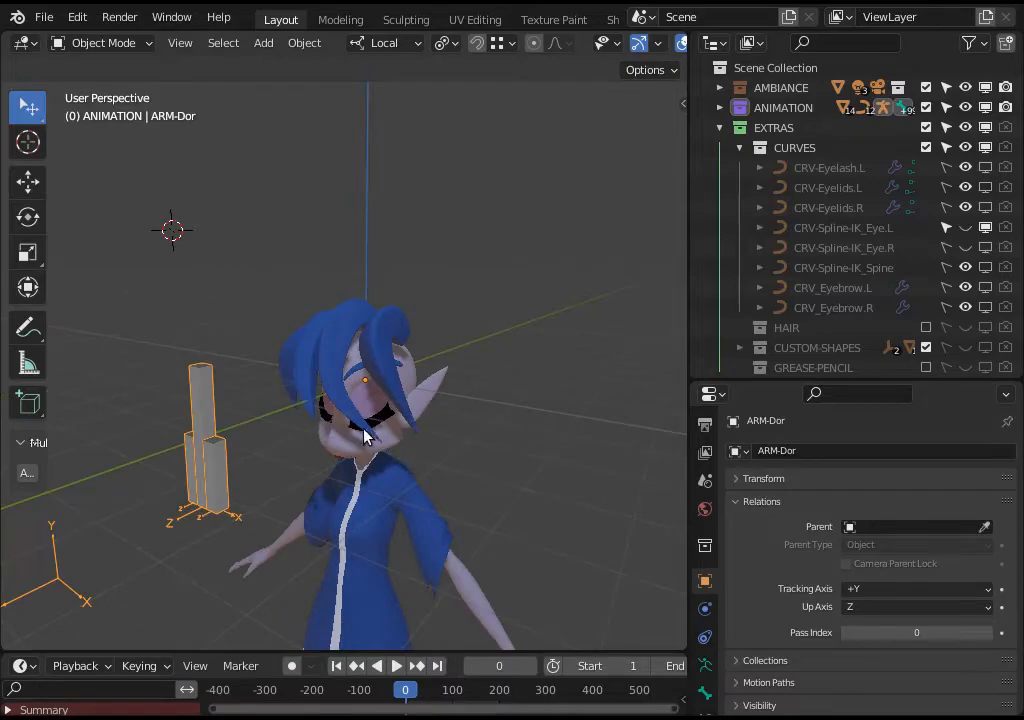
Unhide the CRV-Spline-IK_Eye.L curve around the character's left eye.
{"action": "scroll", "coordinate": [375, 565], "scroll_direction": "up", "scroll_amount": 4}
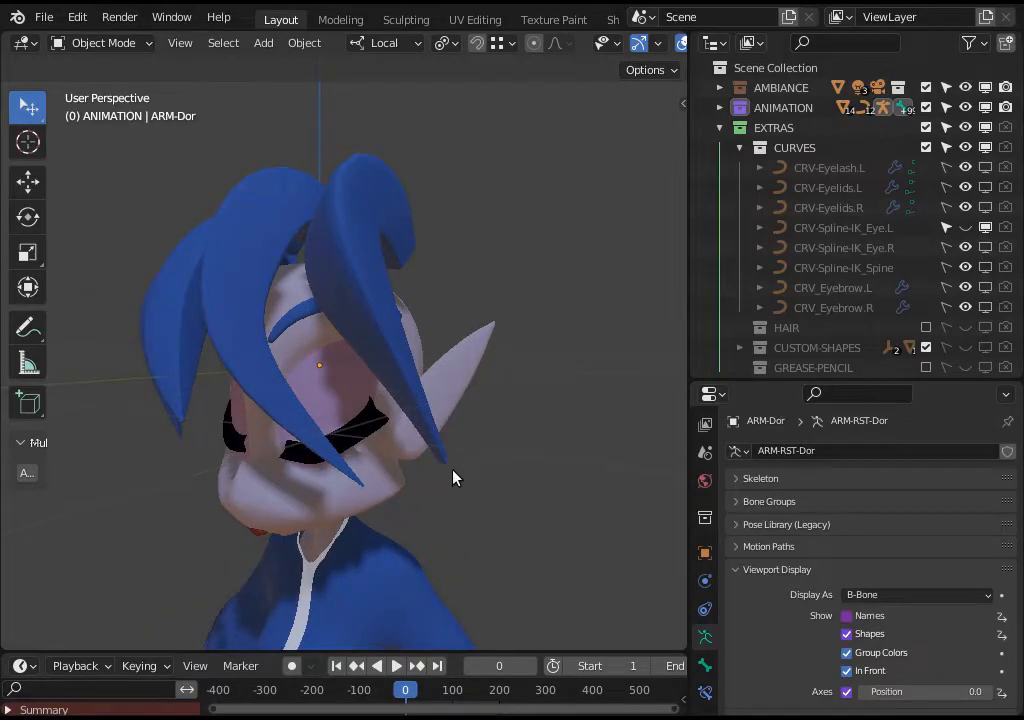
{"action": "middle_click_drag", "start_coordinate": [357, 485], "coordinate": [578, 288]}
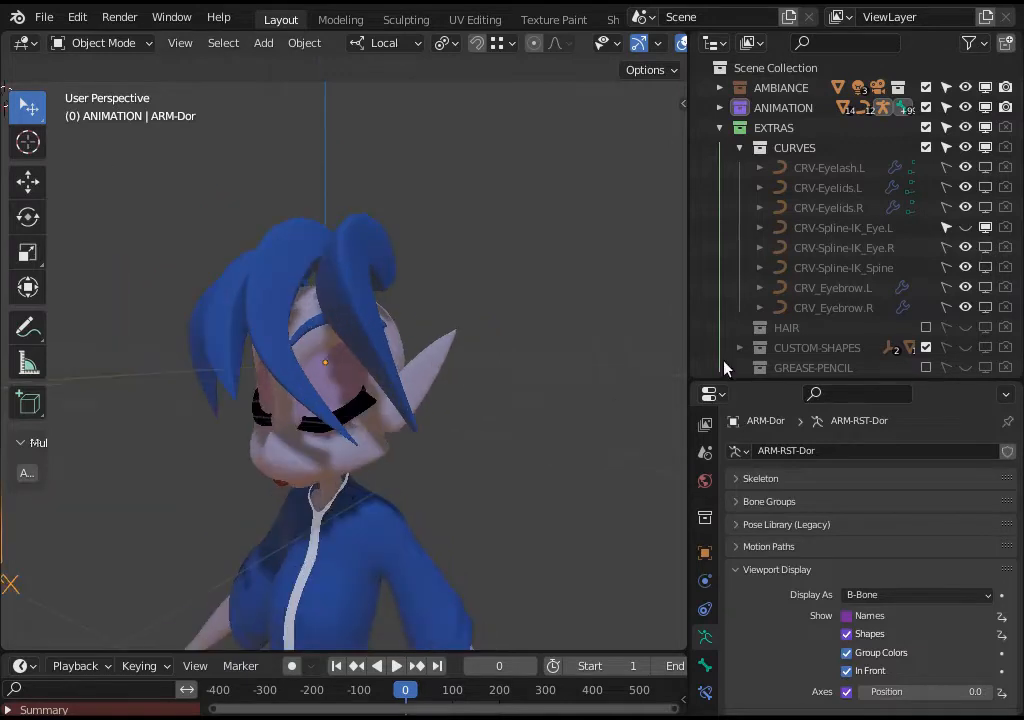
{"action": "left_click", "coordinate": [962, 233]}
{"action": "scroll", "coordinate": [350, 464], "scroll_direction": "up", "scroll_amount": 4}
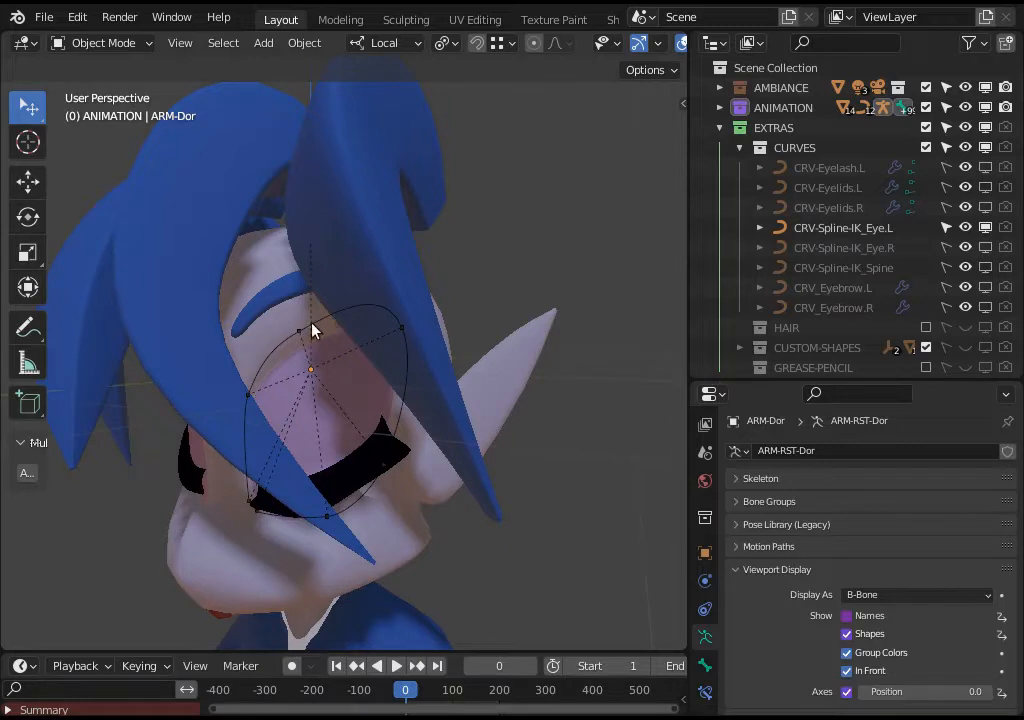
Put the CRV-Spline-IK_Eye.L curve in Edit Mode and deselect all its control points.
{"action": "left_click", "coordinate": [333, 322]}
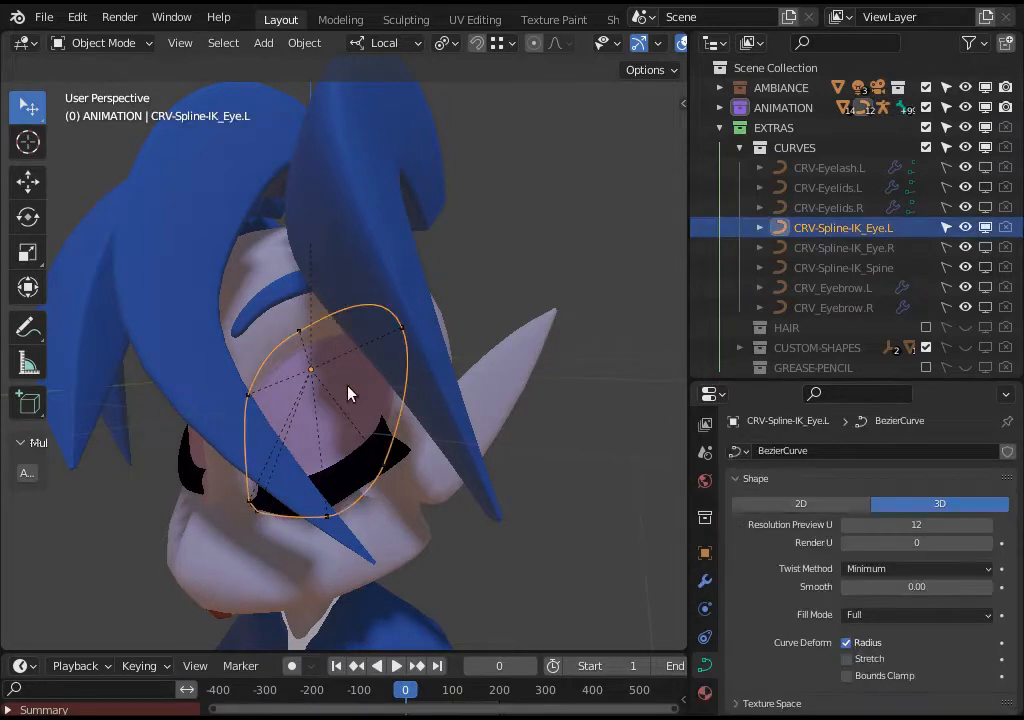
{"action": "left_click", "coordinate": [283, 357]}
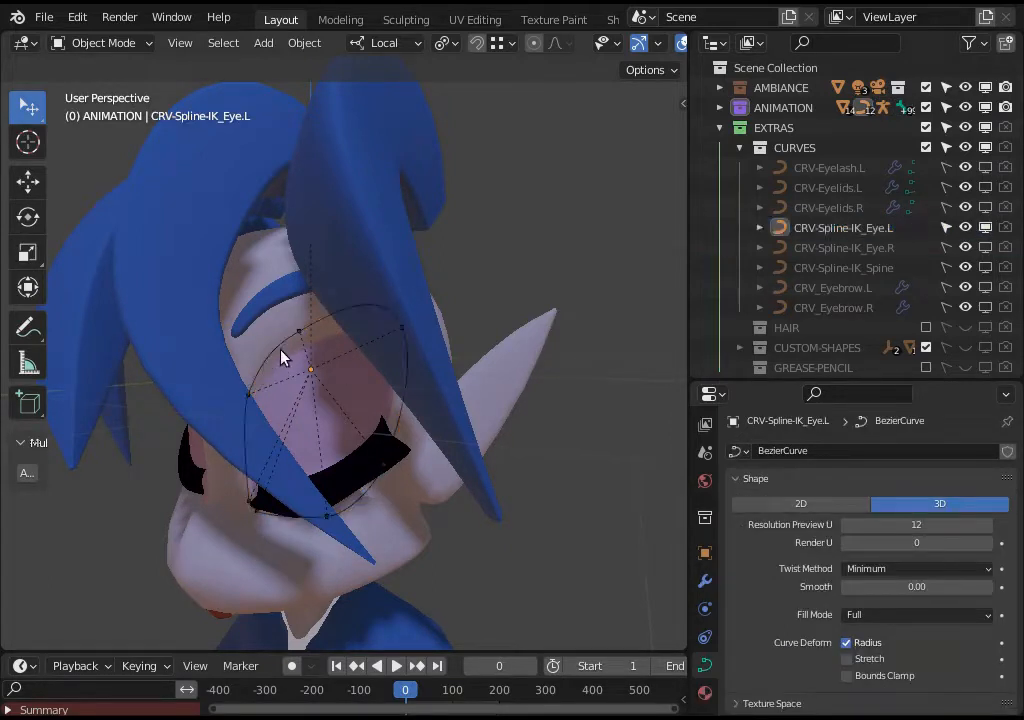
{"action": "left_click", "coordinate": [297, 353]}
{"action": "key", "text": "Tab"}
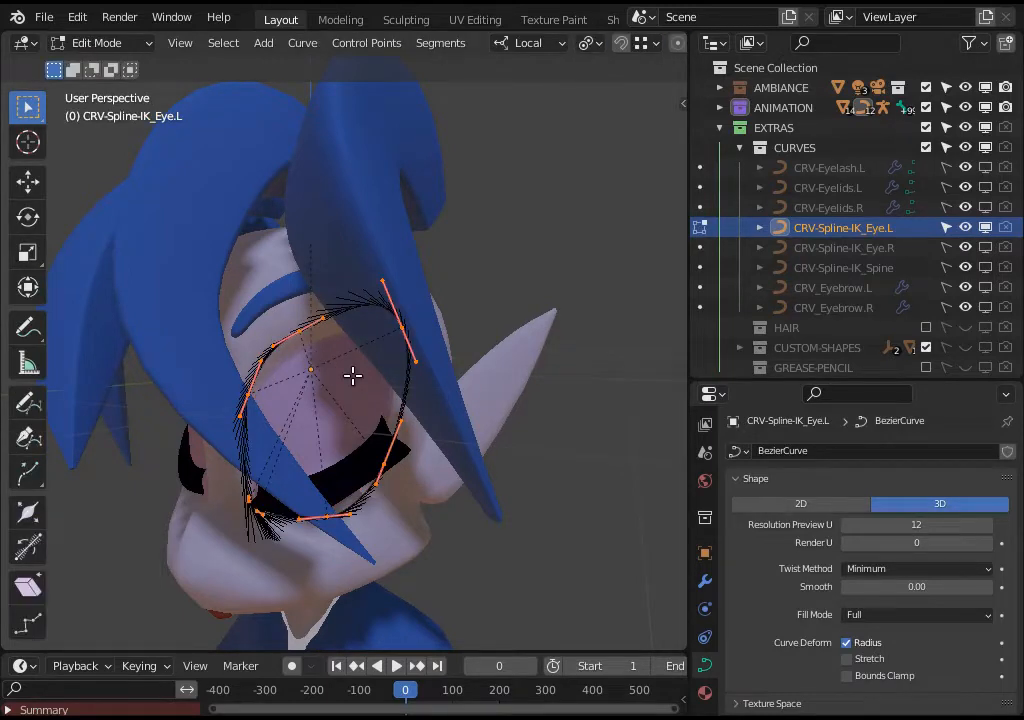
{"action": "key", "text": "alt+a"}
{"action": "key", "text": "a"}
{"action": "scroll", "coordinate": [345, 398], "scroll_direction": "up", "scroll_amount": 3}
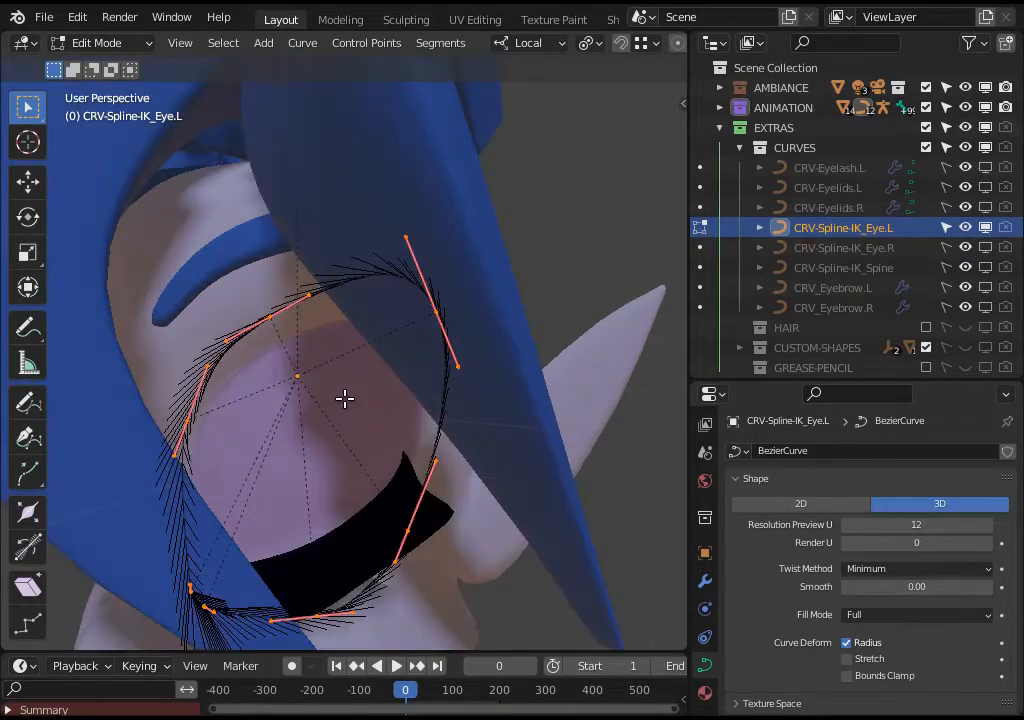
{"action": "scroll", "coordinate": [345, 398], "scroll_direction": "down", "scroll_amount": 3}
{"action": "scroll", "coordinate": [345, 398], "scroll_direction": "up", "scroll_amount": 3}
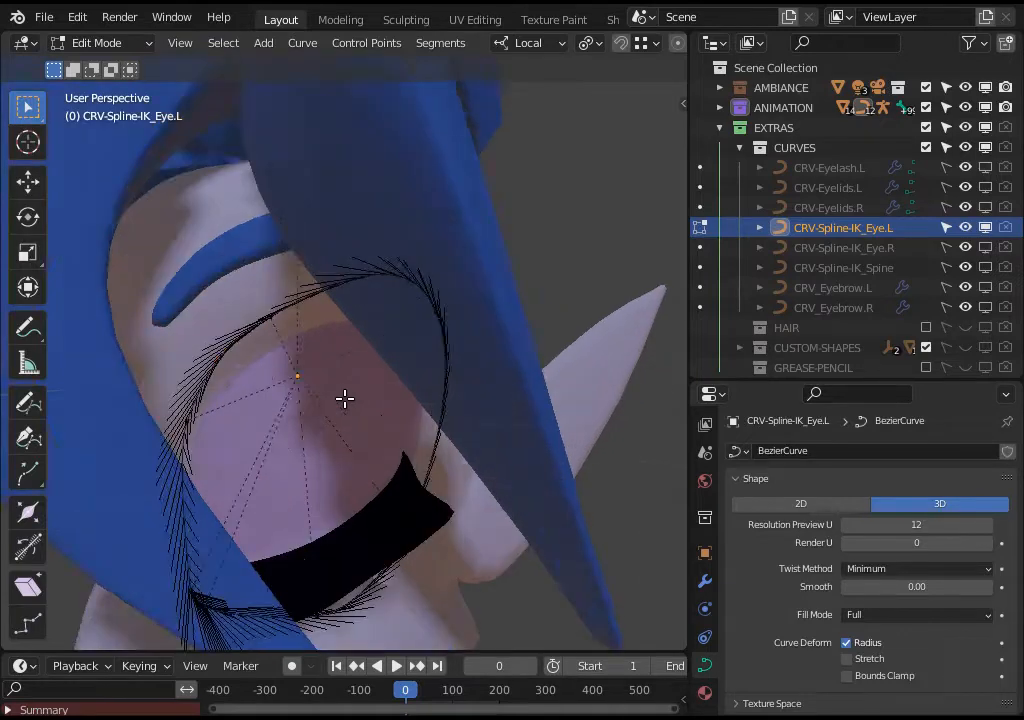
Try to move the two upper control points of the left eye curve together.
{"action": "left_click", "coordinate": [270, 316]}
{"action": "left_click", "coordinate": [433, 303], "text": "shift"}
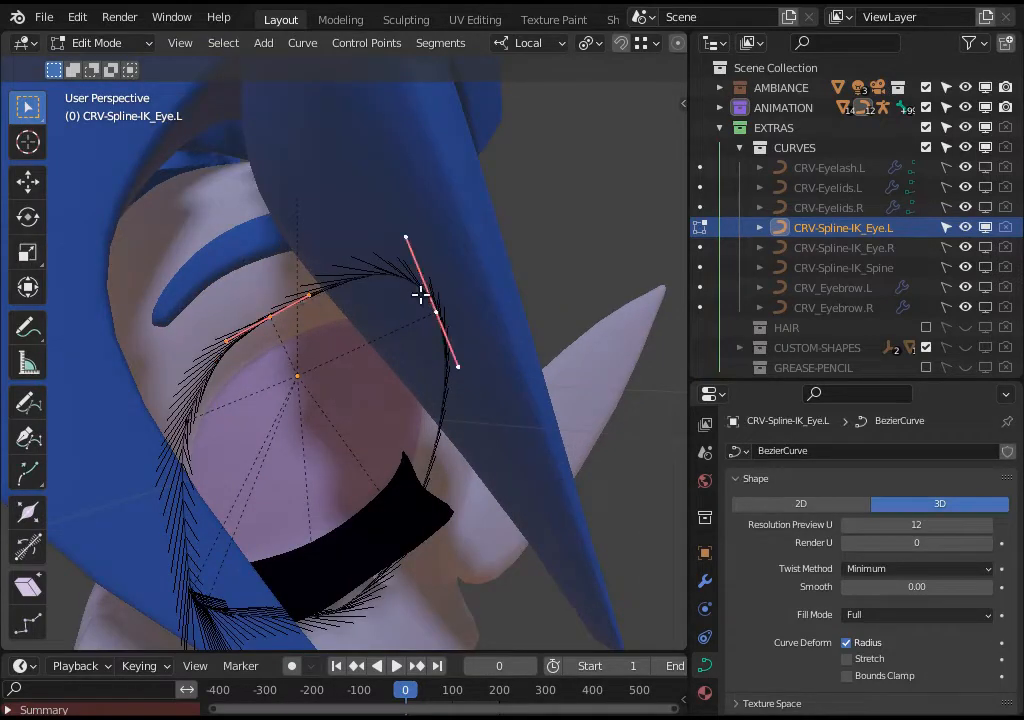
{"action": "scroll", "coordinate": [270, 320], "scroll_direction": "down", "scroll_amount": 3}
{"action": "scroll", "coordinate": [290, 323], "scroll_direction": "up", "scroll_amount": 3}
{"action": "key", "text": "g"}
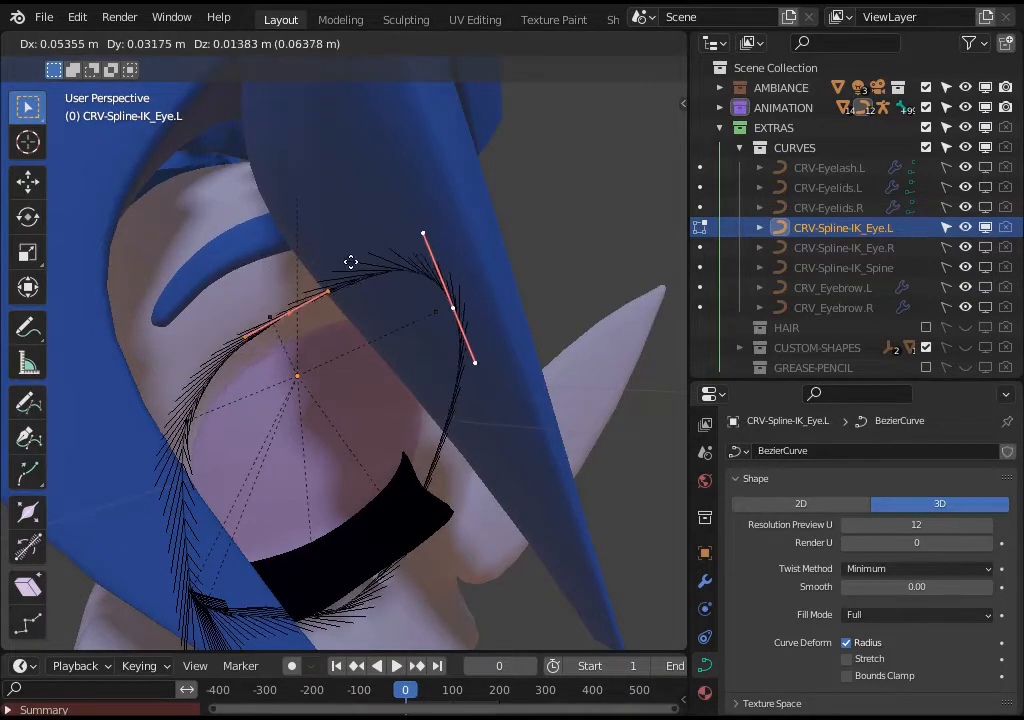
{"action": "key", "text": "Escape"}
Reselect the eye curve's two upper control points and try shifting them up along the eye contour.
{"action": "left_click", "coordinate": [279, 335]}
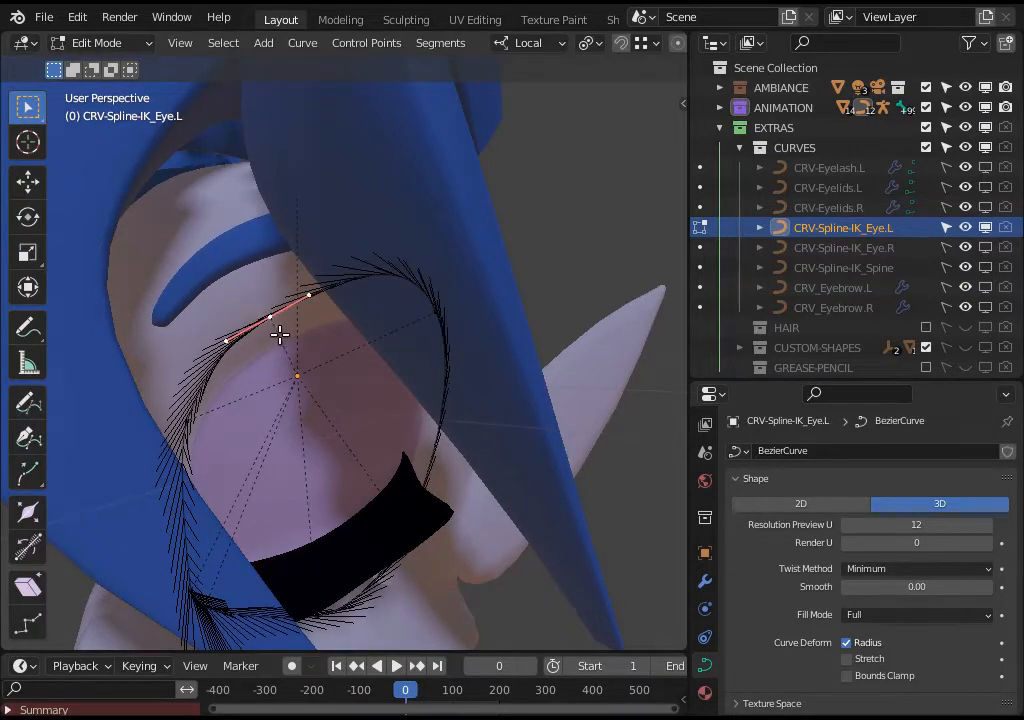
{"action": "left_click", "coordinate": [435, 309], "text": "shift"}
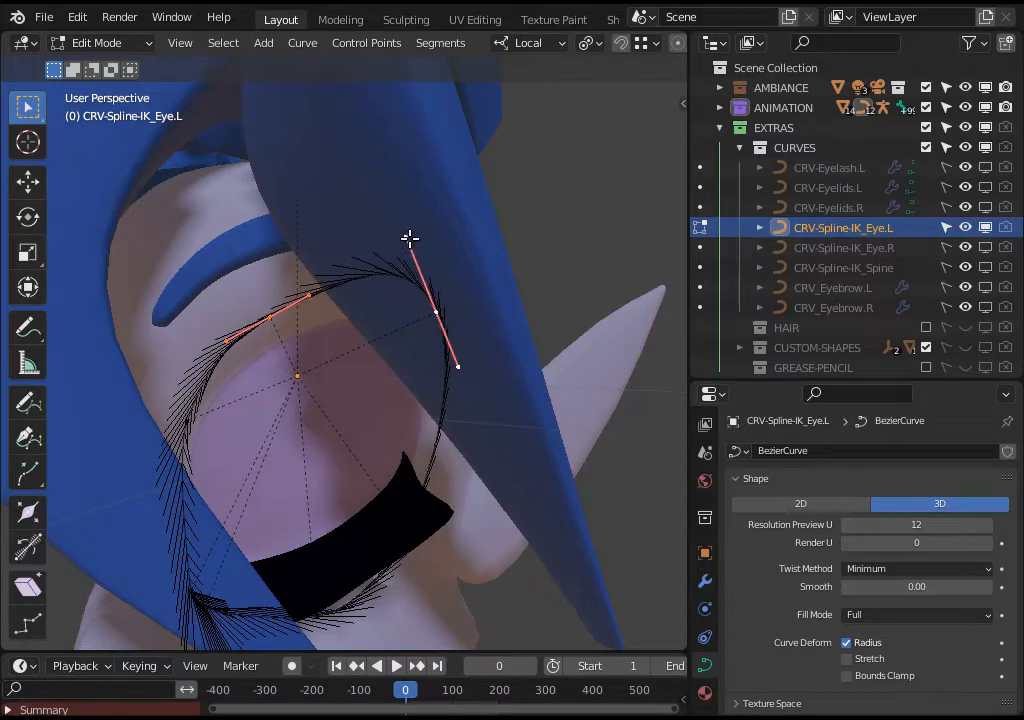
{"action": "left_click", "coordinate": [409, 238]}
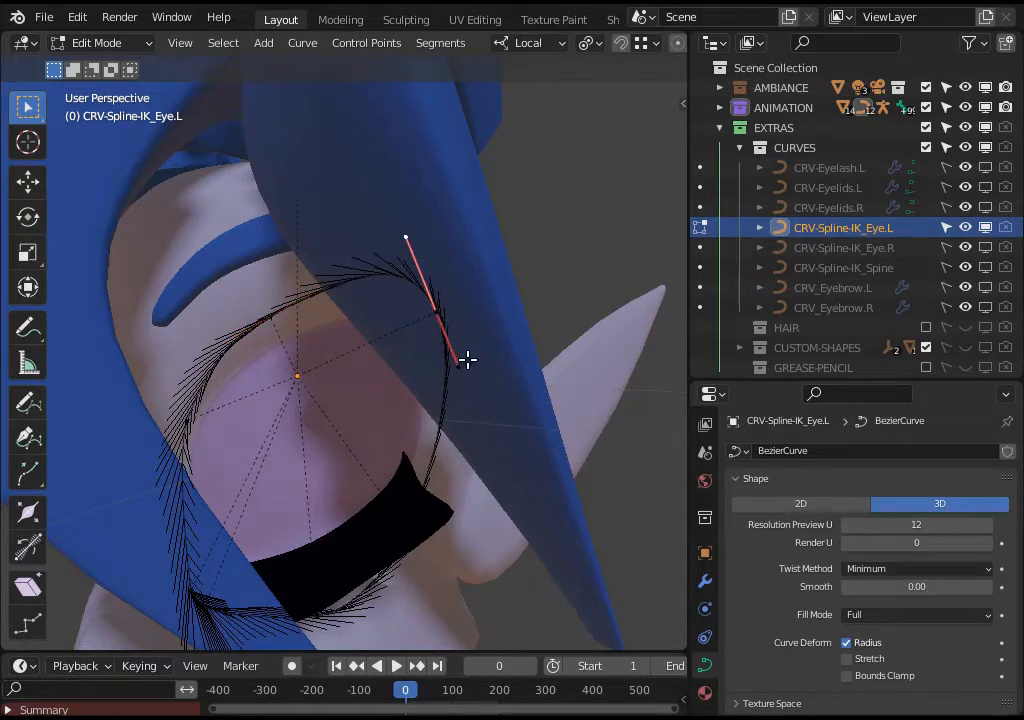
{"action": "left_click", "coordinate": [269, 318], "text": "shift"}
{"action": "key", "text": "alt+a"}
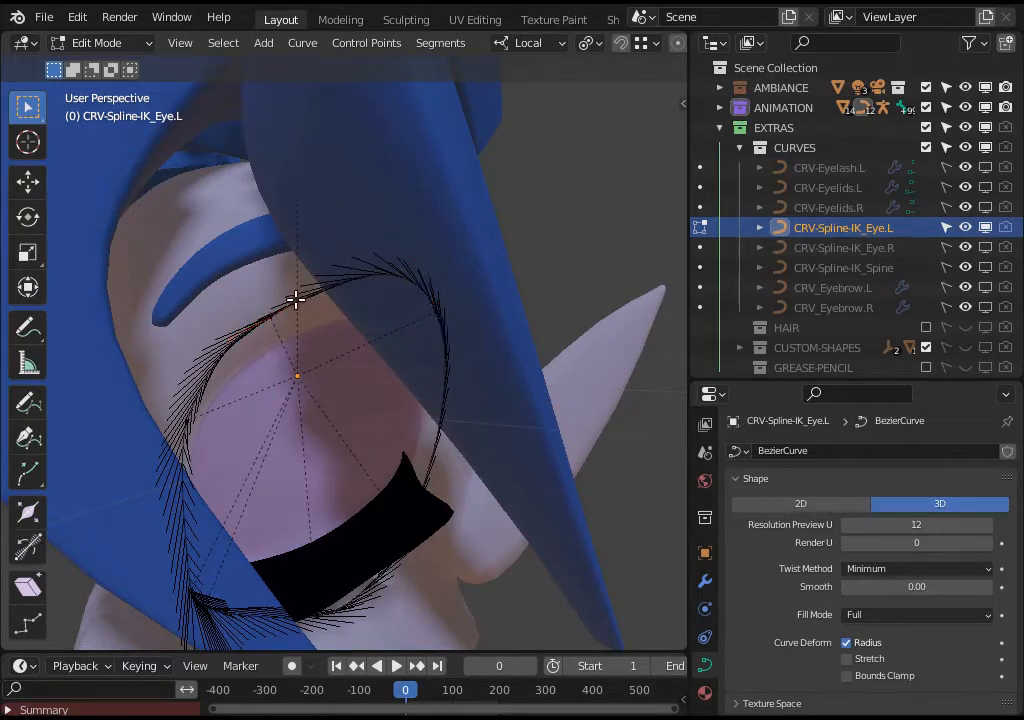
{"action": "left_click", "coordinate": [432, 310]}
{"action": "left_click", "coordinate": [267, 318], "text": "shift"}
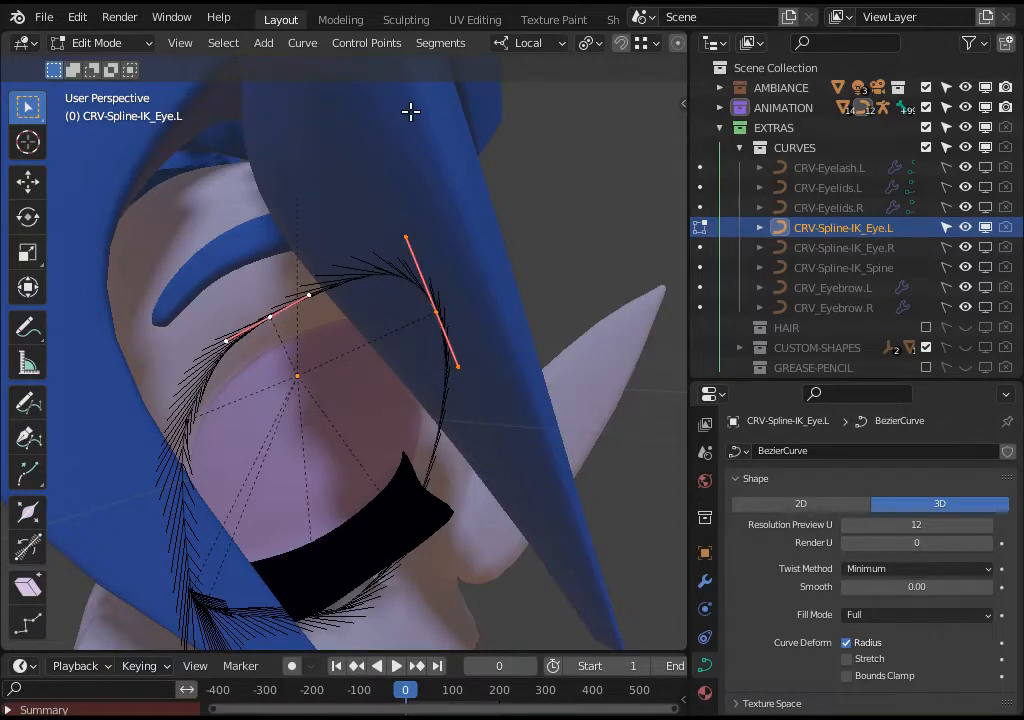
{"action": "left_click", "coordinate": [440, 42]}
{"action": "key", "text": "g"}
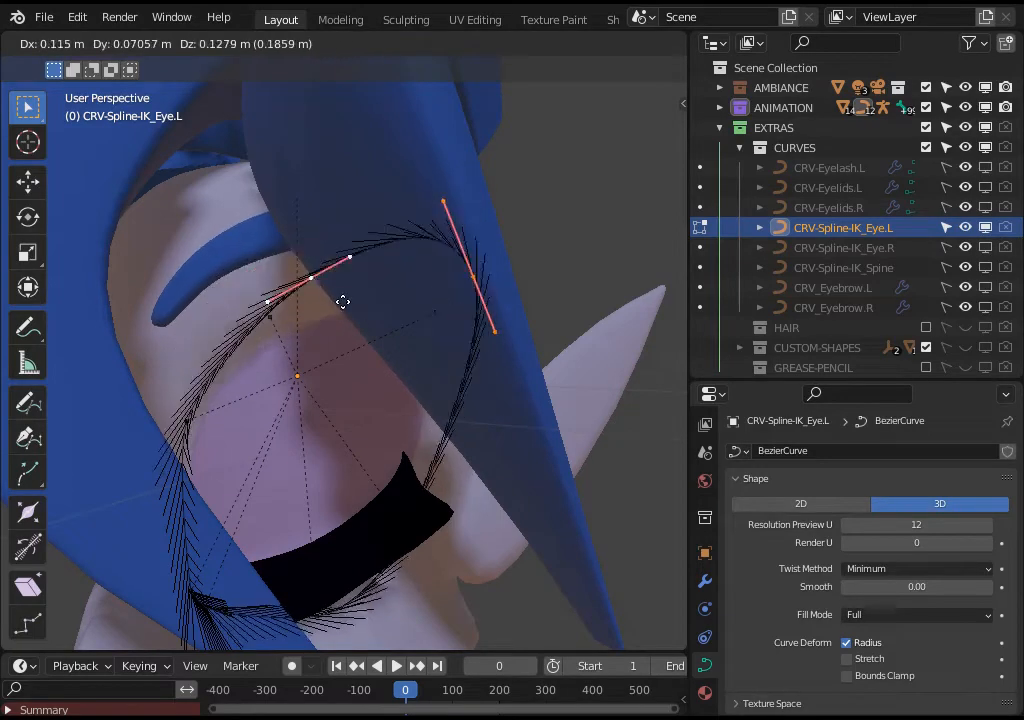
{"action": "left_click", "coordinate": [386, 338]}
Deselect all control points of the eye curve and return to Object Mode.
{"action": "key", "text": "a"}
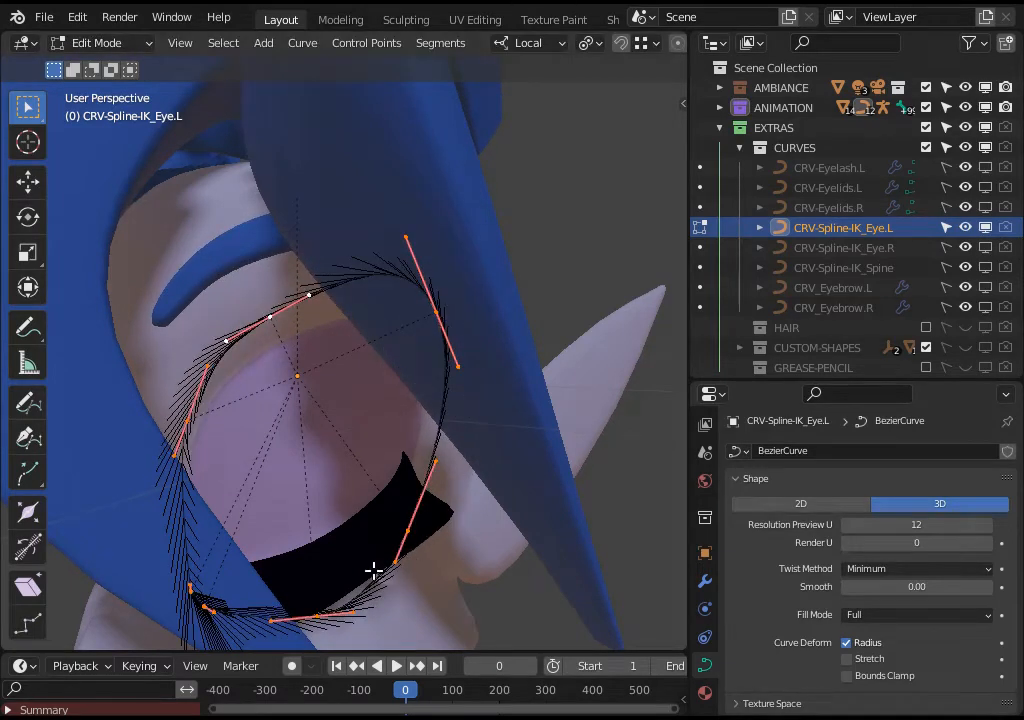
{"action": "scroll", "coordinate": [383, 354], "scroll_direction": "down", "scroll_amount": 3}
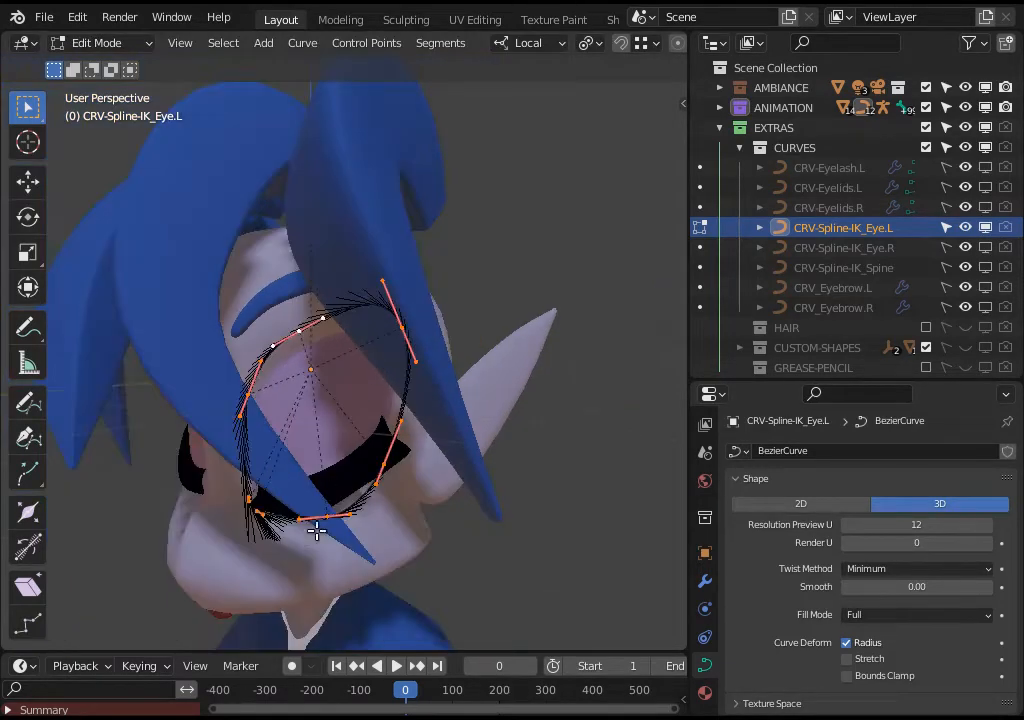
{"action": "key", "text": "alt+a"}
{"action": "middle_click_drag", "start_coordinate": [297, 491], "coordinate": [421, 295]}
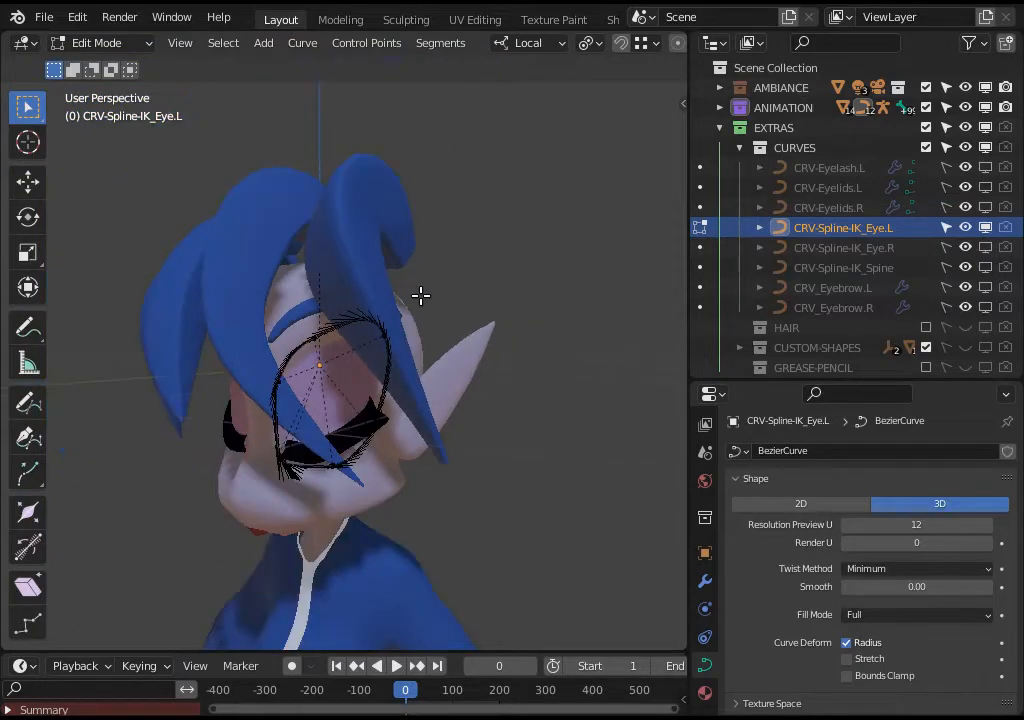
{"action": "key", "text": "Tab"}
Select the ARM-Dor armature and make bone layer 14, DEF EyesContour, visible.
{"action": "scroll", "coordinate": [340, 385], "scroll_direction": "down", "scroll_amount": 2}
{"action": "middle_click_drag", "start_coordinate": [331, 393], "coordinate": [376, 430]}
{"action": "left_click", "coordinate": [60, 520]}
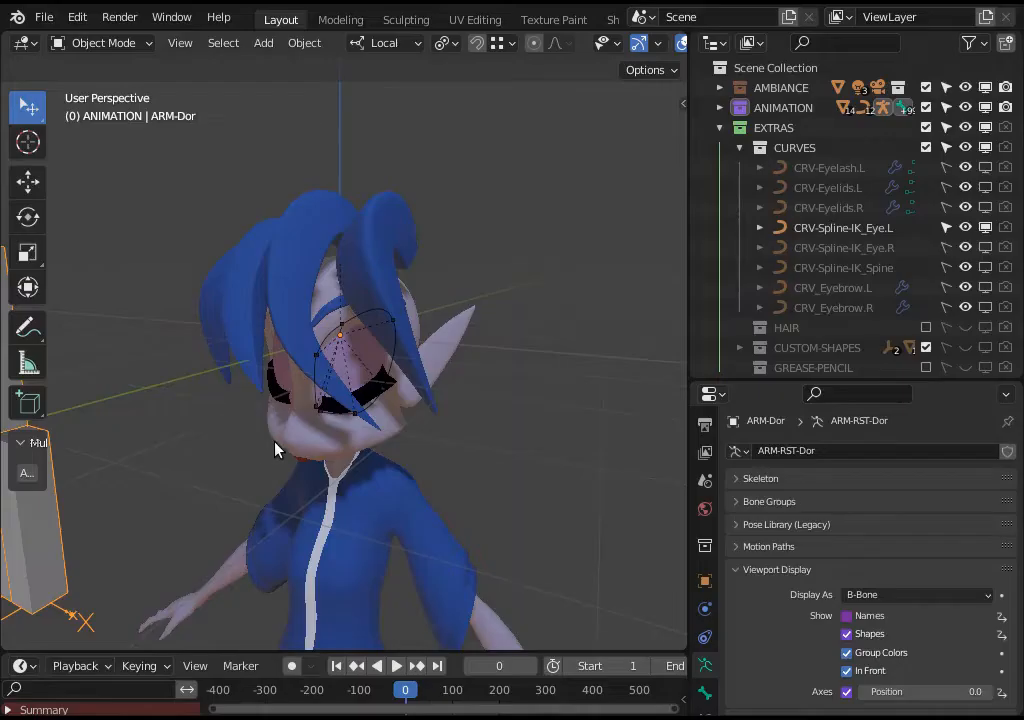
{"action": "middle_click_drag", "start_coordinate": [274, 448], "coordinate": [304, 457]}
{"action": "key", "text": "n"}
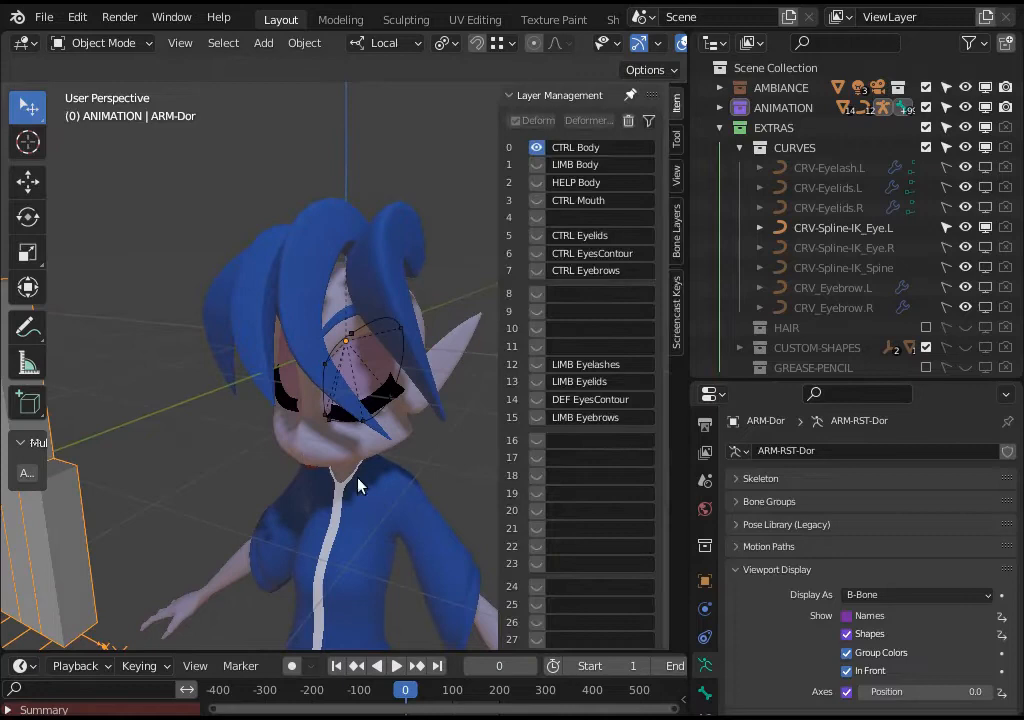
{"action": "left_click", "coordinate": [537, 400]}
{"action": "scroll", "coordinate": [398, 512], "scroll_direction": "up", "scroll_amount": 5}
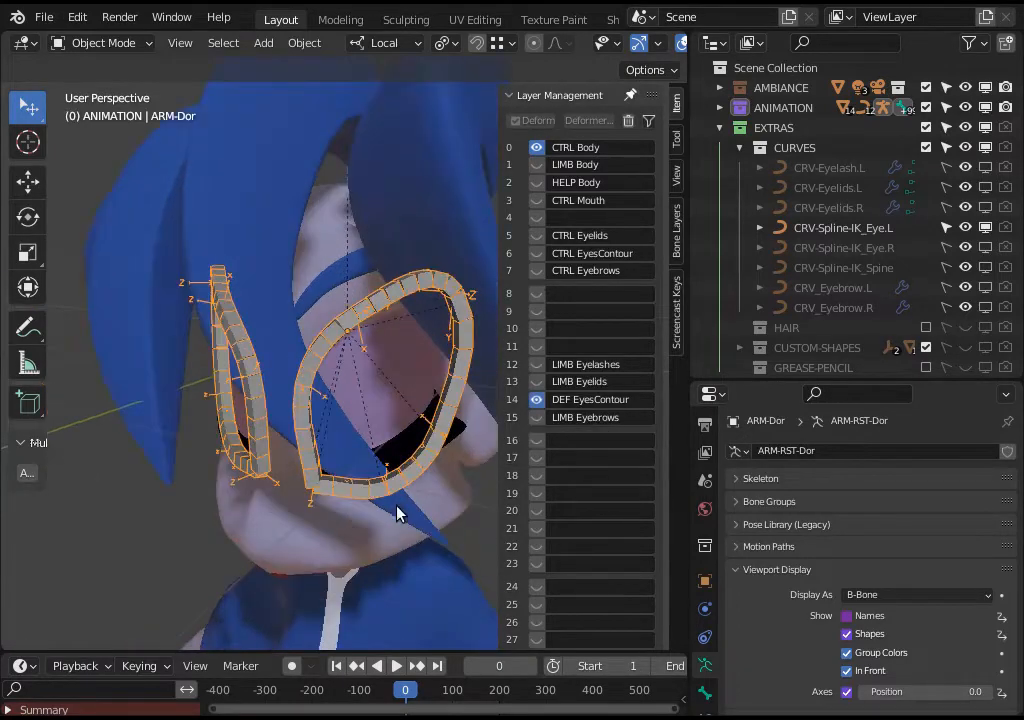
{"action": "middle_click_drag", "start_coordinate": [293, 562], "coordinate": [263, 487]}
{"action": "key", "text": "n"}
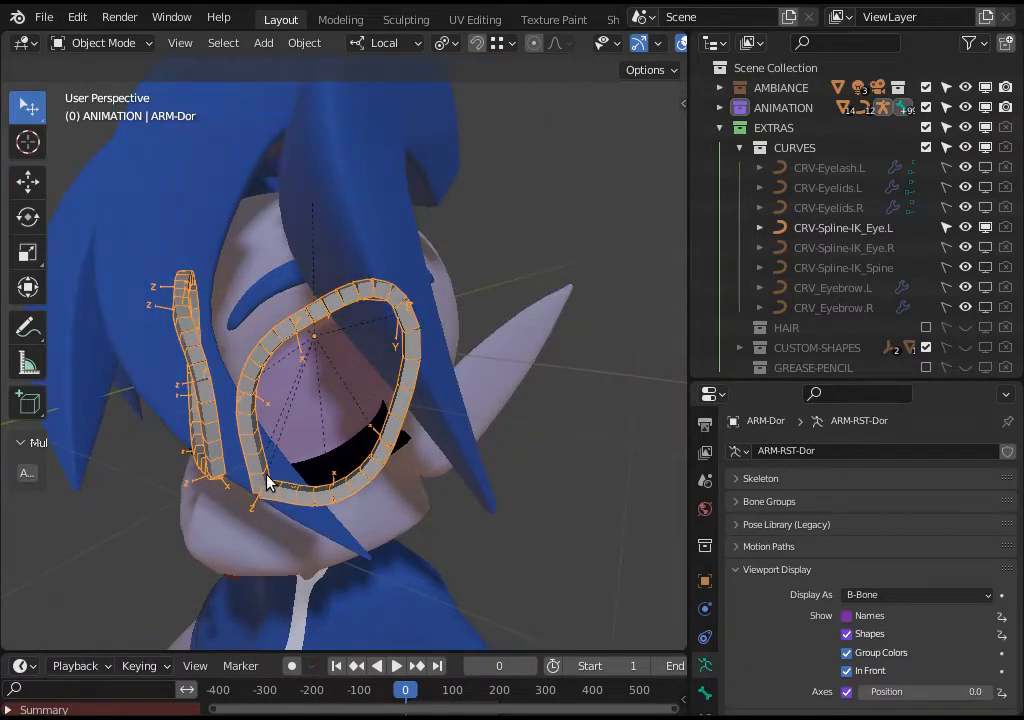
Set the armature's viewport display type to Octahedral.
{"action": "key", "text": "n"}
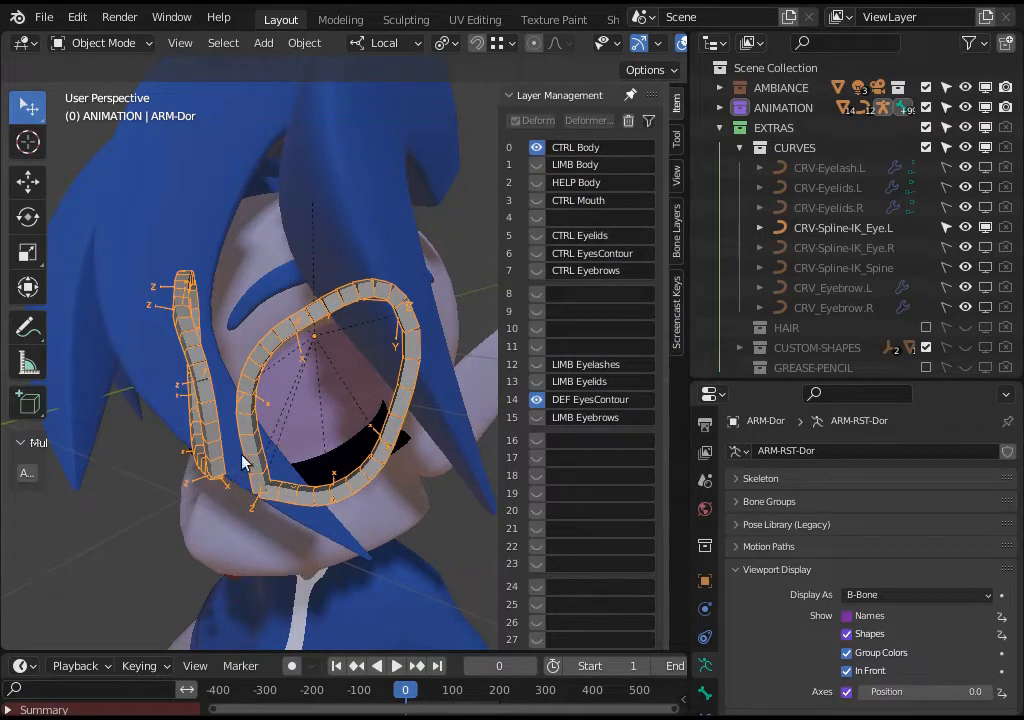
{"action": "left_click", "coordinate": [873, 596]}
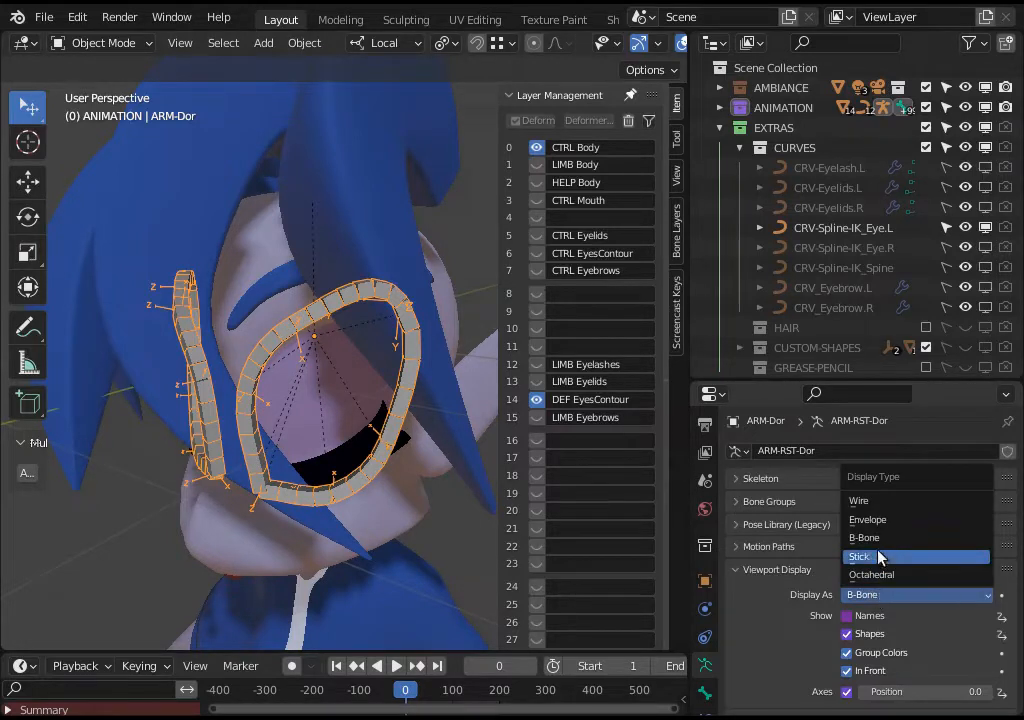
{"action": "left_click", "coordinate": [876, 576]}
{"action": "scroll", "coordinate": [235, 530], "scroll_direction": "up", "scroll_amount": 4}
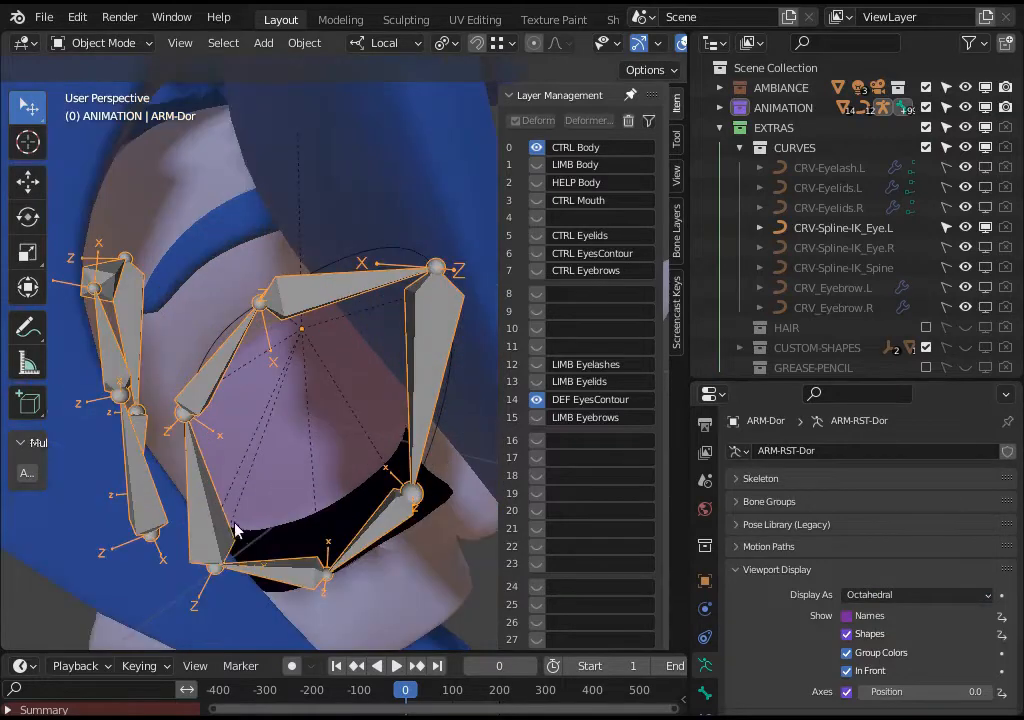
{"action": "middle_click_drag", "start_coordinate": [248, 497], "coordinate": [259, 457]}
Put the ARM-Dor armature in Edit Mode, focused on the left eye's inner corner.
{"action": "key", "text": "Tab"}
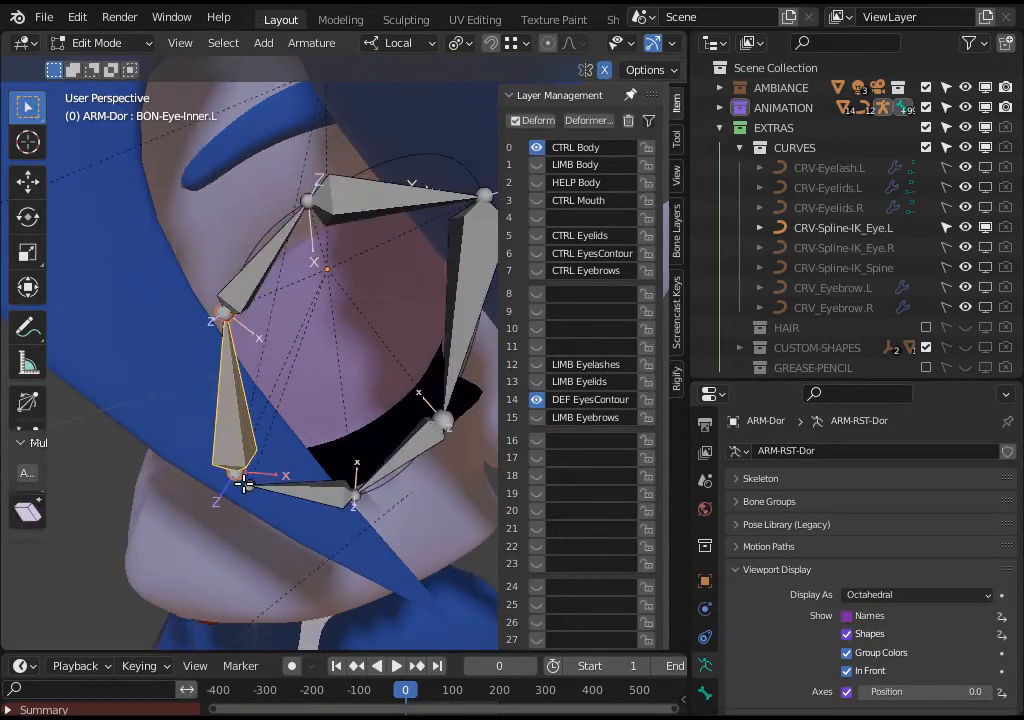
{"action": "scroll", "coordinate": [235, 523], "scroll_direction": "up", "scroll_amount": 5}
{"action": "scroll", "coordinate": [238, 497], "scroll_direction": "down", "scroll_amount": 2, "text": "shift"}
{"action": "scroll", "coordinate": [238, 497], "scroll_direction": "down", "scroll_amount": 3}
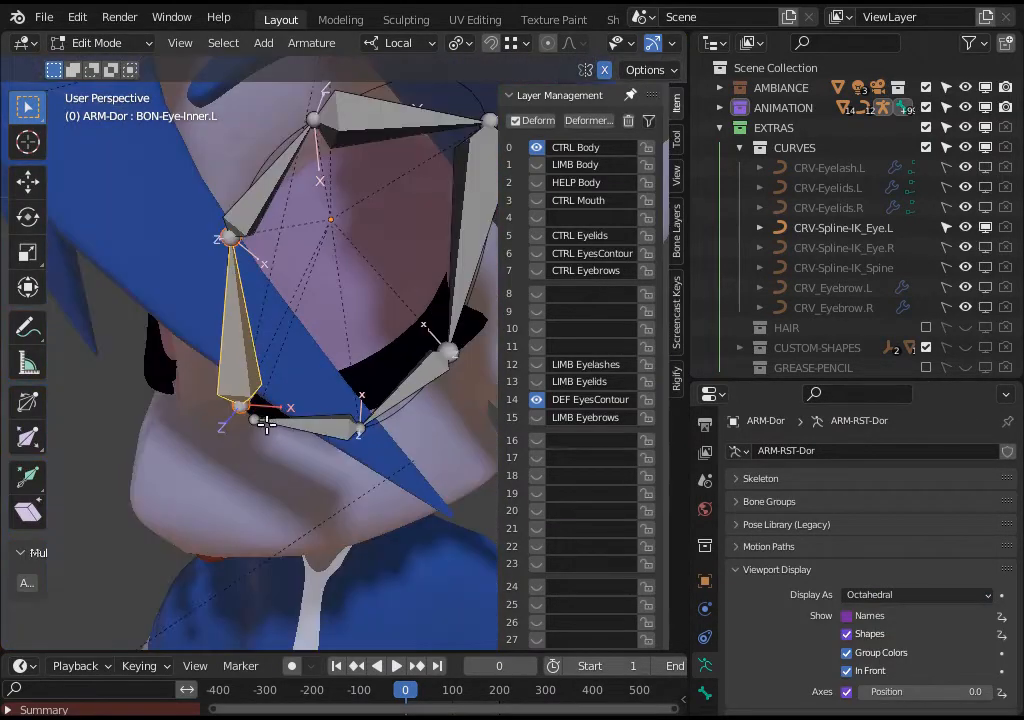
Try to move the BON-Eye-Bot-Inner.L bone away from the inner corner of the eye.
{"action": "left_click", "coordinate": [285, 423]}
{"action": "key", "text": "g"}
{"action": "key", "text": "Escape"}
{"action": "key", "text": "Tab"}
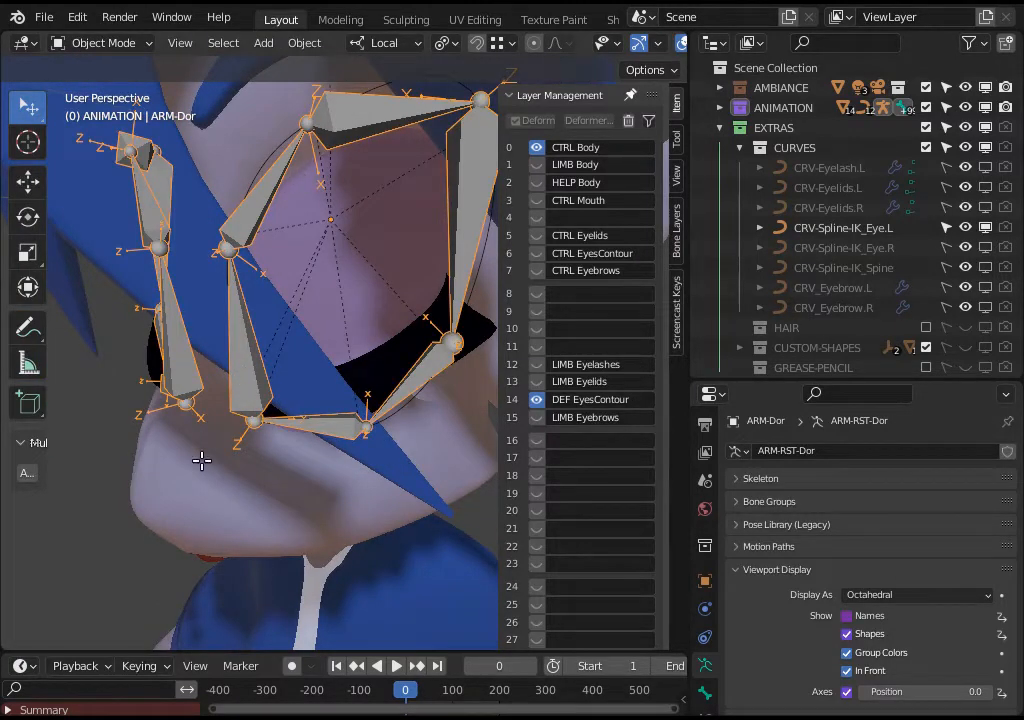
{"action": "key", "text": "Tab"}
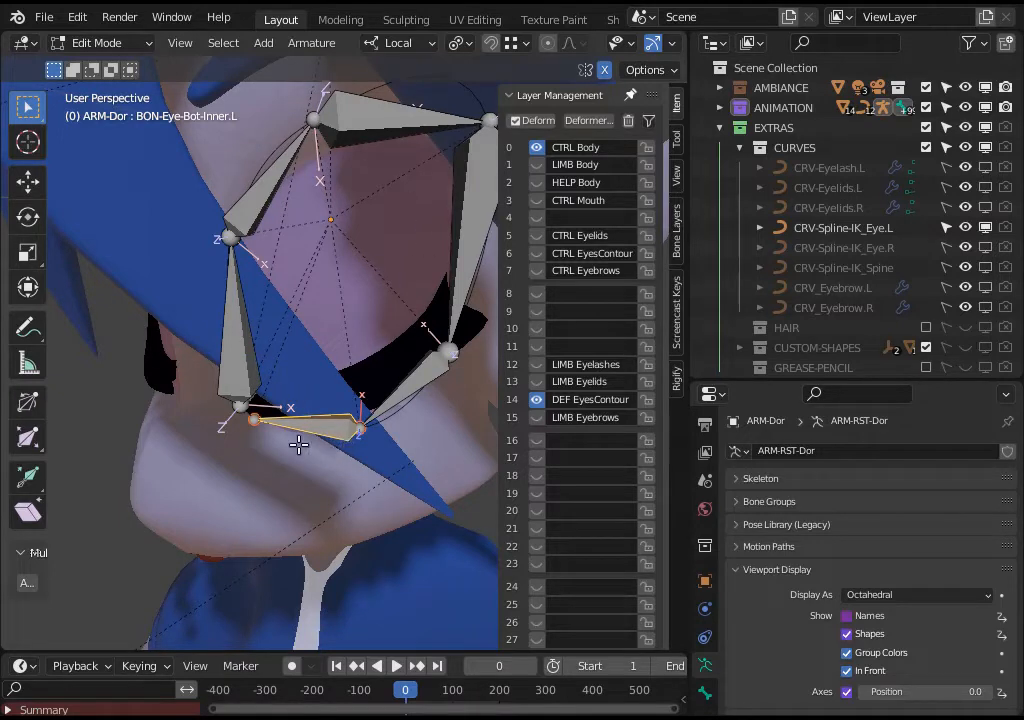
{"action": "key", "text": "g"}
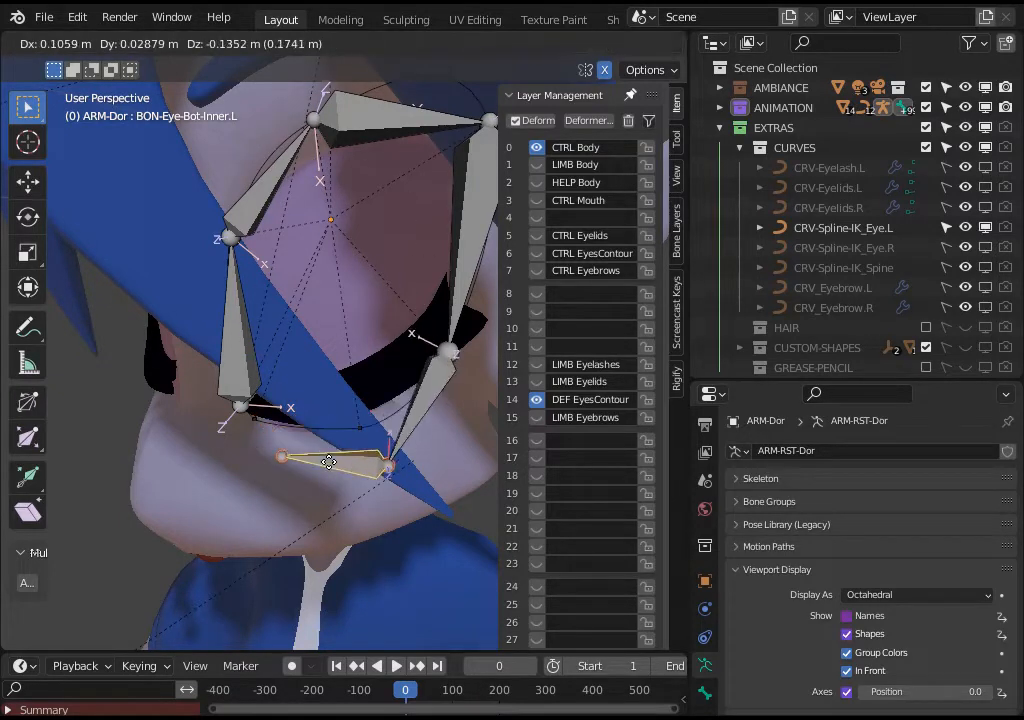
{"action": "key", "text": "Escape"}
{"action": "key", "text": "g"}
{"action": "left_click", "coordinate": [377, 453]}
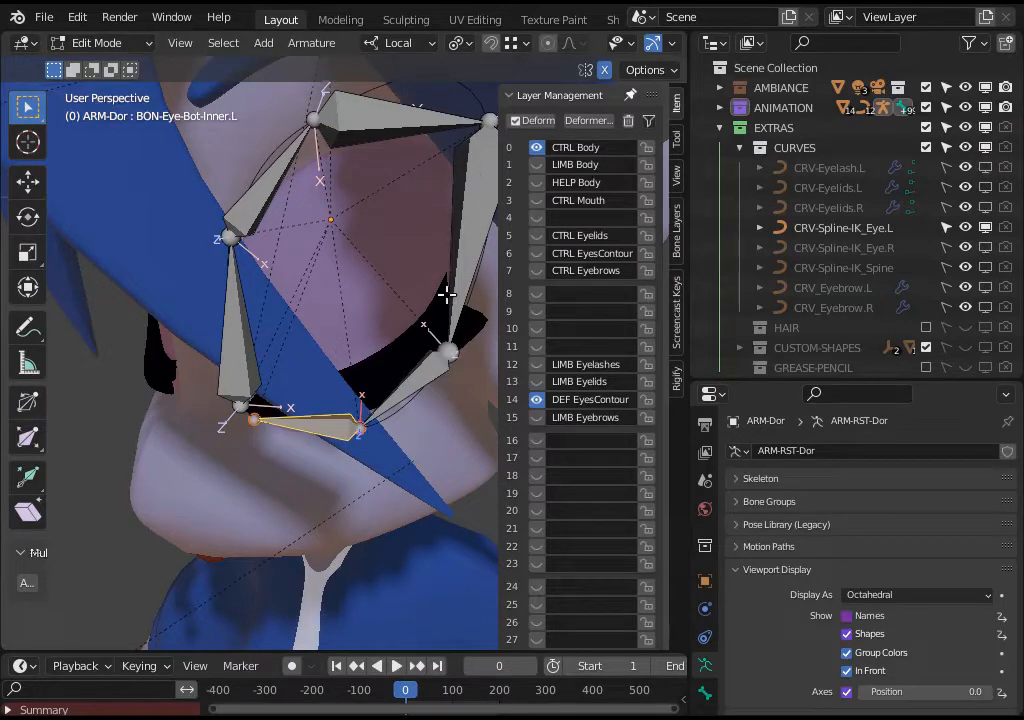
Try to move the BON-Eye-Inner.L bone up along the inner side of the eye.
{"action": "left_click", "coordinate": [231, 334]}
{"action": "key", "text": "g"}
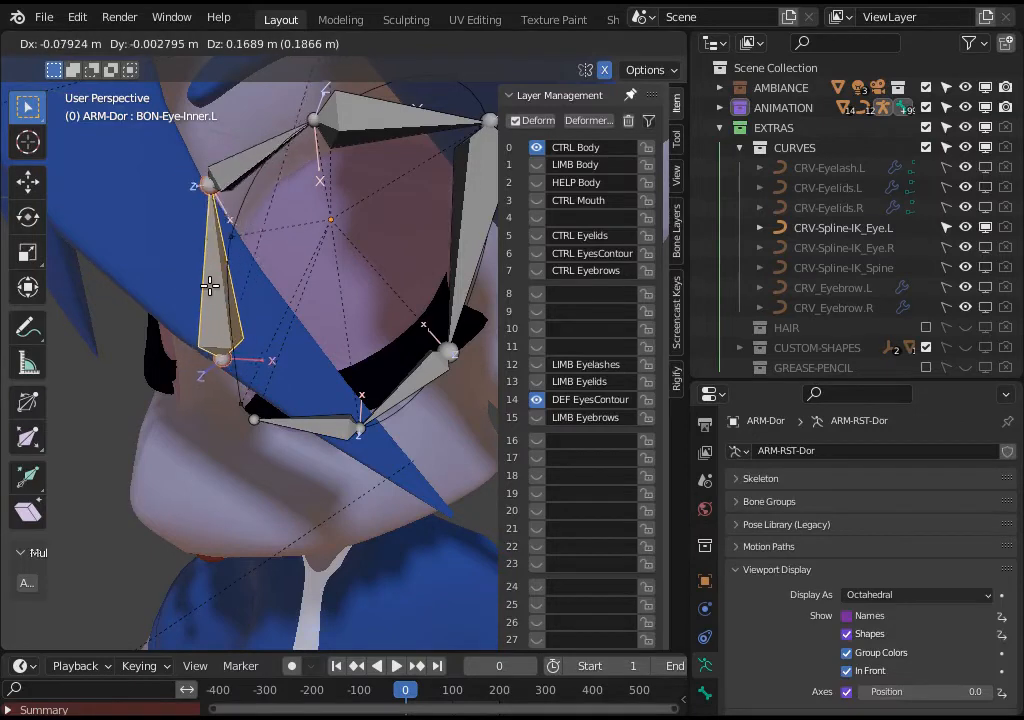
{"action": "left_click", "coordinate": [264, 326]}
{"action": "middle_click_drag", "start_coordinate": [258, 298], "coordinate": [226, 443], "text": "shift"}
{"action": "key", "text": "g"}
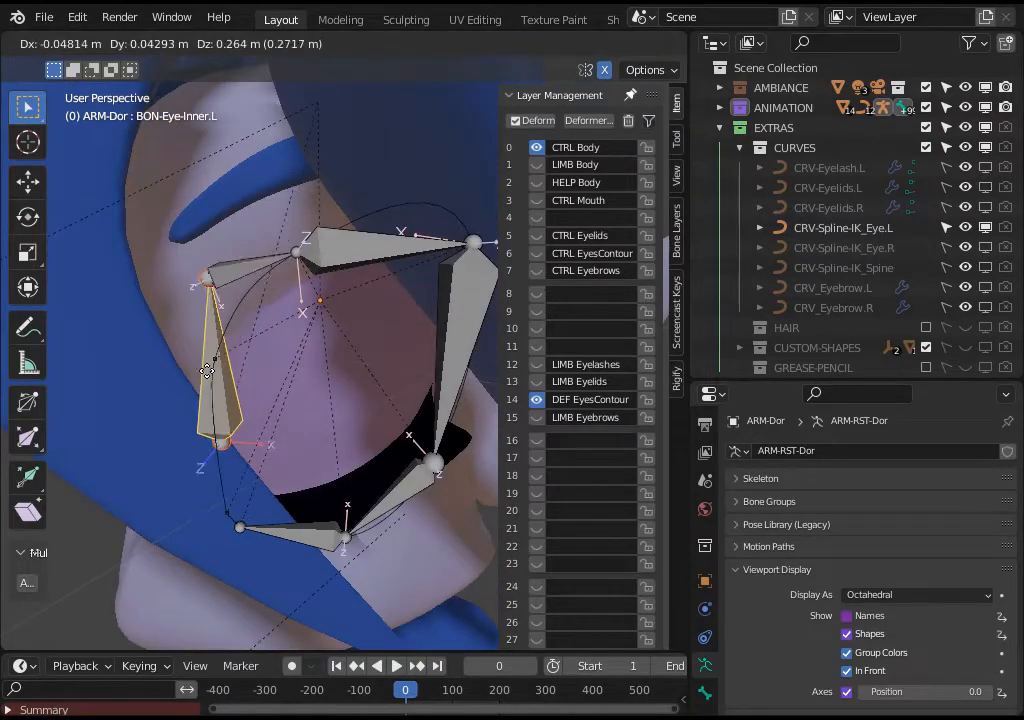
{"action": "right_click", "coordinate": [221, 390]}
{"action": "scroll", "coordinate": [221, 390], "scroll_direction": "down", "scroll_amount": 3}
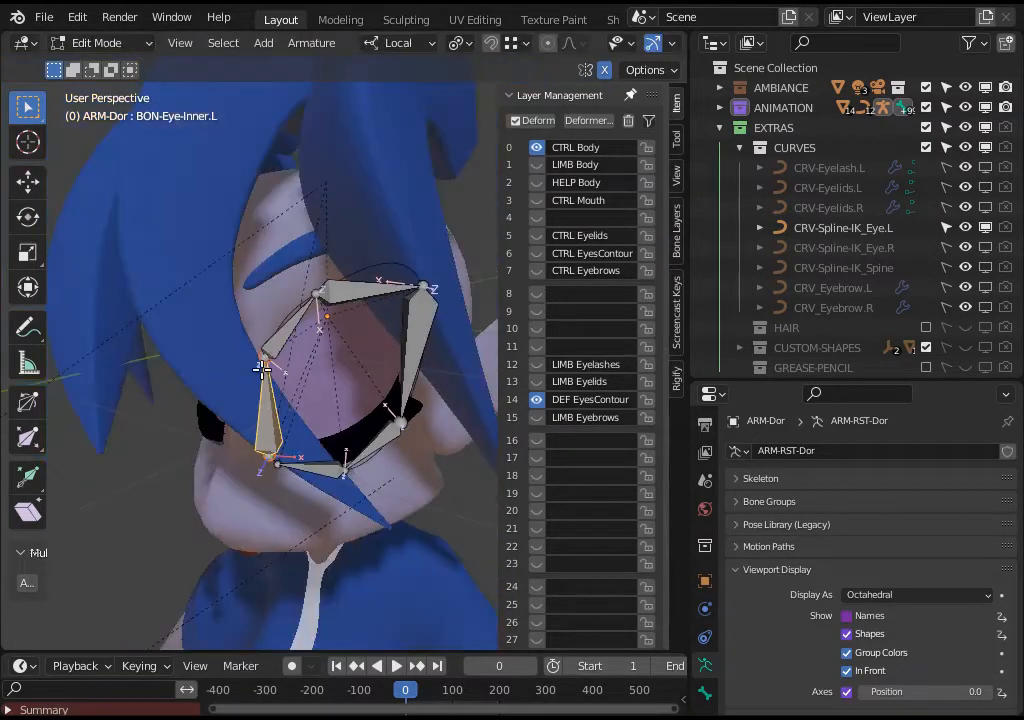
{"action": "middle_click_drag", "start_coordinate": [235, 452], "coordinate": [286, 448]}
{"action": "key", "text": "g"}
{"action": "right_click", "coordinate": [288, 403]}
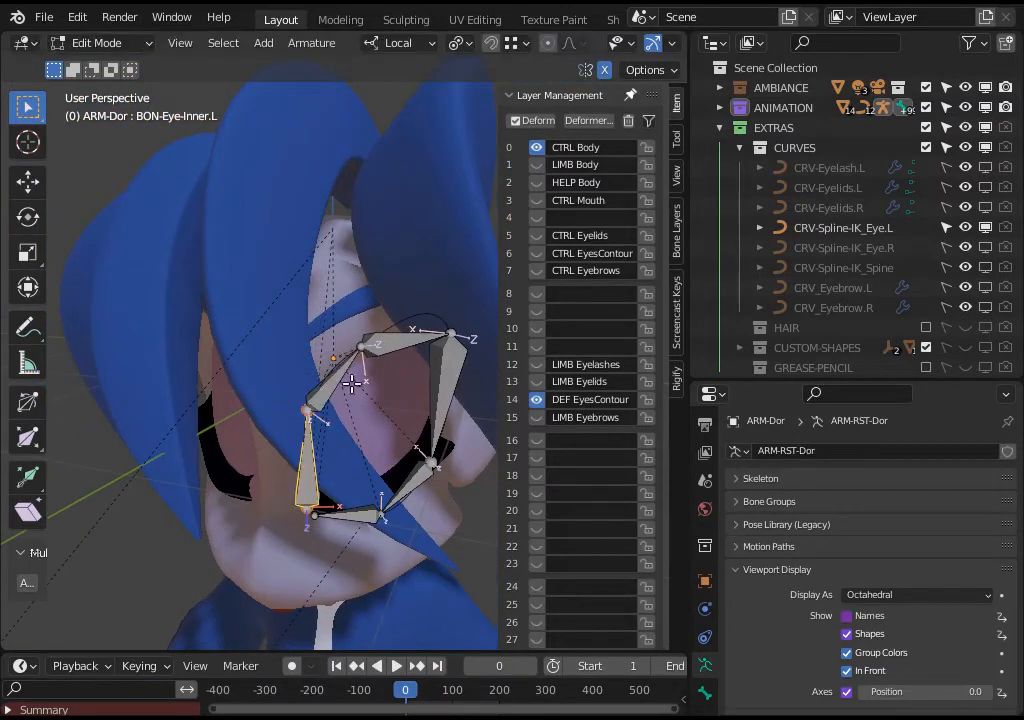
Show the LIMB Body bone layer to inspect the BON-LIMB_Head bone behind the left eye, and hide the layer again.
{"action": "left_click", "coordinate": [537, 164]}
{"action": "middle_click_drag", "start_coordinate": [395, 423], "coordinate": [299, 446]}
{"action": "left_click", "coordinate": [286, 400]}
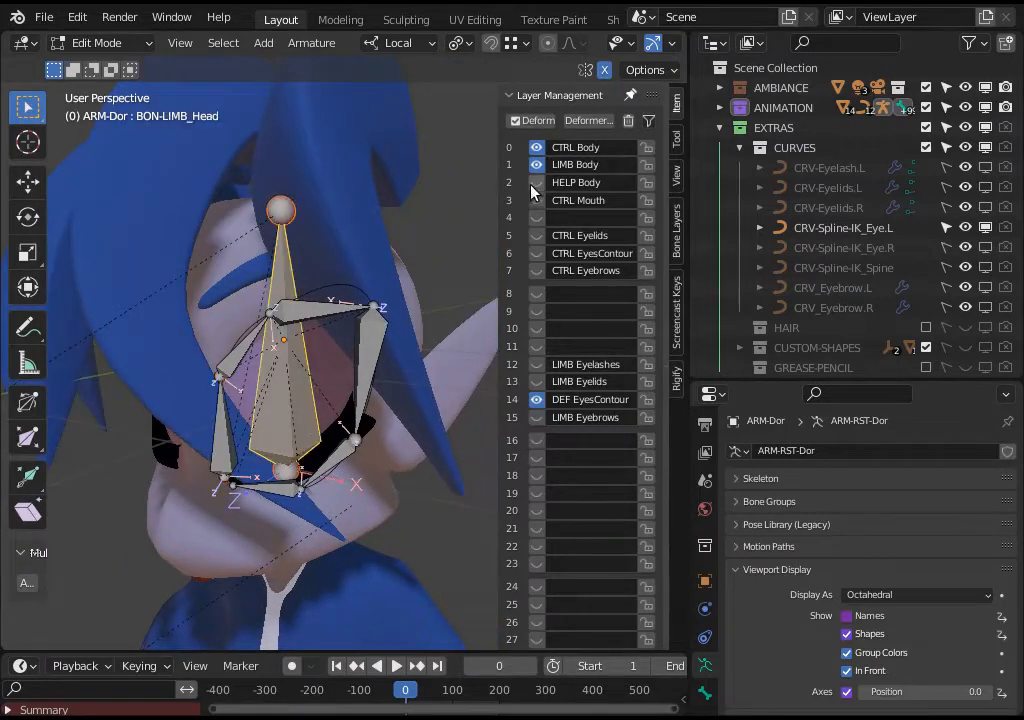
{"action": "left_click", "coordinate": [537, 164]}
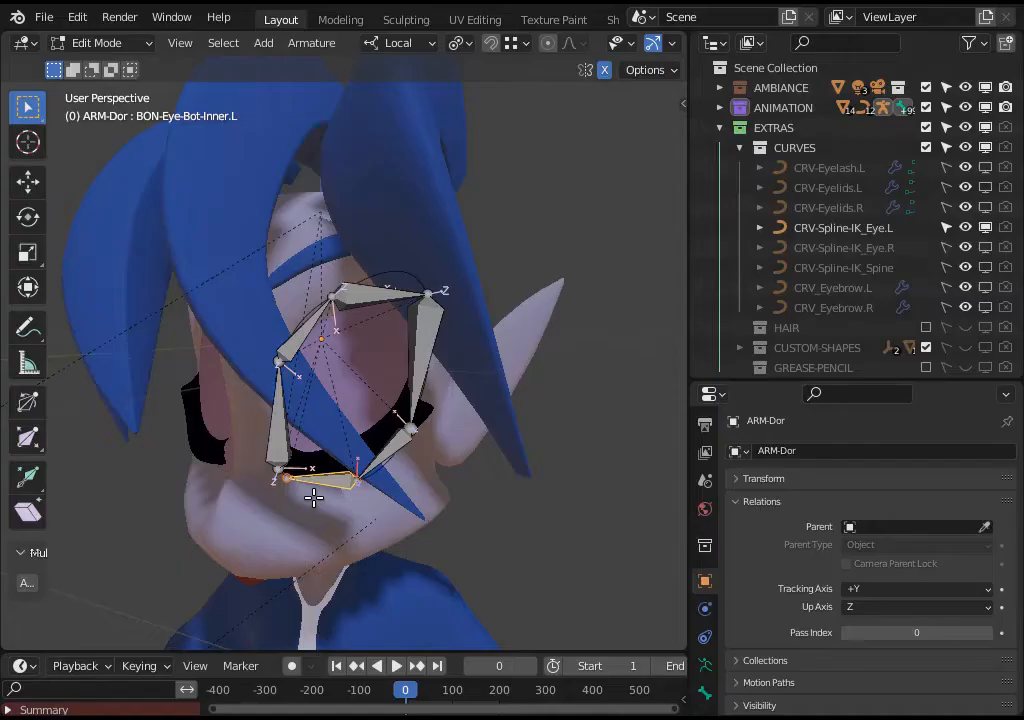
Put the ARM-Dor armature in Pose Mode and expand the Spline IK constraint of the BON-Eye-Bot-Inner.L bone.
{"action": "key", "text": "ctrl+Tab"}
{"action": "key", "text": "2"}
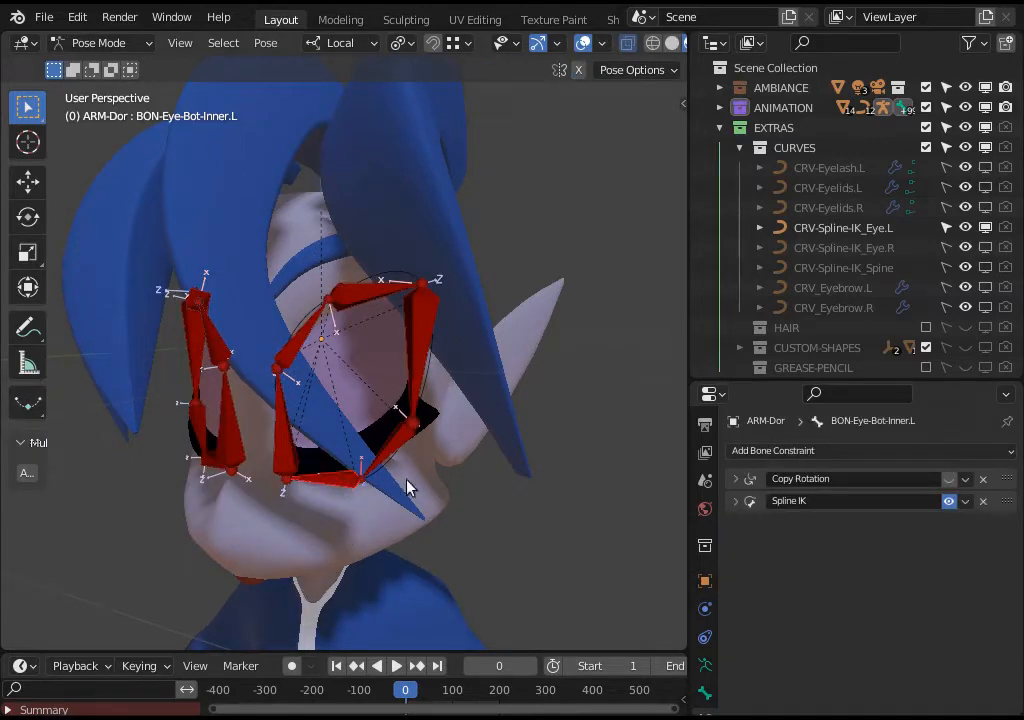
{"action": "left_click", "coordinate": [732, 502]}
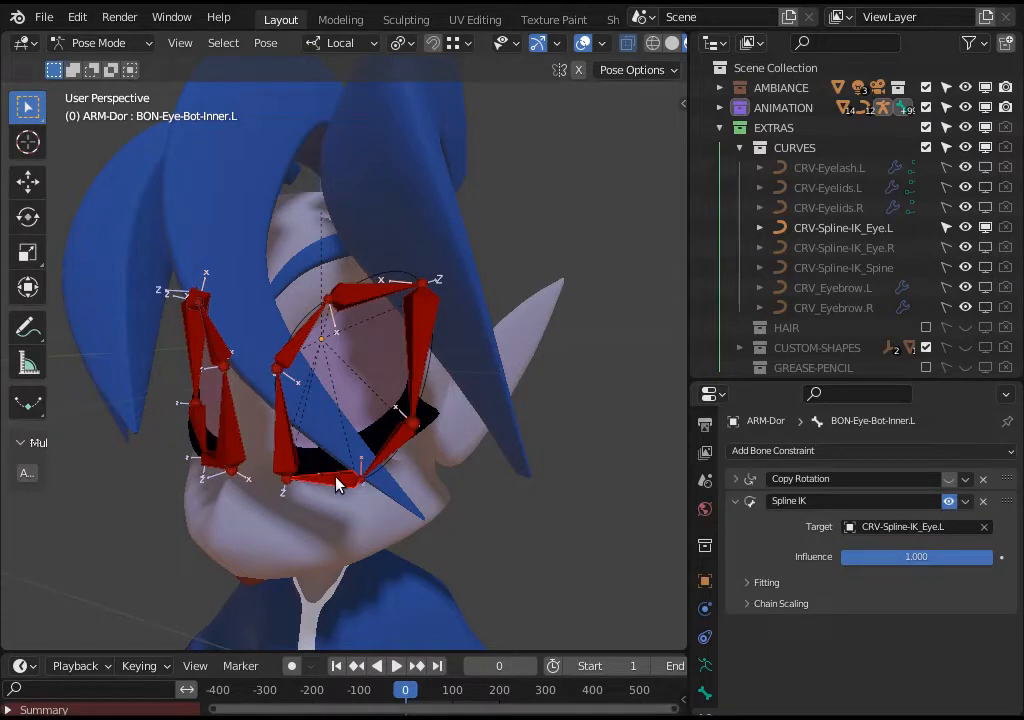
Check the constraints of the bones around the left eye contour one by one, ending on BON-Eye-Bot-Inner.L.
{"action": "left_click", "coordinate": [427, 361]}
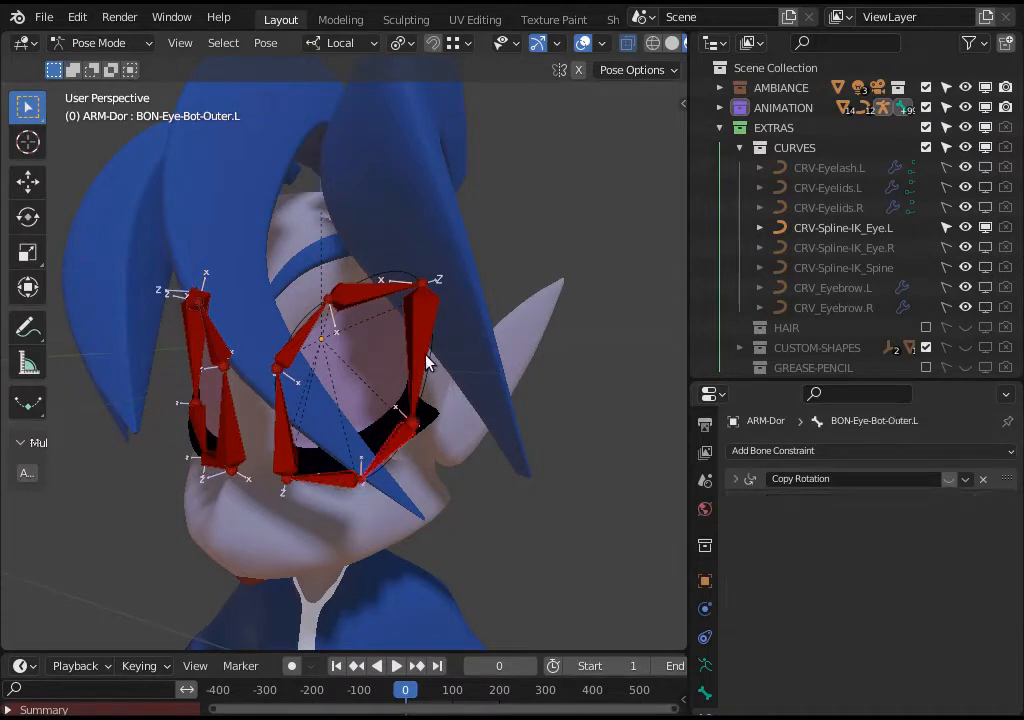
{"action": "left_click", "coordinate": [368, 299]}
{"action": "left_click", "coordinate": [299, 334]}
{"action": "left_click", "coordinate": [279, 400]}
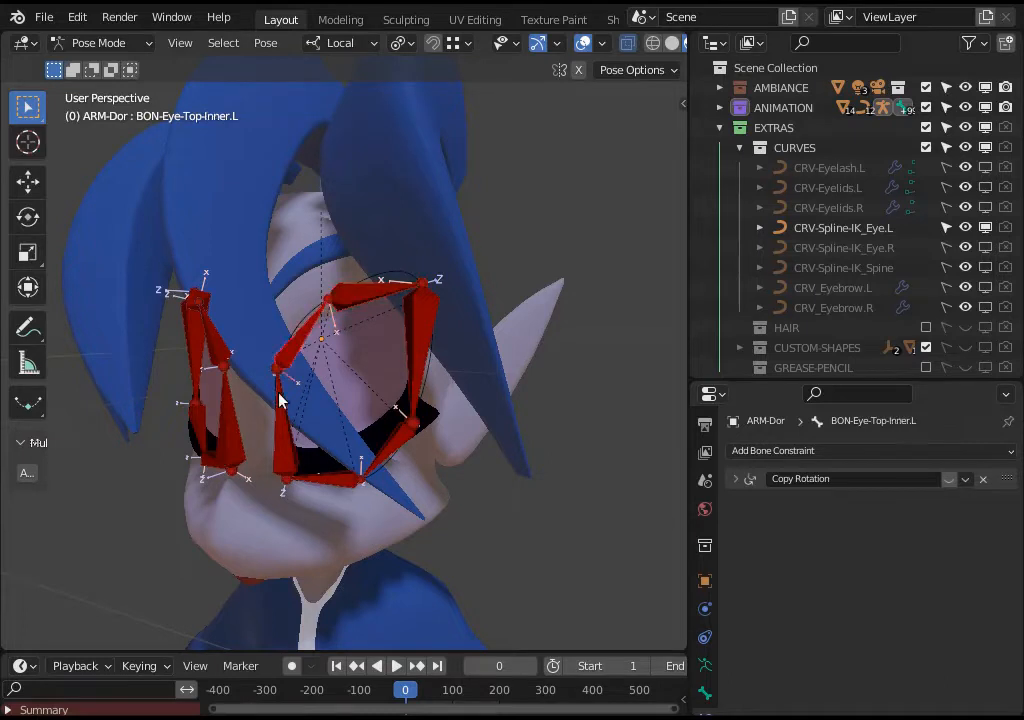
{"action": "left_click", "coordinate": [286, 438]}
{"action": "left_click", "coordinate": [357, 474]}
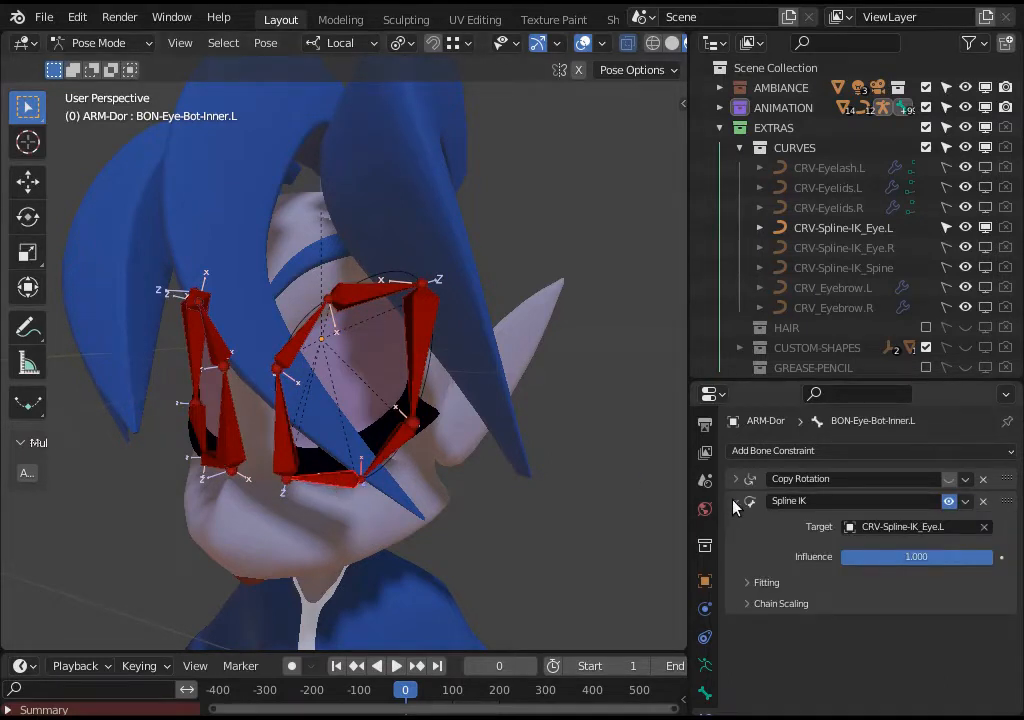
Expand the Fitting settings of the Spline IK constraint and go through each bone of the left eye's chain.
{"action": "left_click", "coordinate": [748, 583]}
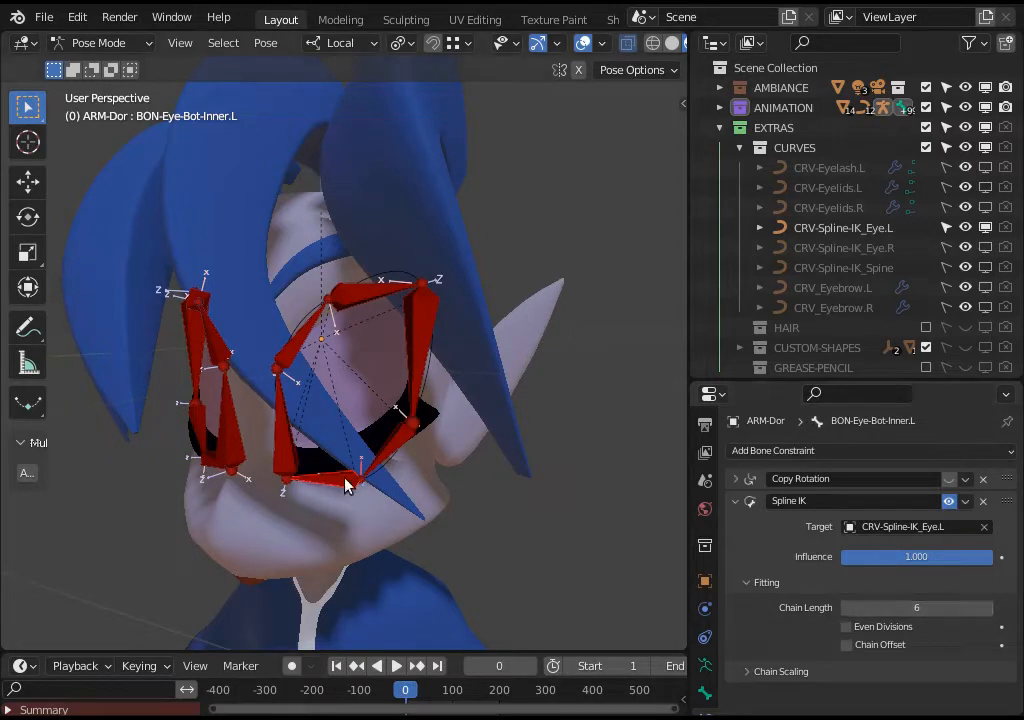
{"action": "left_click", "coordinate": [416, 381]}
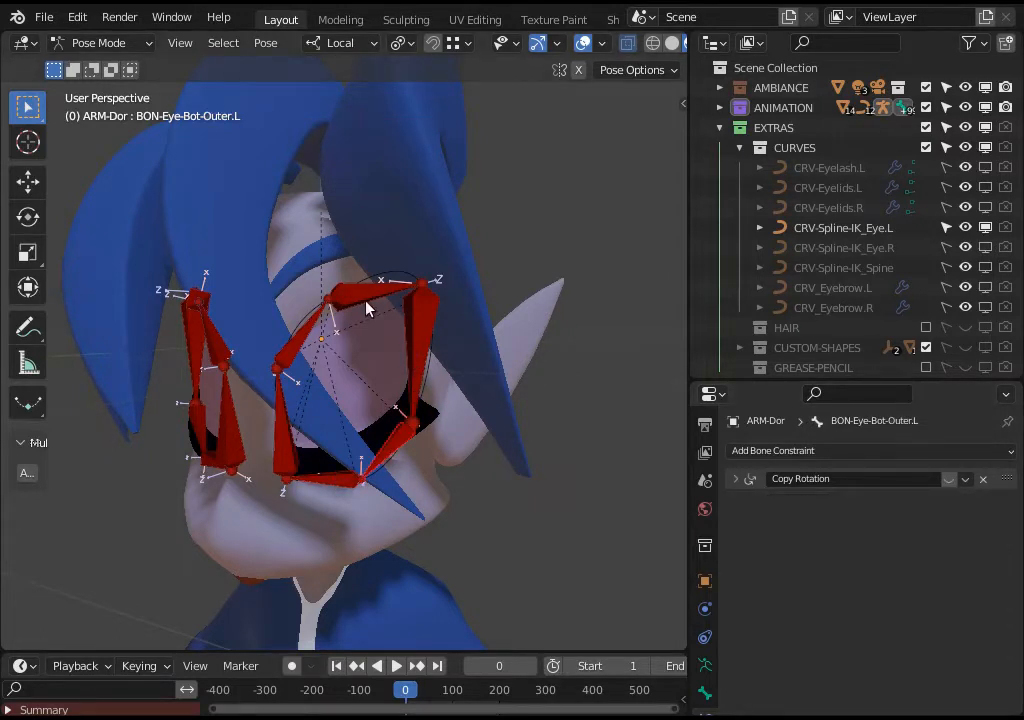
{"action": "left_click", "coordinate": [401, 332]}
{"action": "left_click", "coordinate": [340, 298]}
{"action": "left_click", "coordinate": [309, 326]}
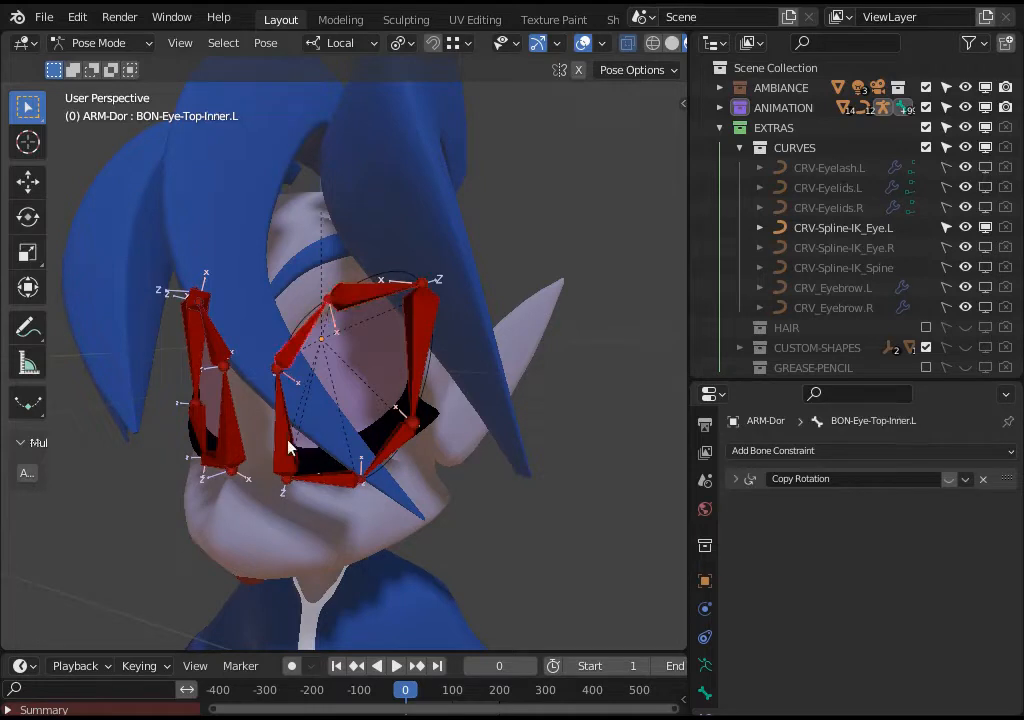
{"action": "left_click", "coordinate": [287, 448]}
{"action": "left_click", "coordinate": [334, 487]}
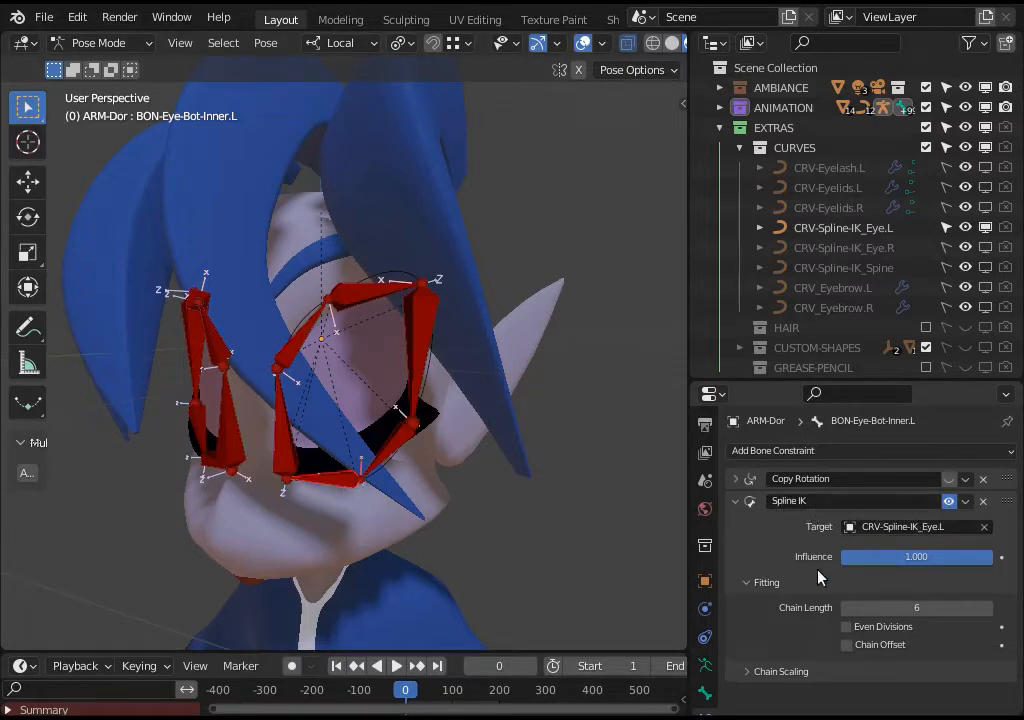
Examine how the eye contour bones follow the outline of the left eye from several angles and distances.
{"action": "scroll", "coordinate": [338, 453], "scroll_direction": "down", "scroll_amount": 4}
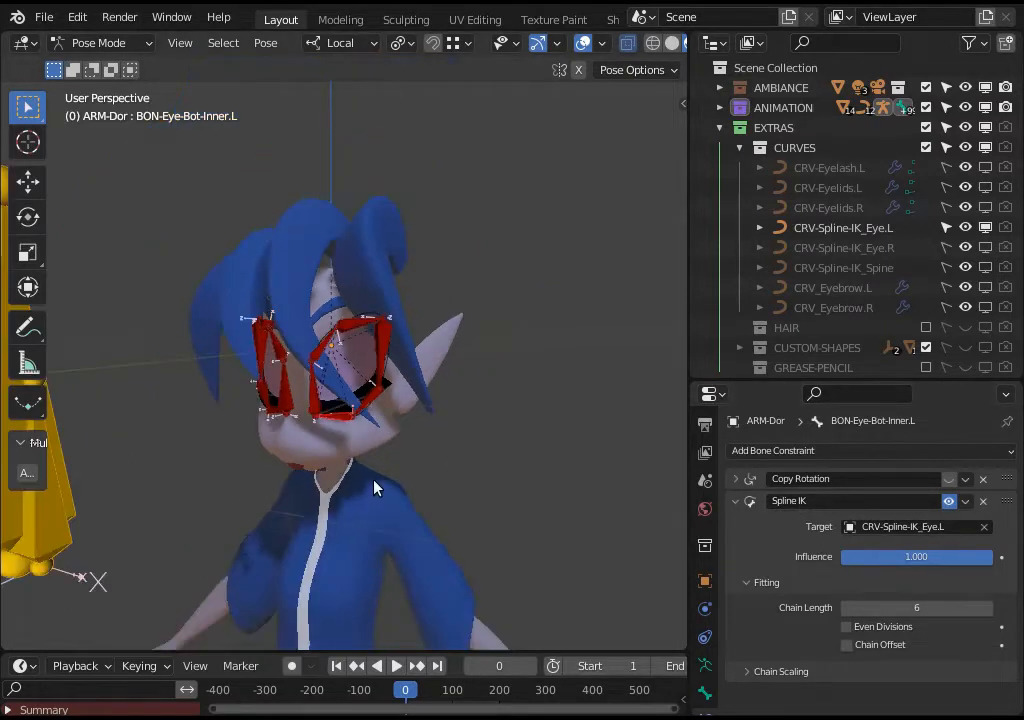
{"action": "scroll", "coordinate": [377, 485], "scroll_direction": "up", "scroll_amount": 4}
{"action": "scroll", "coordinate": [531, 525], "scroll_direction": "down", "scroll_amount": 2}
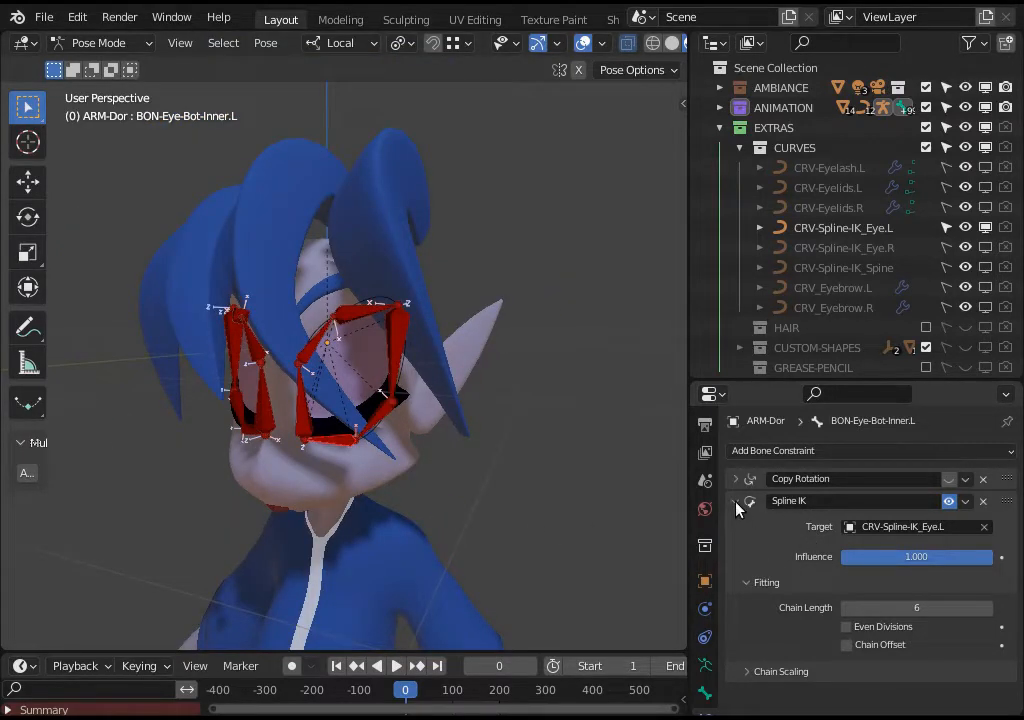
{"action": "left_click", "coordinate": [737, 502]}
{"action": "scroll", "coordinate": [416, 473], "scroll_direction": "down", "scroll_amount": 3}
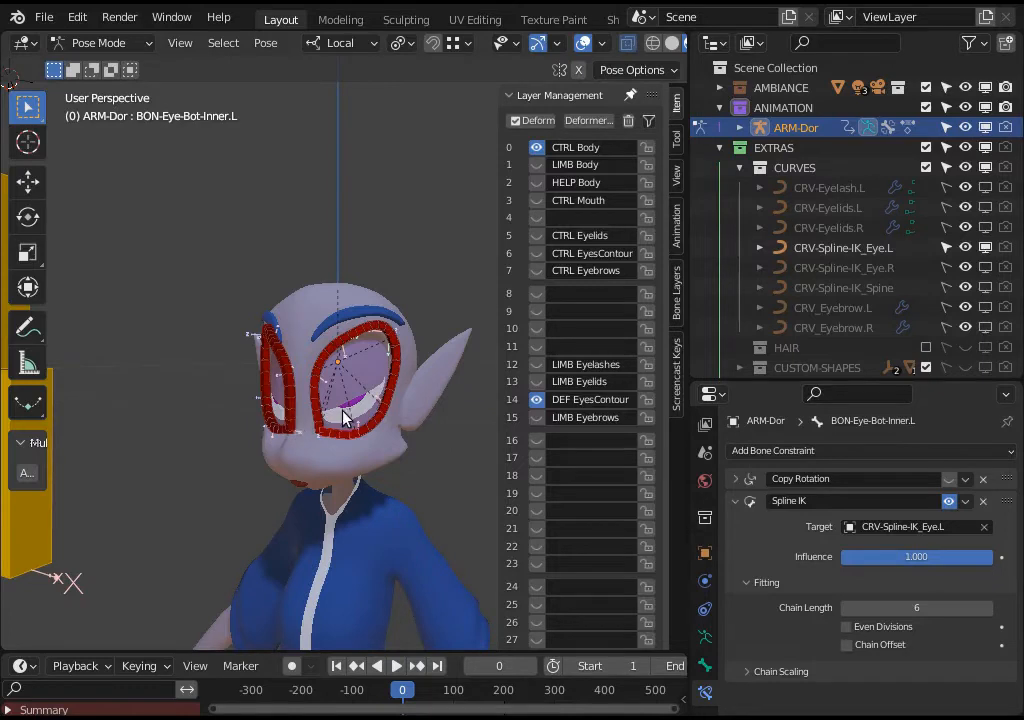
{"action": "scroll", "coordinate": [373, 440], "scroll_direction": "up", "scroll_amount": 3}
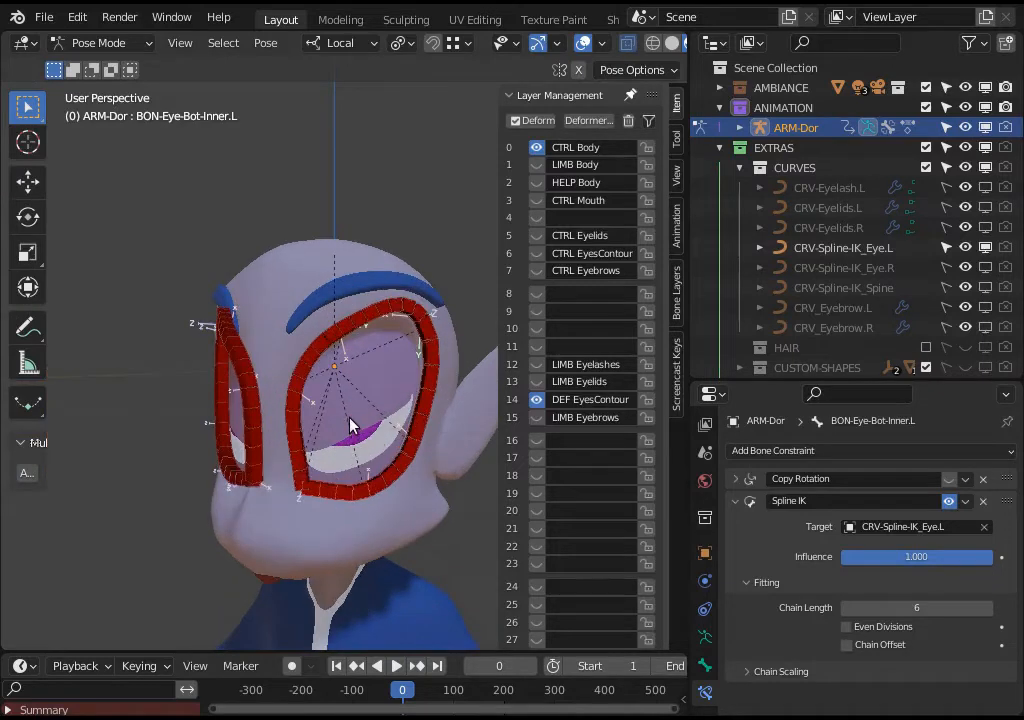
{"action": "middle_click_drag", "start_coordinate": [356, 463], "coordinate": [328, 366]}
{"action": "scroll", "coordinate": [337, 467], "scroll_direction": "up", "scroll_amount": 2}
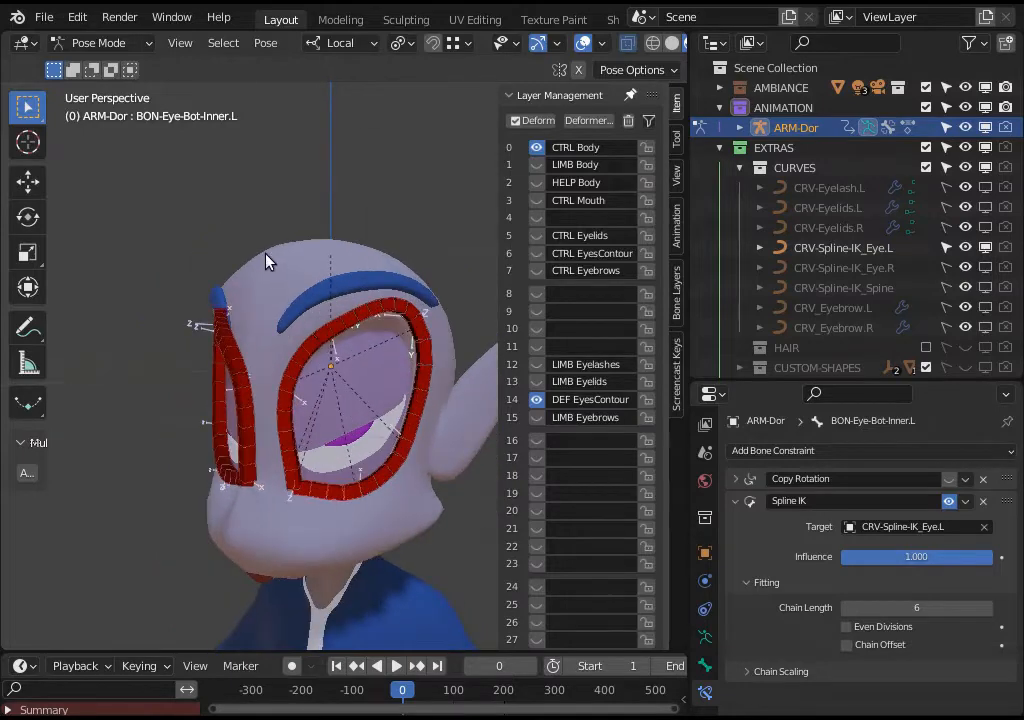
{"action": "middle_click_drag", "start_coordinate": [265, 260], "coordinate": [299, 210]}
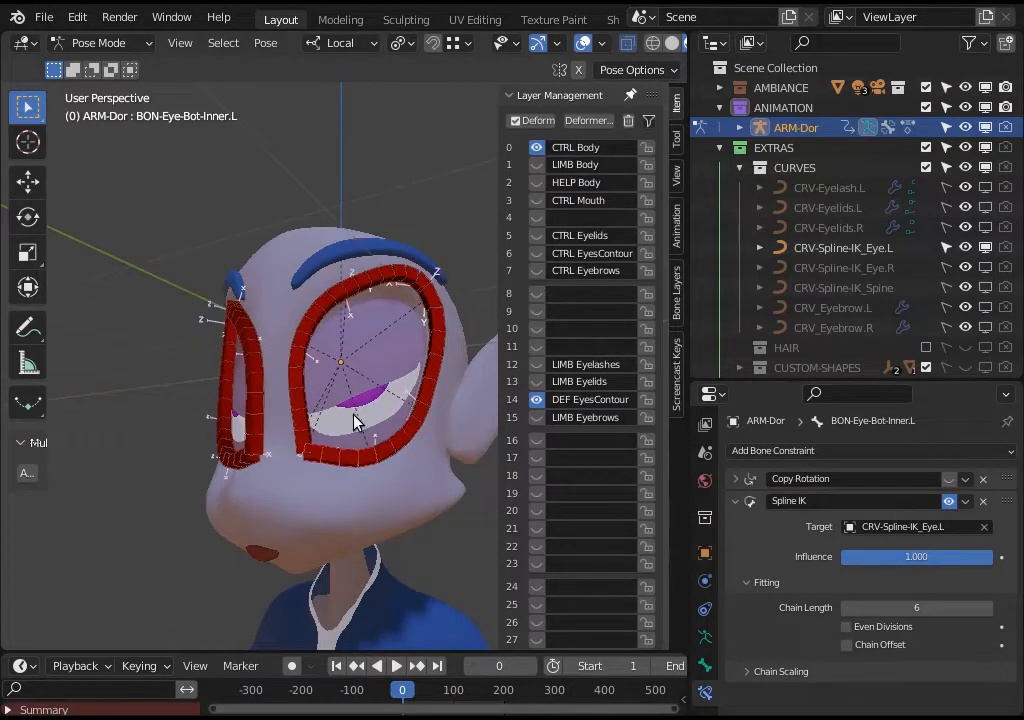
{"action": "middle_click_drag", "start_coordinate": [355, 422], "coordinate": [279, 498]}
{"action": "scroll", "coordinate": [233, 471], "scroll_direction": "up", "scroll_amount": 4}
{"action": "scroll", "coordinate": [210, 480], "scroll_direction": "down", "scroll_amount": 4}
{"action": "scroll", "coordinate": [370, 512], "scroll_direction": "up", "scroll_amount": 3}
{"action": "middle_click_drag", "start_coordinate": [370, 512], "coordinate": [330, 508]}
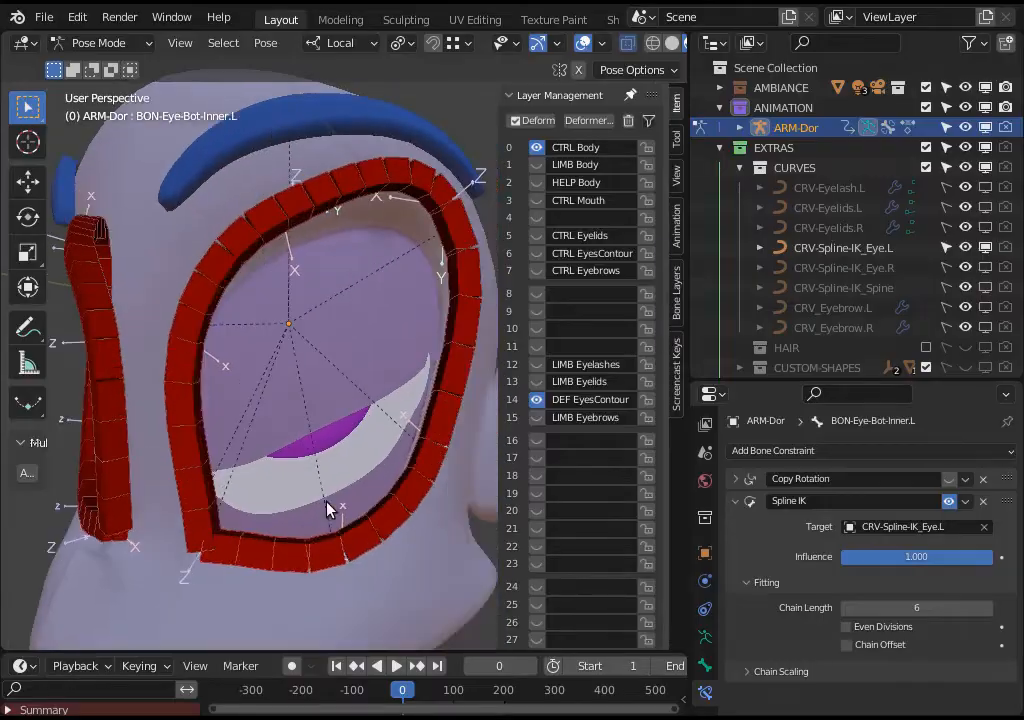
{"action": "scroll", "coordinate": [376, 350], "scroll_direction": "down", "scroll_amount": 4}
Open the CRV-Spline-IK_Eye.L curve in Edit Mode with all of its control points deselected.
{"action": "key", "text": "ctrl+Tab"}
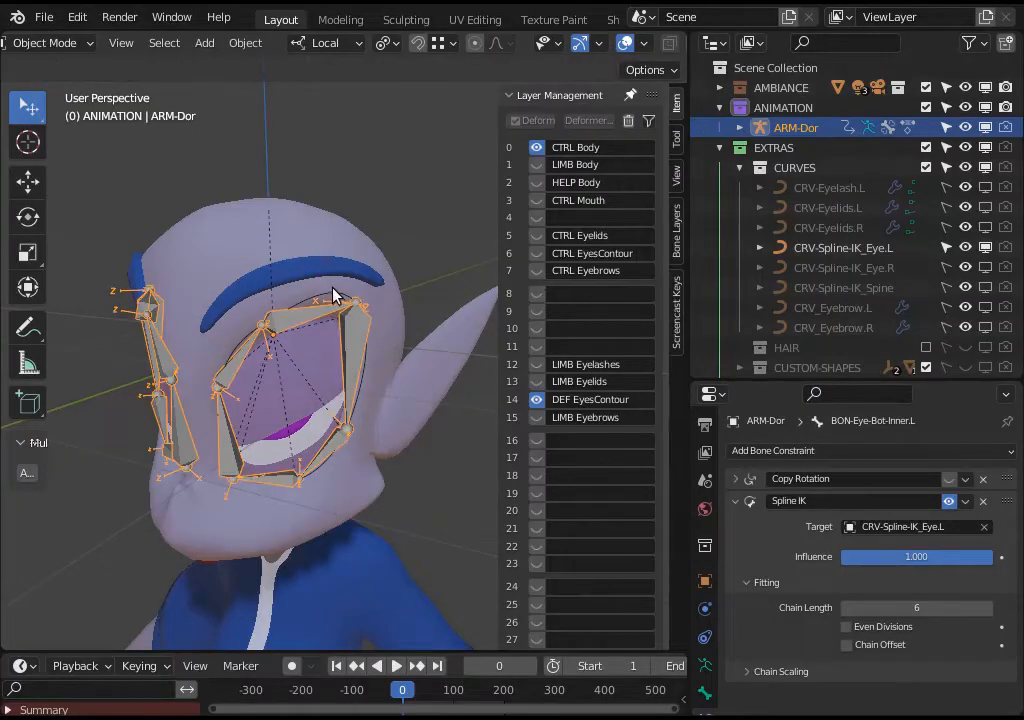
{"action": "left_click", "coordinate": [336, 293]}
{"action": "key", "text": "Tab"}
{"action": "key", "text": "alt+a"}
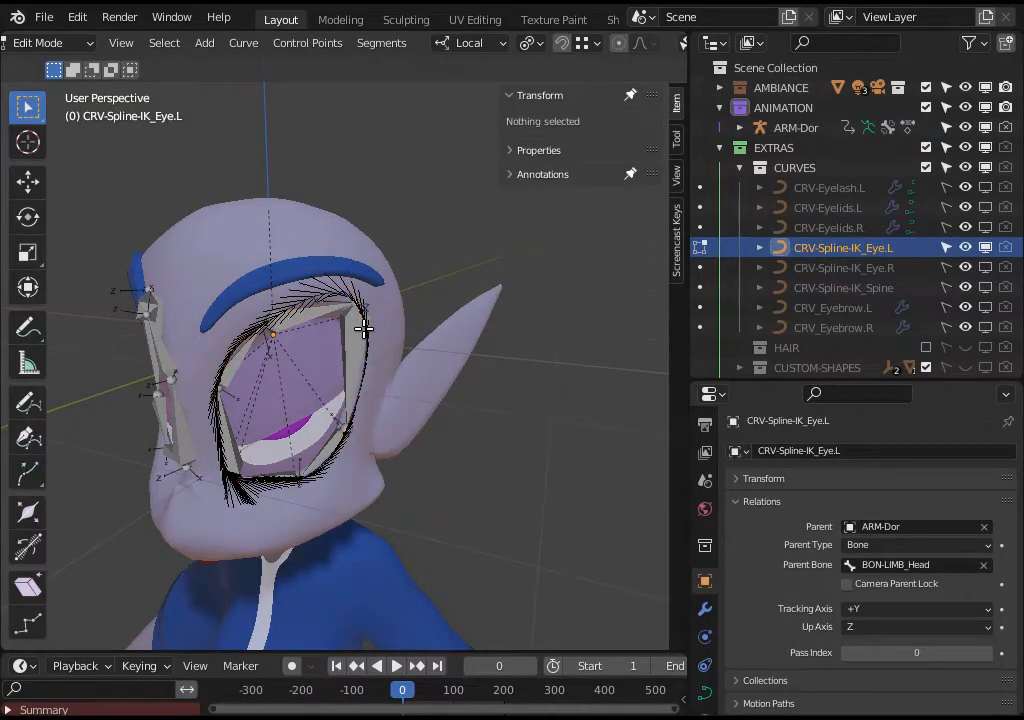
Leave the curve's Edit Mode and put the ARM-Dor armature back in Pose Mode.
{"action": "key", "text": "ctrl+Tab"}
{"action": "left_click", "coordinate": [355, 378]}
{"action": "key", "text": "ctrl+Tab"}
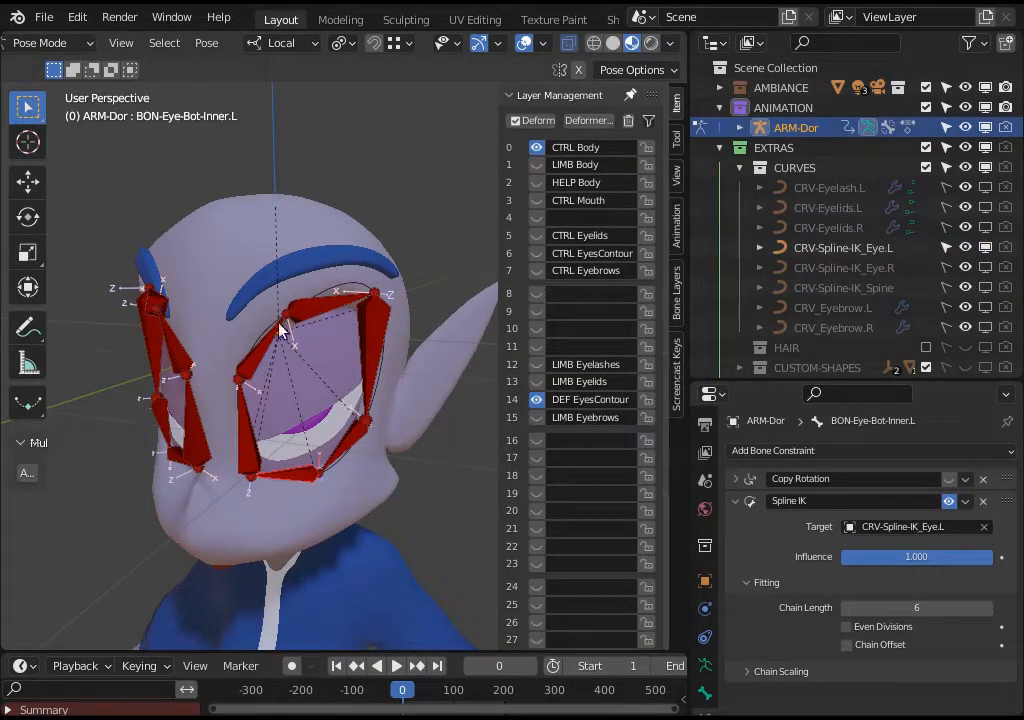
Select the 0a_Dorothy head mesh together with the ARM-Dor armature and switch the mesh to Weight Paint mode.
{"action": "key", "text": "ctrl+Tab"}
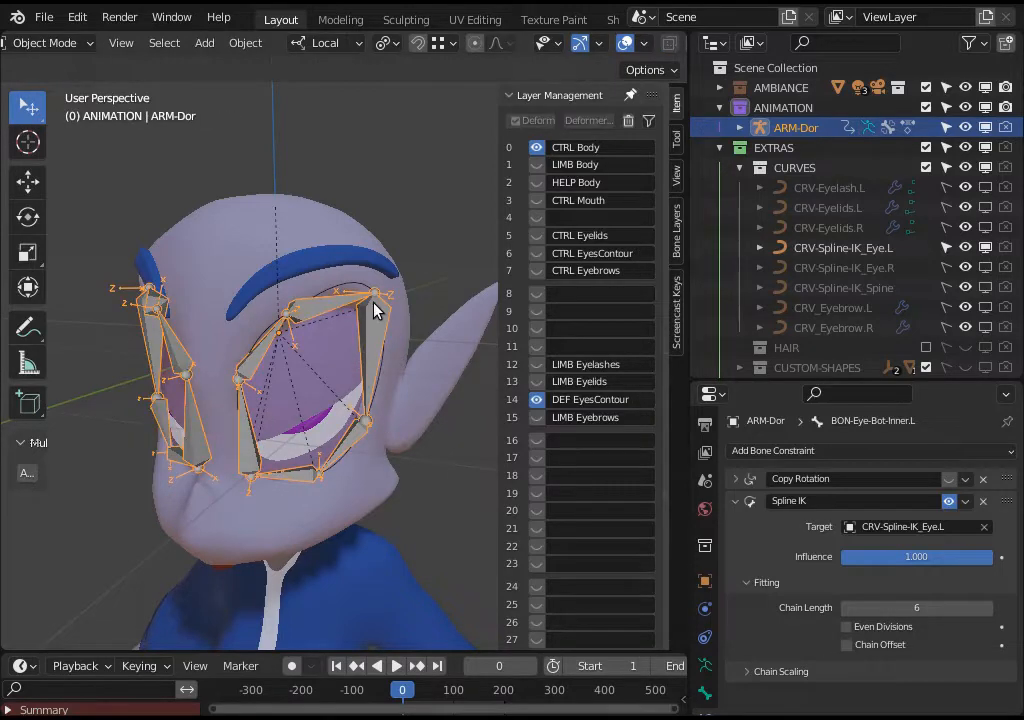
{"action": "left_click", "coordinate": [405, 412], "text": "shift"}
{"action": "key", "text": "ctrl+Tab"}
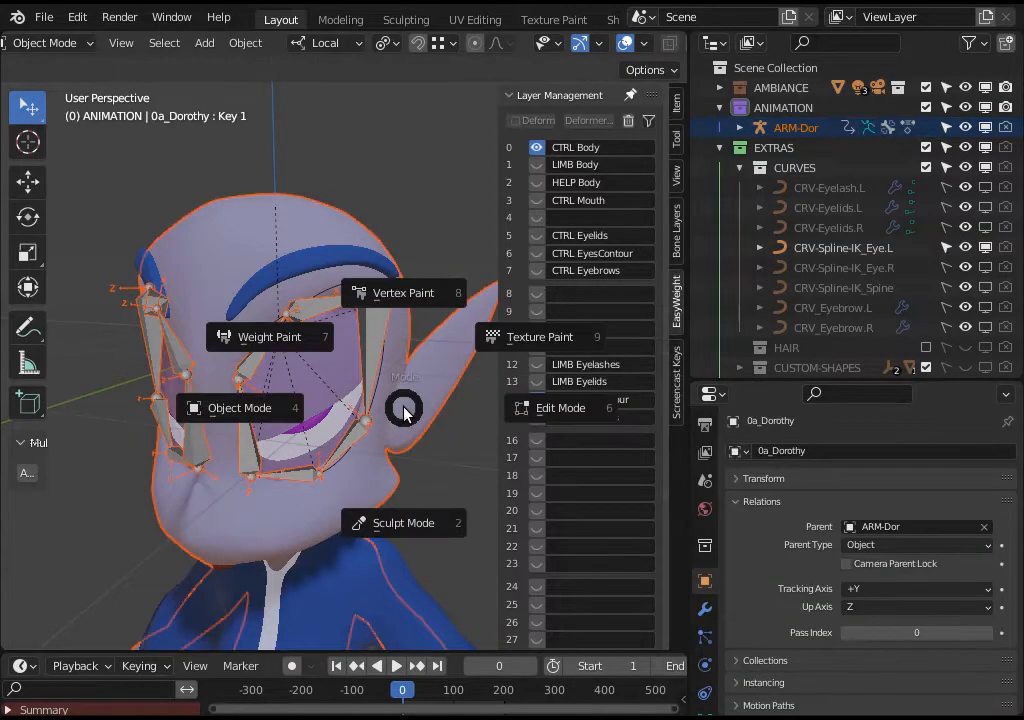
{"action": "left_click", "coordinate": [320, 330]}
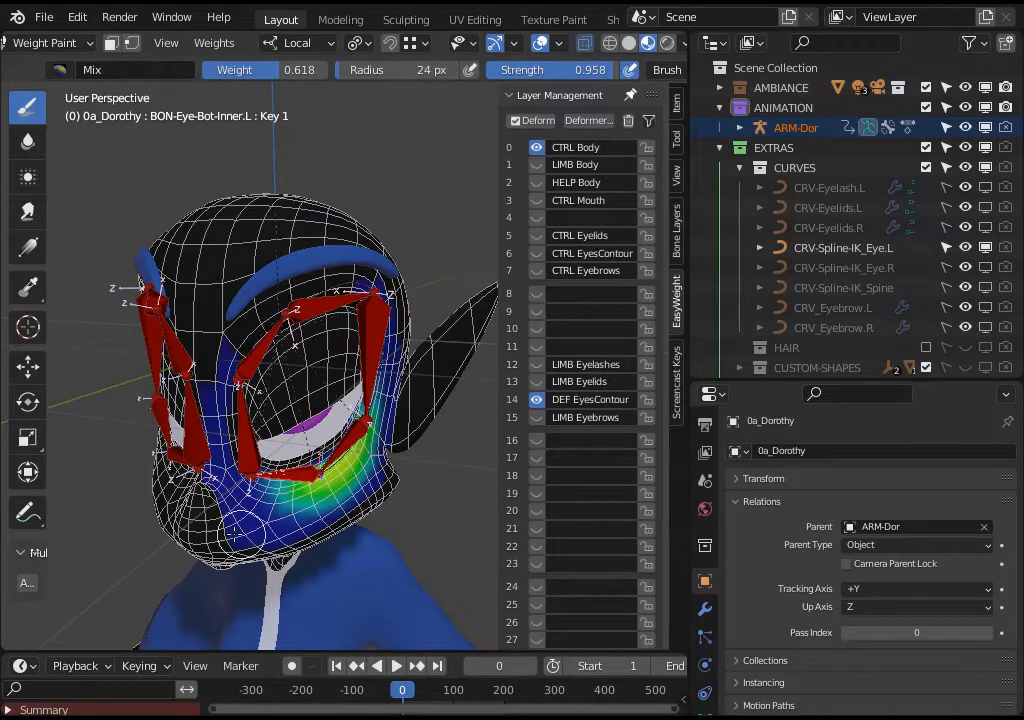
Review the weights that each left eye contour bone has on the head mesh, selecting the bones one after another.
{"action": "left_click", "coordinate": [239, 415], "text": "ctrl"}
{"action": "left_click", "coordinate": [269, 344], "text": "ctrl"}
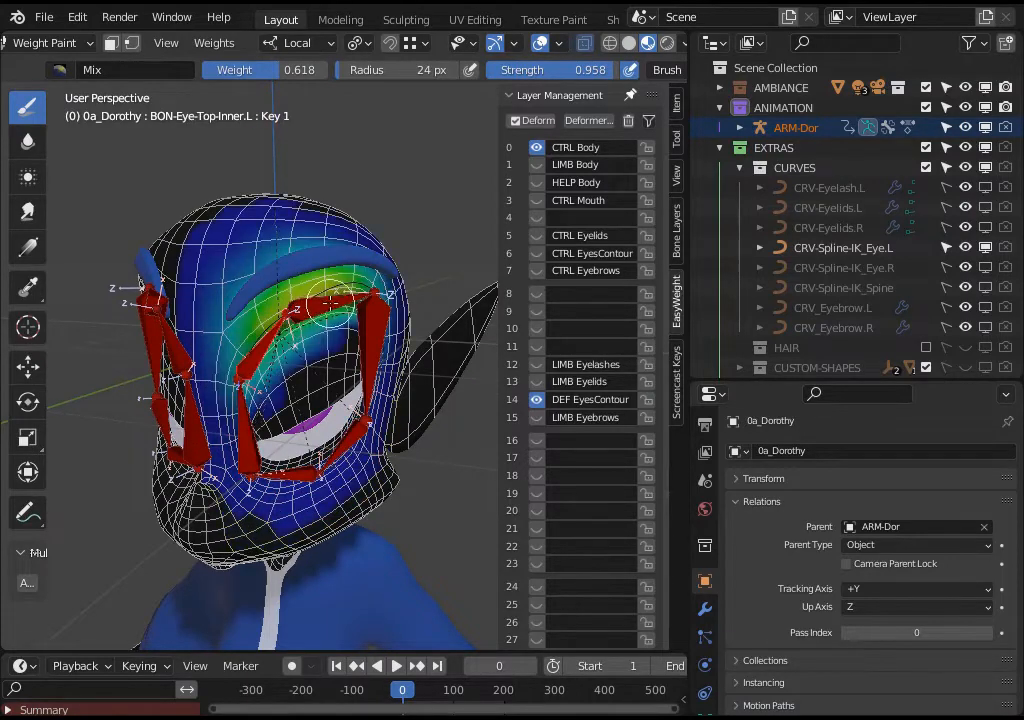
{"action": "left_click", "coordinate": [330, 302], "text": "ctrl"}
{"action": "left_click", "coordinate": [376, 391], "text": "ctrl"}
{"action": "left_click", "coordinate": [344, 460], "text": "ctrl"}
{"action": "left_click", "coordinate": [290, 477], "text": "ctrl"}
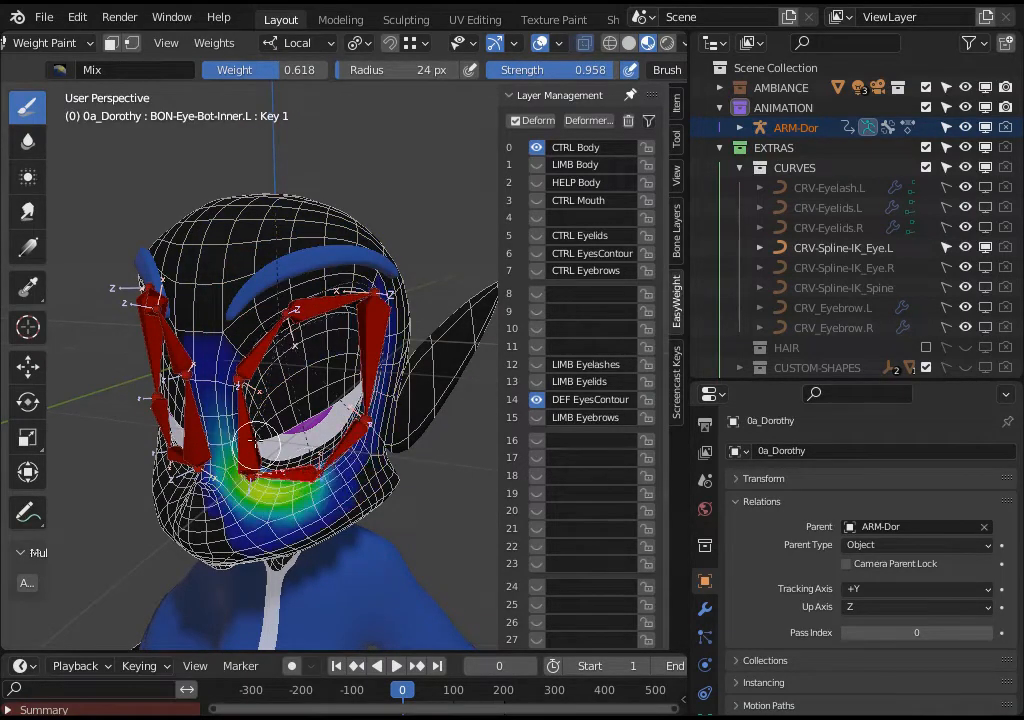
{"action": "left_click", "coordinate": [249, 424], "text": "ctrl"}
{"action": "left_click", "coordinate": [285, 295], "text": "ctrl"}
{"action": "left_click", "coordinate": [300, 280], "text": "ctrl"}
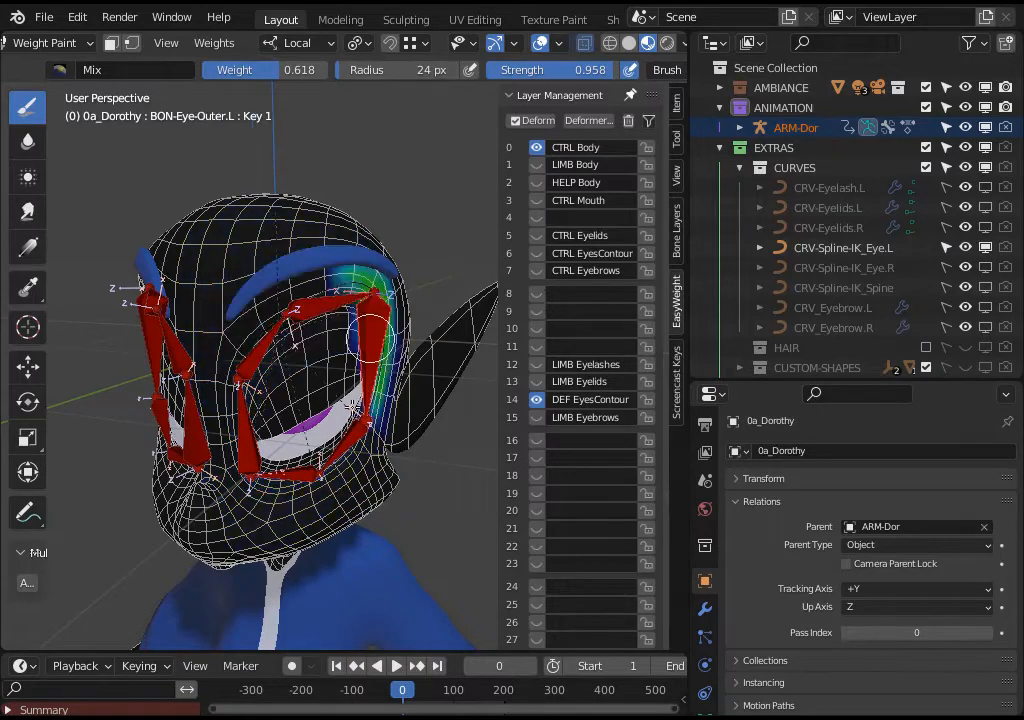
{"action": "left_click", "coordinate": [333, 441], "text": "ctrl"}
{"action": "left_click", "coordinate": [249, 426], "text": "ctrl"}
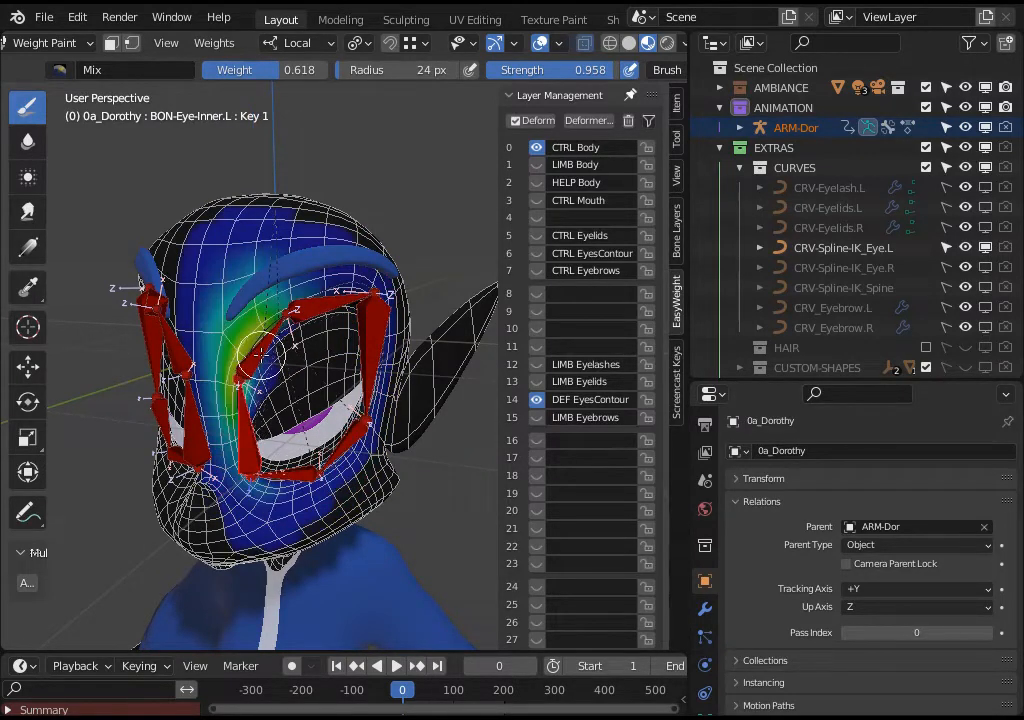
{"action": "left_click", "coordinate": [267, 362], "text": "ctrl"}
{"action": "left_click", "coordinate": [405, 425], "text": "ctrl"}
Return the head mesh to Object Mode and show the CTRL EyesContour bone layer.
{"action": "key", "text": "ctrl+Tab"}
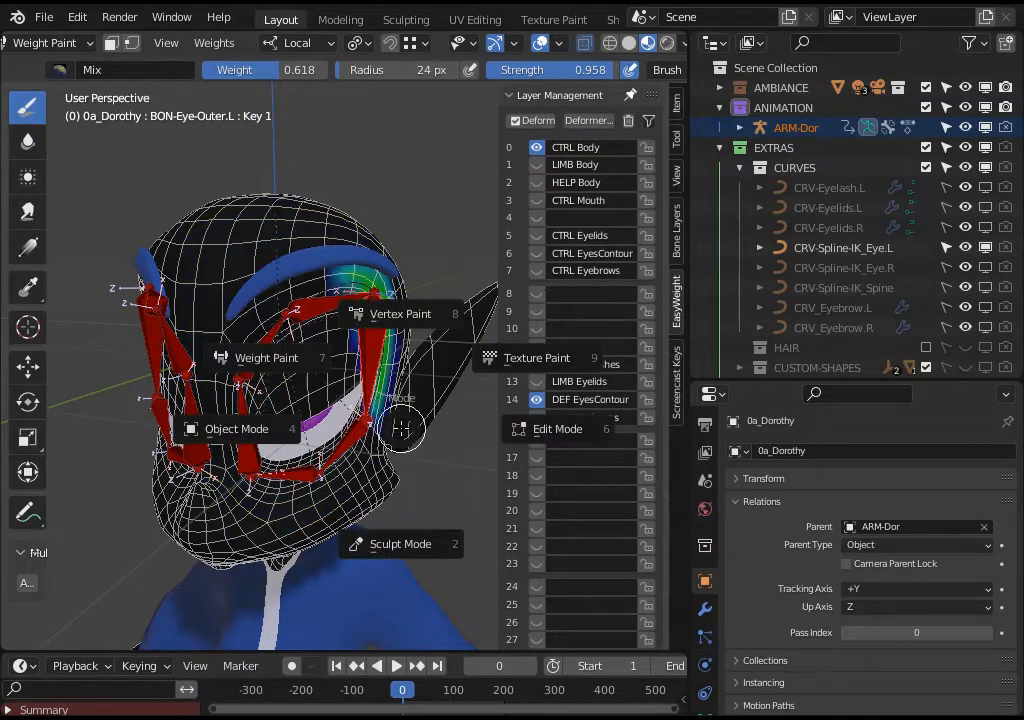
{"action": "key", "text": "4"}
{"action": "scroll", "coordinate": [320, 390], "scroll_direction": "up", "scroll_amount": 2}
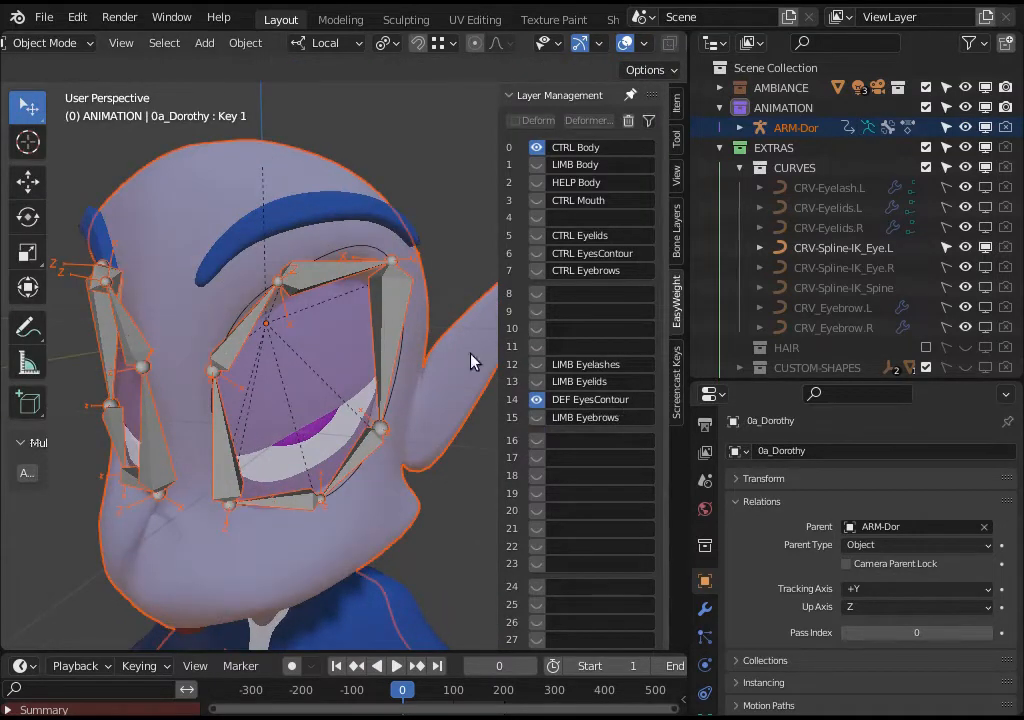
{"action": "left_click", "coordinate": [537, 253]}
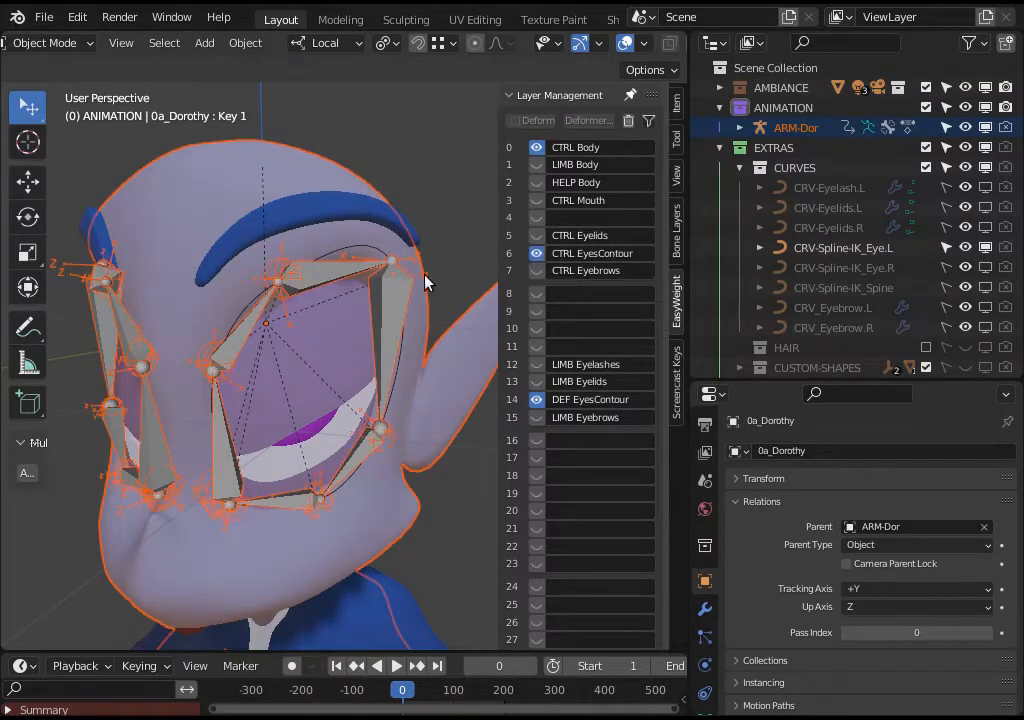
Select only the ARM-Dor armature and put it in Pose Mode with the eye contour controls in view.
{"action": "middle_click_drag", "start_coordinate": [267, 309], "coordinate": [370, 317]}
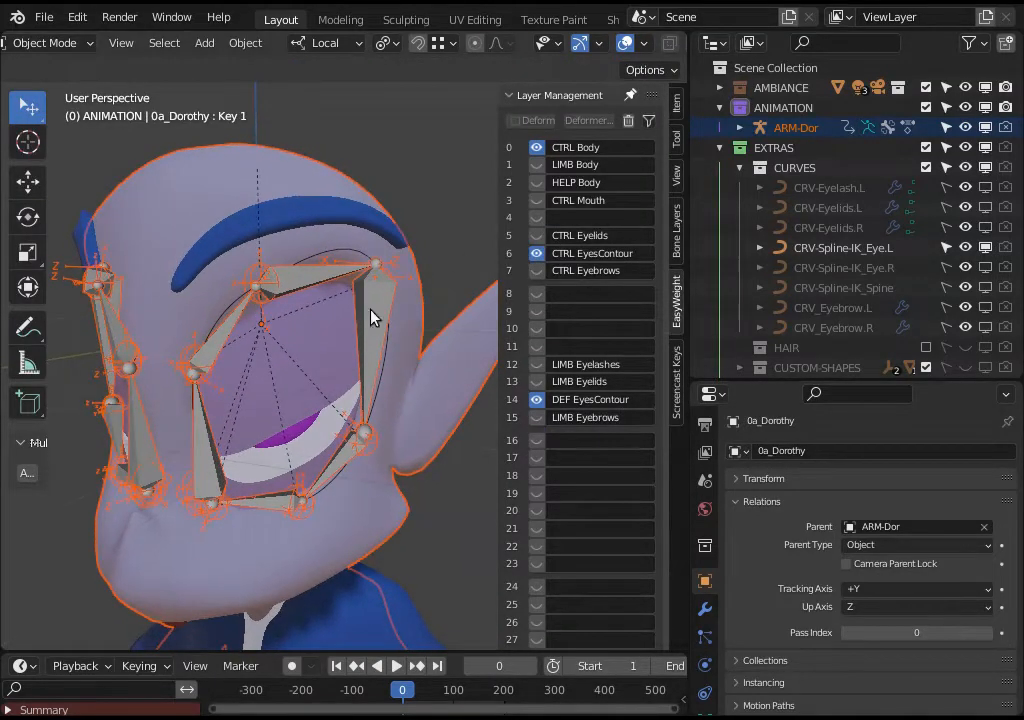
{"action": "left_click", "coordinate": [250, 284]}
{"action": "key", "text": "ctrl+Tab"}
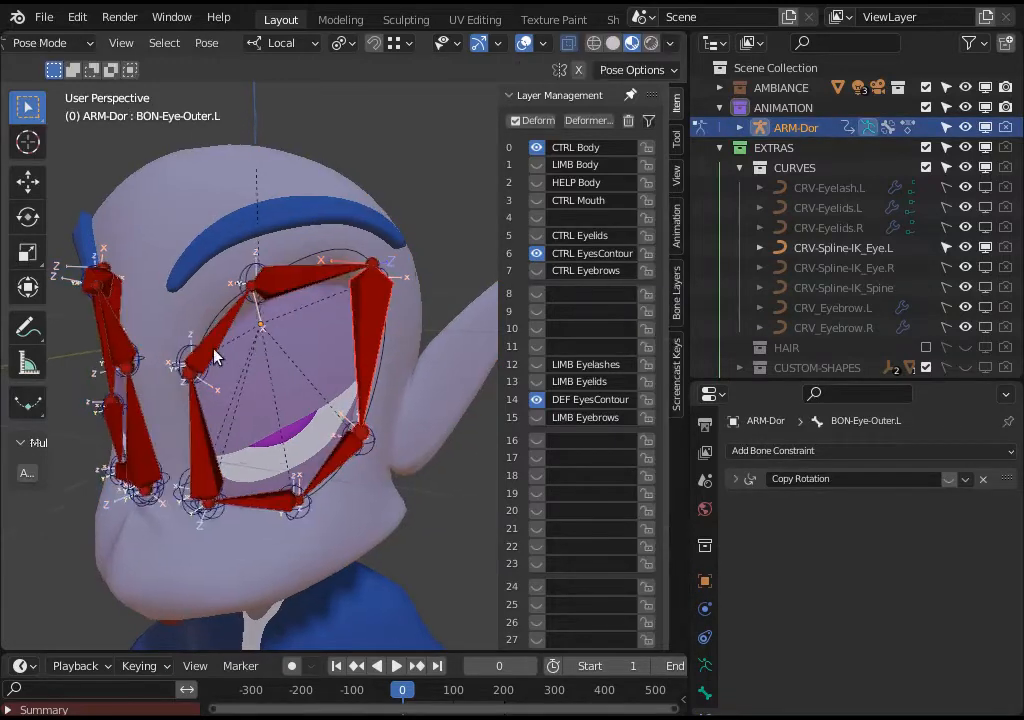
{"action": "middle_click_drag", "start_coordinate": [217, 352], "coordinate": [225, 344]}
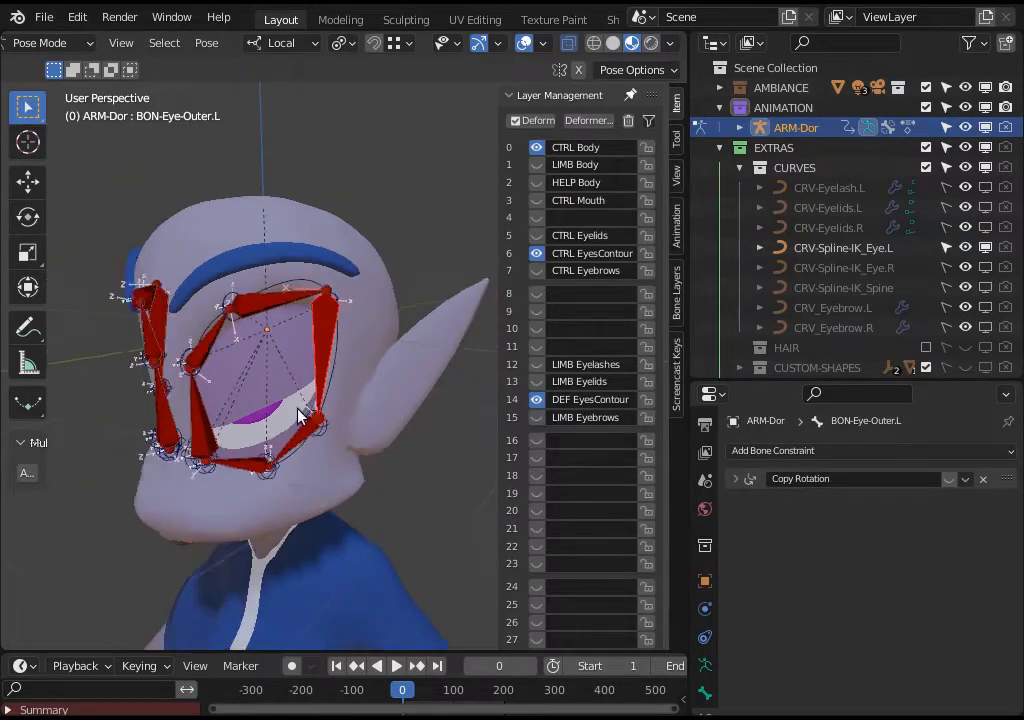
Select the left eye's top-middle contour control in Pose Mode and hide the DEF EyesContour bone layer.
{"action": "key", "text": "Tab"}
{"action": "middle_click_drag", "start_coordinate": [261, 485], "coordinate": [626, 376]}
{"action": "key", "text": "ctrl+Tab"}
{"action": "left_click", "coordinate": [277, 288]}
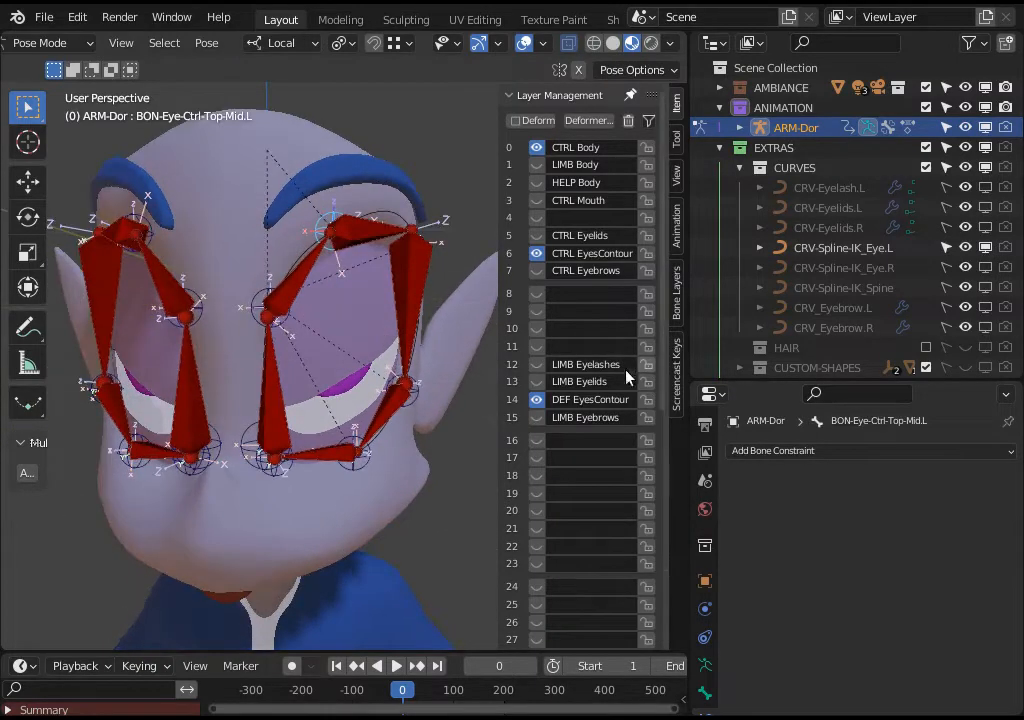
{"action": "left_click", "coordinate": [535, 400]}
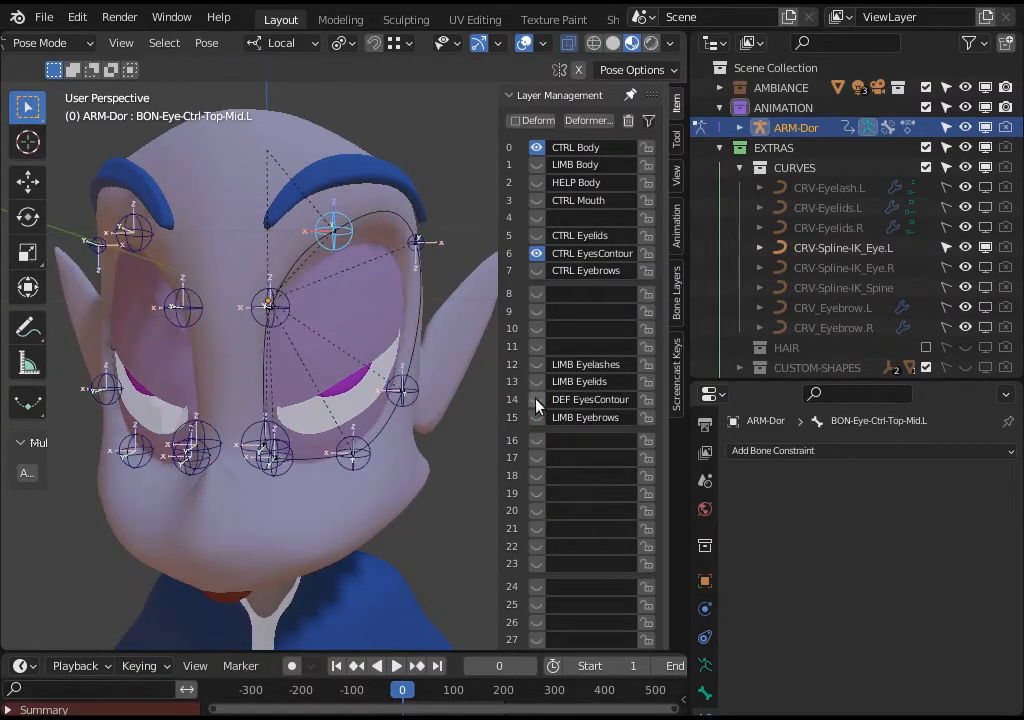
Move the left eye's top-middle contour control up to the eyebrow and shift the top-outer control along the eye's outer edge.
{"action": "key", "text": "g"}
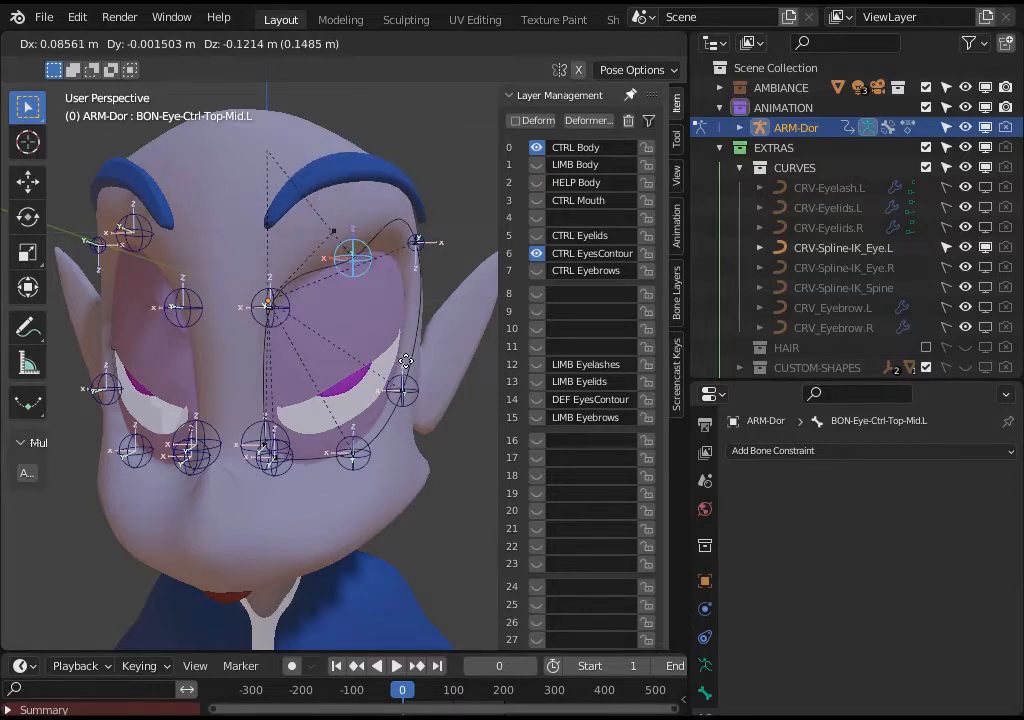
{"action": "left_click", "coordinate": [410, 256]}
{"action": "left_click", "coordinate": [418, 243]}
{"action": "key", "text": "g"}
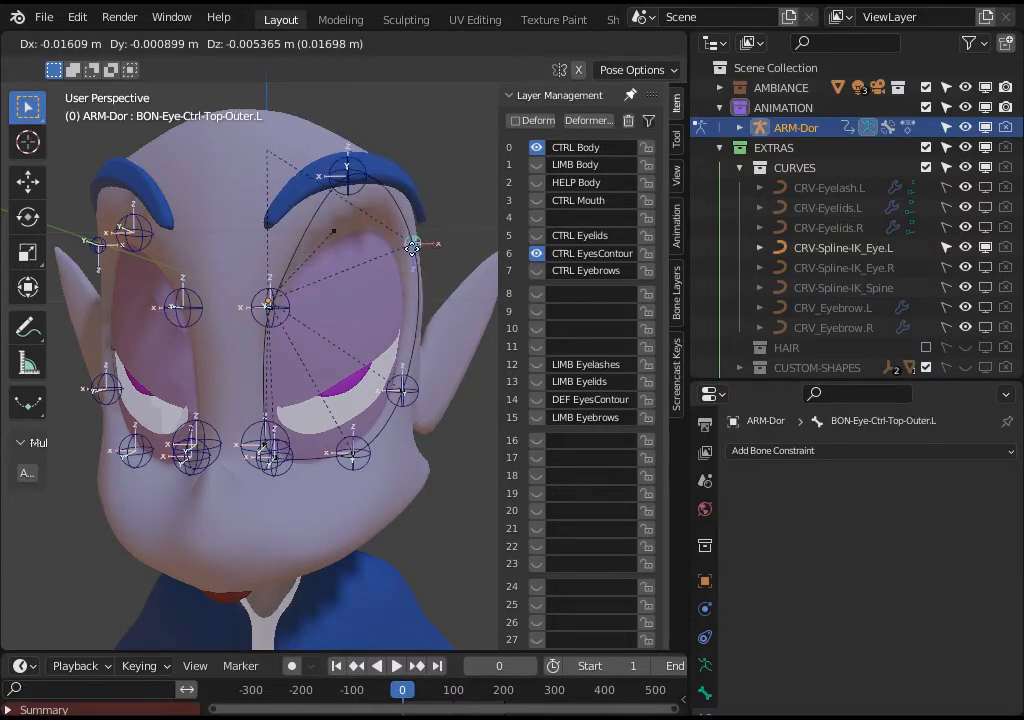
{"action": "left_click", "coordinate": [433, 254]}
{"action": "middle_click_drag", "start_coordinate": [433, 254], "coordinate": [288, 300]}
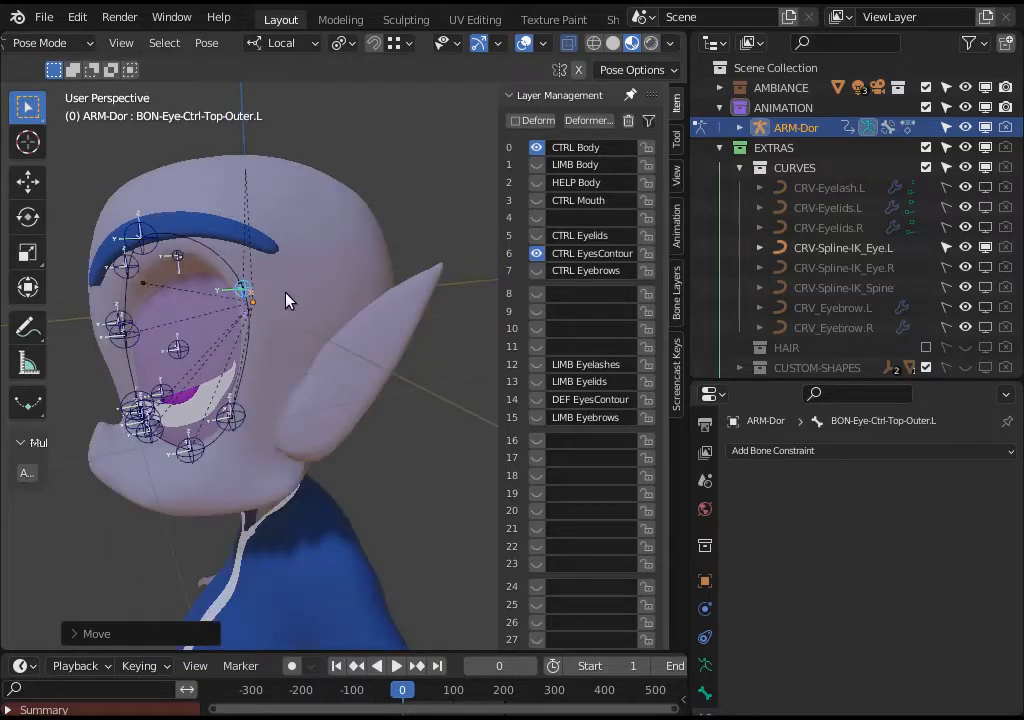
{"action": "key", "text": "g"}
{"action": "right_click", "coordinate": [288, 299]}
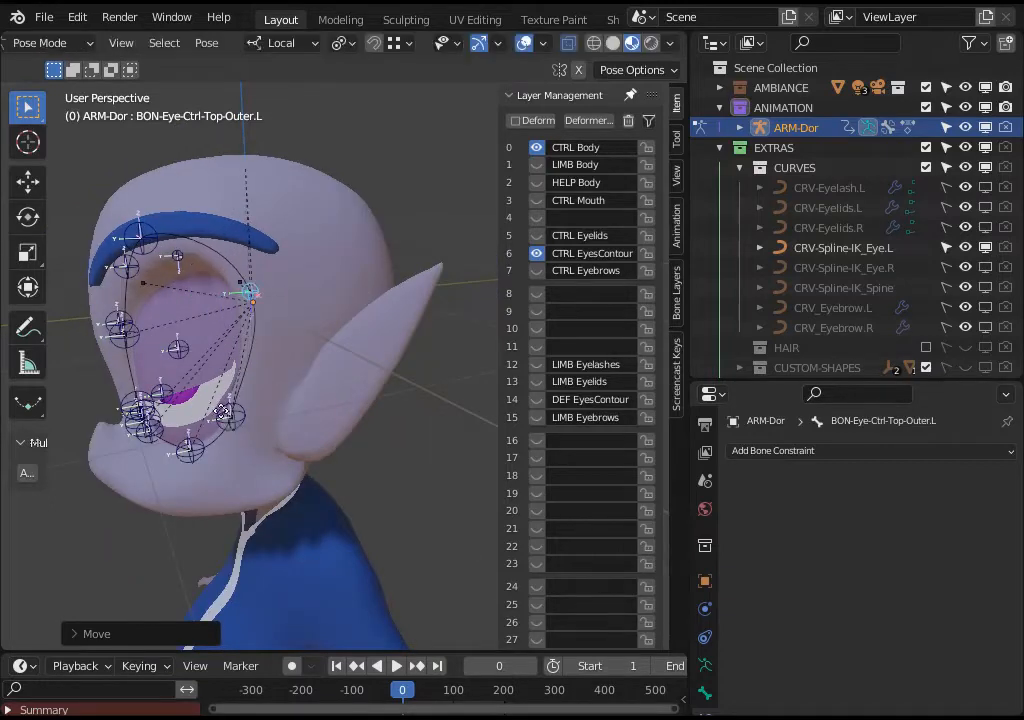
Reposition the bottom-outer and bottom-middle contour controls of the left eye.
{"action": "left_click", "coordinate": [224, 411]}
{"action": "key", "text": "g"}
{"action": "left_click", "coordinate": [232, 410]}
{"action": "left_click", "coordinate": [186, 436]}
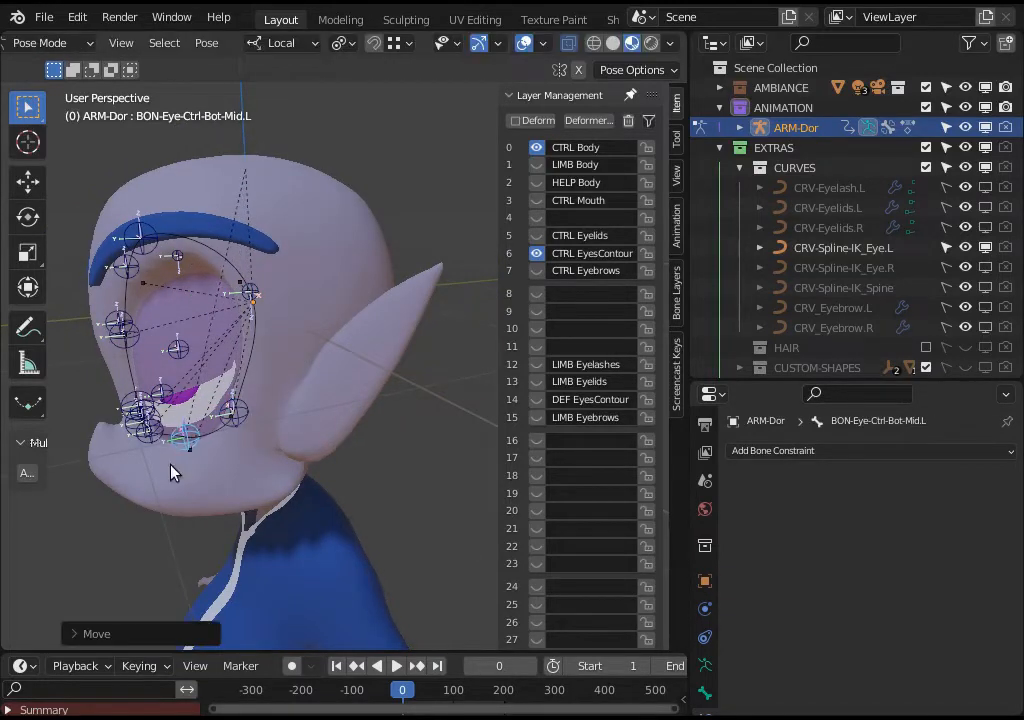
{"action": "middle_click_drag", "start_coordinate": [170, 472], "coordinate": [297, 368]}
{"action": "key", "text": "g"}
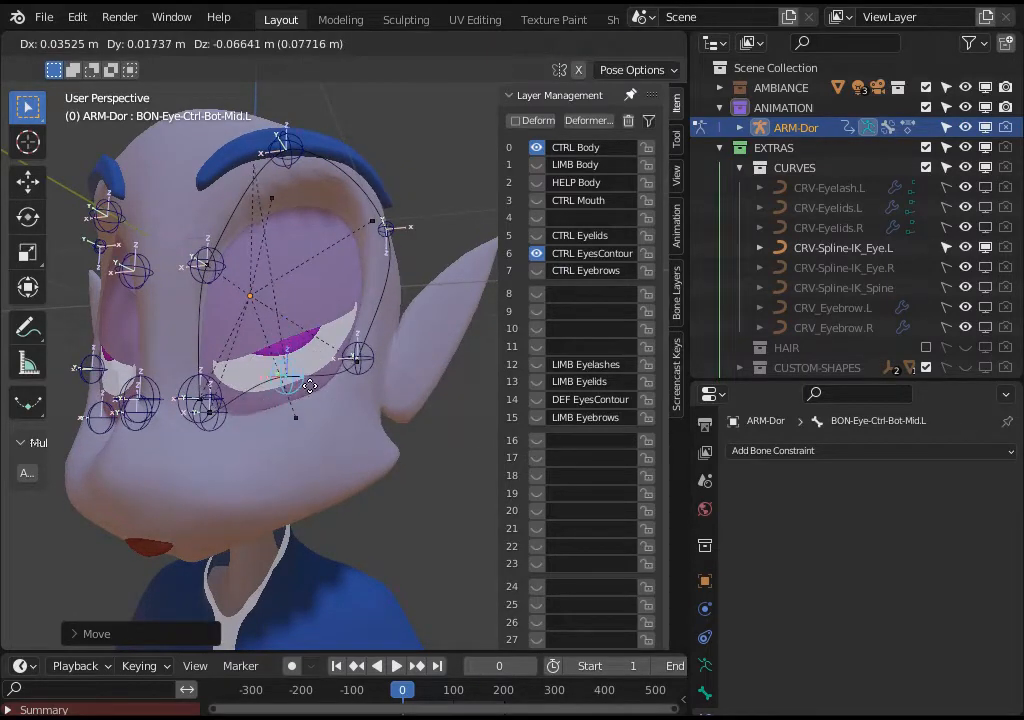
{"action": "left_click", "coordinate": [300, 390]}
Move the left eye's top-inner contour control slightly up and toward the nose.
{"action": "middle_click_drag", "start_coordinate": [297, 393], "coordinate": [150, 245]}
{"action": "left_click", "coordinate": [185, 345]}
{"action": "middle_click_drag", "start_coordinate": [185, 345], "coordinate": [262, 338]}
{"action": "key", "text": "g"}
{"action": "left_click", "coordinate": [147, 347]}
{"action": "key", "text": "g"}
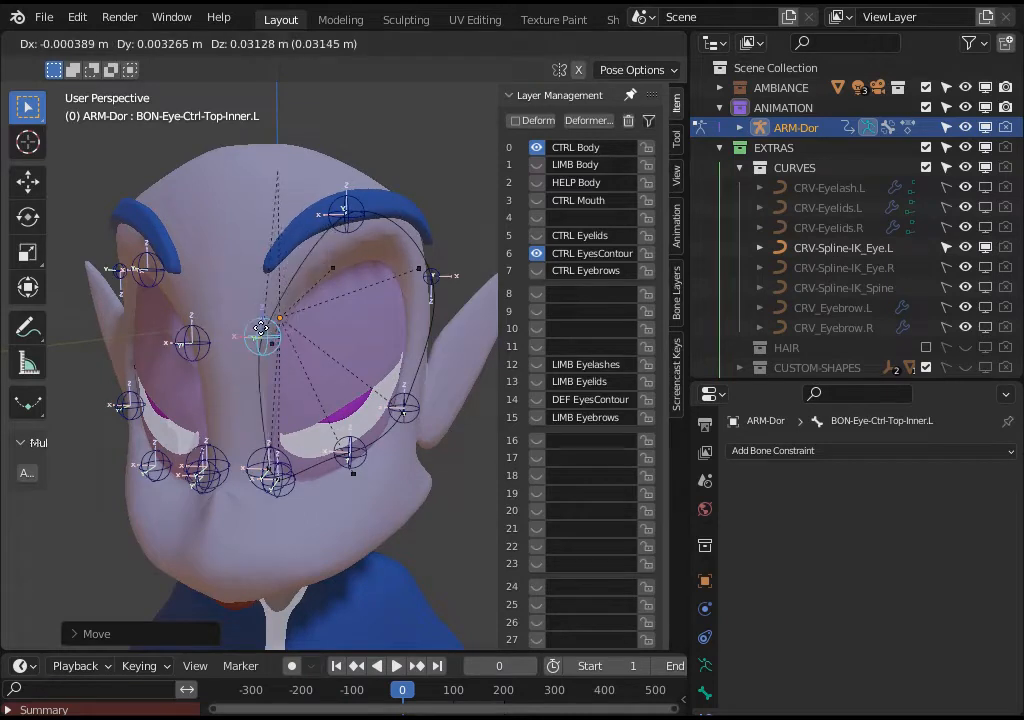
{"action": "left_click", "coordinate": [257, 331]}
Move the left eye's inner corner control toward the nose and reposition the bottom-inner control beside it.
{"action": "left_click", "coordinate": [266, 464]}
{"action": "key", "text": "g"}
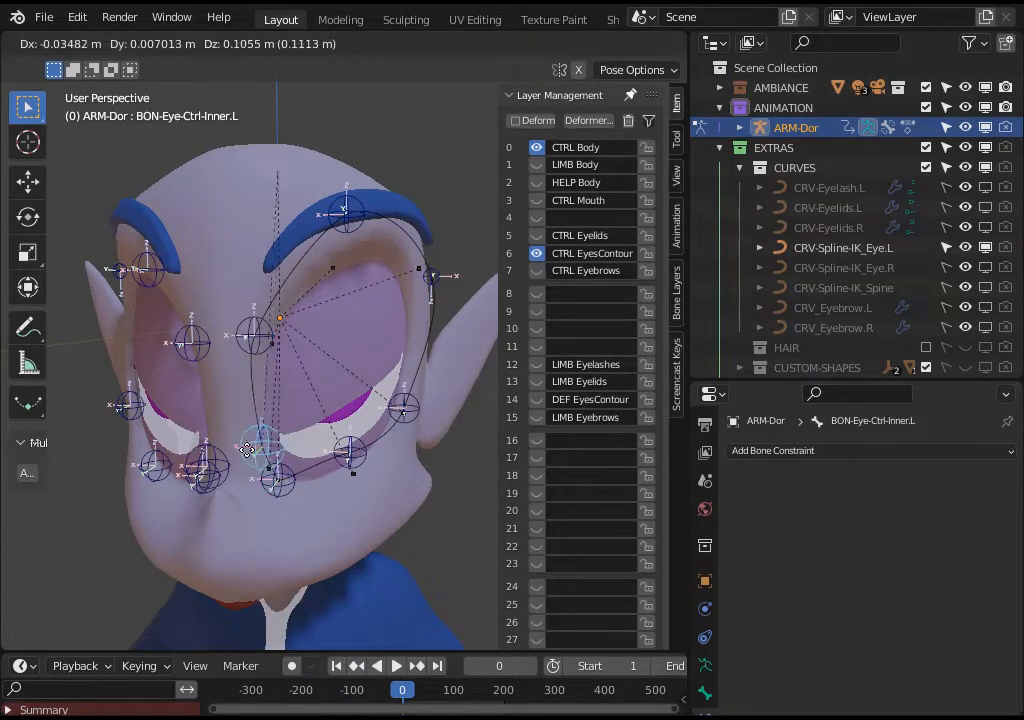
{"action": "left_click", "coordinate": [248, 464]}
{"action": "left_click", "coordinate": [278, 478]}
{"action": "key", "text": "g"}
{"action": "key", "text": "g"}
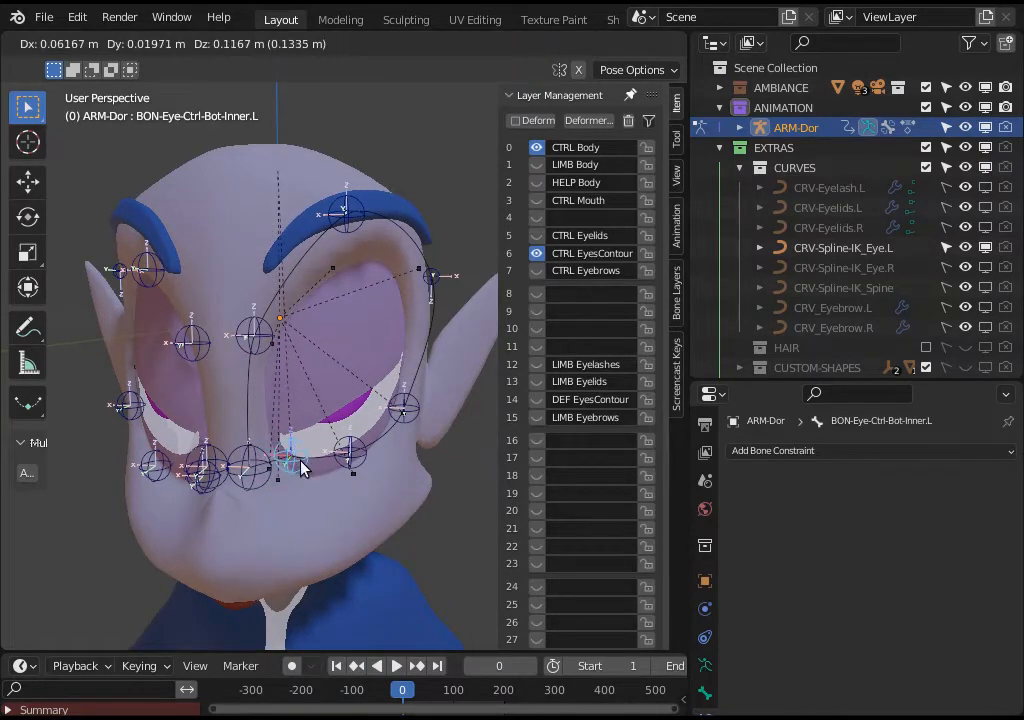
{"action": "left_click", "coordinate": [305, 465]}
Select the CRV-Spline-IK_Eye.L curve in Object Mode, reselect ARM-Dor, and return it to Pose Mode with the DEF EyesContour layer shown.
{"action": "middle_click_drag", "start_coordinate": [357, 462], "coordinate": [364, 421]}
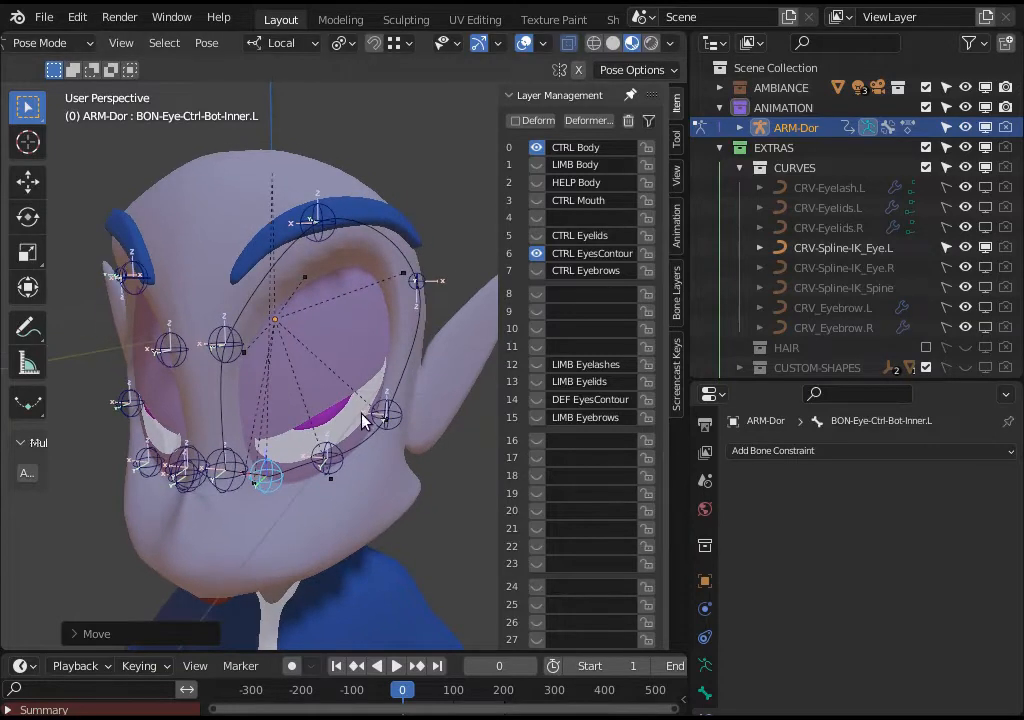
{"action": "key", "text": "ctrl+Tab"}
{"action": "left_click", "coordinate": [359, 453]}
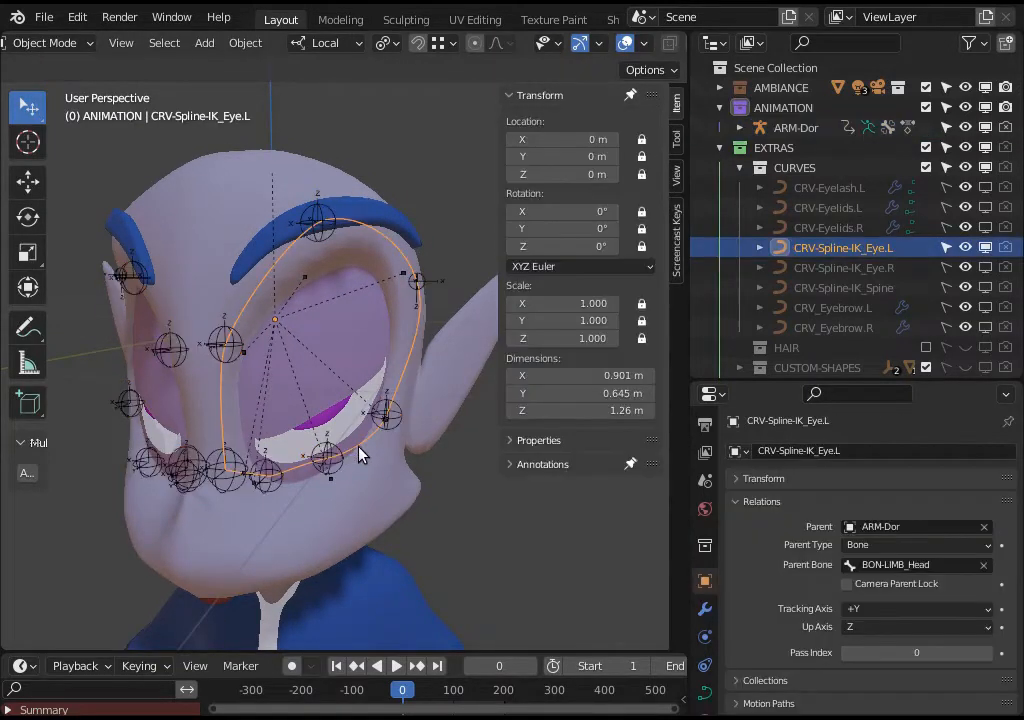
{"action": "left_click", "coordinate": [313, 458]}
{"action": "left_click", "coordinate": [536, 399]}
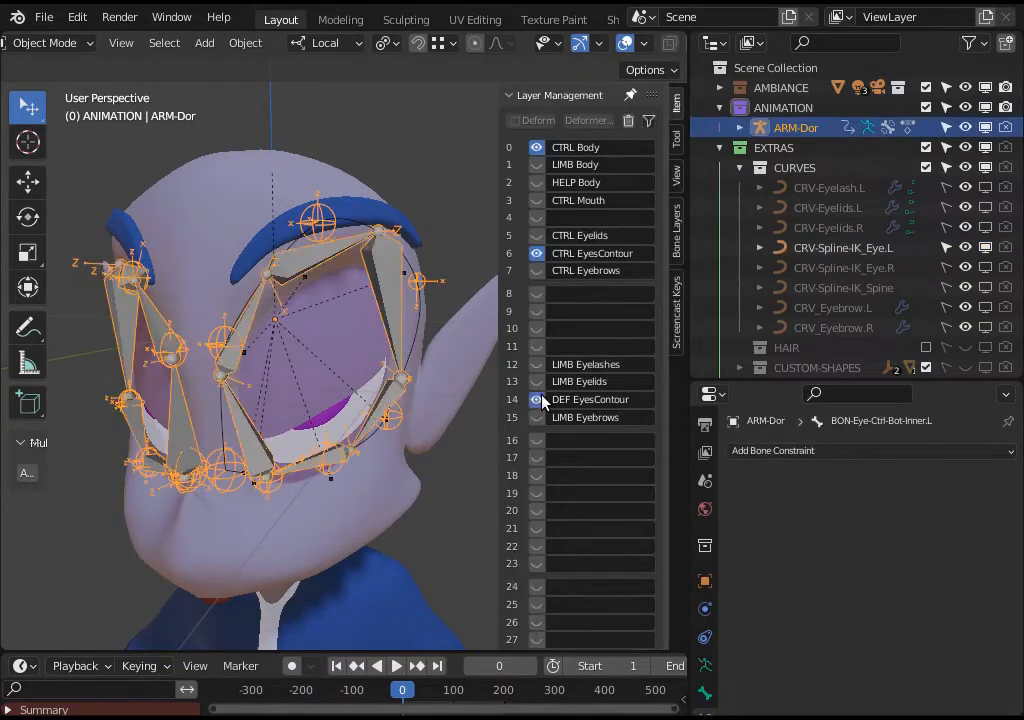
{"action": "key", "text": "ctrl+Tab"}
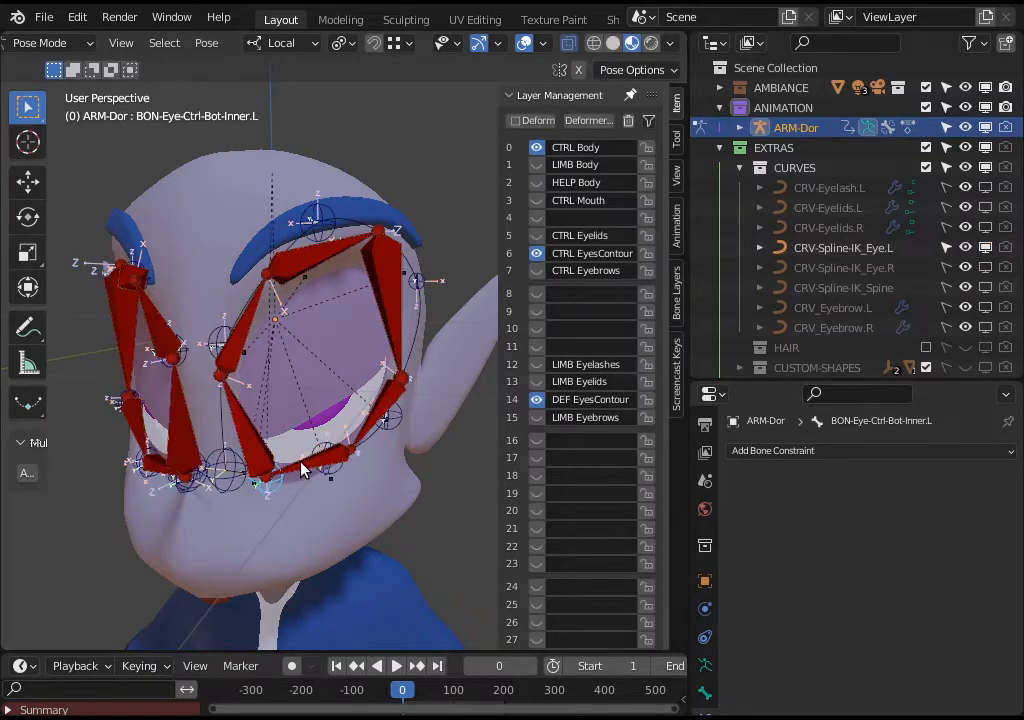
Inspect the Spline IK constraint on BON-Eye-Bot-Inner.L and move a left eye contour control with the deform bones shown.
{"action": "scroll", "coordinate": [315, 475], "scroll_direction": "up", "scroll_amount": 4}
{"action": "middle_click_drag", "start_coordinate": [327, 477], "coordinate": [417, 404]}
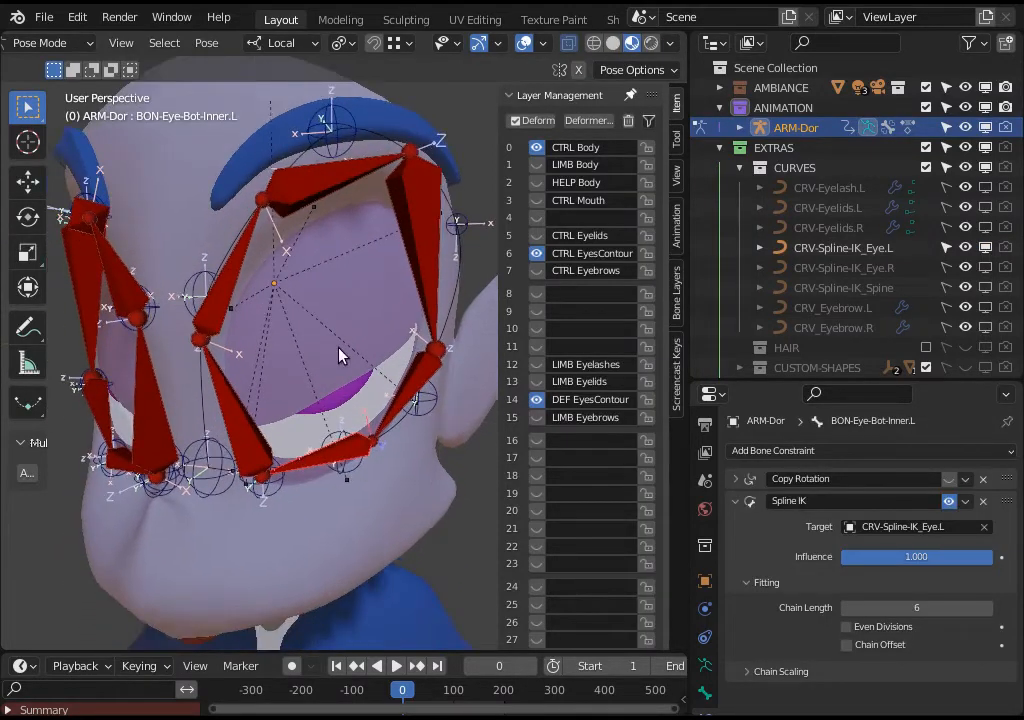
{"action": "middle_click_drag", "start_coordinate": [339, 355], "coordinate": [381, 373]}
{"action": "left_click", "coordinate": [406, 390]}
{"action": "key", "text": "g"}
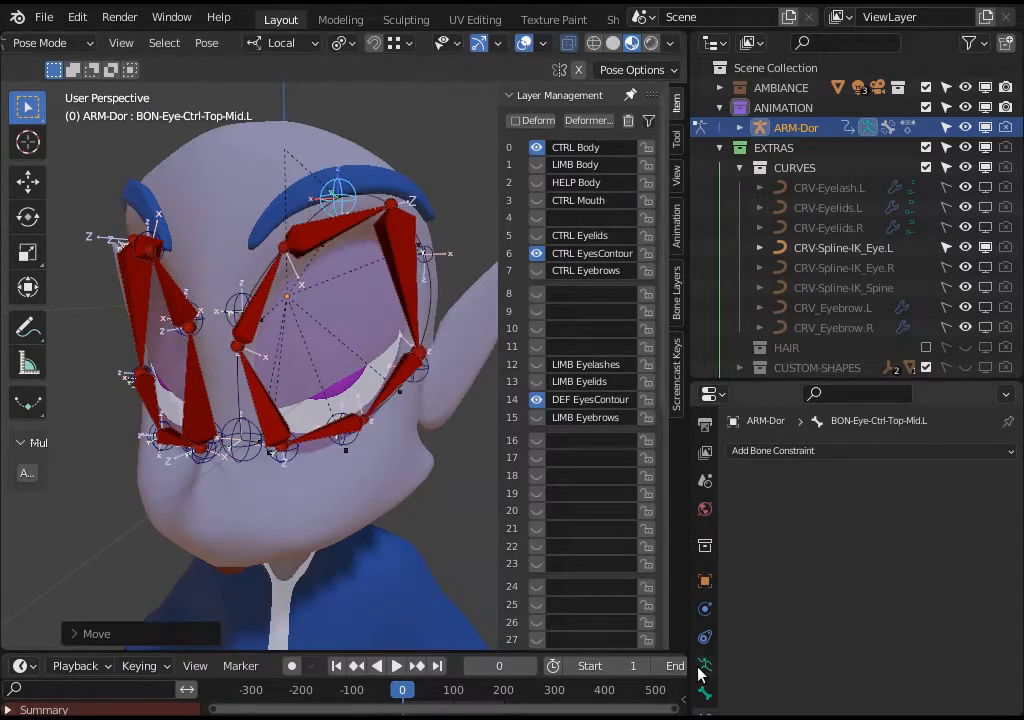
Set the ARM-RST-Dor armature's viewport display type to B-Bone.
{"action": "left_click", "coordinate": [704, 665]}
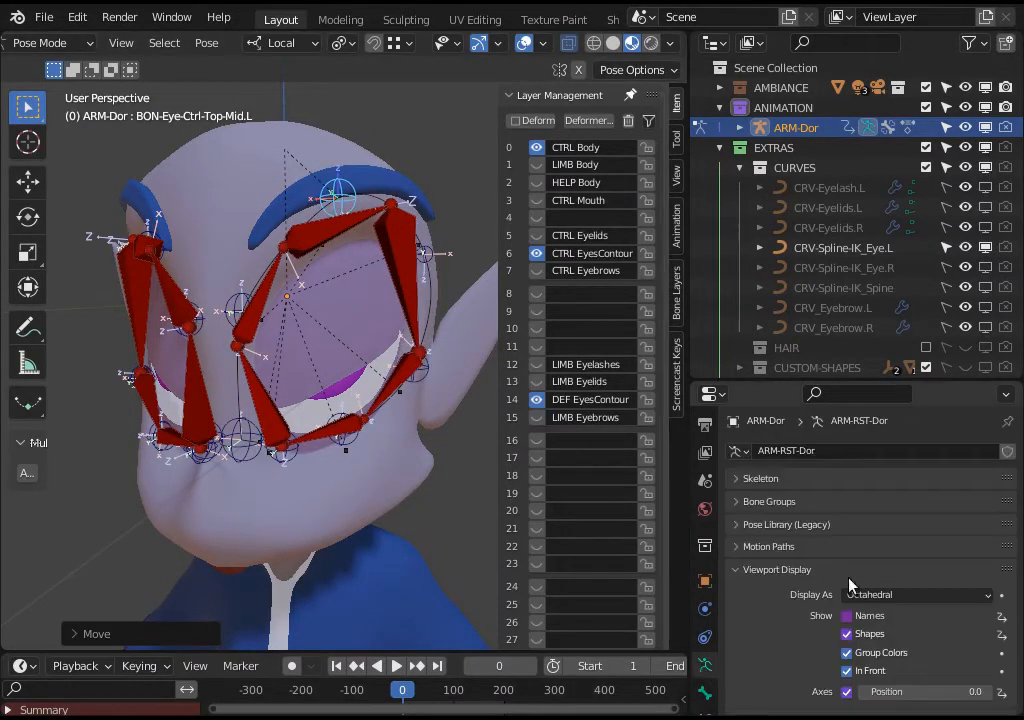
{"action": "scroll", "coordinate": [849, 580], "scroll_direction": "down", "scroll_amount": 1}
{"action": "left_click", "coordinate": [874, 552]}
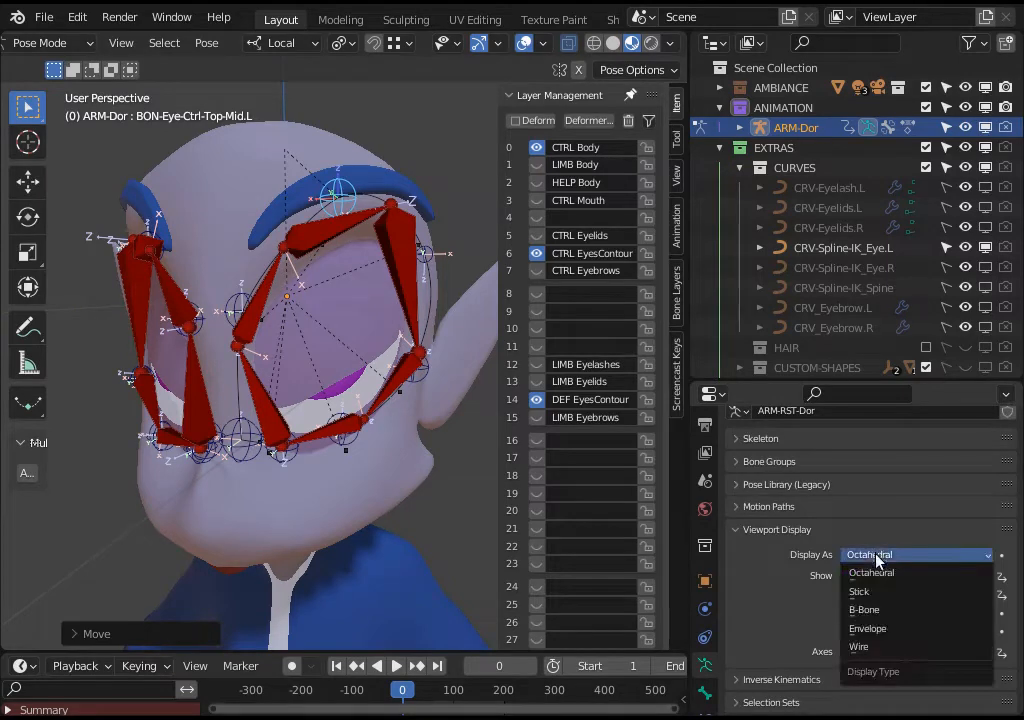
{"action": "left_click", "coordinate": [868, 610]}
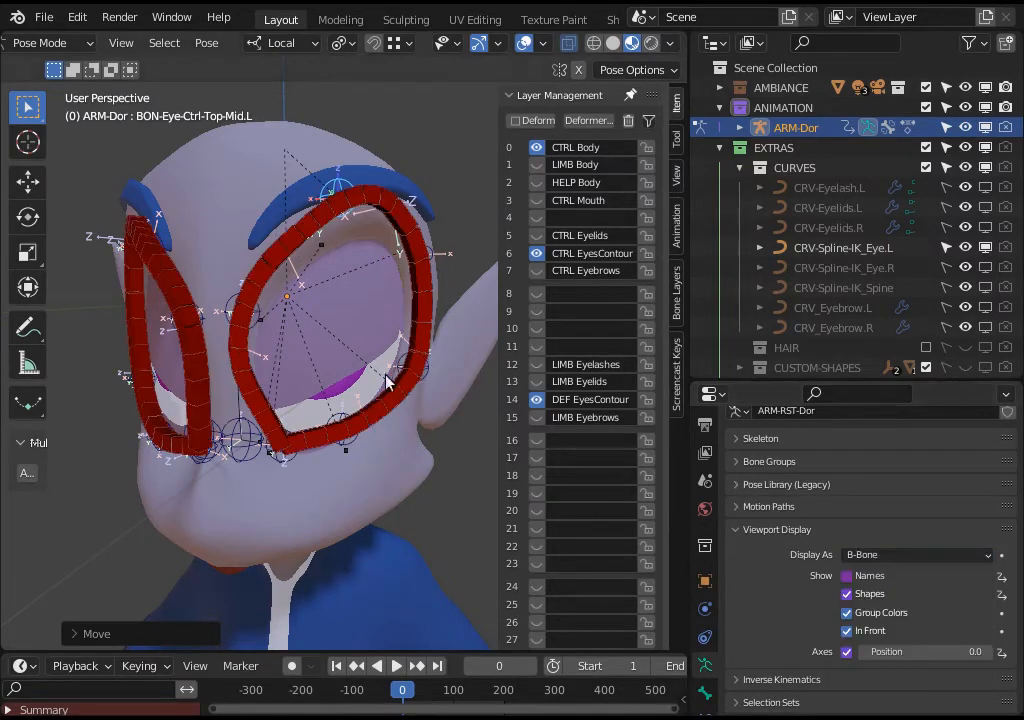
Move the left eye's bottom-middle control down and its bottom-outer control inward with the B-Bone chain shown.
{"action": "left_click", "coordinate": [342, 444]}
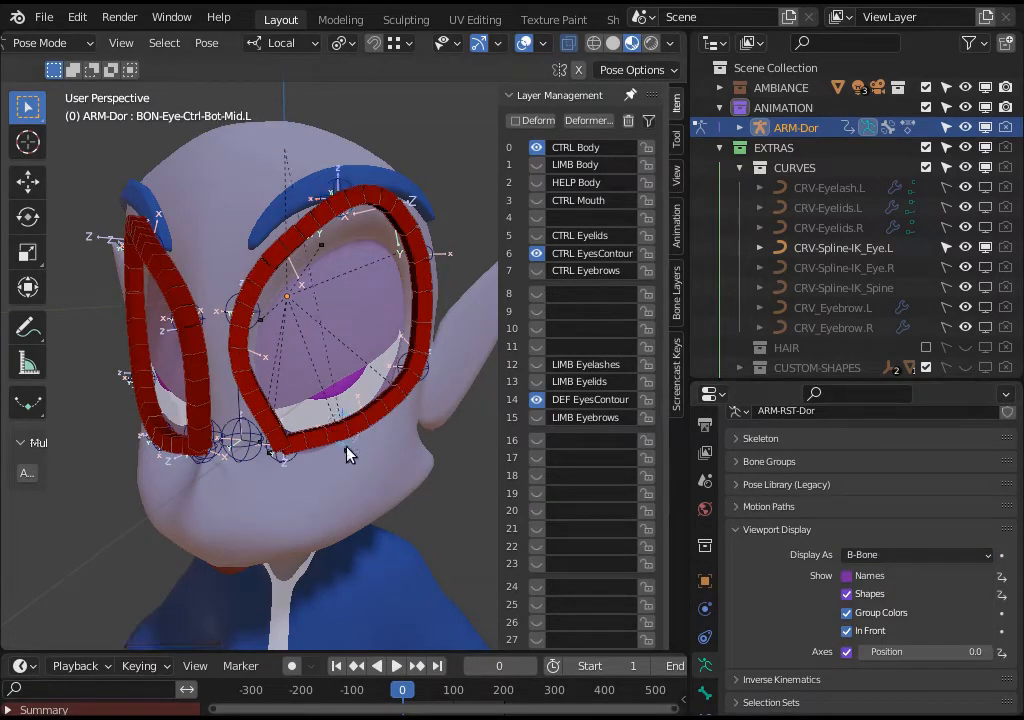
{"action": "key", "text": "g"}
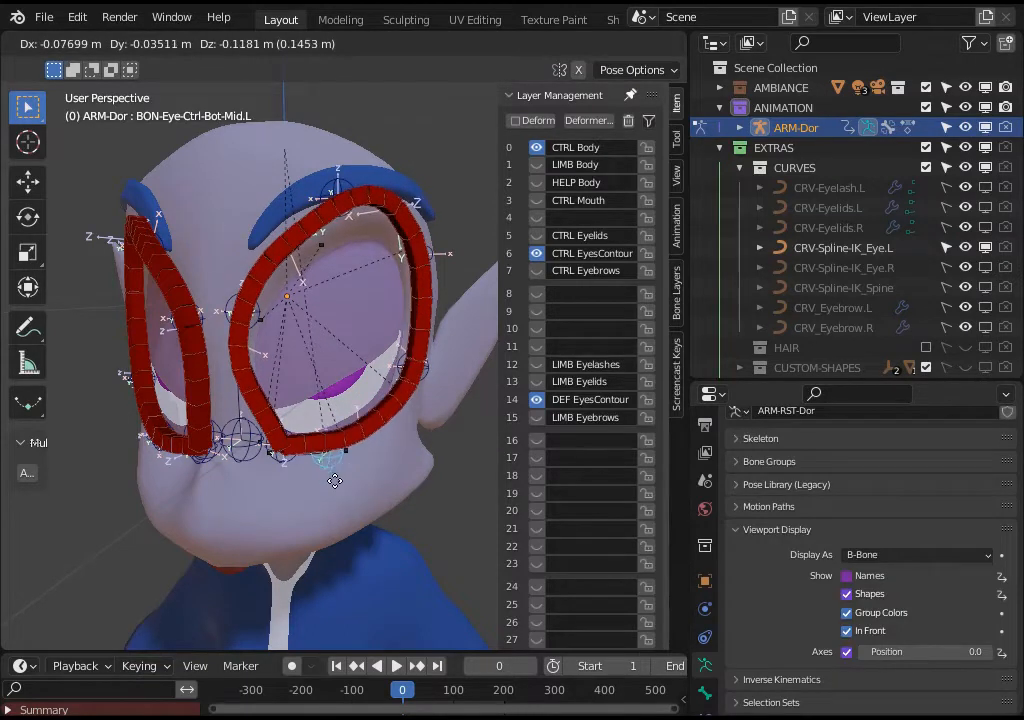
{"action": "left_click", "coordinate": [400, 422]}
{"action": "left_click", "coordinate": [420, 372]}
{"action": "key", "text": "g"}
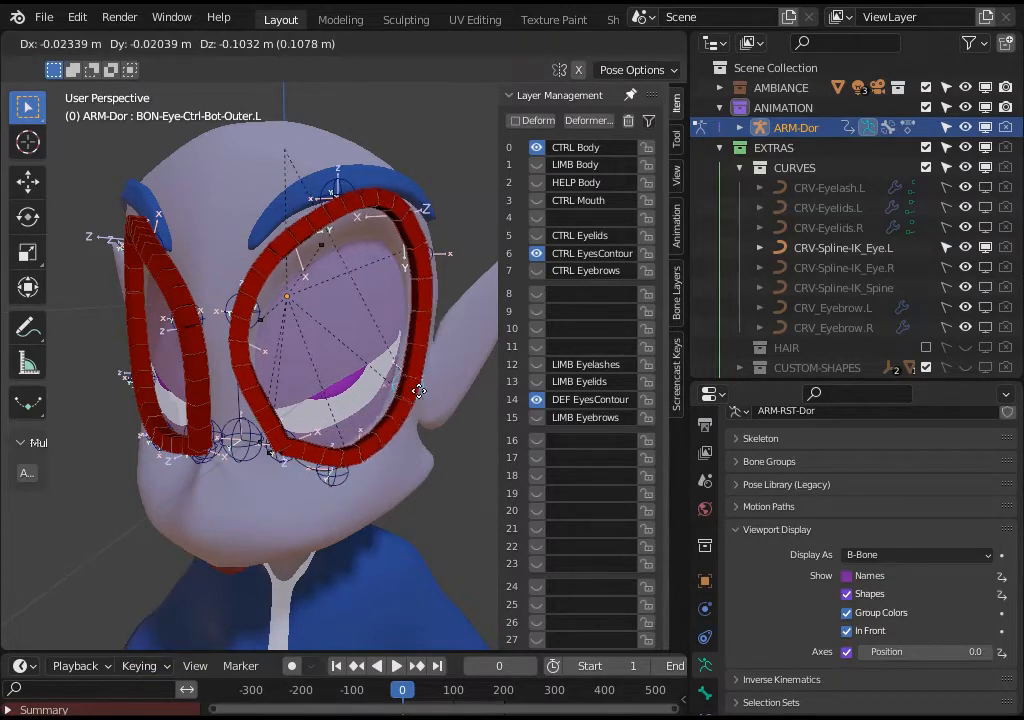
{"action": "left_click", "coordinate": [425, 242]}
Move the left eye's top-outer control inward and down, and shift the top-middle control toward the outer side.
{"action": "left_click", "coordinate": [400, 215]}
{"action": "key", "text": "g"}
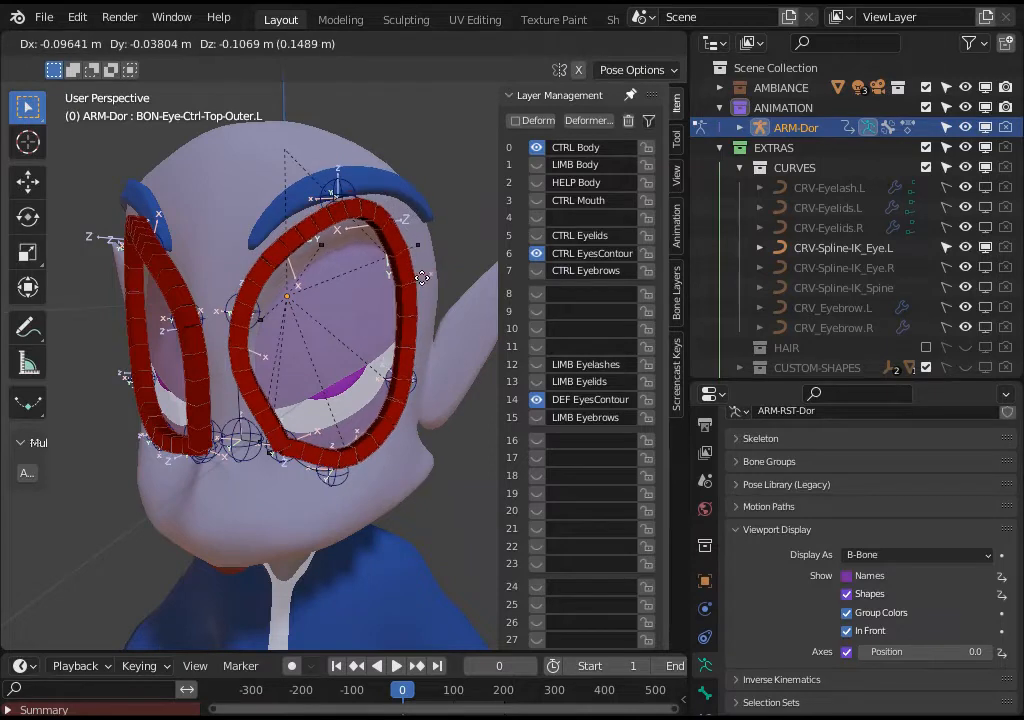
{"action": "left_click", "coordinate": [353, 202]}
{"action": "left_click", "coordinate": [349, 207]}
{"action": "key", "text": "g"}
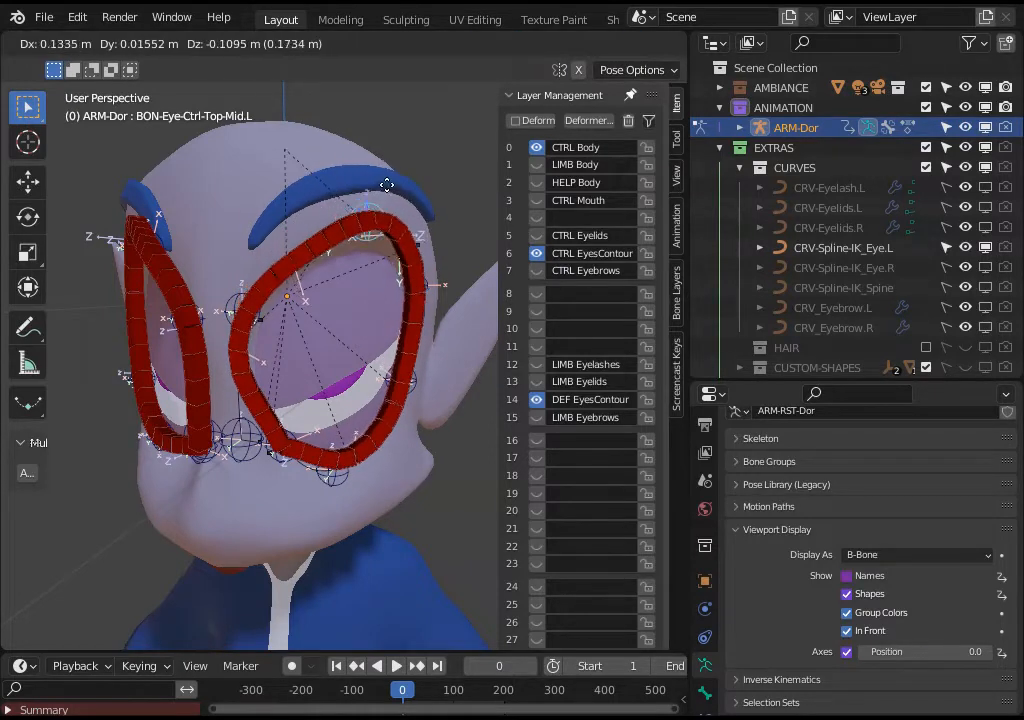
{"action": "left_click", "coordinate": [372, 208]}
Move the left eye's top-middle control up to the eyebrow and back down to flex the B-Bone chain.
{"action": "key", "text": "g"}
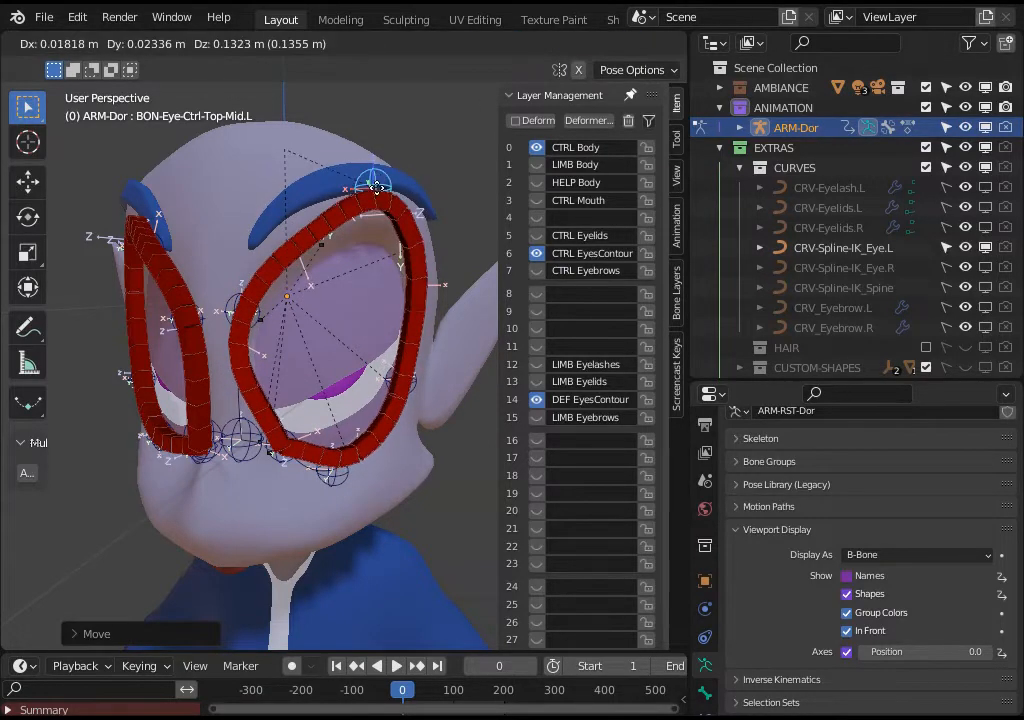
{"action": "left_click", "coordinate": [307, 226]}
{"action": "middle_click_drag", "start_coordinate": [307, 226], "coordinate": [345, 240]}
{"action": "key", "text": "g"}
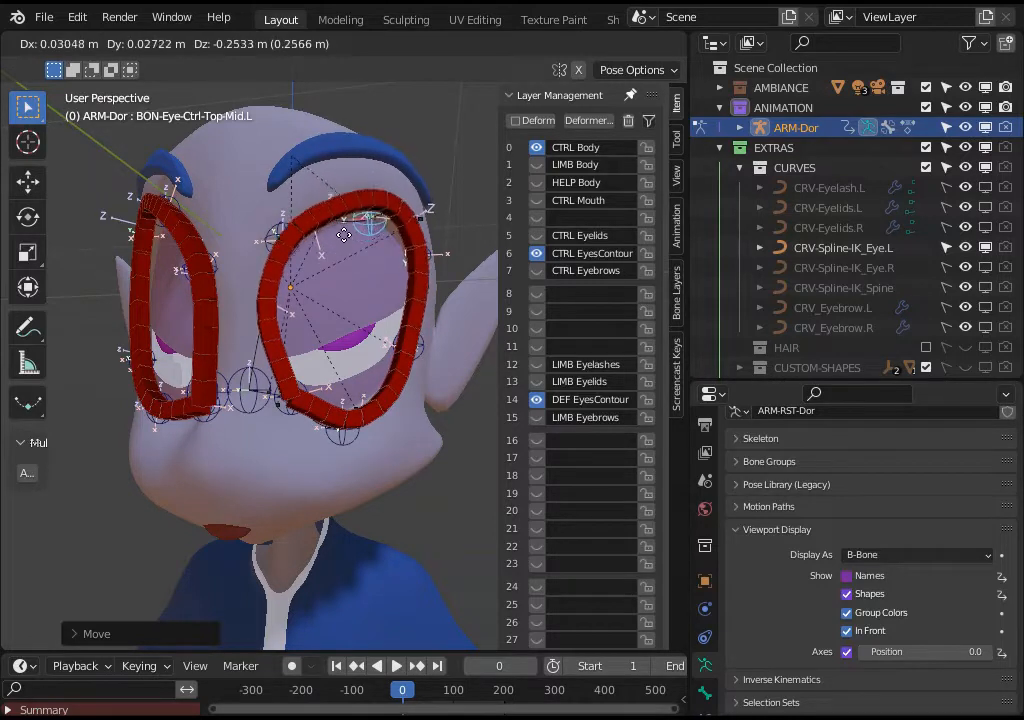
{"action": "left_click", "coordinate": [353, 237]}
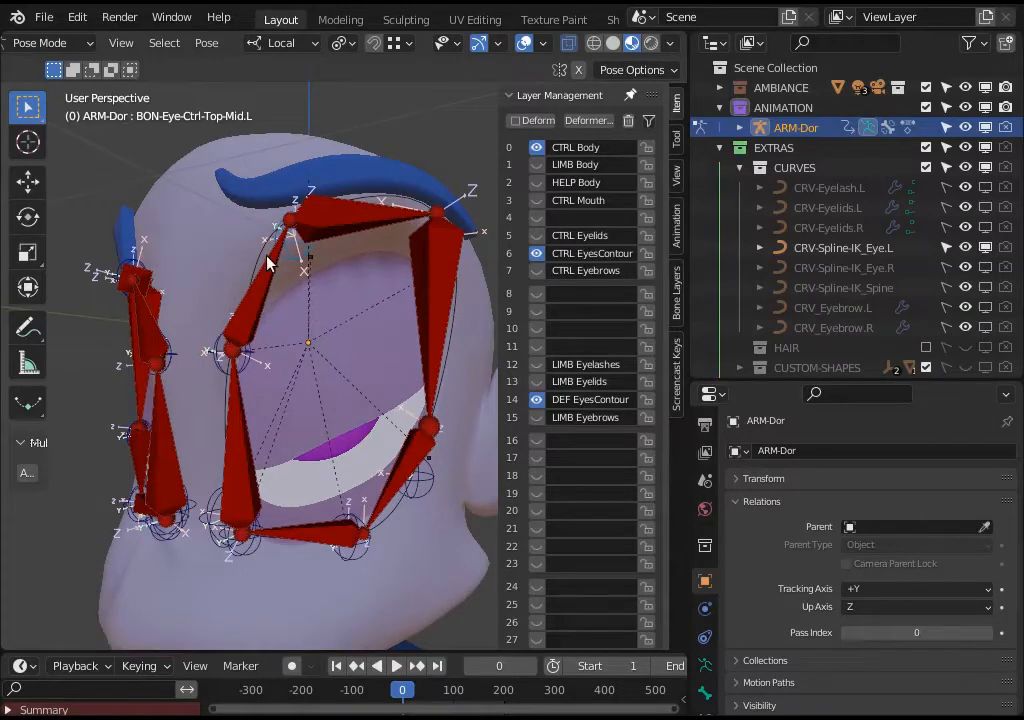
Switch to the CRV-Spline-IK_Eye.L curve, put it in Edit Mode and deselect all its control points.
{"action": "key", "text": "ctrl+Tab"}
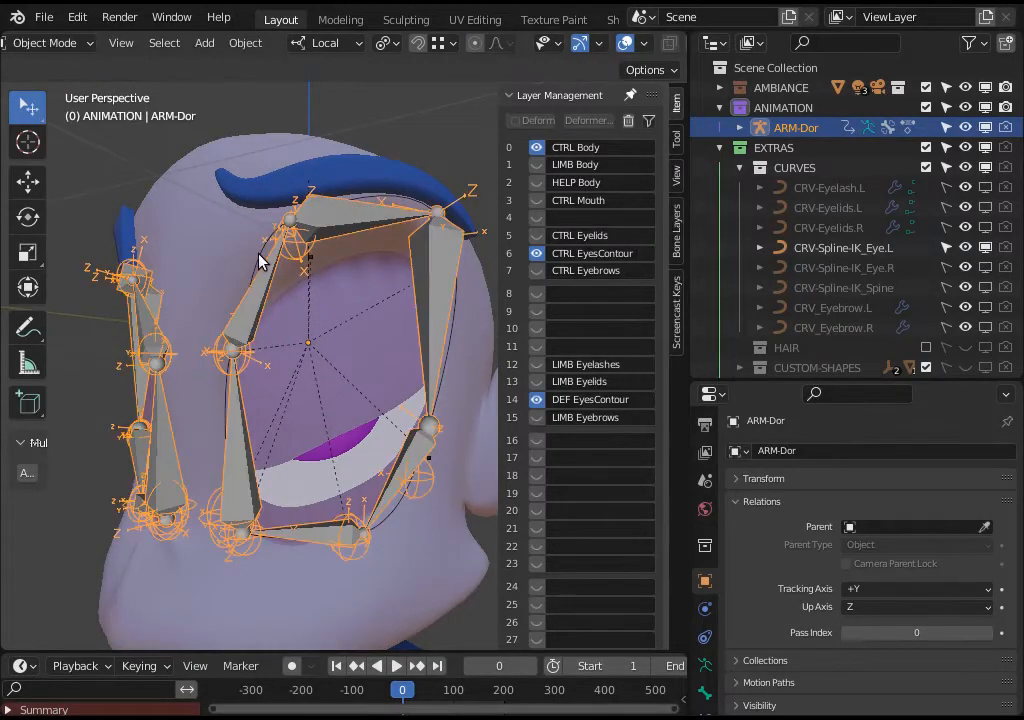
{"action": "left_click", "coordinate": [268, 264]}
{"action": "key", "text": "Tab"}
{"action": "middle_click_drag", "start_coordinate": [297, 263], "coordinate": [353, 337]}
{"action": "key", "text": "alt+a"}
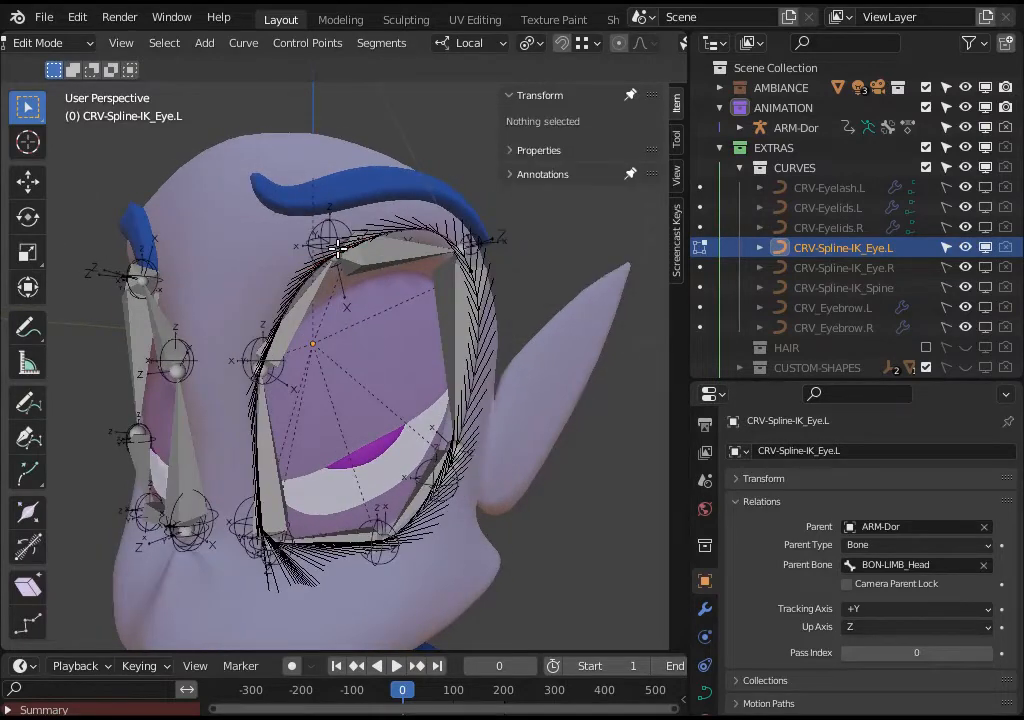
Move the left eye curve's top-middle control point repeatedly up toward the eyebrow and down over the eyeball to drive the bones.
{"action": "left_click", "coordinate": [340, 256]}
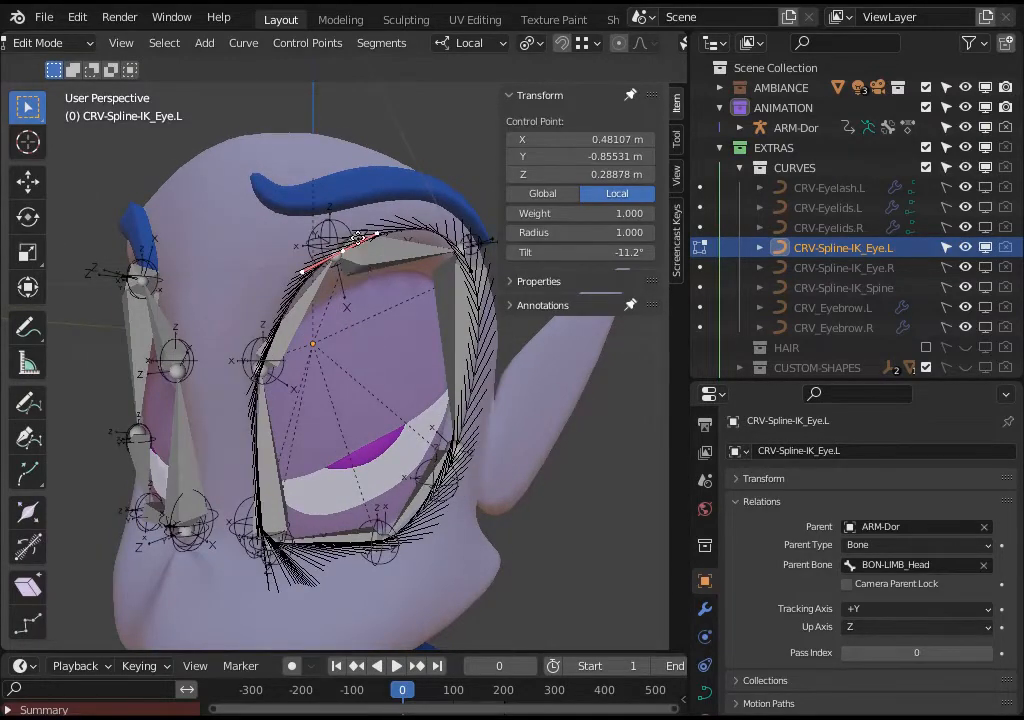
{"action": "key", "text": "g"}
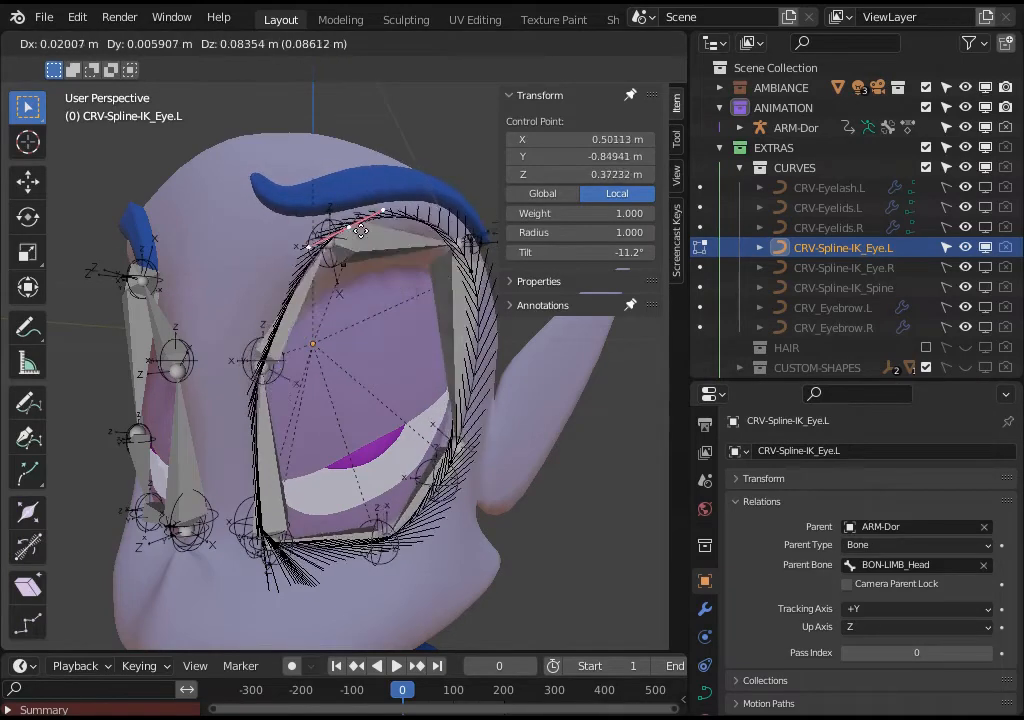
{"action": "left_click", "coordinate": [364, 226]}
{"action": "key", "text": "g"}
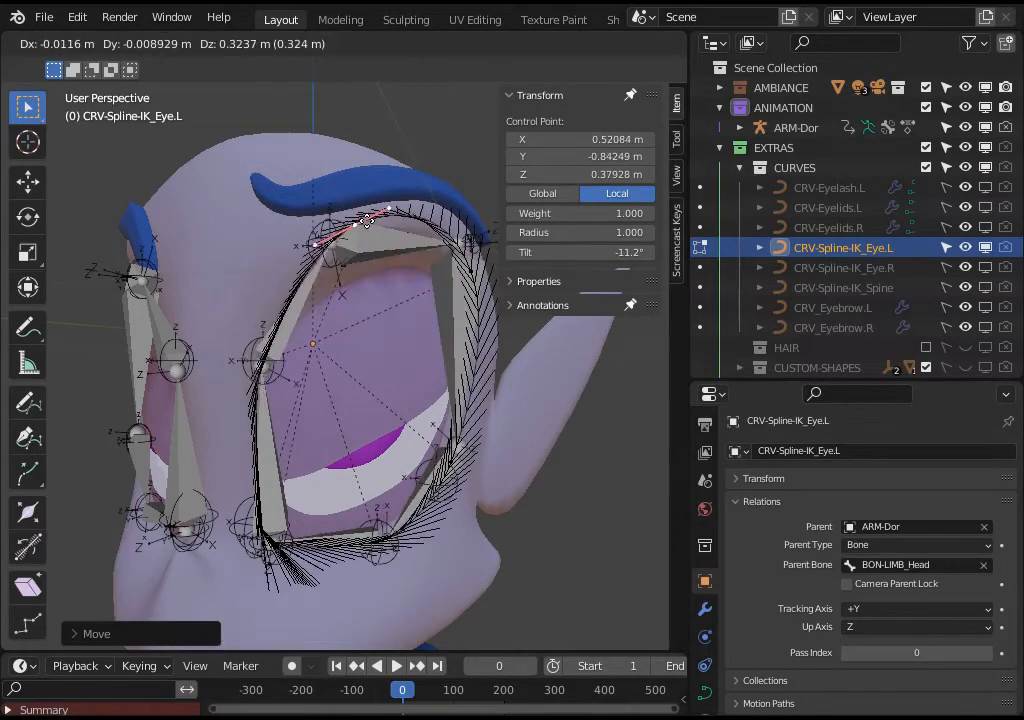
{"action": "left_click", "coordinate": [367, 222]}
{"action": "key", "text": "g"}
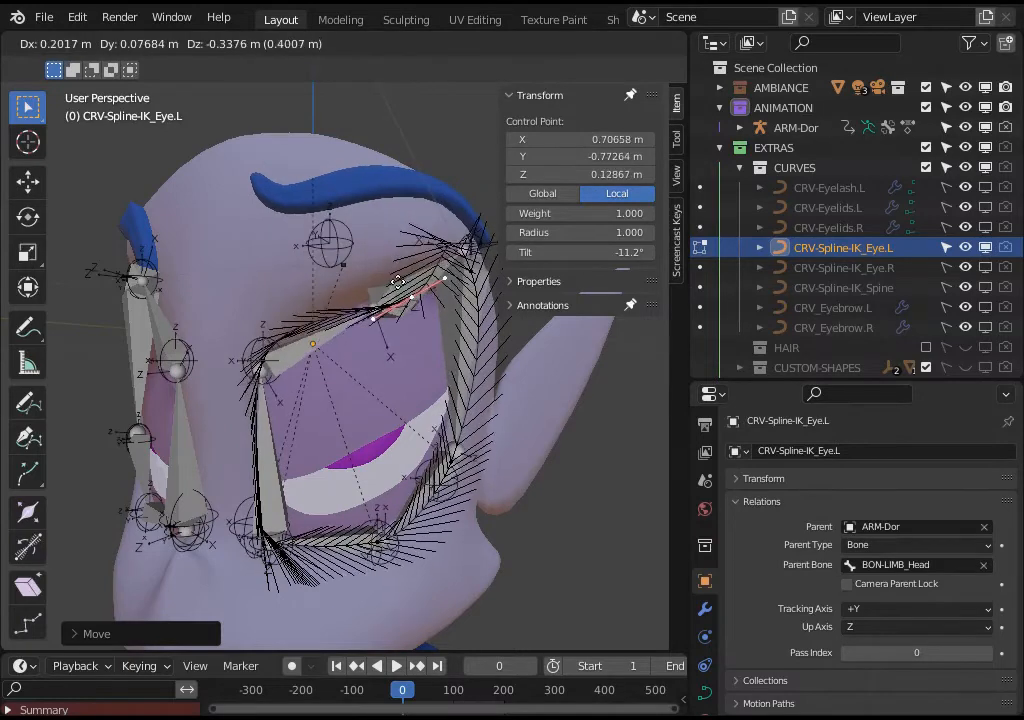
{"action": "left_click", "coordinate": [400, 285]}
{"action": "key", "text": "g"}
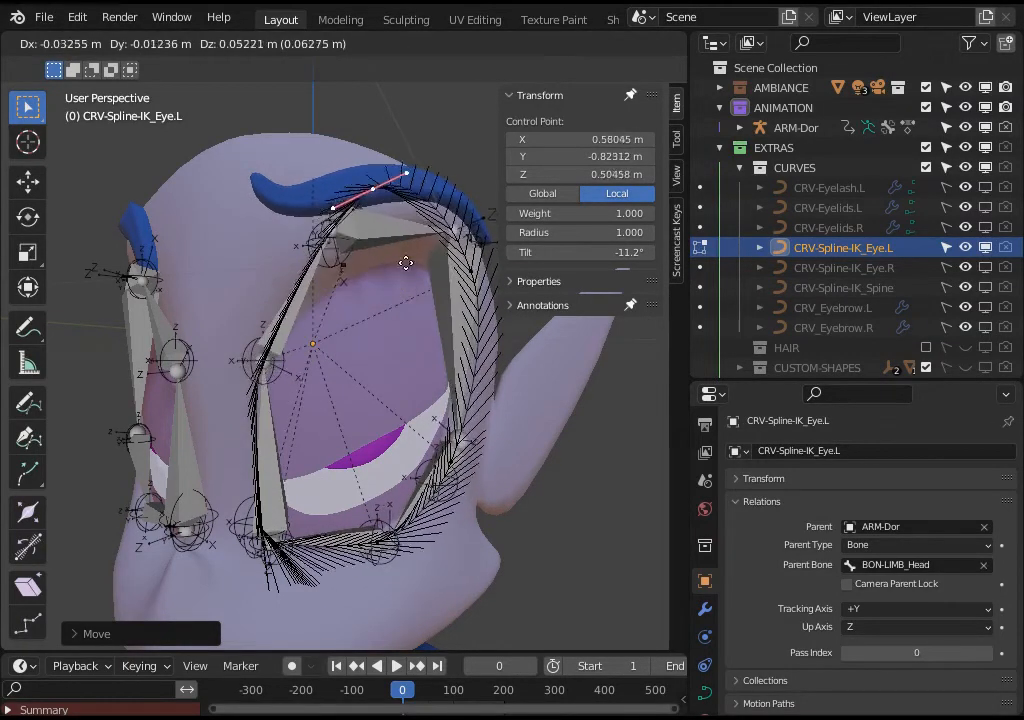
{"action": "left_click", "coordinate": [432, 280]}
Shift the curve's top-outer control point slightly down and inward, and back outward and up.
{"action": "left_click", "coordinate": [466, 290]}
{"action": "key", "text": "g"}
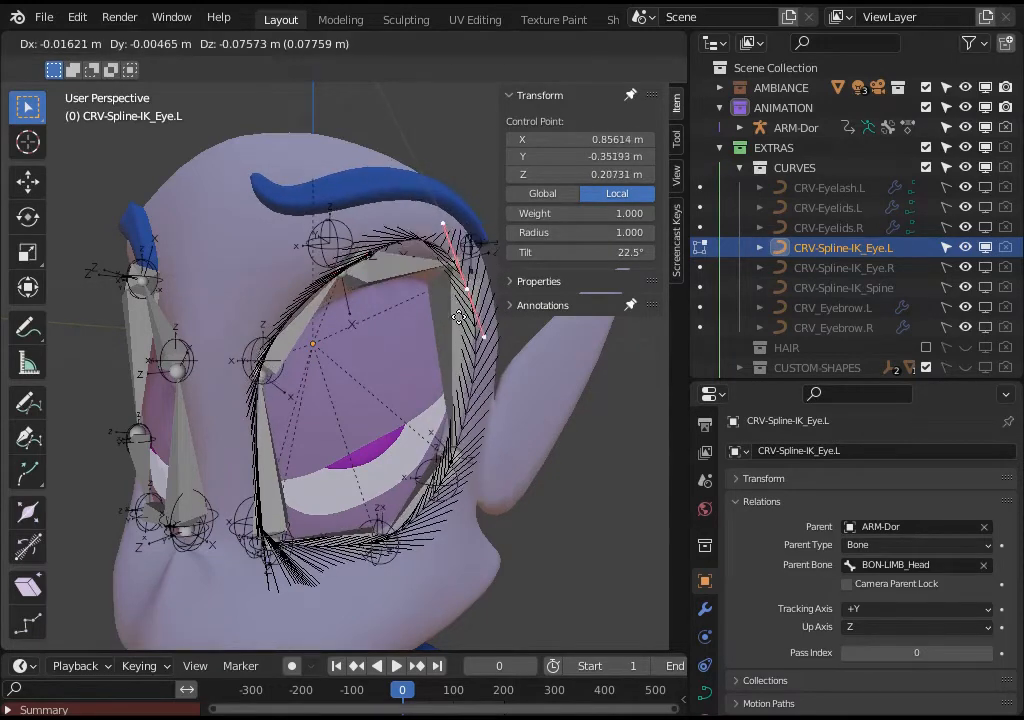
{"action": "left_click", "coordinate": [473, 300]}
{"action": "key", "text": "g"}
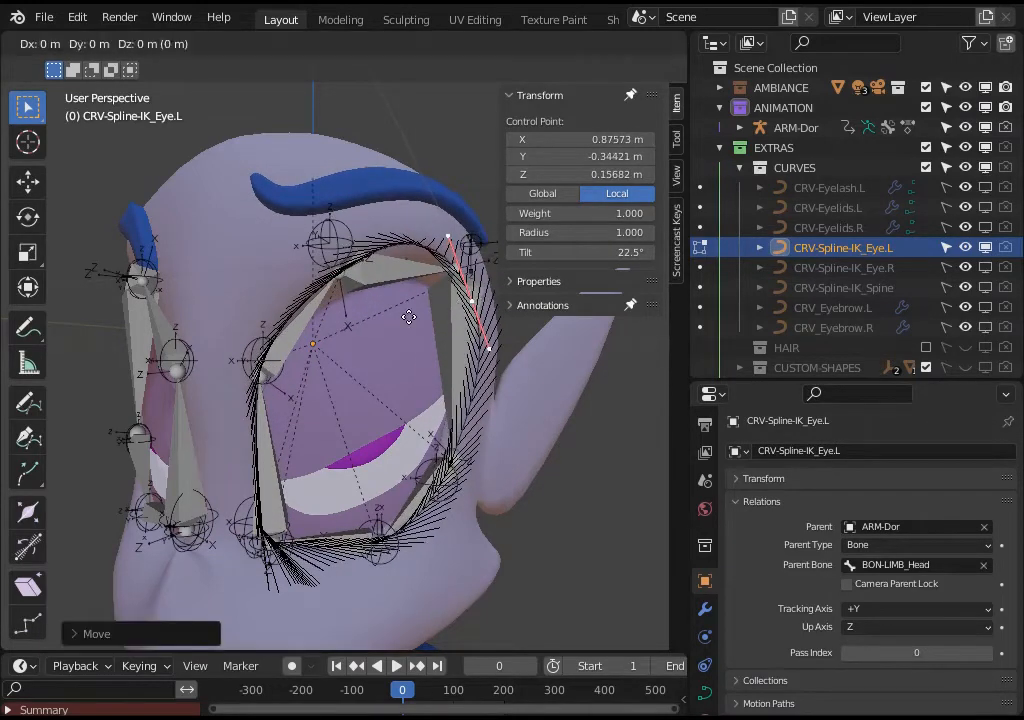
{"action": "left_click", "coordinate": [488, 276]}
Move the curve's bottom-outer control point slightly outward and down, and nudge the bottom-middle point toward the outer side.
{"action": "left_click", "coordinate": [453, 452]}
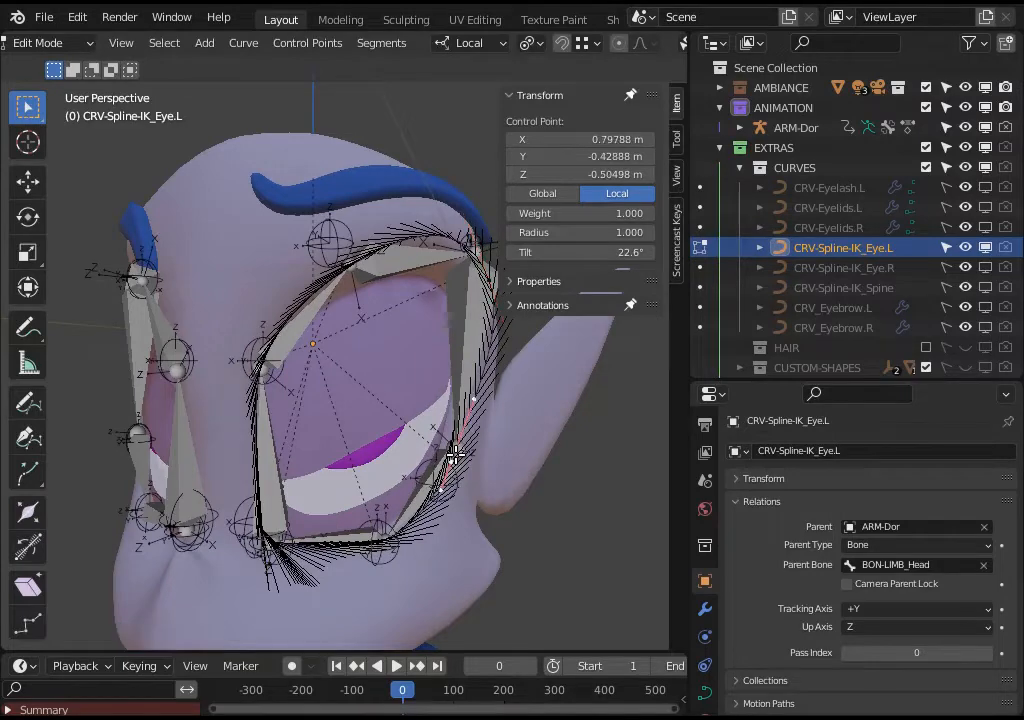
{"action": "key", "text": "g"}
{"action": "left_click", "coordinate": [405, 511]}
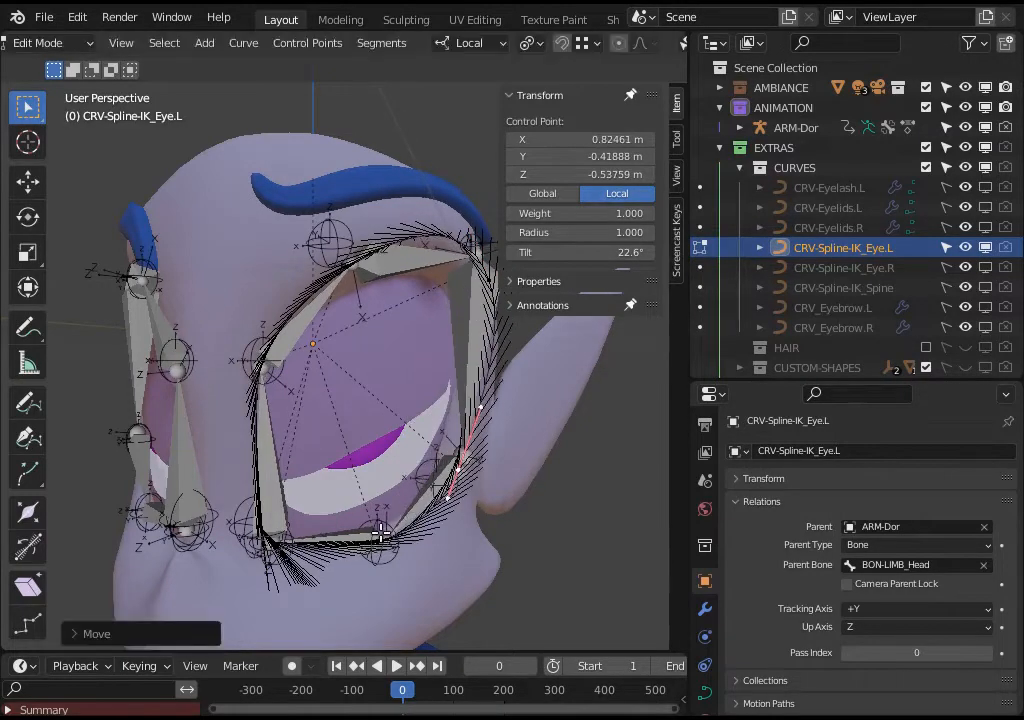
{"action": "left_click", "coordinate": [380, 535]}
{"action": "key", "text": "g"}
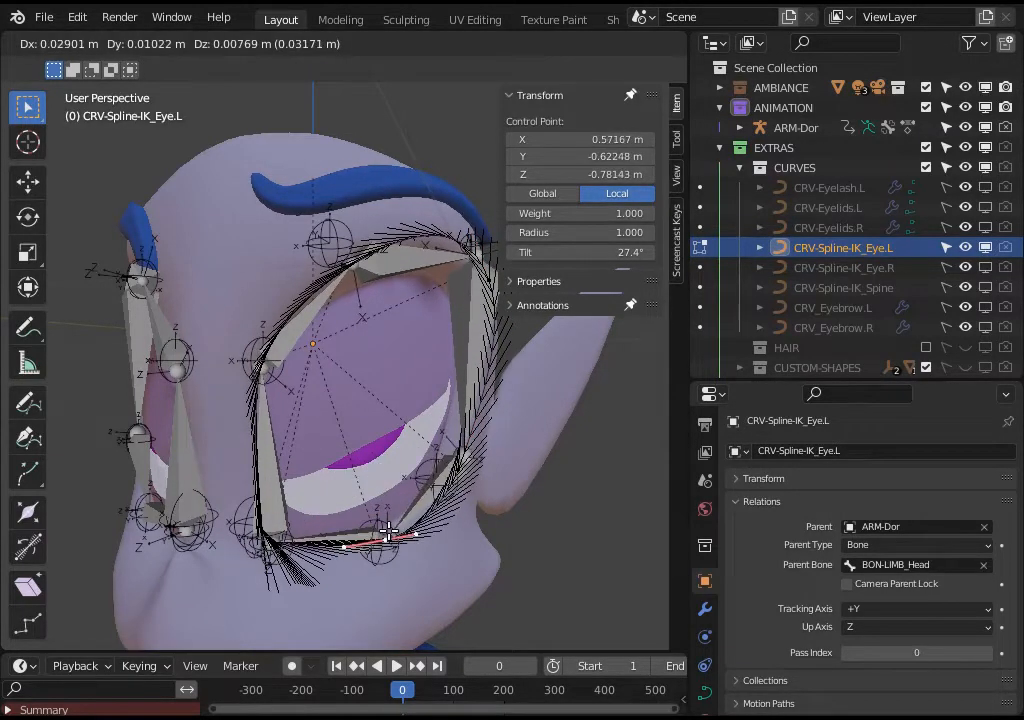
{"action": "left_click", "coordinate": [388, 531]}
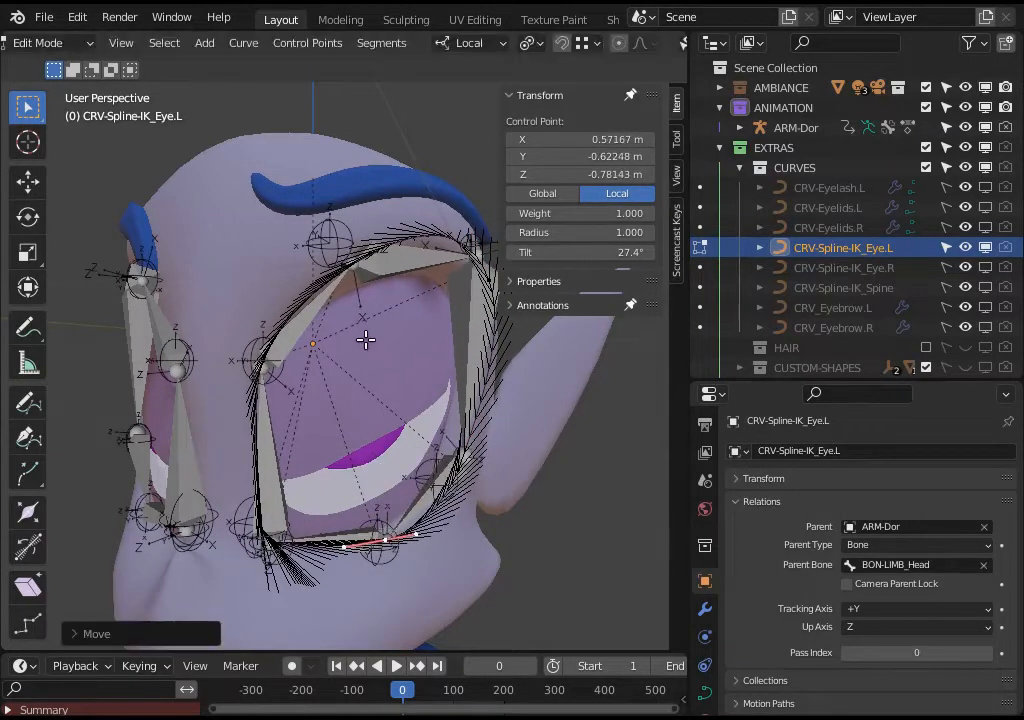
Nudge the curve's top-middle control point down and slightly back up.
{"action": "left_click", "coordinate": [350, 268]}
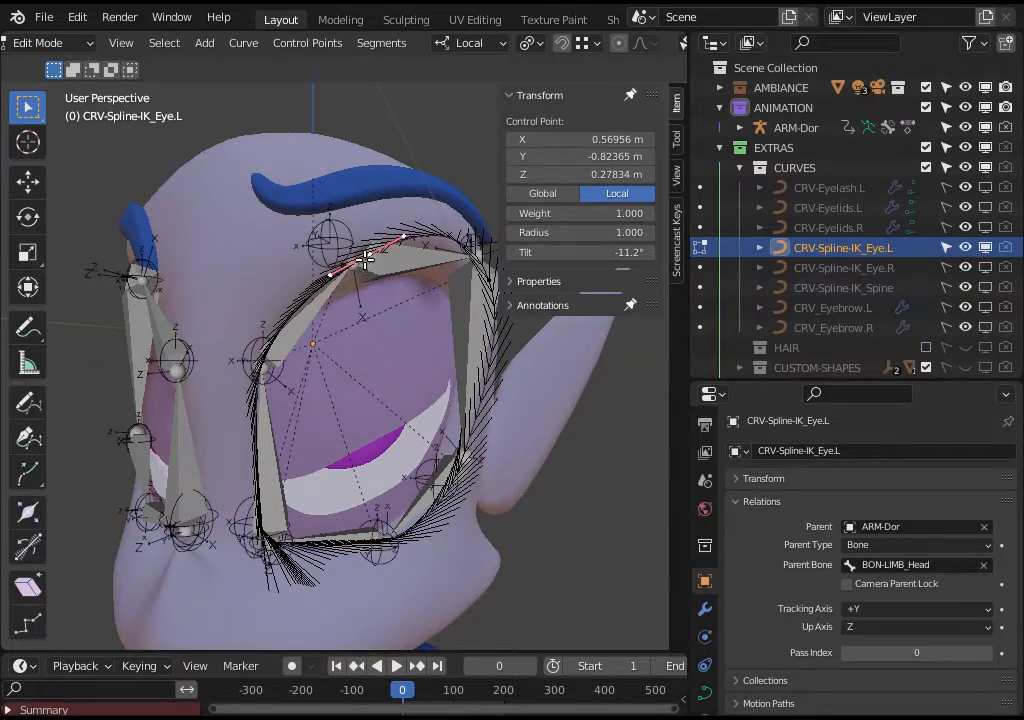
{"action": "key", "text": "g"}
{"action": "left_click", "coordinate": [355, 258]}
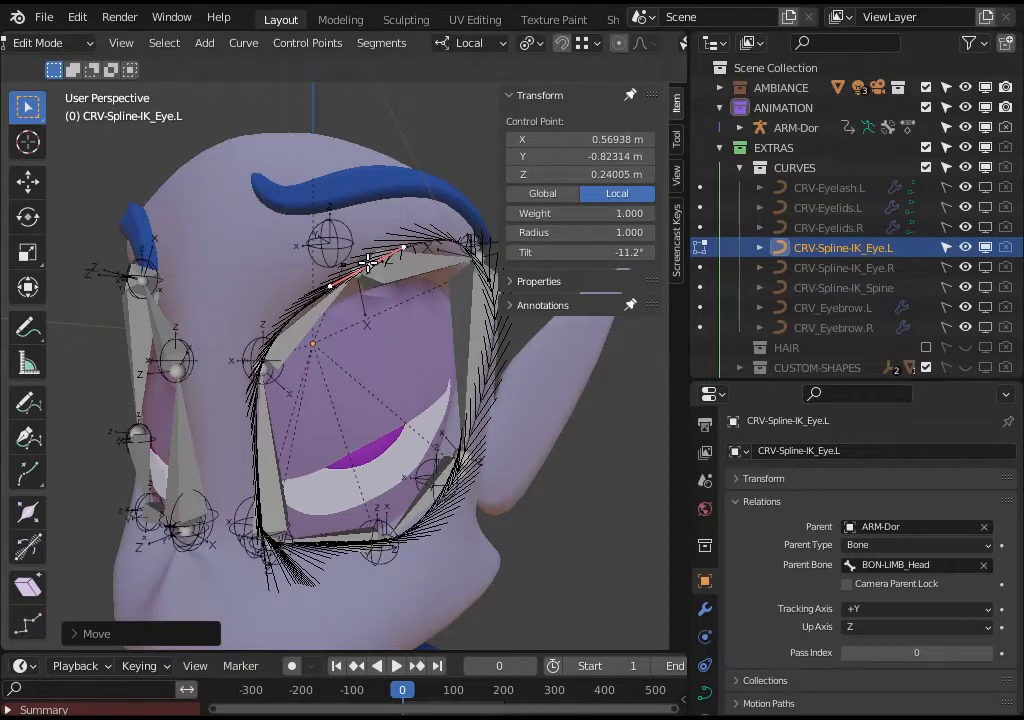
{"action": "key", "text": "g"}
{"action": "left_click", "coordinate": [372, 282]}
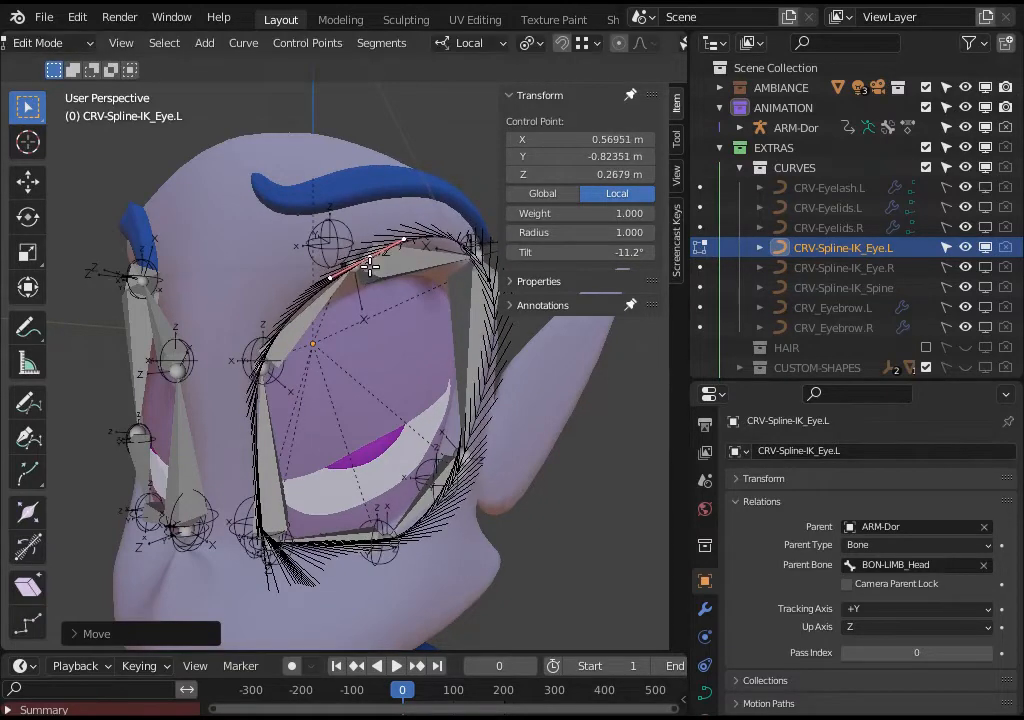
Try to raise the curve's top-middle control point toward the eyebrow.
{"action": "middle_click_drag", "start_coordinate": [370, 266], "coordinate": [305, 288]}
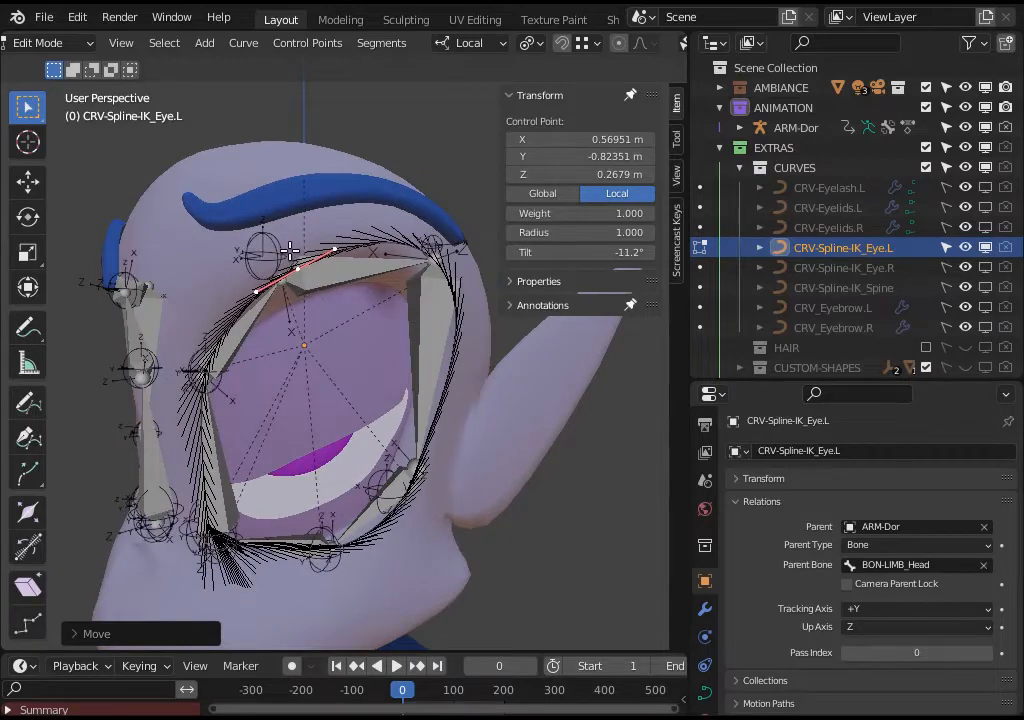
{"action": "middle_click_drag", "start_coordinate": [284, 257], "coordinate": [378, 290]}
{"action": "key", "text": "g"}
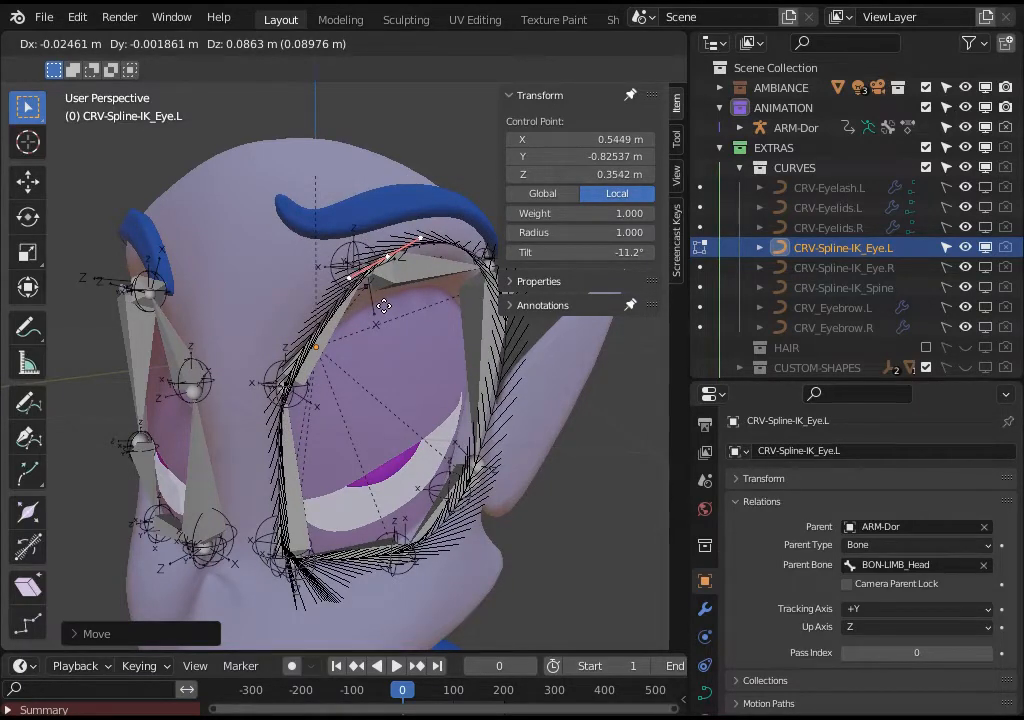
{"action": "right_click", "coordinate": [384, 302]}
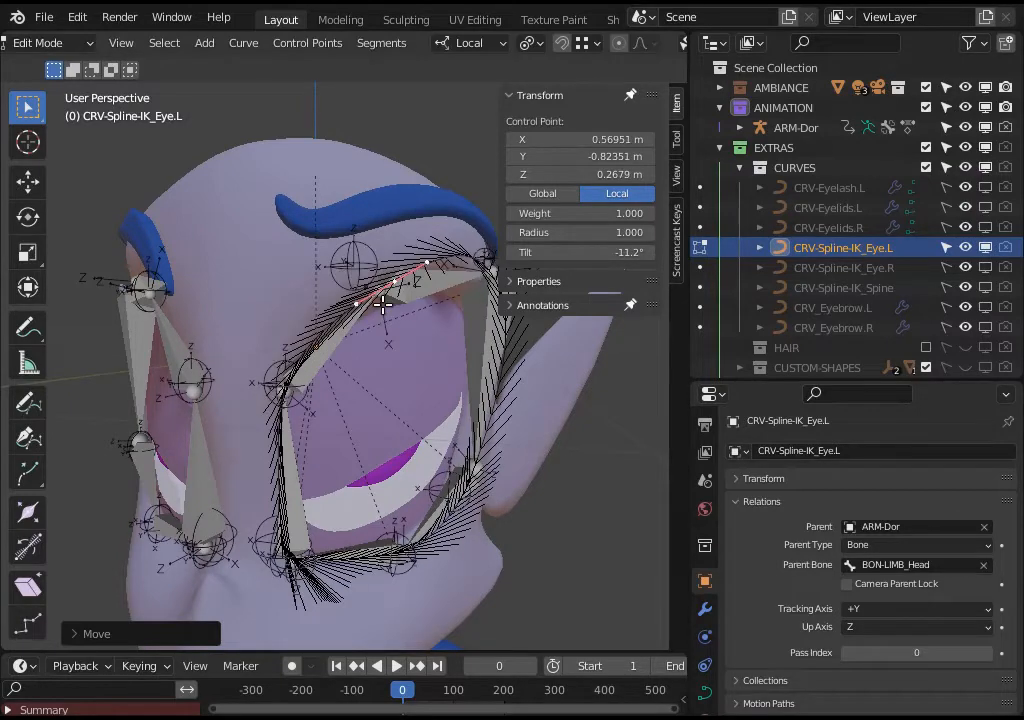
Switch to the ARM-Dor armature in Pose Mode and move the left eye's top-middle control bone.
{"action": "key", "text": "ctrl+Tab"}
{"action": "left_click", "coordinate": [357, 270]}
{"action": "left_click", "coordinate": [356, 269]}
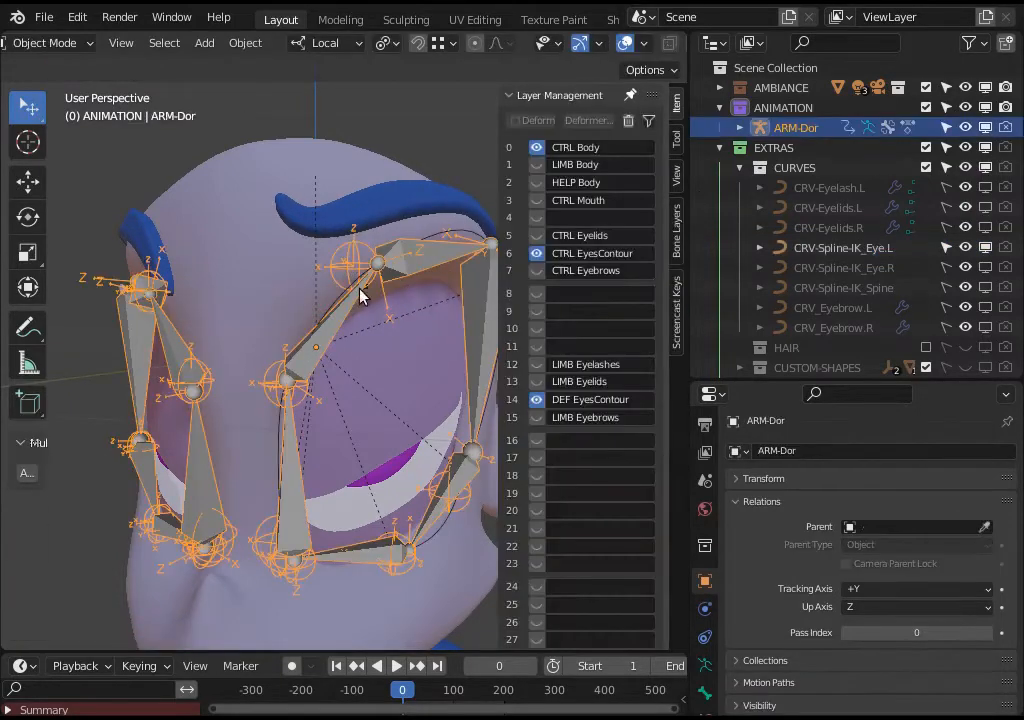
{"action": "key", "text": "ctrl+Tab"}
{"action": "key", "text": "g"}
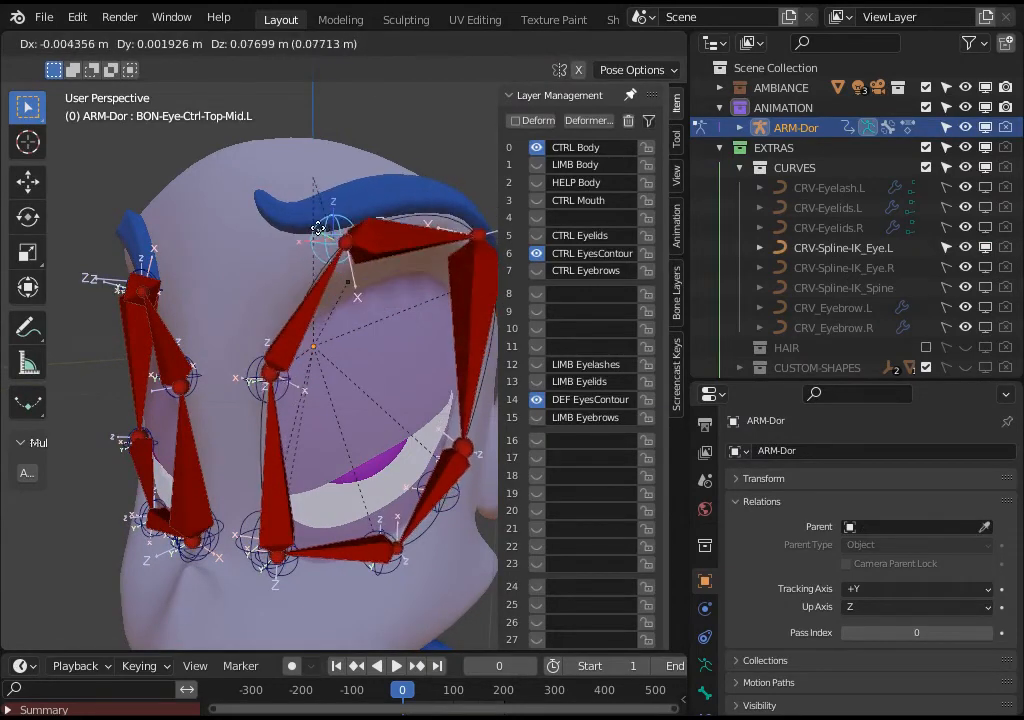
{"action": "left_click", "coordinate": [337, 285]}
Return to Edit Mode on CRV-Spline-IK_Eye.L, move its top-middle point inward and down, and start moving the top-outer point.
{"action": "key", "text": "ctrl+Tab"}
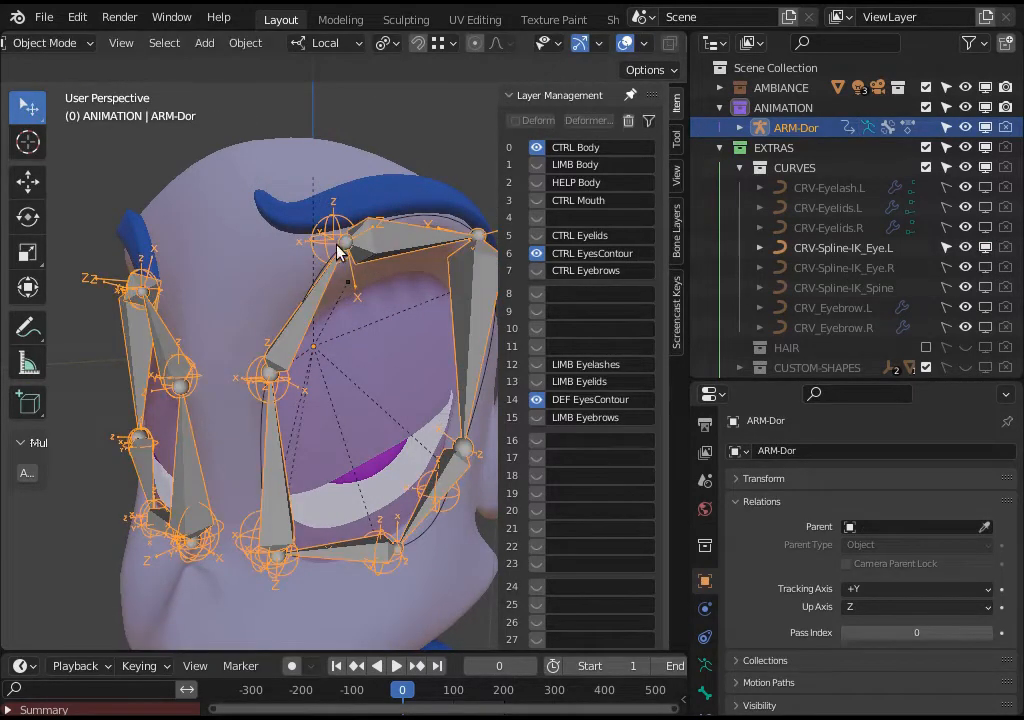
{"action": "left_click", "coordinate": [315, 276]}
{"action": "key", "text": "Tab"}
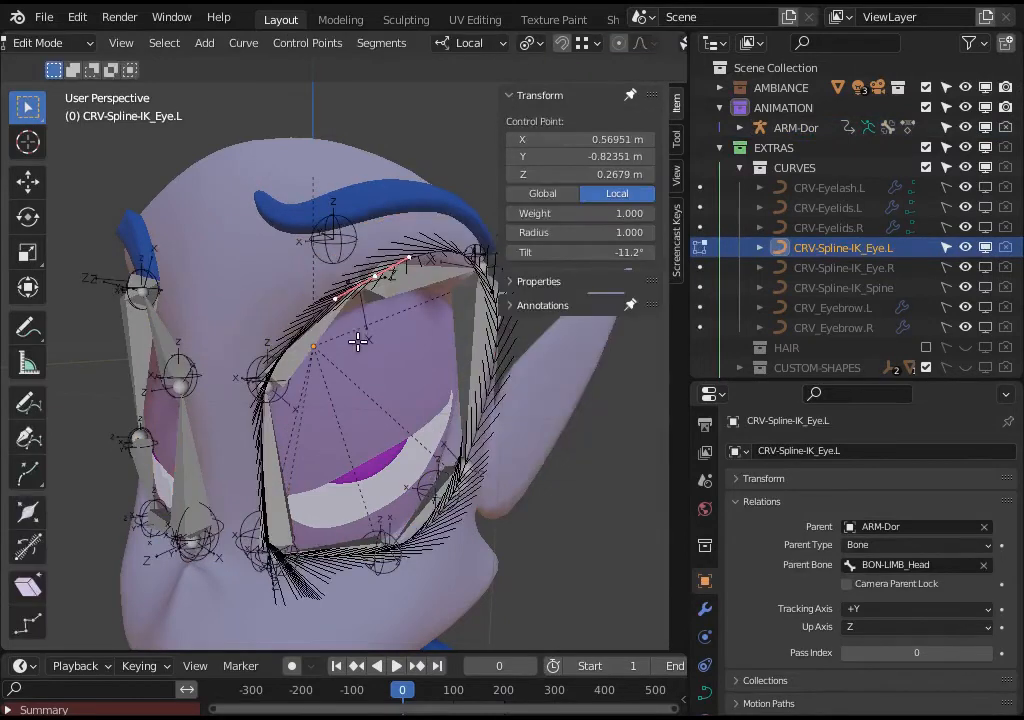
{"action": "middle_click_drag", "start_coordinate": [359, 338], "coordinate": [343, 291]}
{"action": "key", "text": "g"}
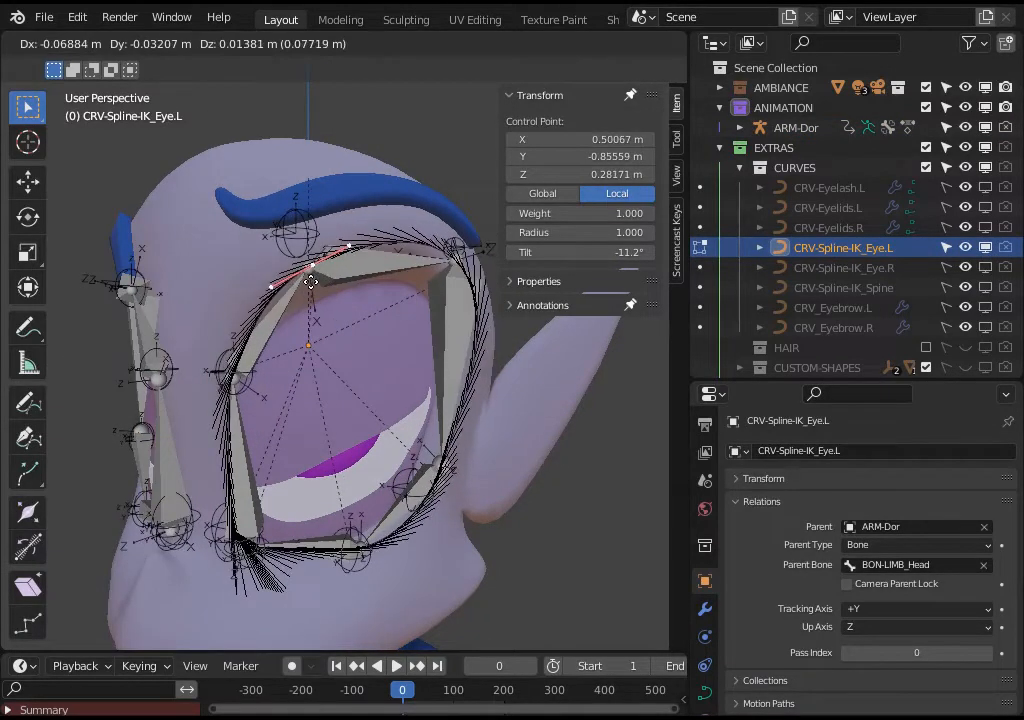
{"action": "left_click", "coordinate": [300, 297]}
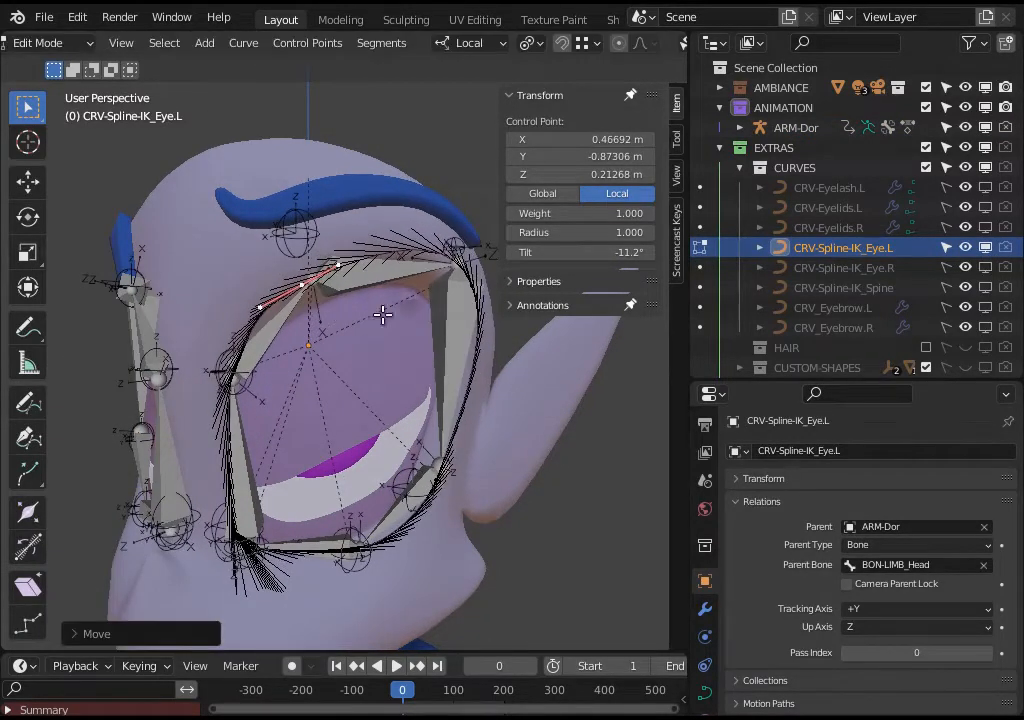
{"action": "middle_click_drag", "start_coordinate": [456, 285], "coordinate": [438, 274]}
{"action": "left_click", "coordinate": [454, 279]}
{"action": "key", "text": "g"}
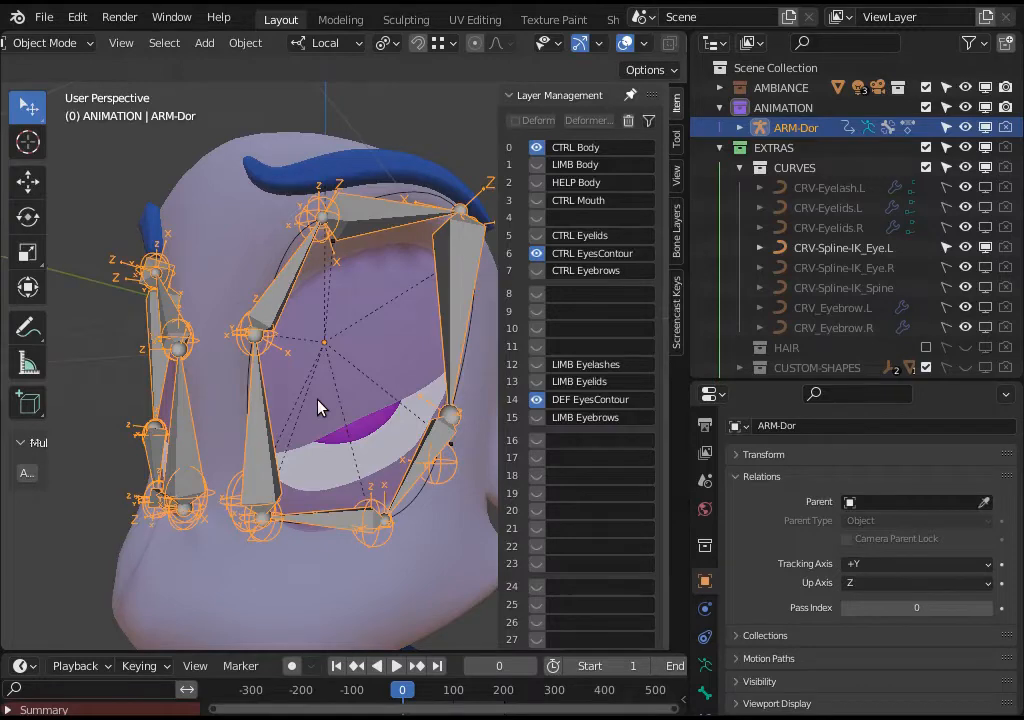
Show the left eye's top-middle control bone of ARM-Dor in Pose Mode and return to Object Mode.
{"action": "middle_click_drag", "start_coordinate": [318, 407], "coordinate": [376, 307]}
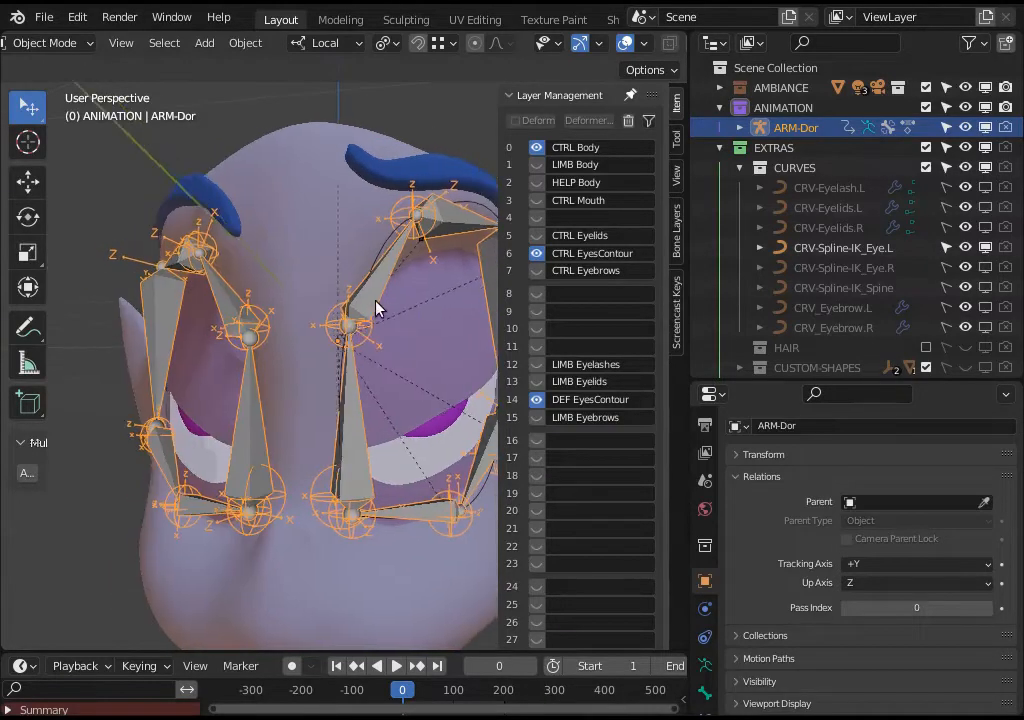
{"action": "key", "text": "KP_6"}
{"action": "key", "text": "ctrl+Tab"}
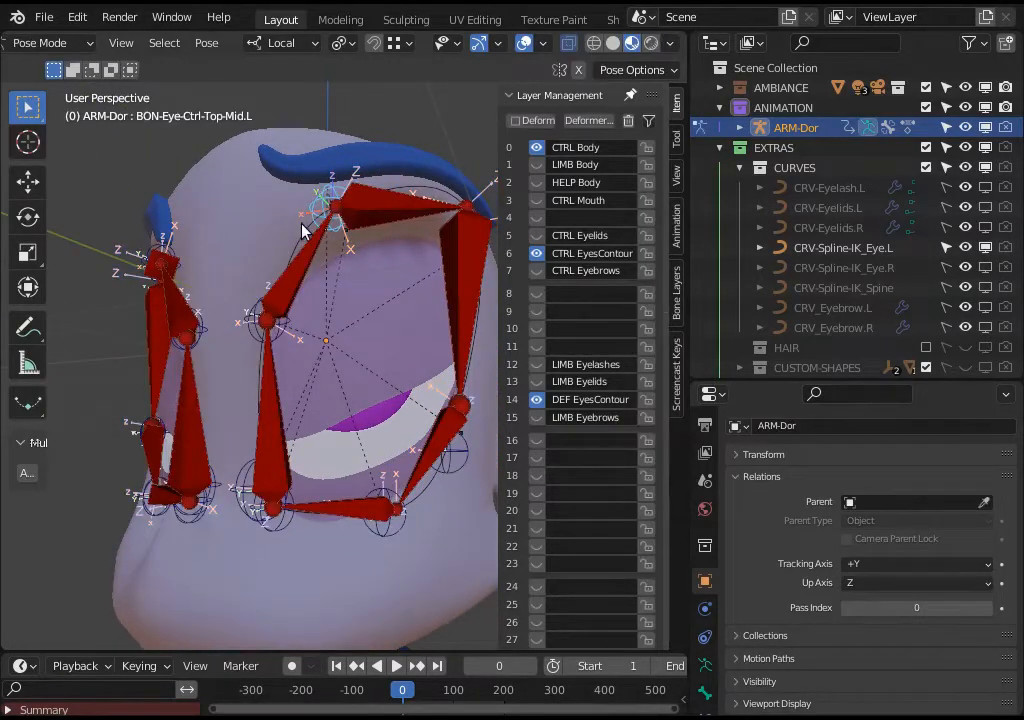
{"action": "left_click", "coordinate": [300, 222]}
{"action": "key", "text": "ctrl+Tab"}
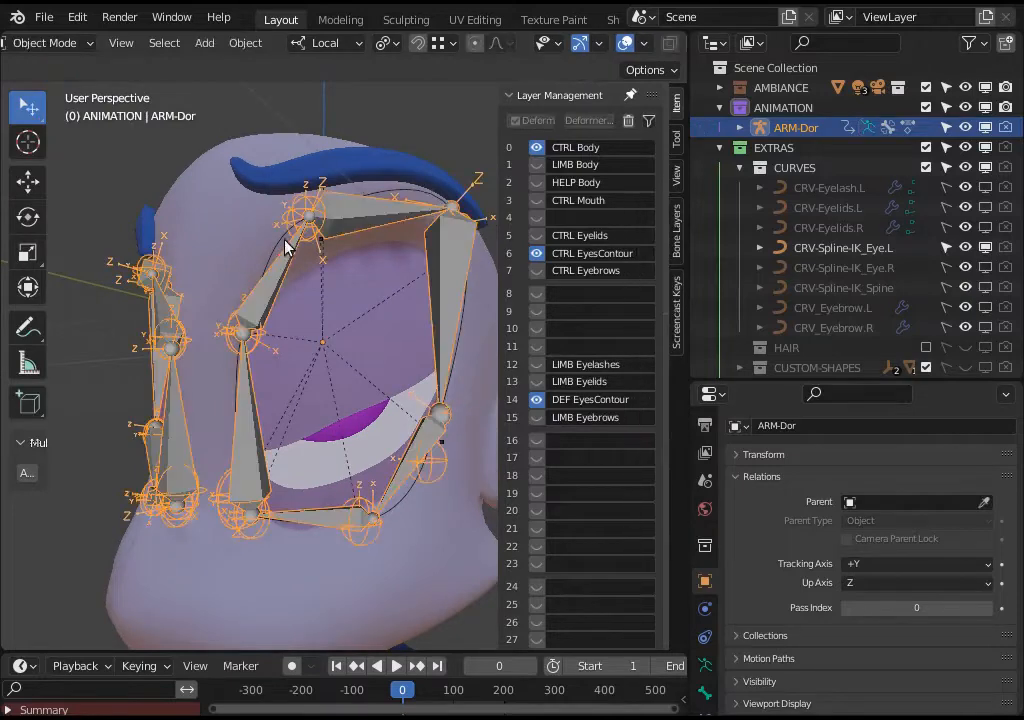
Put the CRV-Spline-IK_Eye.L curve in Edit Mode, select only its top-middle control point and try to move it up.
{"action": "left_click", "coordinate": [300, 248]}
{"action": "key", "text": "Tab"}
{"action": "scroll", "coordinate": [320, 260], "scroll_direction": "up", "scroll_amount": 2}
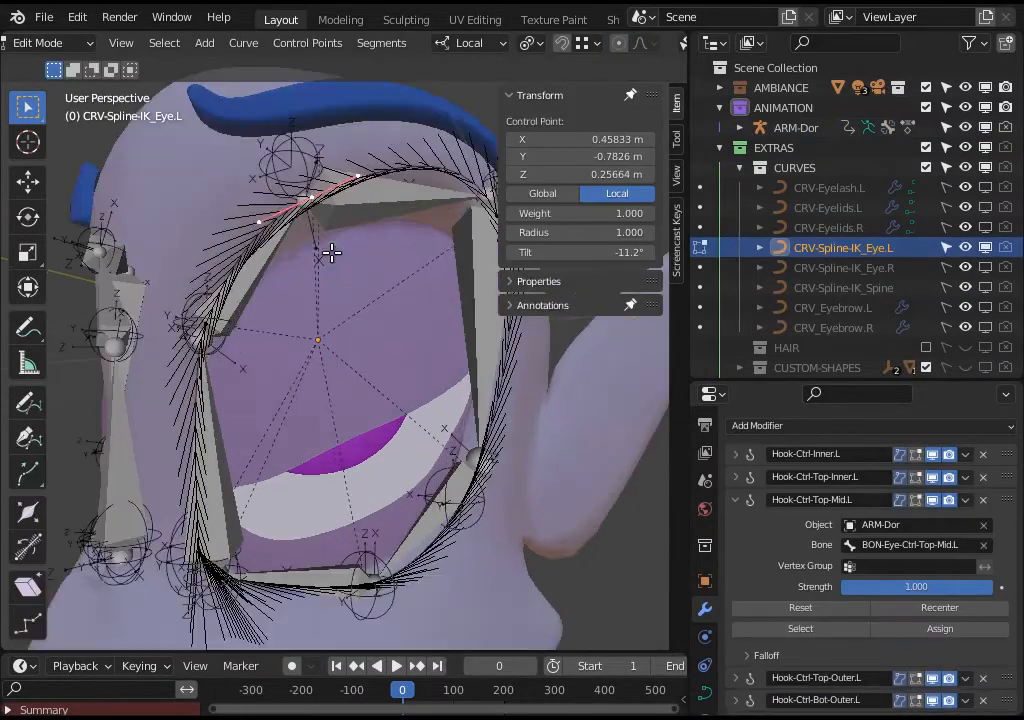
{"action": "key", "text": "alt+a"}
{"action": "left_click", "coordinate": [316, 199]}
{"action": "scroll", "coordinate": [337, 276], "scroll_direction": "down", "scroll_amount": 2}
{"action": "key", "text": "g"}
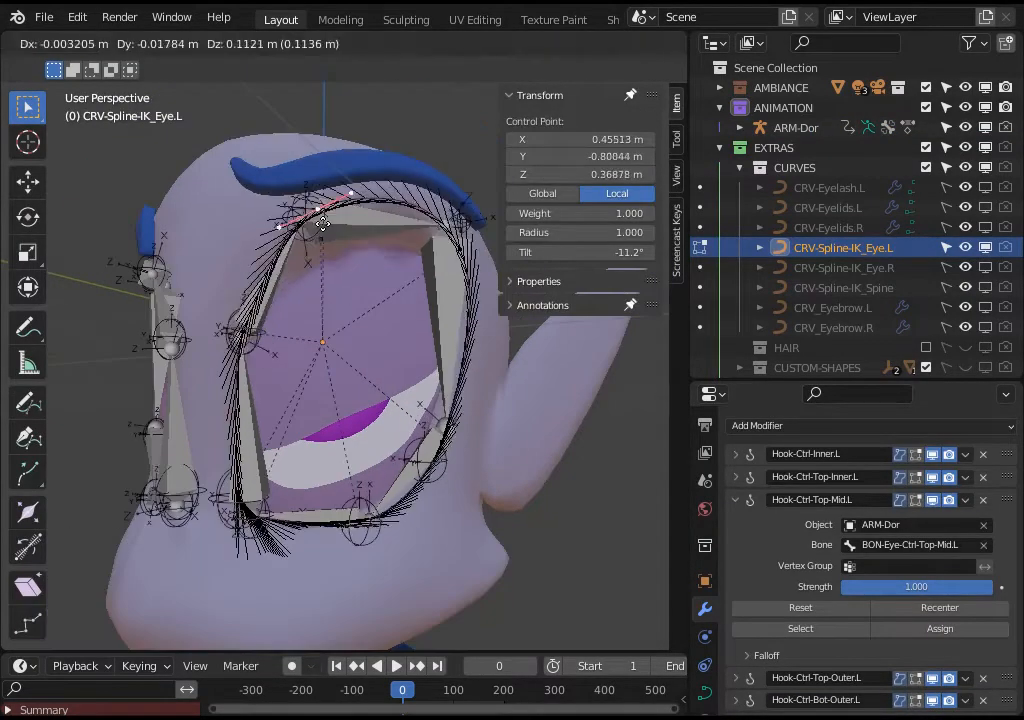
{"action": "key", "text": "Escape"}
Put ARM-Dor in Pose Mode and try moving the left eye's top-middle control bone.
{"action": "key", "text": "ctrl+Tab"}
{"action": "left_click", "coordinate": [298, 213]}
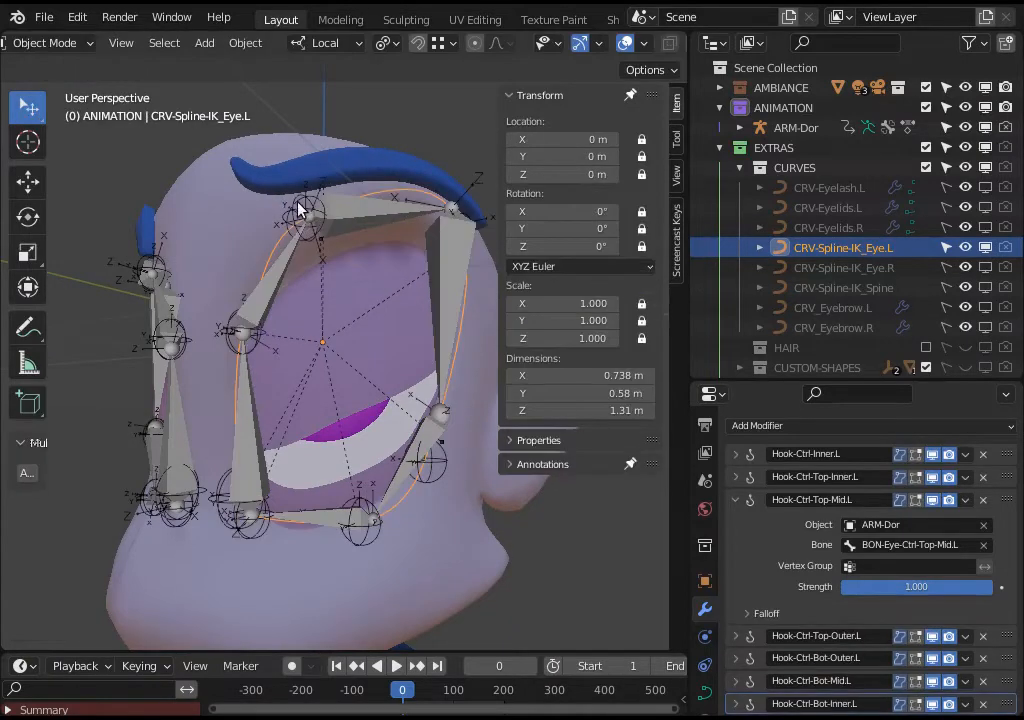
{"action": "left_click", "coordinate": [303, 212]}
{"action": "key", "text": "ctrl+Tab"}
{"action": "key", "text": "g"}
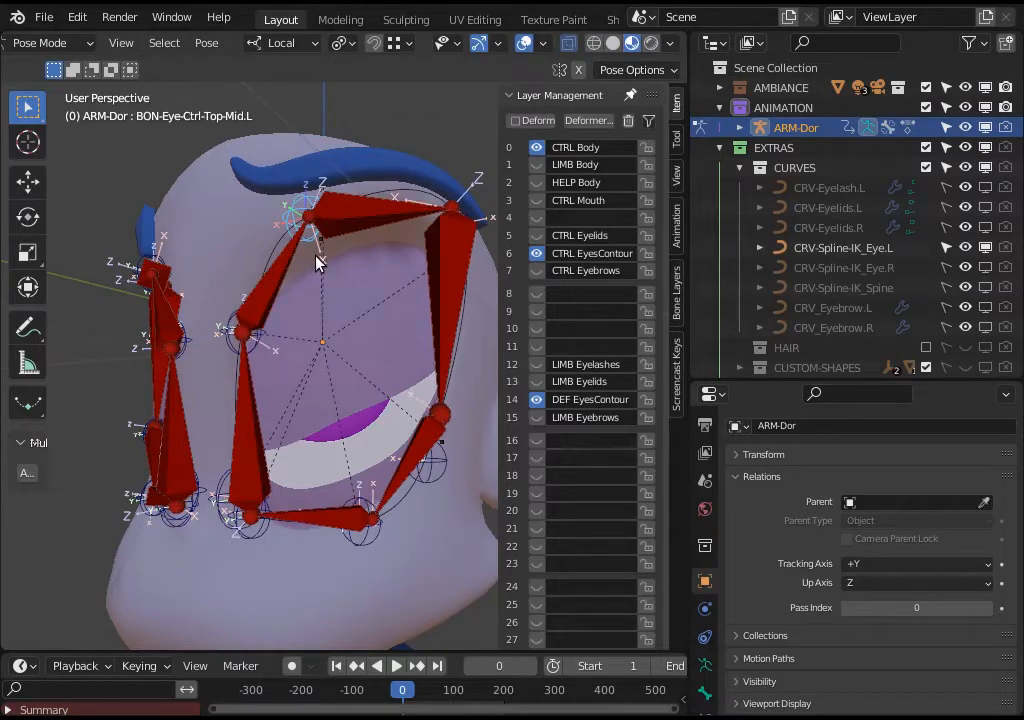
Select the CRV-Spline-IK_Eye.L curve in Object Mode and collapse its Hook-Ctrl-Top-Mid.L modifier to list all the hooks.
{"action": "key", "text": "ctrl+Tab"}
{"action": "left_click", "coordinate": [278, 251]}
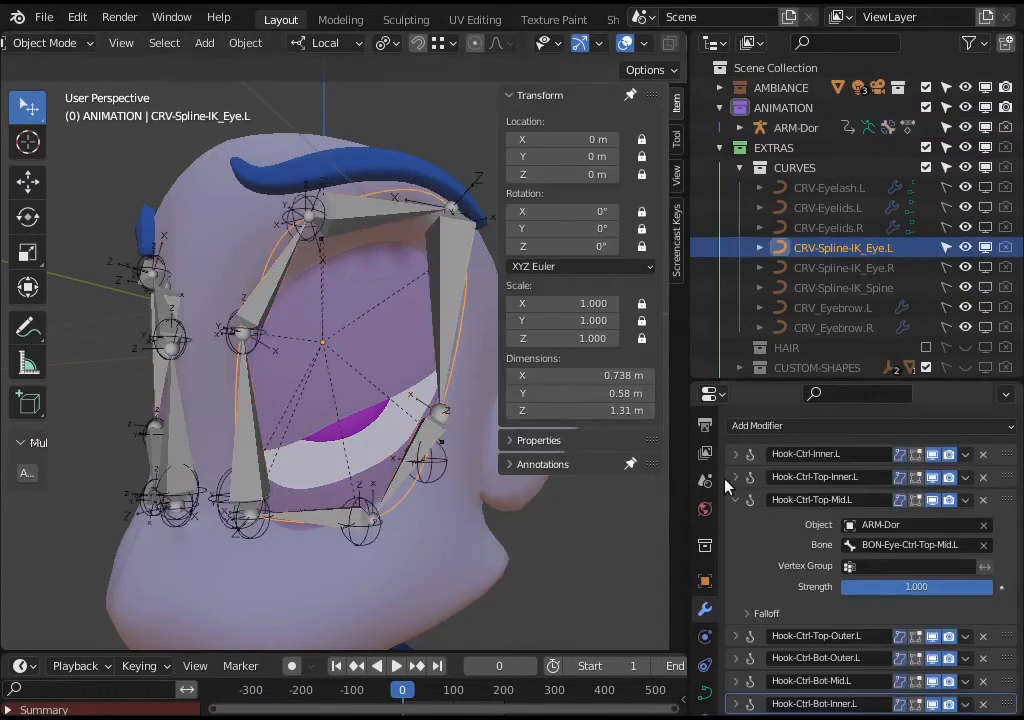
{"action": "left_click", "coordinate": [736, 500]}
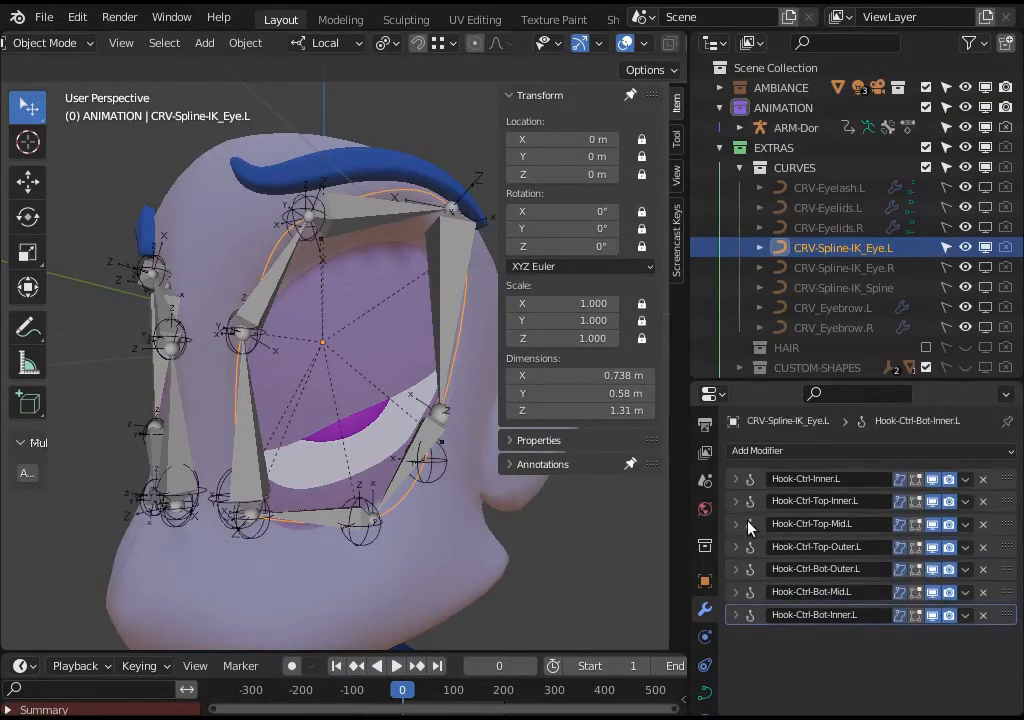
{"action": "left_click", "coordinate": [299, 214]}
{"action": "left_click", "coordinate": [299, 215]}
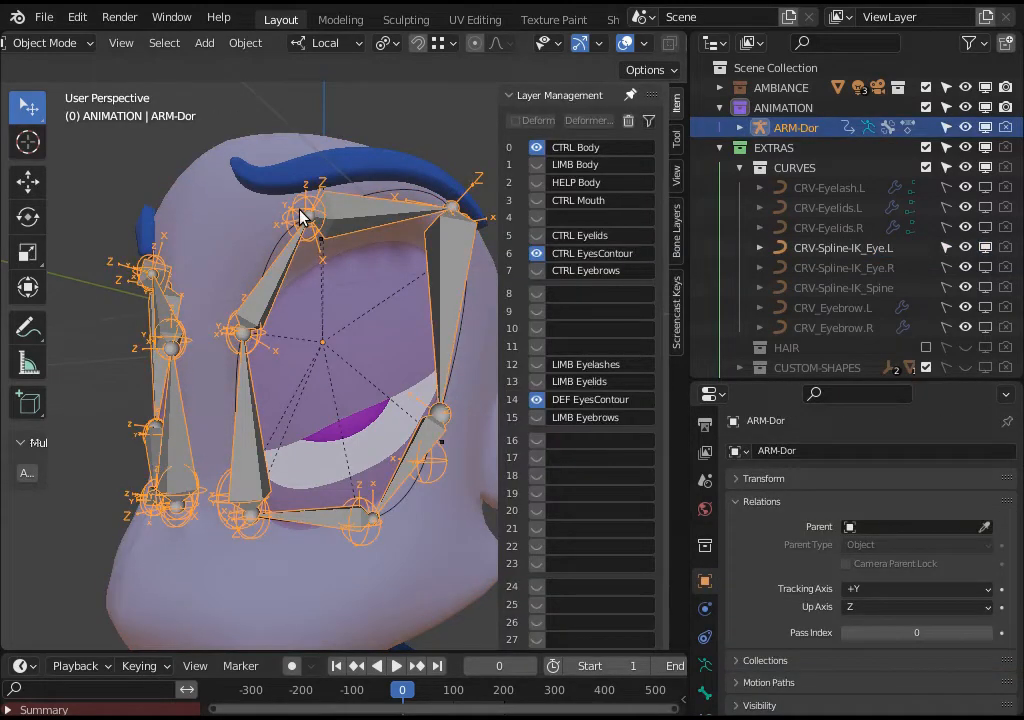
{"action": "left_click", "coordinate": [282, 243]}
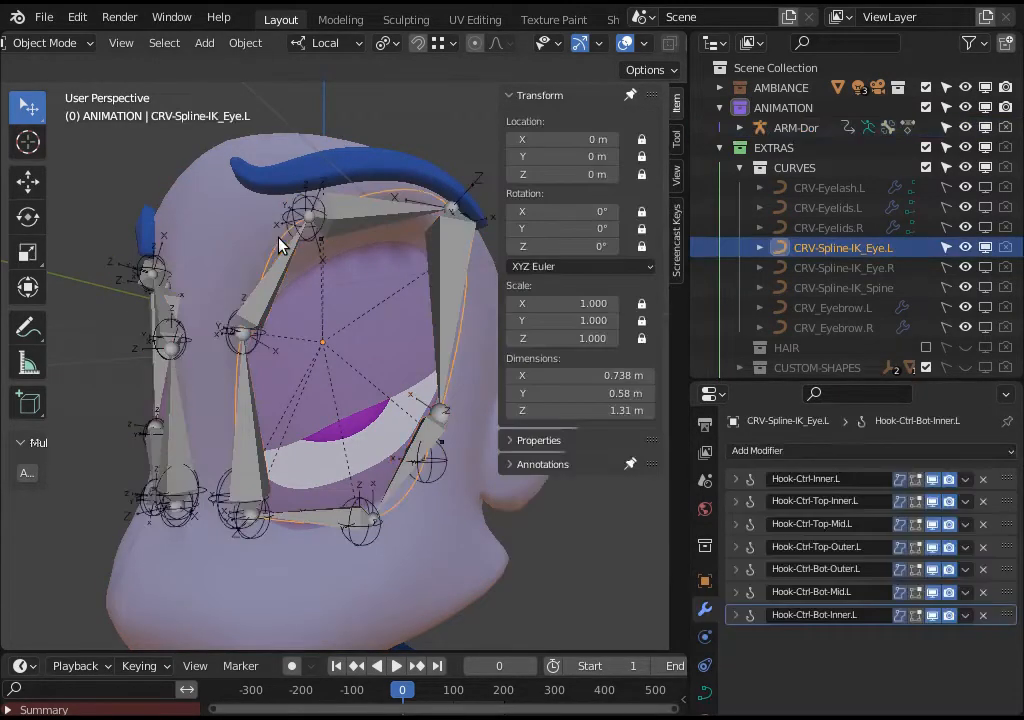
Put the CRV-Spline-IK_Eye.L curve in Edit Mode, inspect its control points by selecting them, and leave everything deselected.
{"action": "key", "text": "Tab"}
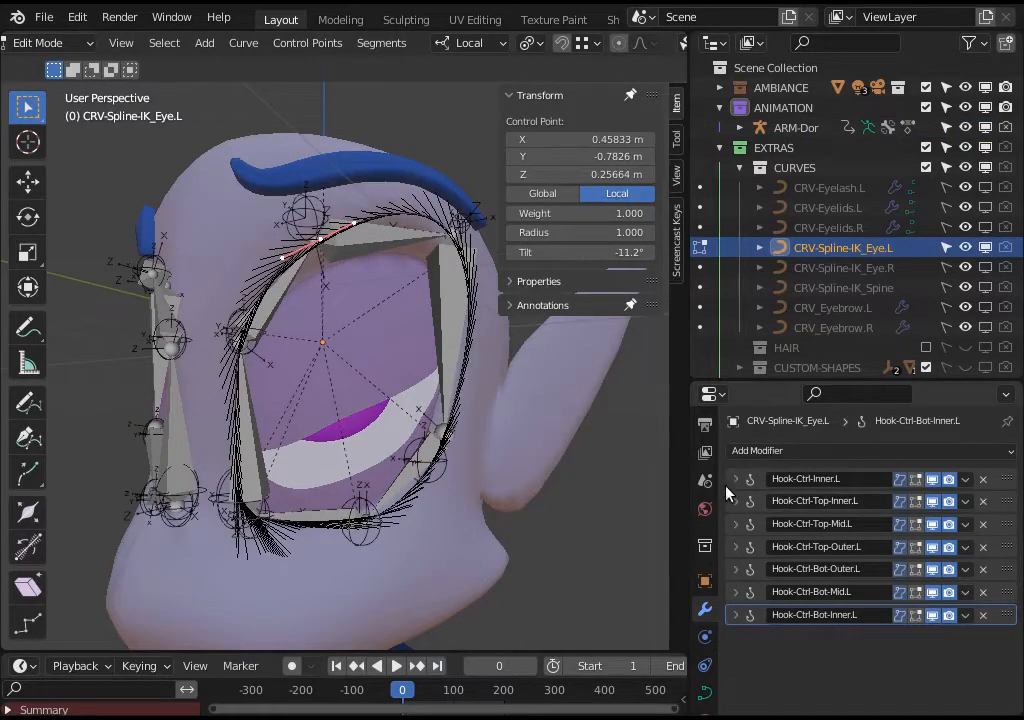
{"action": "scroll", "coordinate": [363, 309], "scroll_direction": "up", "scroll_amount": 2}
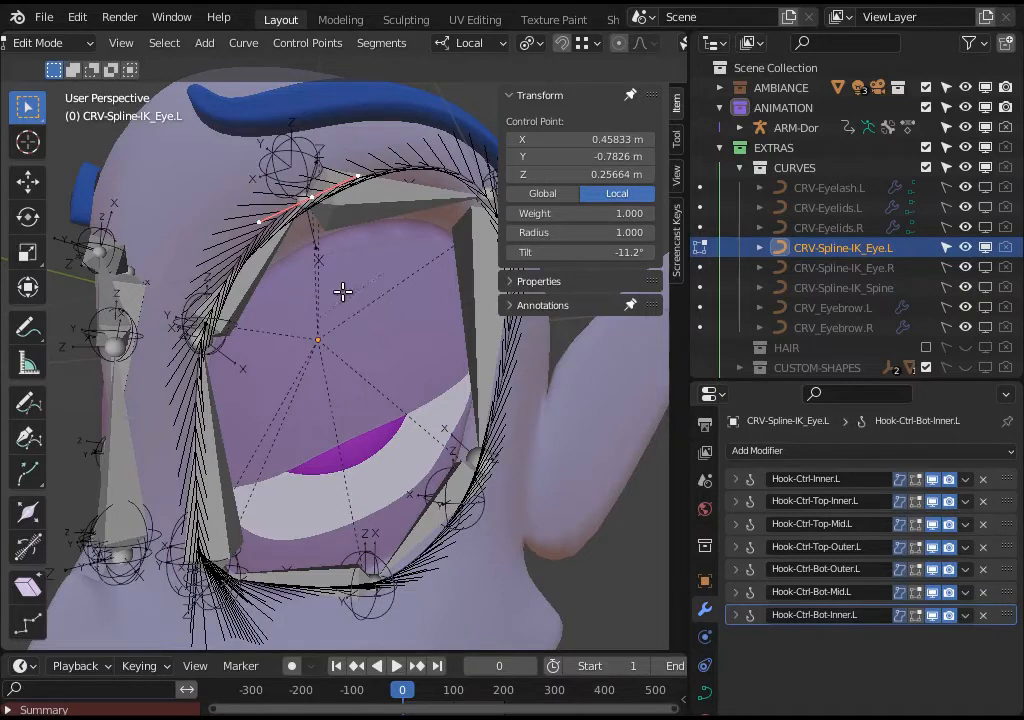
{"action": "key", "text": "alt+a"}
{"action": "left_click", "coordinate": [312, 198]}
{"action": "key", "text": "alt+a"}
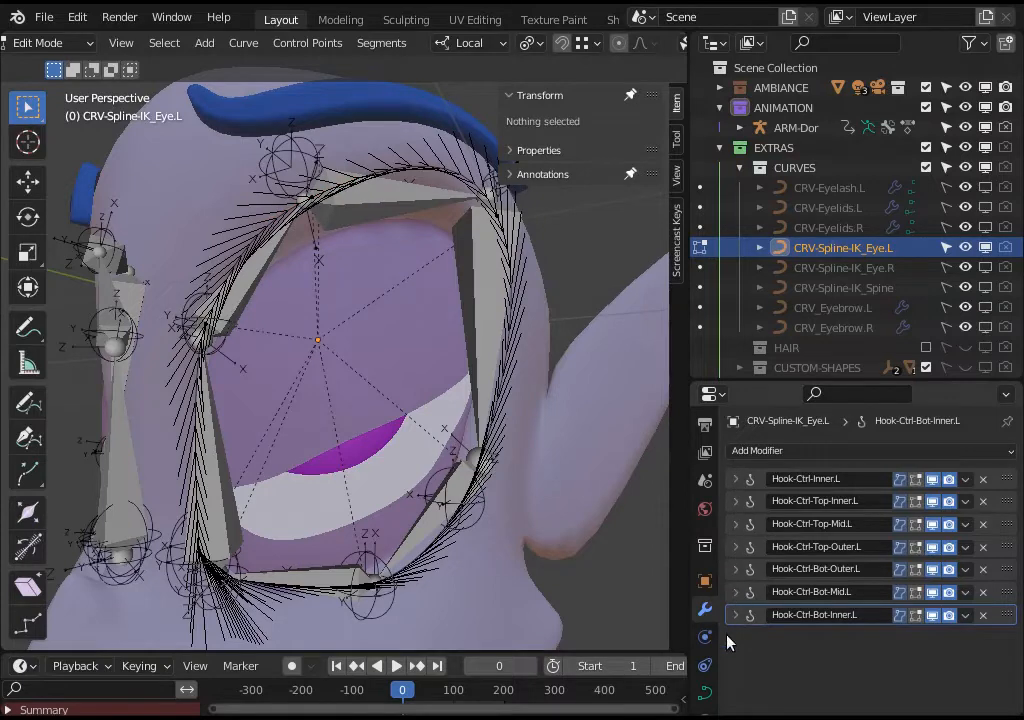
{"action": "scroll", "coordinate": [348, 392], "scroll_direction": "down", "scroll_amount": 2}
{"action": "key", "text": "a"}
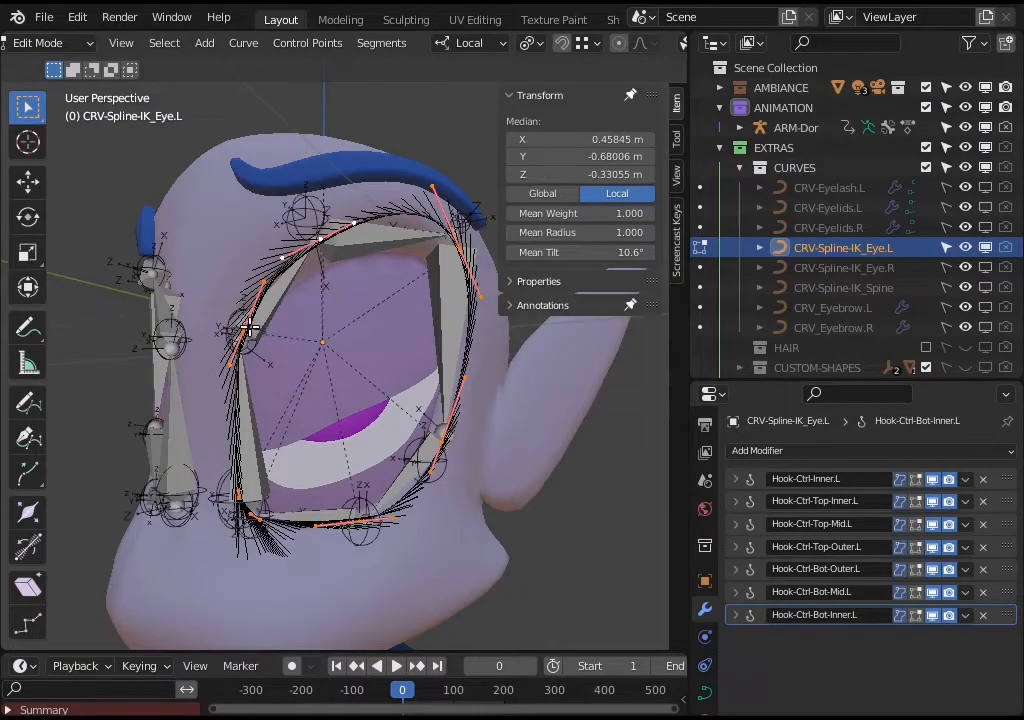
{"action": "key", "text": "alt+a"}
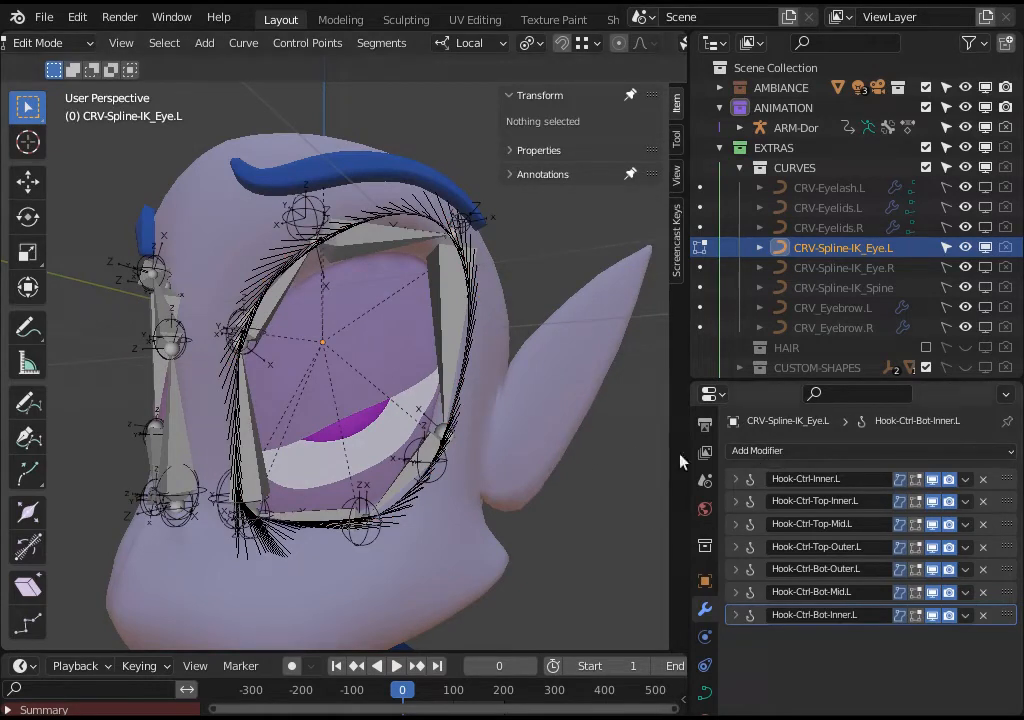
{"action": "left_click", "coordinate": [317, 233]}
{"action": "key", "text": "alt+a"}
Expand the Hook-Ctrl-Top-Mid.L modifier, select the curve points it affects, and clear the selection.
{"action": "left_click", "coordinate": [738, 525]}
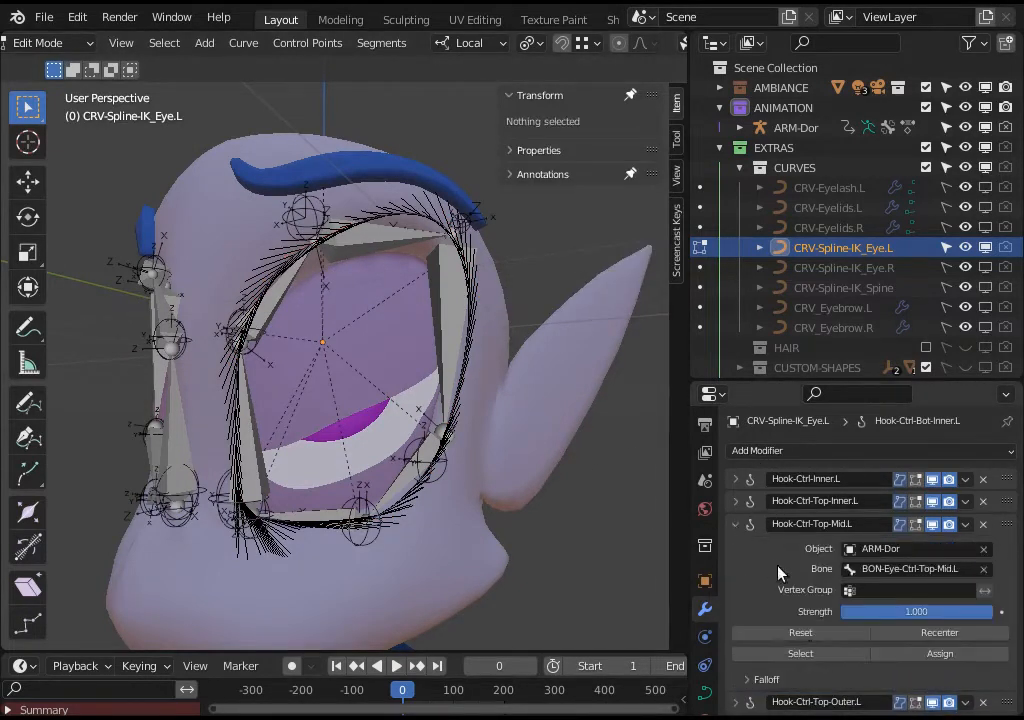
{"action": "left_click", "coordinate": [738, 525]}
{"action": "left_click", "coordinate": [738, 525]}
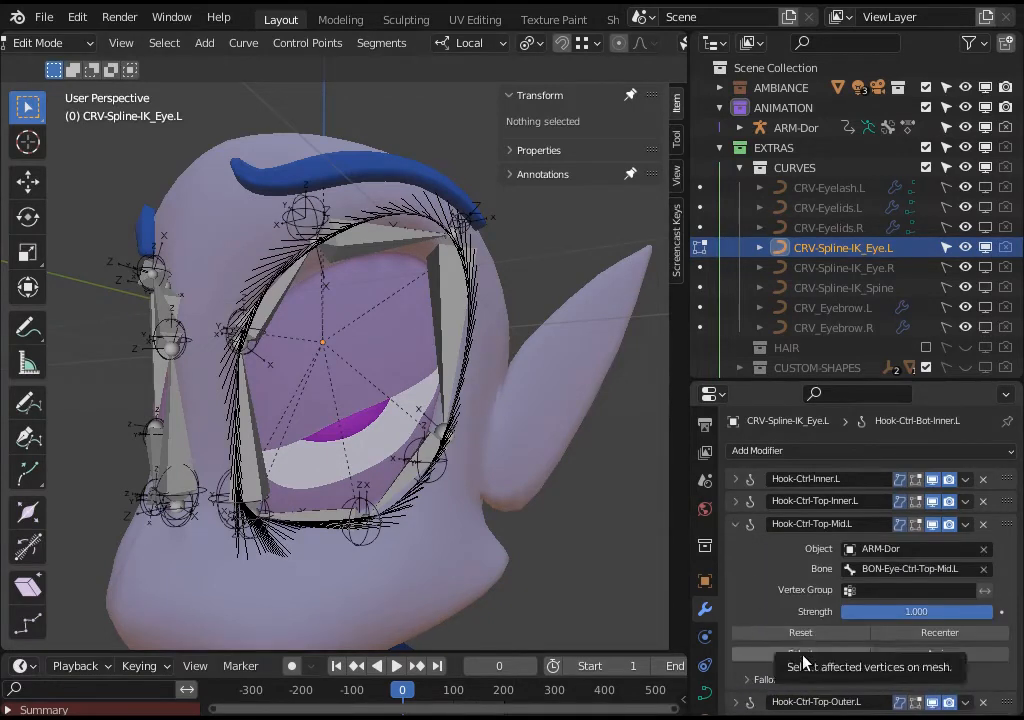
{"action": "left_click", "coordinate": [799, 654]}
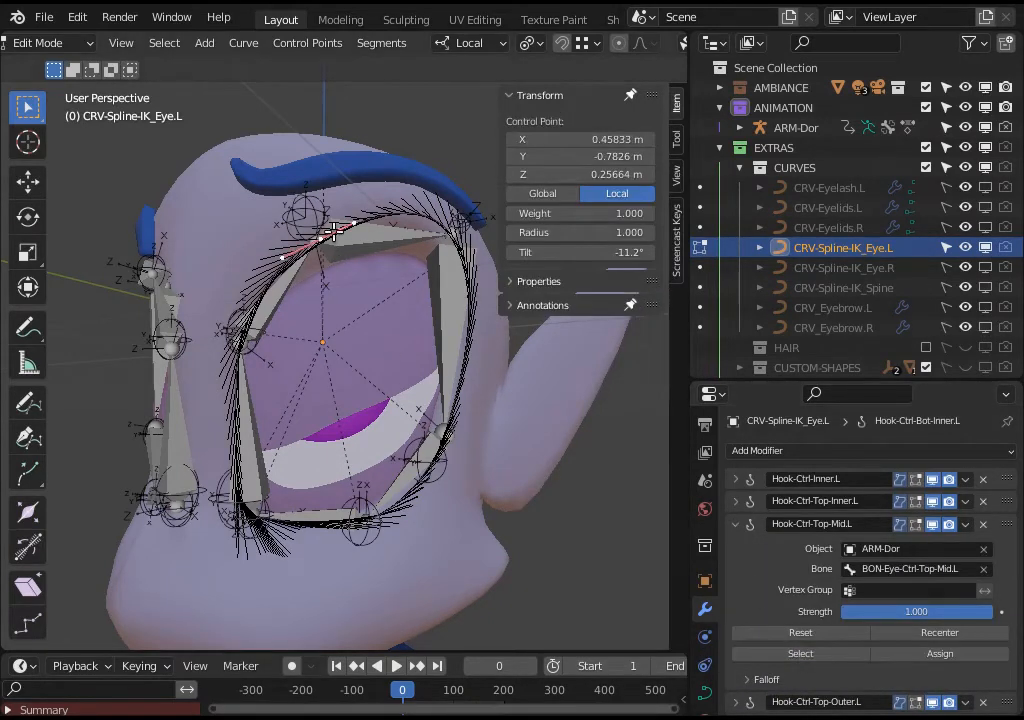
{"action": "key", "text": "alt+a"}
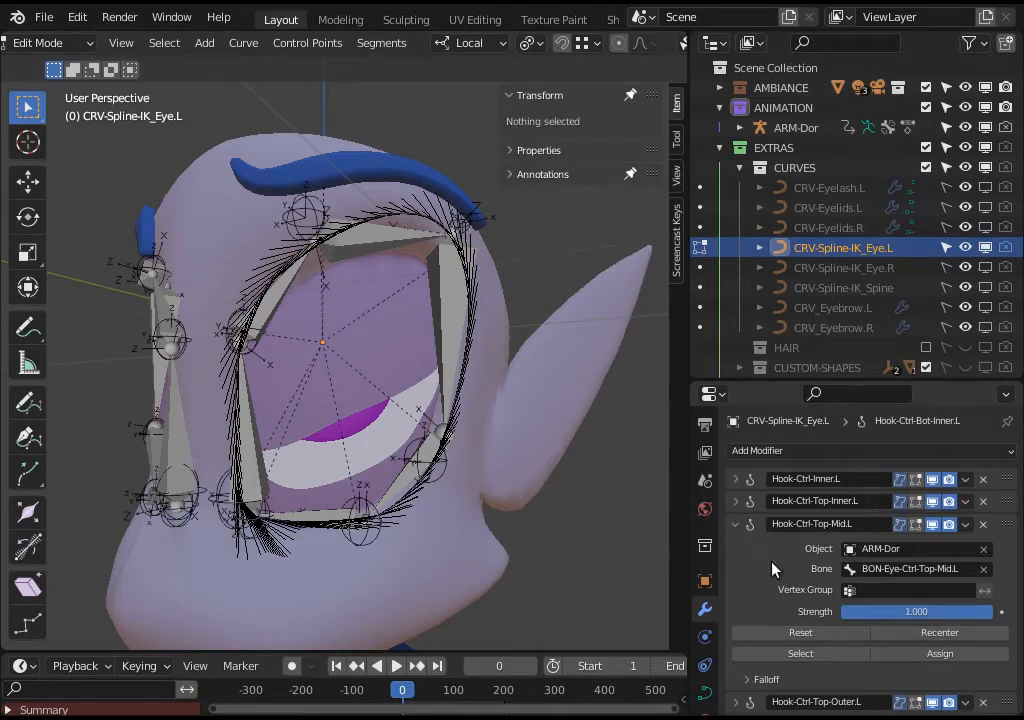
Select the curve's top-middle control point and inspect the bone assigned in the Hook-Ctrl-Top-Mid.L modifier.
{"action": "left_click", "coordinate": [321, 243]}
{"action": "scroll", "coordinate": [321, 243], "scroll_direction": "up", "scroll_amount": 2}
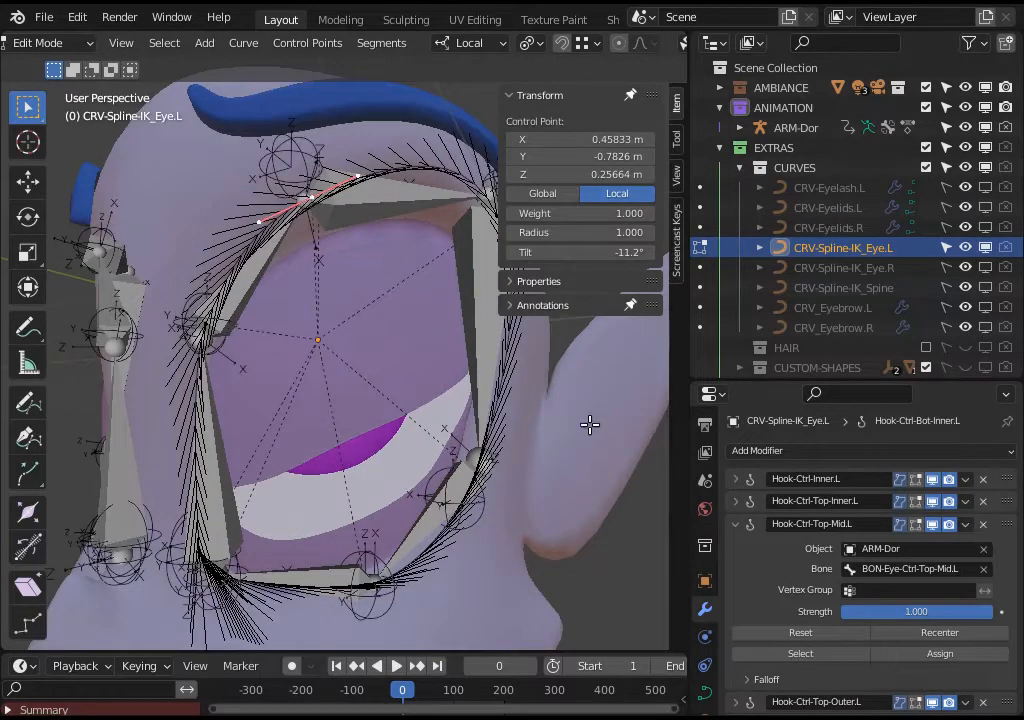
{"action": "left_click", "coordinate": [905, 568]}
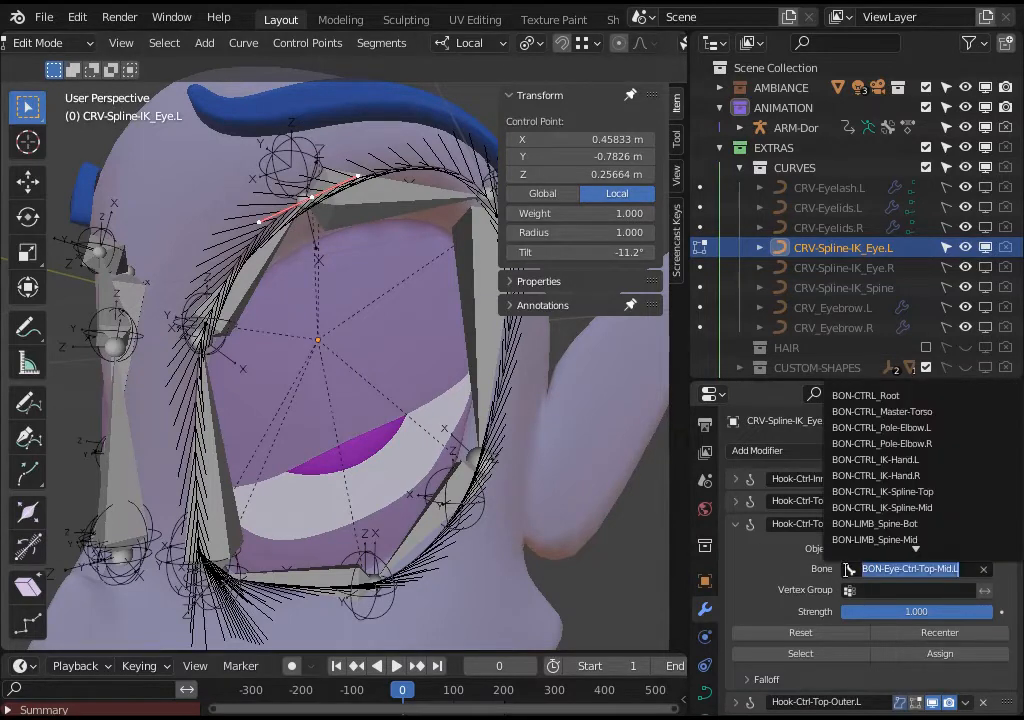
{"action": "left_click", "coordinate": [915, 570]}
Leave the curve's Edit Mode and select the BON-Eye-Ctrl-Top-Mid.L control bone of ARM-Dor in Pose Mode.
{"action": "key", "text": "ctrl+Tab"}
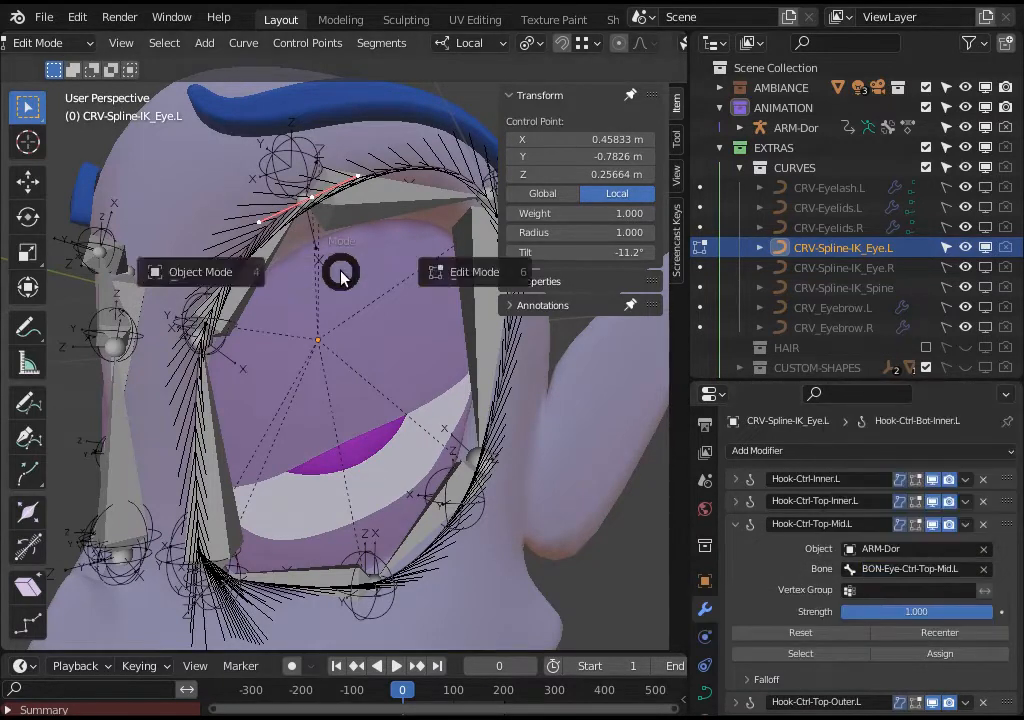
{"action": "left_click", "coordinate": [300, 262]}
{"action": "left_click", "coordinate": [293, 155]}
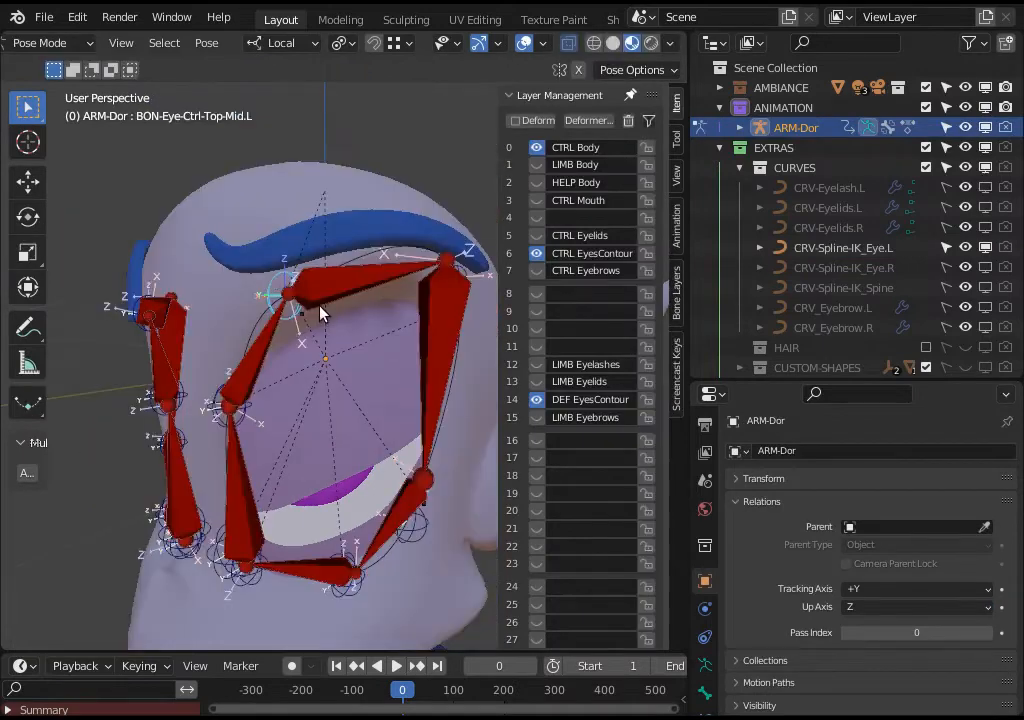
{"action": "middle_click_drag", "start_coordinate": [310, 389], "coordinate": [351, 275]}
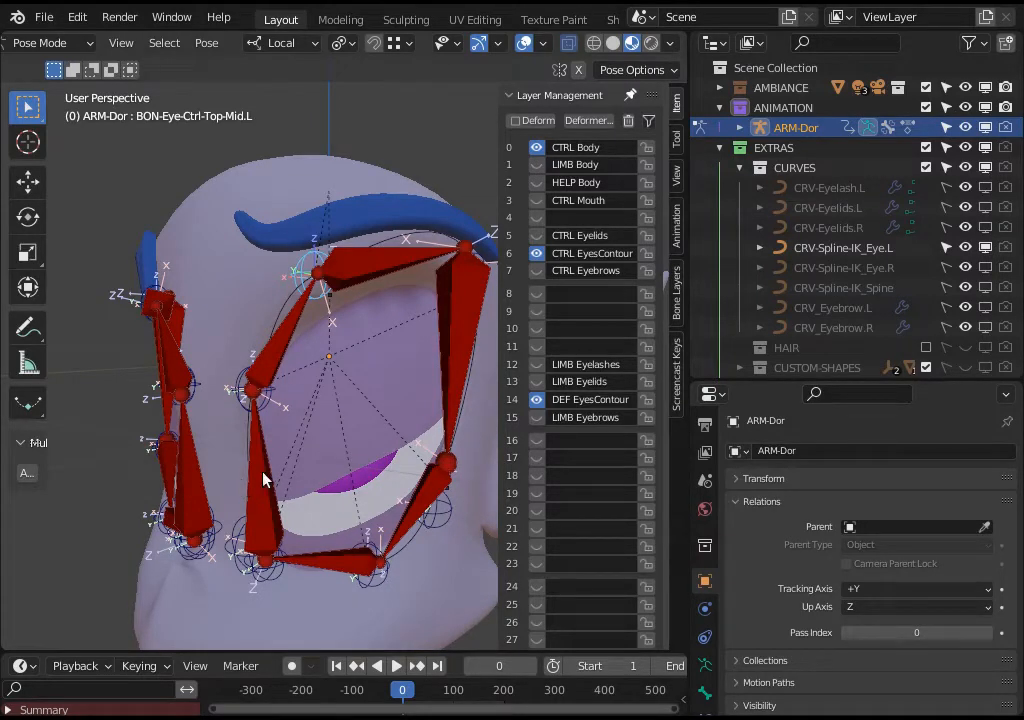
Select the left eye's deform bones BON-Eye-Inner.L and BON-Eye-Top-Inner.L one after the other to show the chain.
{"action": "left_click", "coordinate": [276, 482]}
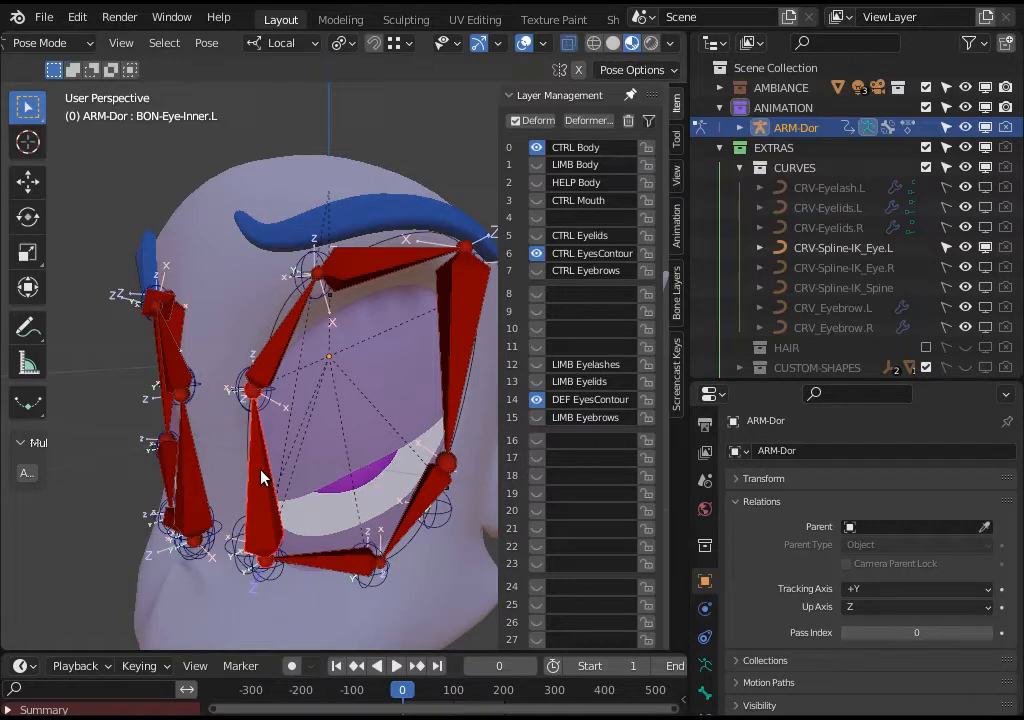
{"action": "left_click", "coordinate": [315, 290]}
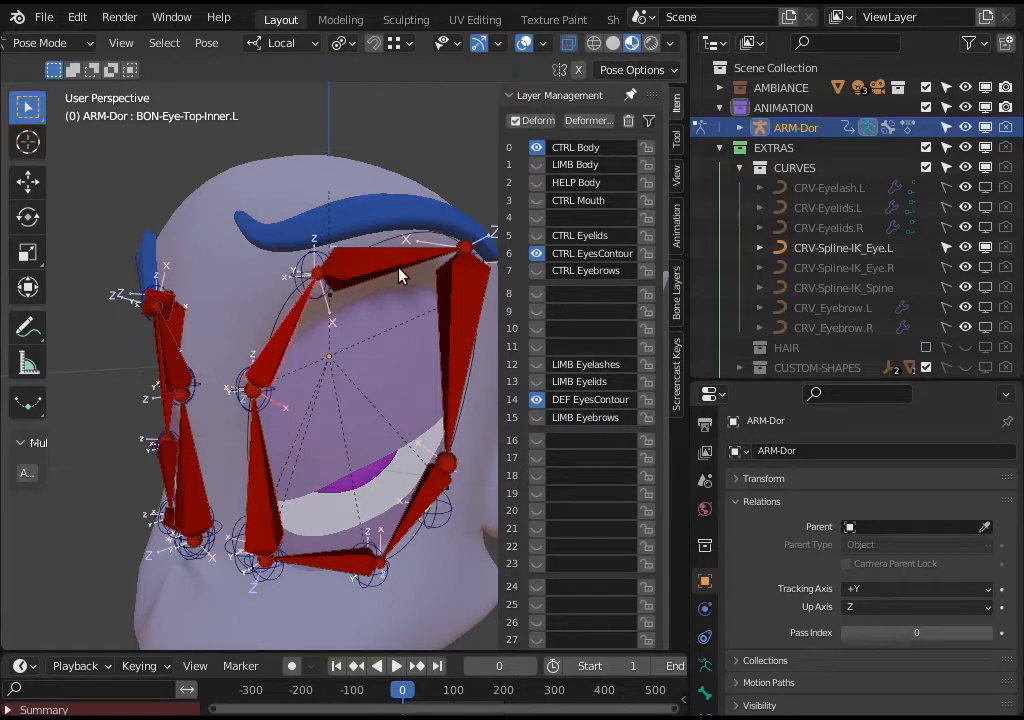
{"action": "middle_click_drag", "start_coordinate": [360, 383], "coordinate": [250, 470]}
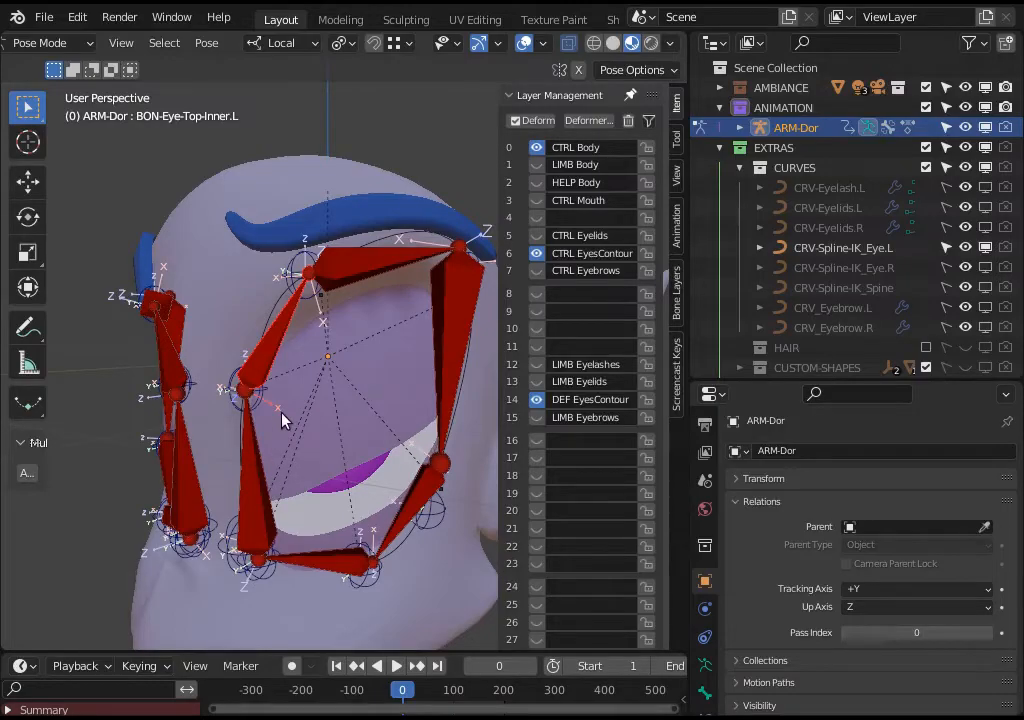
Put ARM-Dor in Edit Mode, select the BON-Eye-Ctrl-Top-Mid.L control bone and try moving it.
{"action": "key", "text": "ctrl+Tab"}
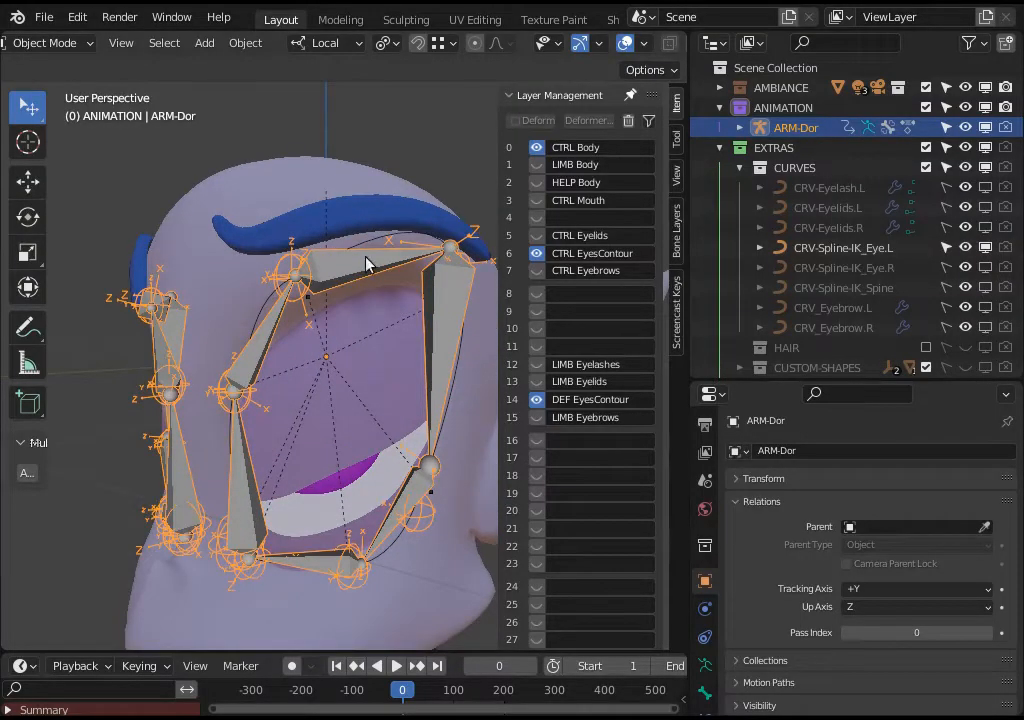
{"action": "key", "text": "Tab"}
{"action": "scroll", "coordinate": [425, 350], "scroll_direction": "up", "scroll_amount": 3}
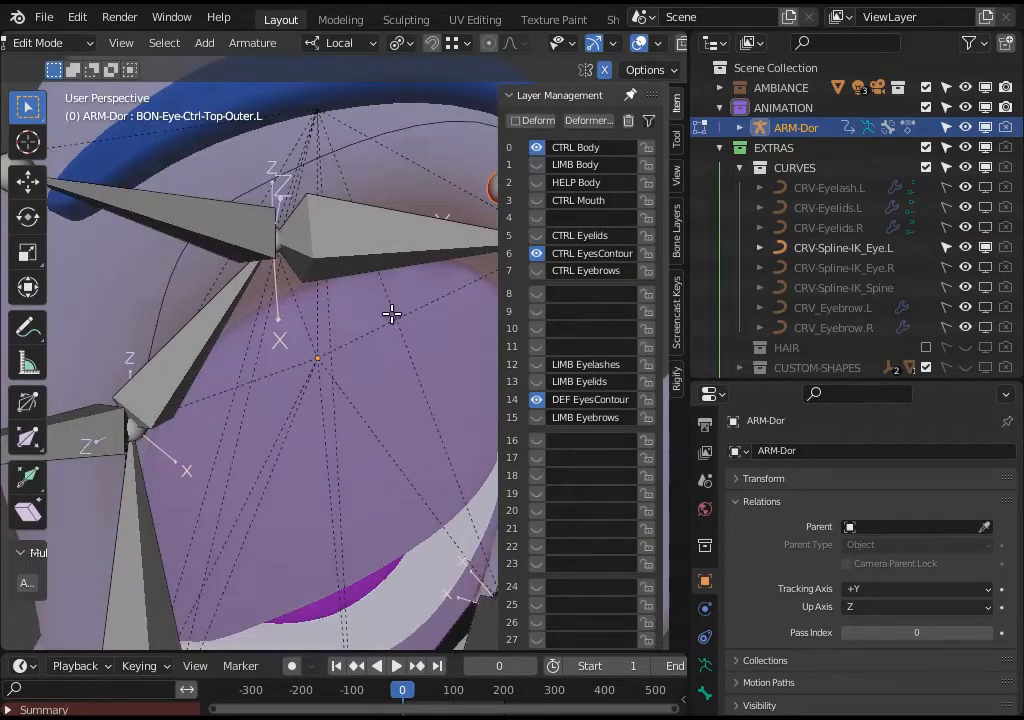
{"action": "scroll", "coordinate": [297, 293], "scroll_direction": "down", "scroll_amount": 3}
{"action": "mouse_move", "coordinate": [224, 283]}
{"action": "left_mouse_down"}
{"action": "mouse_move", "coordinate": [234, 278]}
{"action": "mouse_move", "coordinate": [225, 272]}
{"action": "mouse_move", "coordinate": [195, 292]}
{"action": "mouse_move", "coordinate": [217, 296]}
{"action": "left_mouse_up"}
{"action": "right_click", "coordinate": [220, 295]}
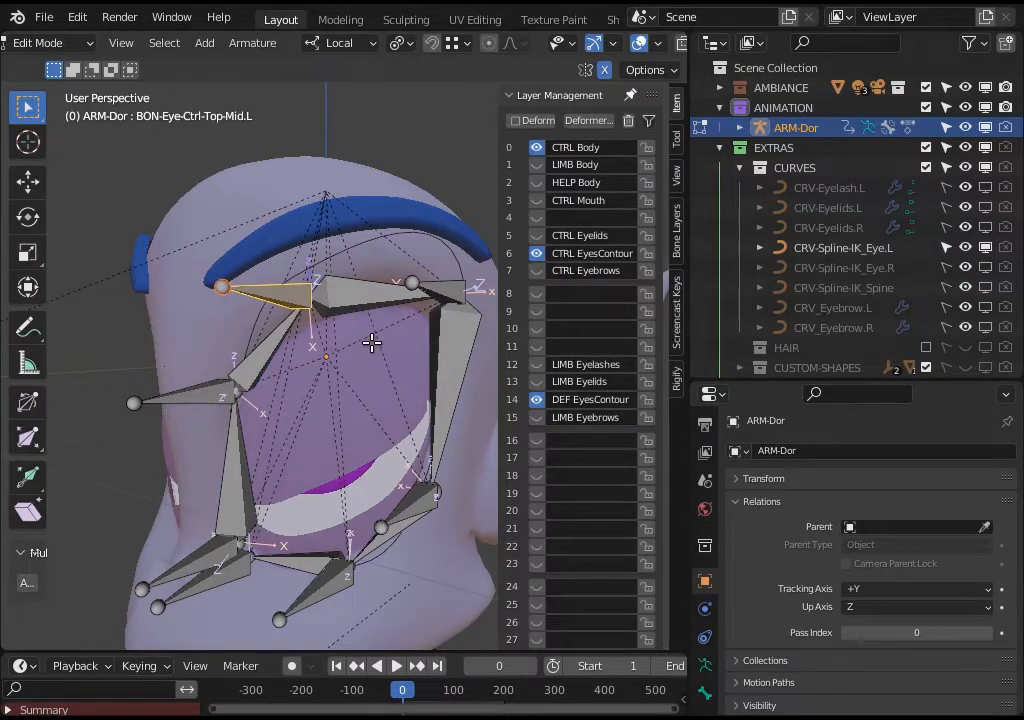
Return to Object Mode and hide the CTRL EyesContour and DEF EyesContour bone layers to examine the curve alone.
{"action": "key", "text": "Tab"}
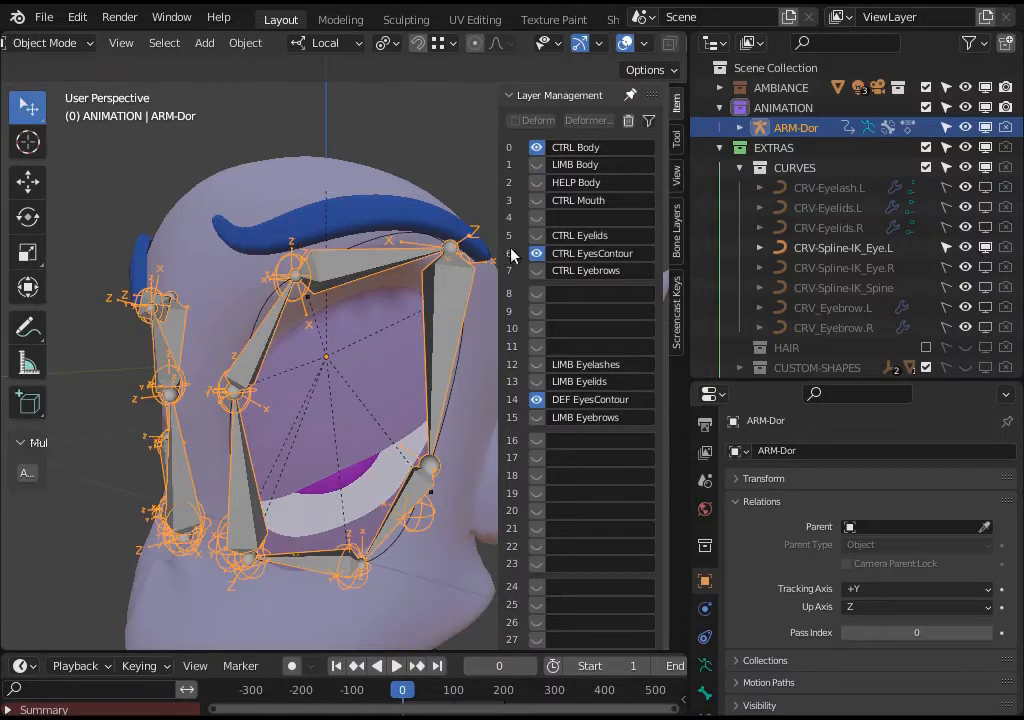
{"action": "left_click", "coordinate": [537, 253]}
{"action": "left_click", "coordinate": [537, 400]}
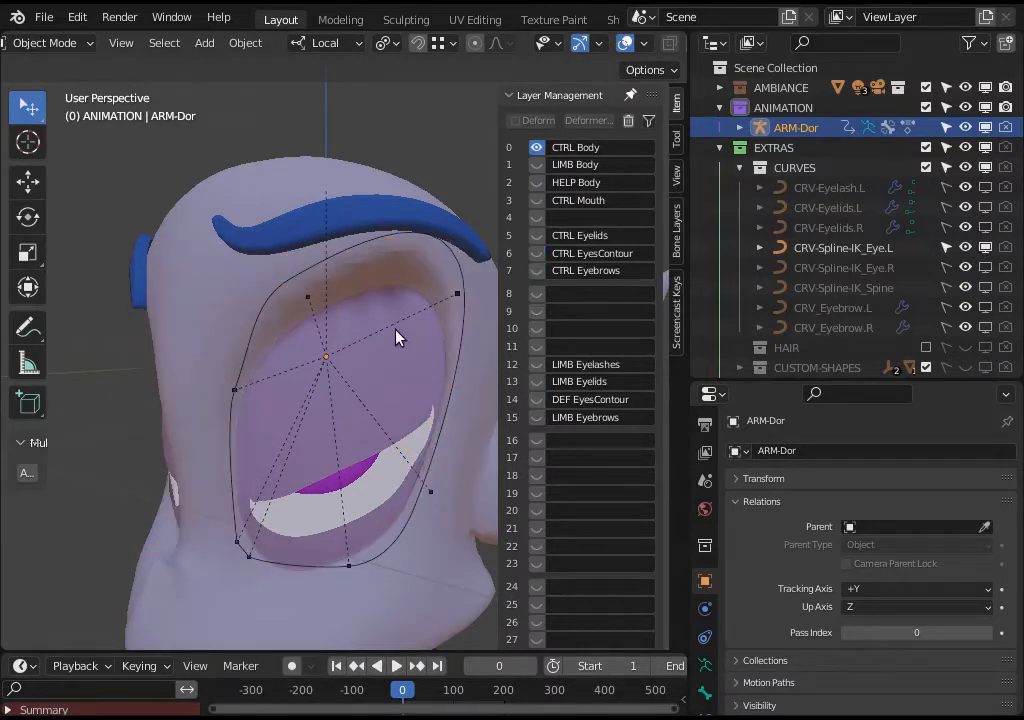
{"action": "scroll", "coordinate": [440, 308], "scroll_direction": "up", "scroll_amount": 3}
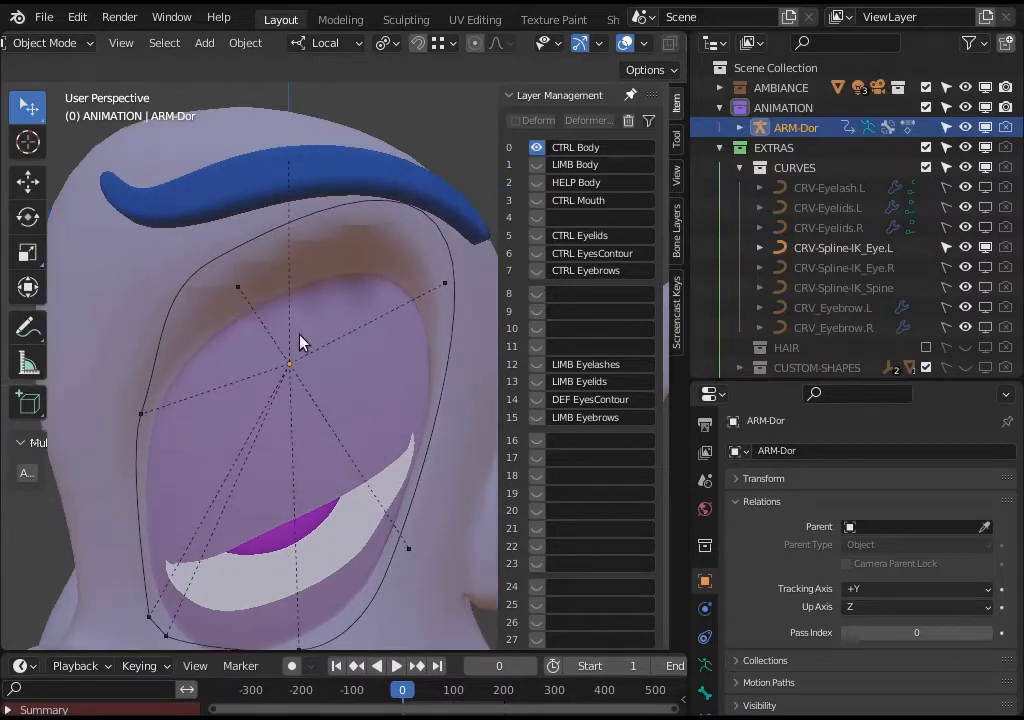
{"action": "scroll", "coordinate": [310, 345], "scroll_direction": "down", "scroll_amount": 2}
{"action": "key", "text": "ctrl+Tab"}
{"action": "key", "text": "ctrl+Tab"}
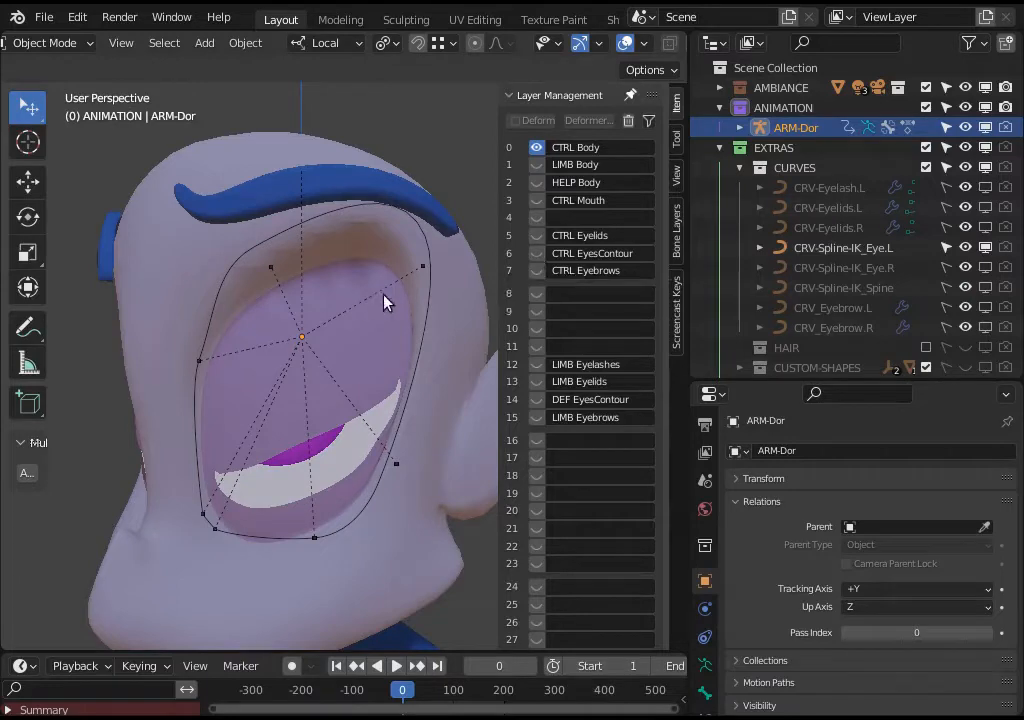
Show the CTRL EyesContour and DEF EyesContour bone layers and put ARM-Dor in Edit Mode.
{"action": "left_click", "coordinate": [537, 253]}
{"action": "left_click", "coordinate": [537, 399]}
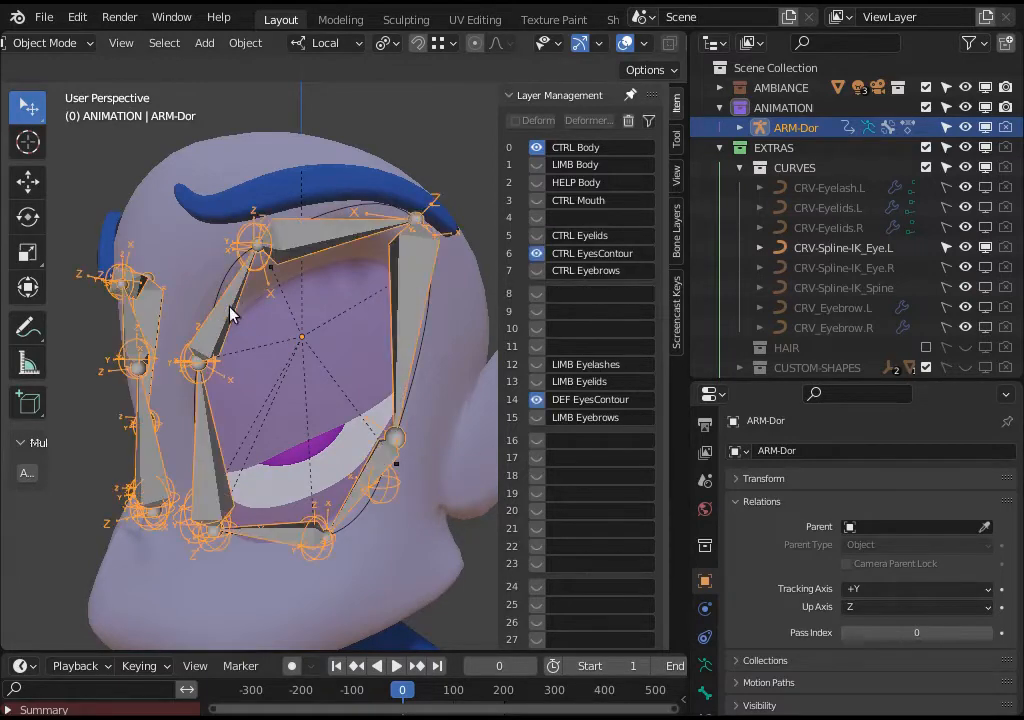
{"action": "key", "text": "ctrl+Tab"}
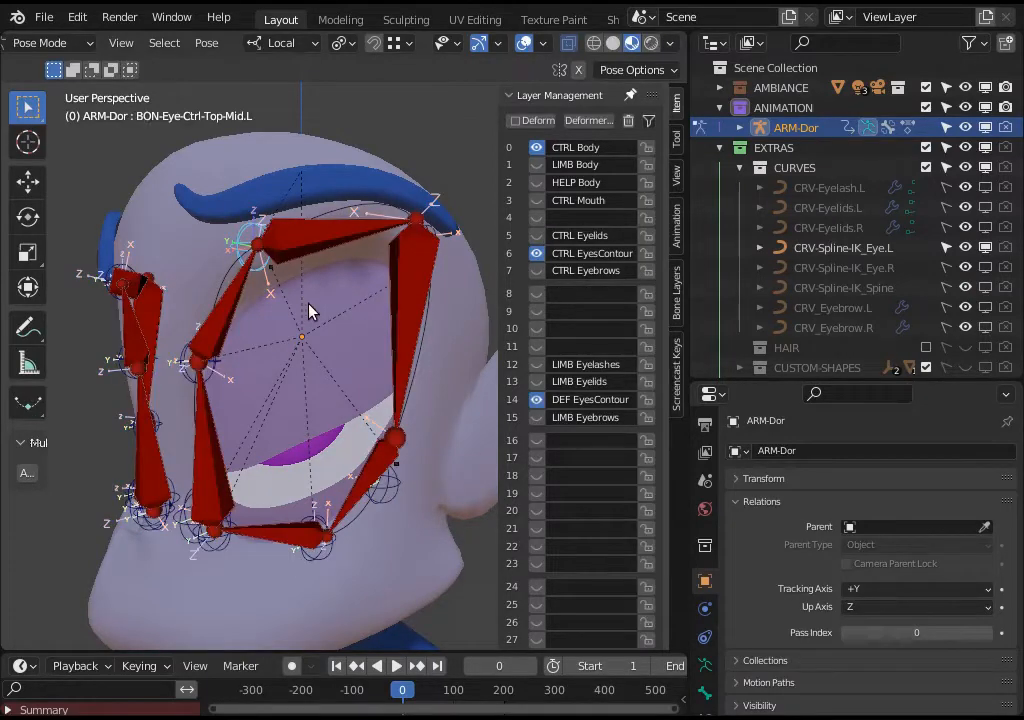
{"action": "key", "text": "Tab"}
{"action": "scroll", "coordinate": [318, 327], "scroll_direction": "up", "scroll_amount": 2}
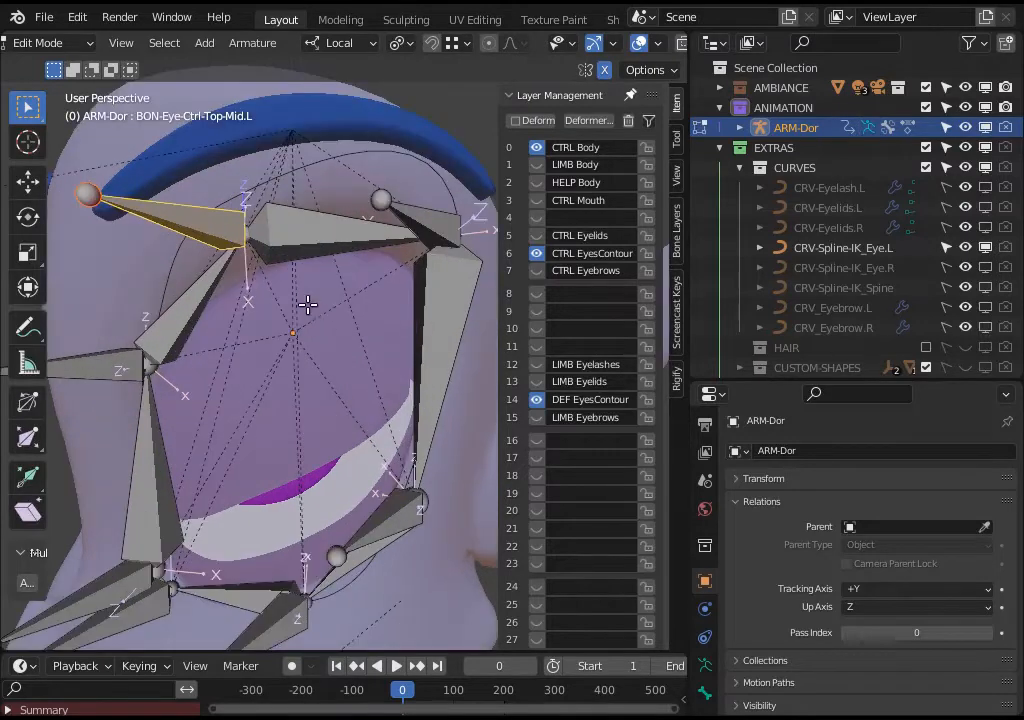
{"action": "scroll", "coordinate": [306, 304], "scroll_direction": "down", "scroll_amount": 2}
Move the BON-Eye-Ctrl-Top-Mid.L and BON-Eye-Ctrl-Top-Inner.L control bones away from the left eye's deform chain.
{"action": "left_click", "coordinate": [343, 327]}
{"action": "left_click", "coordinate": [322, 266]}
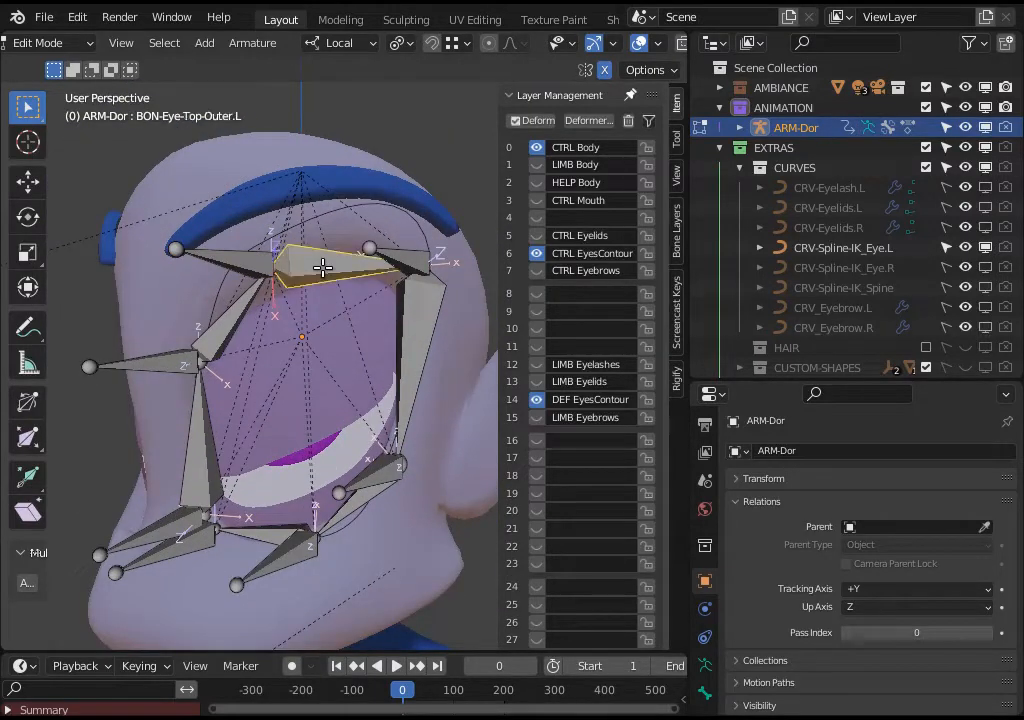
{"action": "left_click", "coordinate": [256, 264]}
{"action": "left_click_drag", "start_coordinate": [256, 264], "coordinate": [186, 240]}
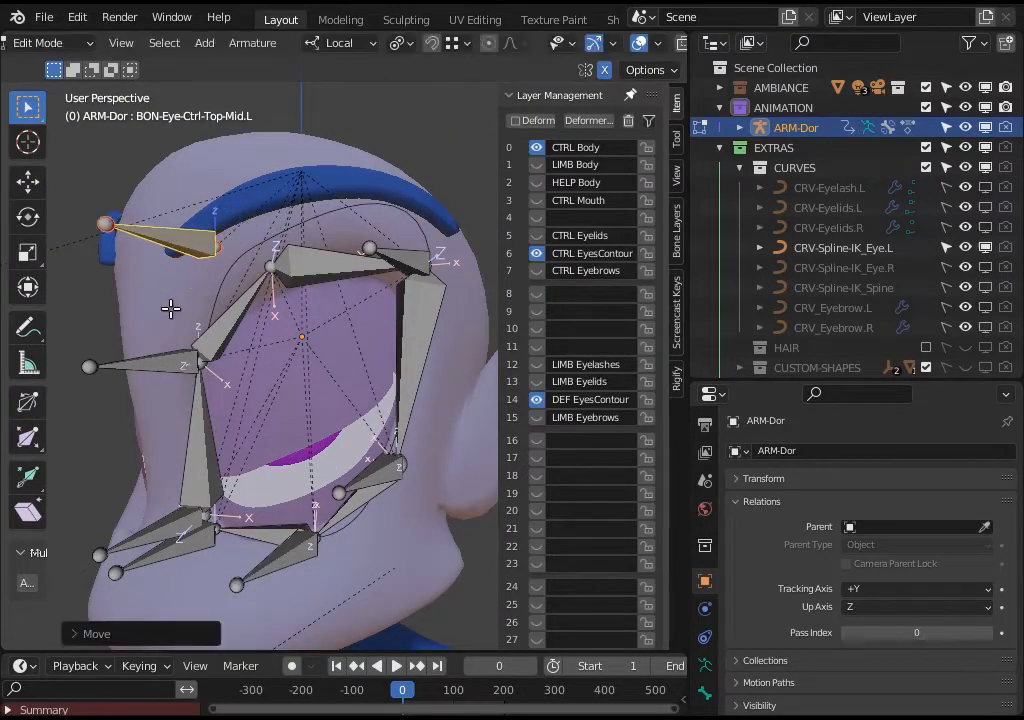
{"action": "left_click_drag", "start_coordinate": [171, 359], "coordinate": [117, 315]}
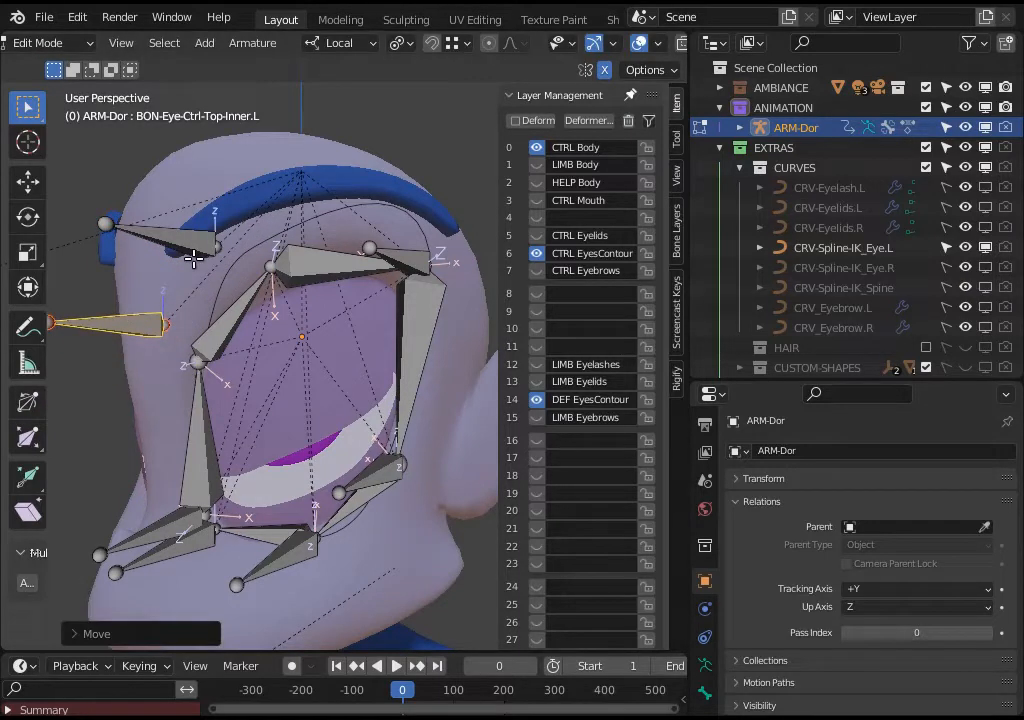
{"action": "mouse_move", "coordinate": [164, 250]}
{"action": "left_mouse_down"}
{"action": "mouse_move", "coordinate": [190, 265]}
{"action": "mouse_move", "coordinate": [157, 256]}
{"action": "left_mouse_up"}
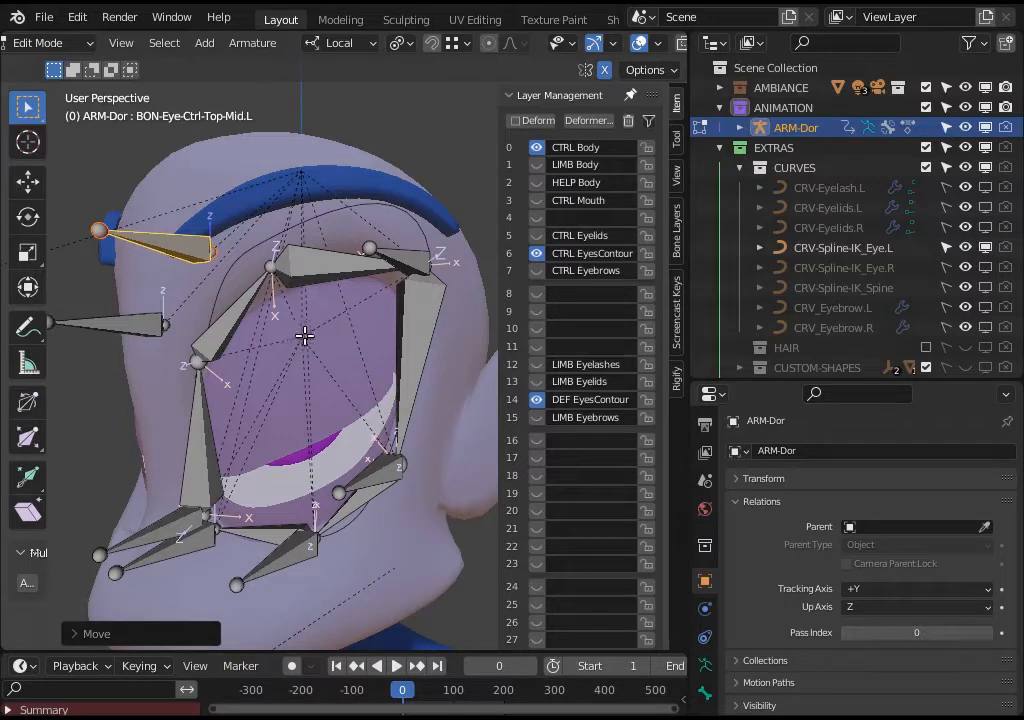
Show the LIMB Body bone layer and, after trying another move of BON-Eye-Ctrl-Top-Mid.L, select the BON-LIMB_Head bone.
{"action": "left_click", "coordinate": [540, 164]}
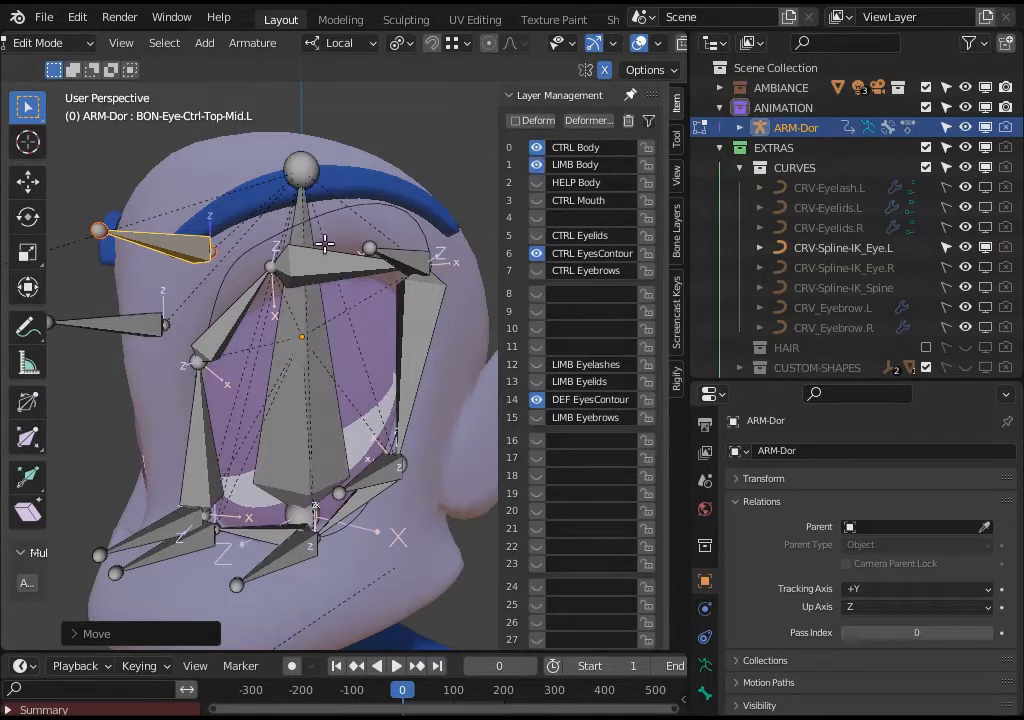
{"action": "mouse_move", "coordinate": [220, 249]}
{"action": "left_mouse_down"}
{"action": "mouse_move", "coordinate": [254, 249]}
{"action": "mouse_move", "coordinate": [240, 225]}
{"action": "mouse_move", "coordinate": [190, 205]}
{"action": "mouse_move", "coordinate": [170, 215]}
{"action": "mouse_move", "coordinate": [215, 253]}
{"action": "left_mouse_up"}
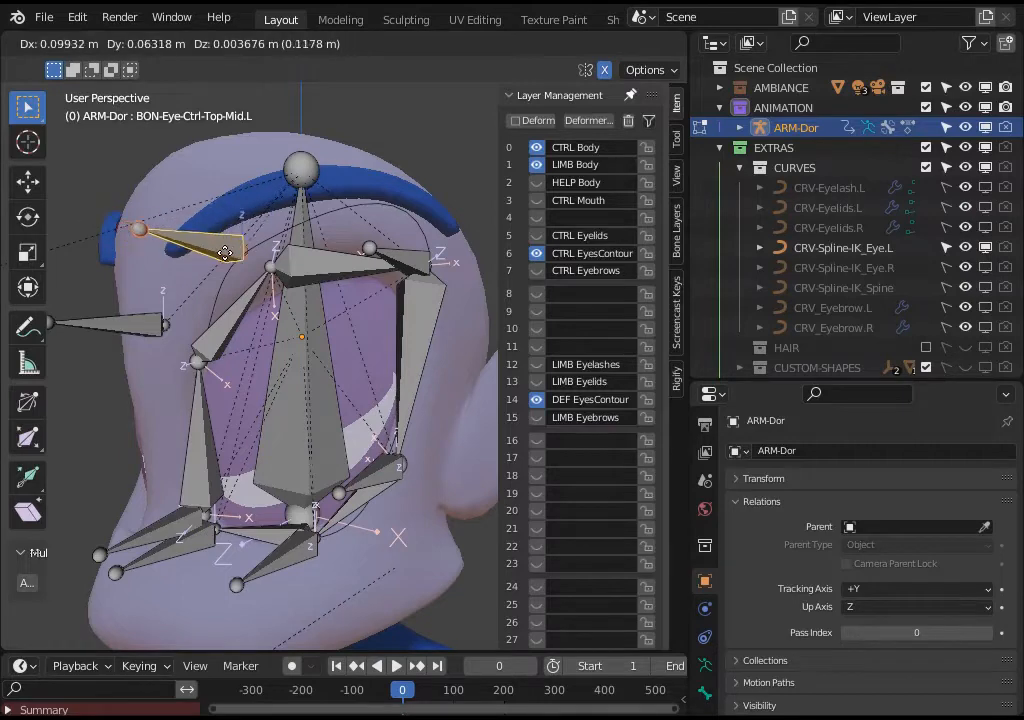
{"action": "right_click", "coordinate": [231, 253]}
{"action": "left_click", "coordinate": [302, 400]}
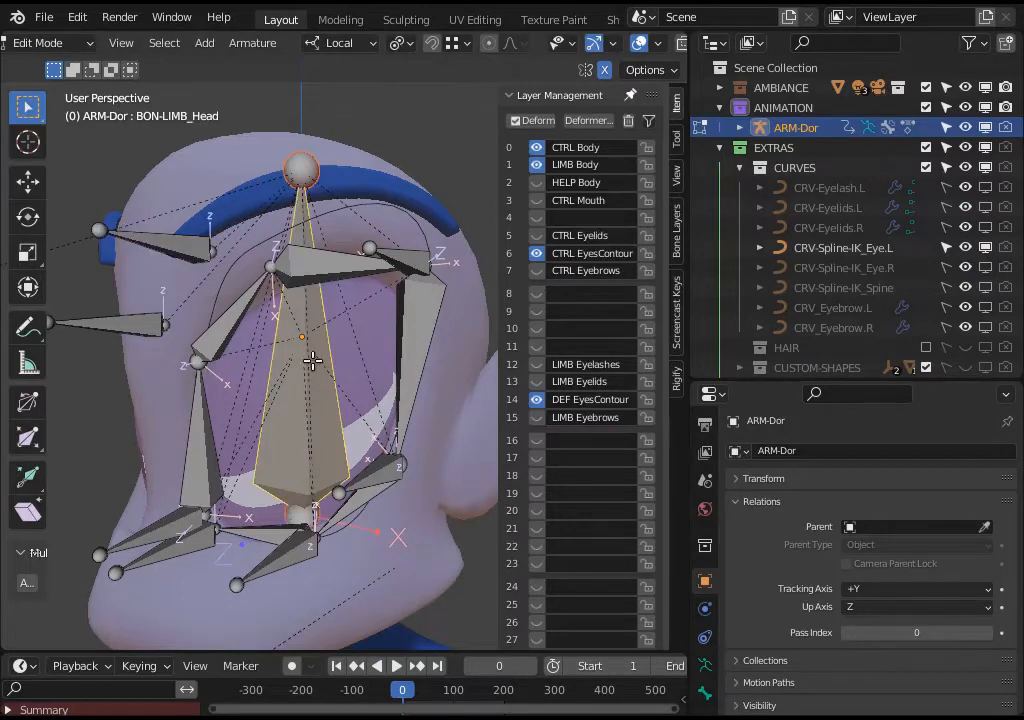
{"action": "left_click", "coordinate": [299, 165]}
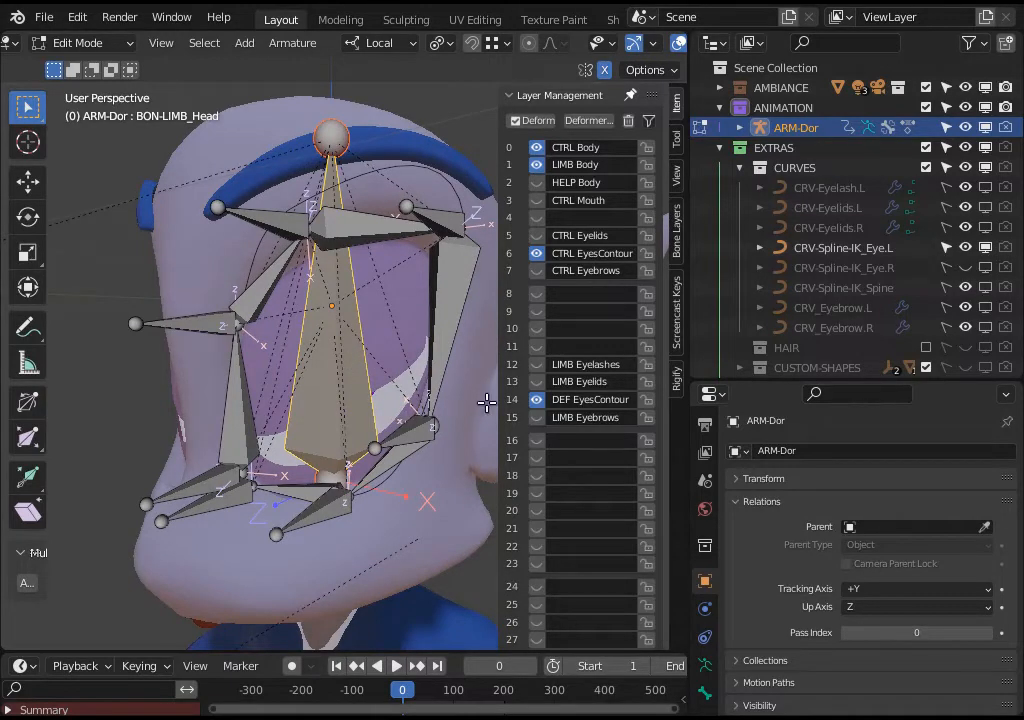
Hide the LIMB Body, CTRL EyesContour and DEF EyesContour bone layers and examine the left eye's curve alone.
{"action": "left_click", "coordinate": [536, 166]}
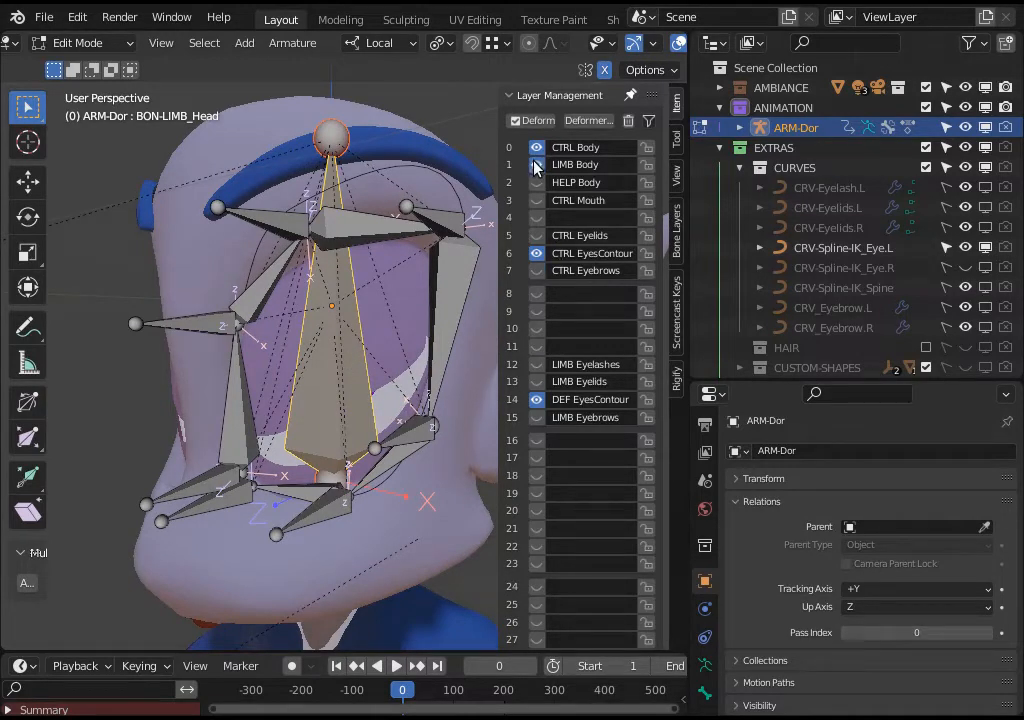
{"action": "left_click", "coordinate": [536, 253]}
{"action": "left_click", "coordinate": [536, 400]}
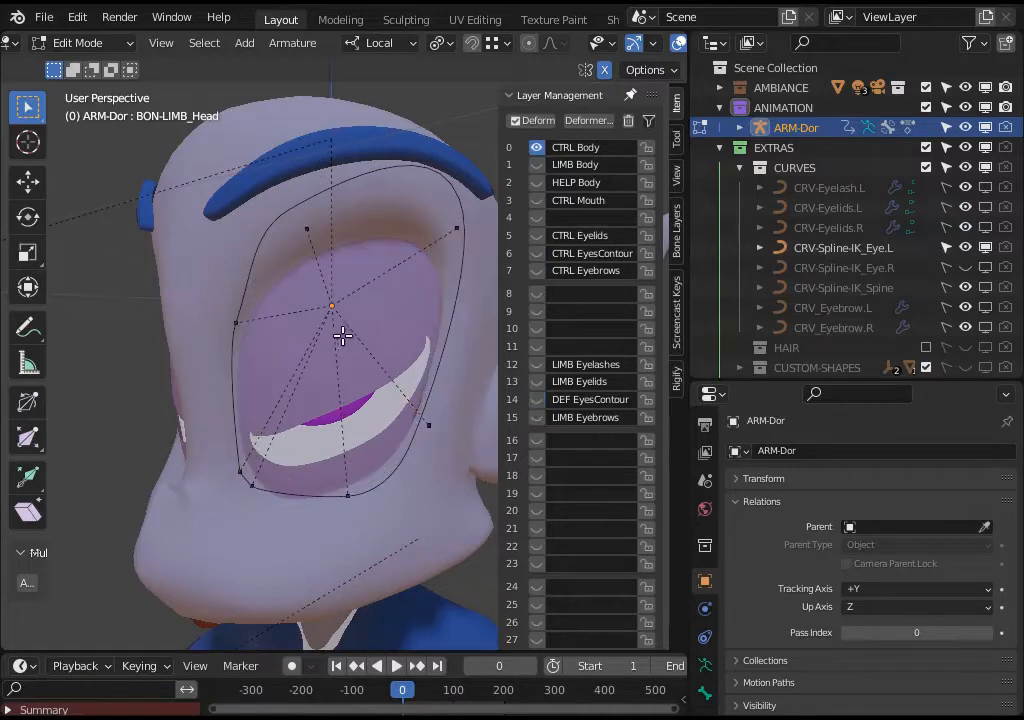
{"action": "middle_click_drag", "start_coordinate": [275, 268], "coordinate": [330, 305]}
{"action": "key", "text": "KP_4"}
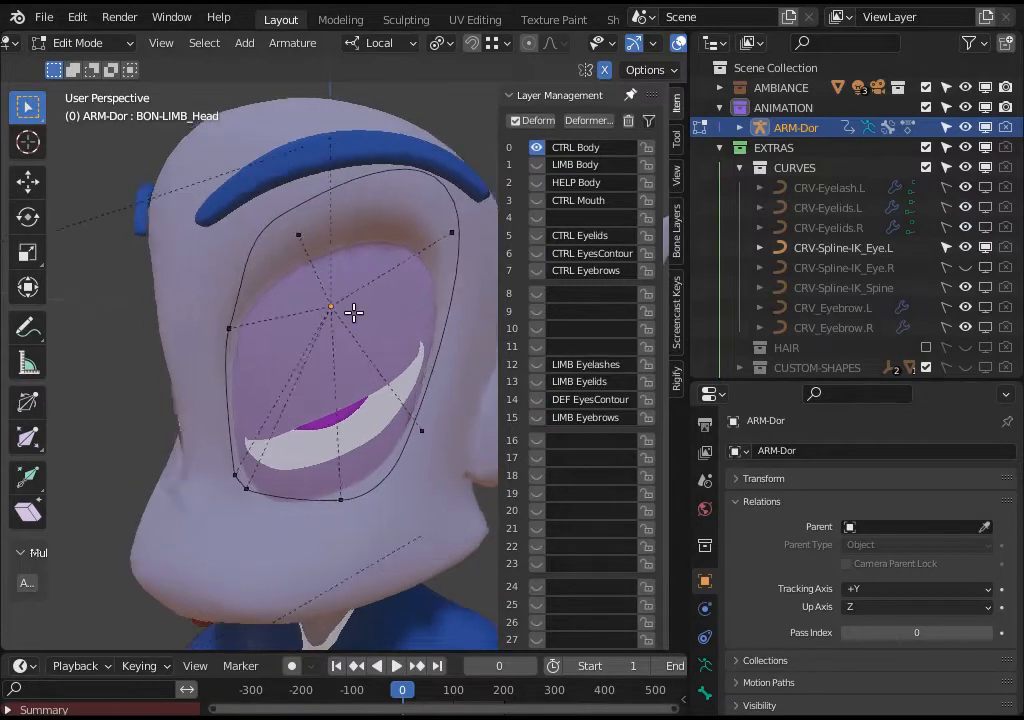
{"action": "key", "text": "KP_6"}
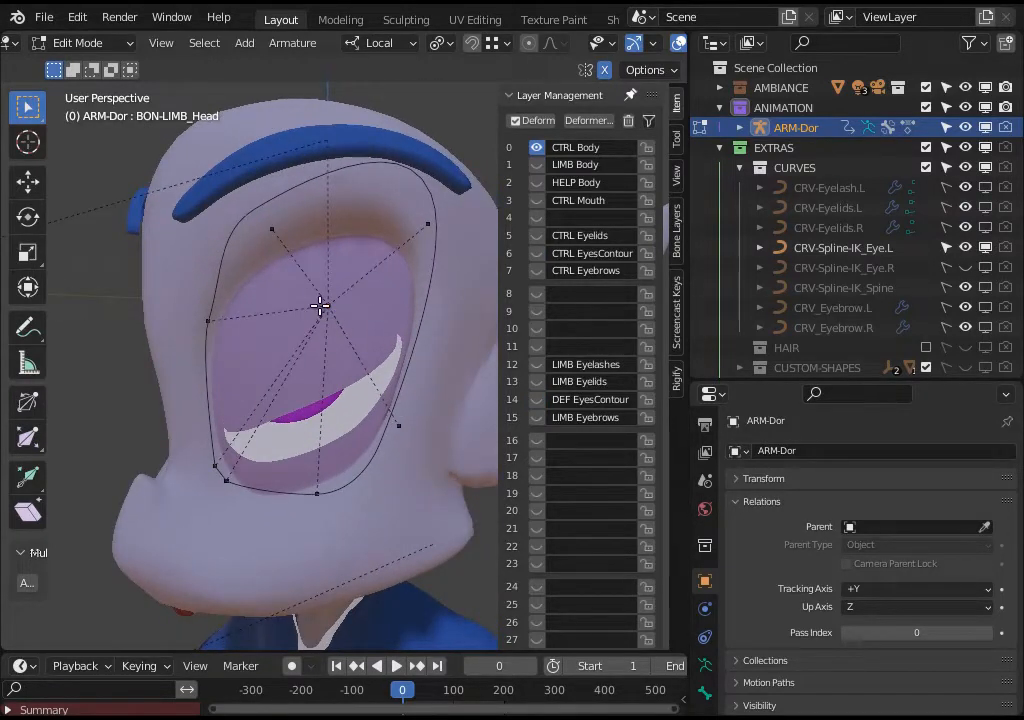
{"action": "middle_click_drag", "start_coordinate": [320, 300], "coordinate": [528, 237]}
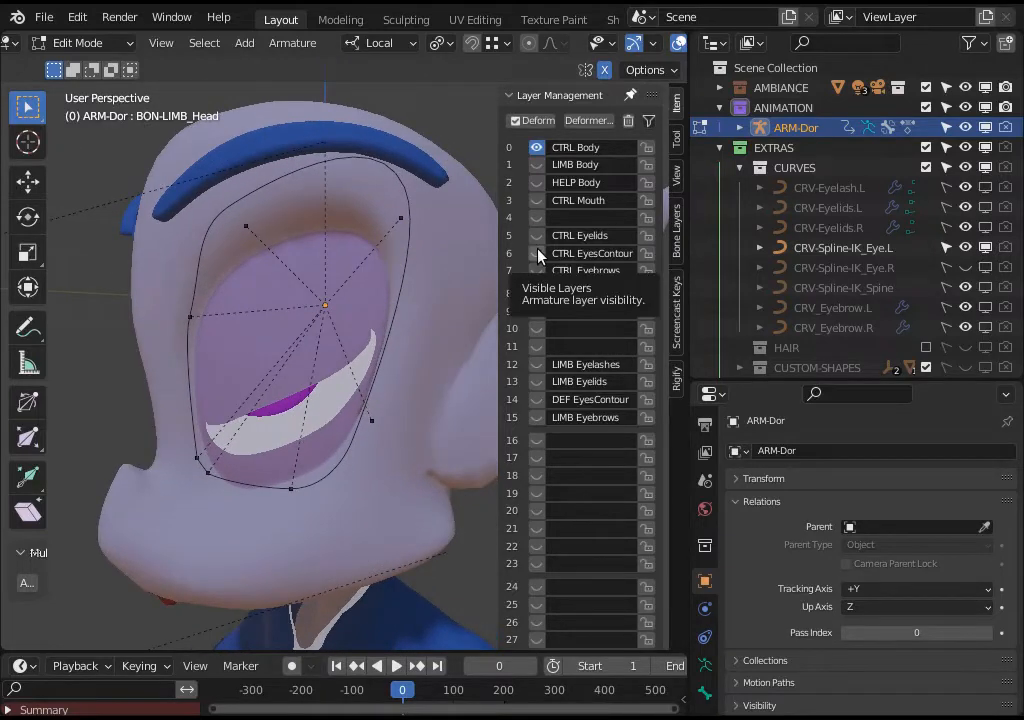
Show the CTRL EyesContour and DEF EyesContour bone layers, and select the CRV-Spline-IK_Eye.L curve in Object Mode.
{"action": "left_click", "coordinate": [537, 254]}
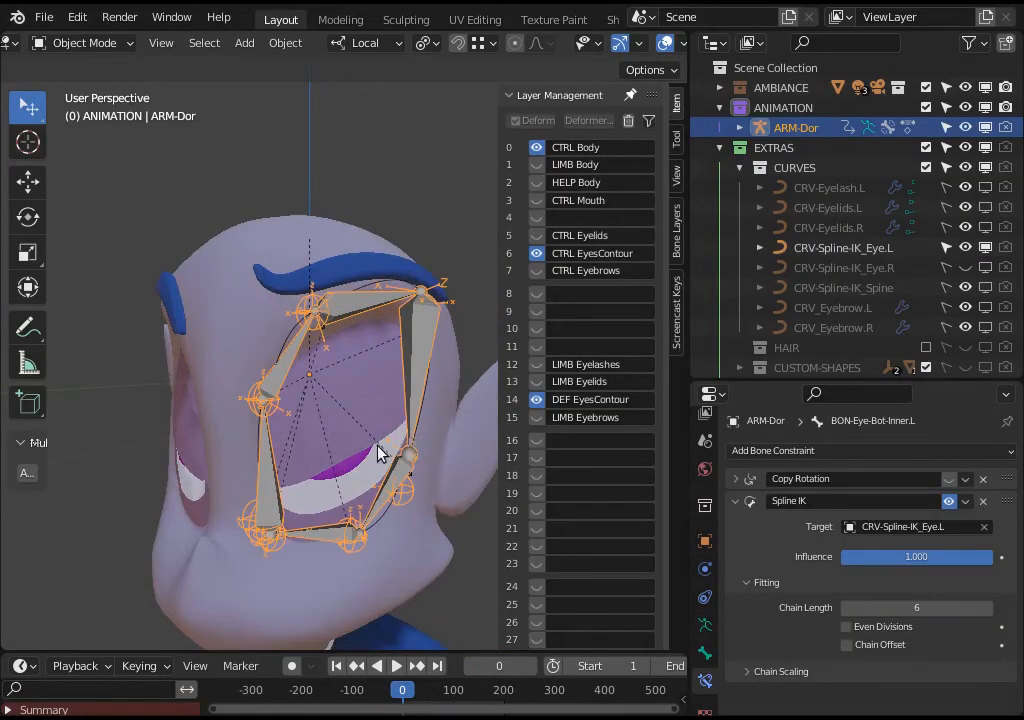
{"action": "scroll", "coordinate": [380, 463], "scroll_direction": "down", "scroll_amount": 3}
{"action": "scroll", "coordinate": [382, 479], "scroll_direction": "up", "scroll_amount": 3}
{"action": "left_click", "coordinate": [290, 333]}
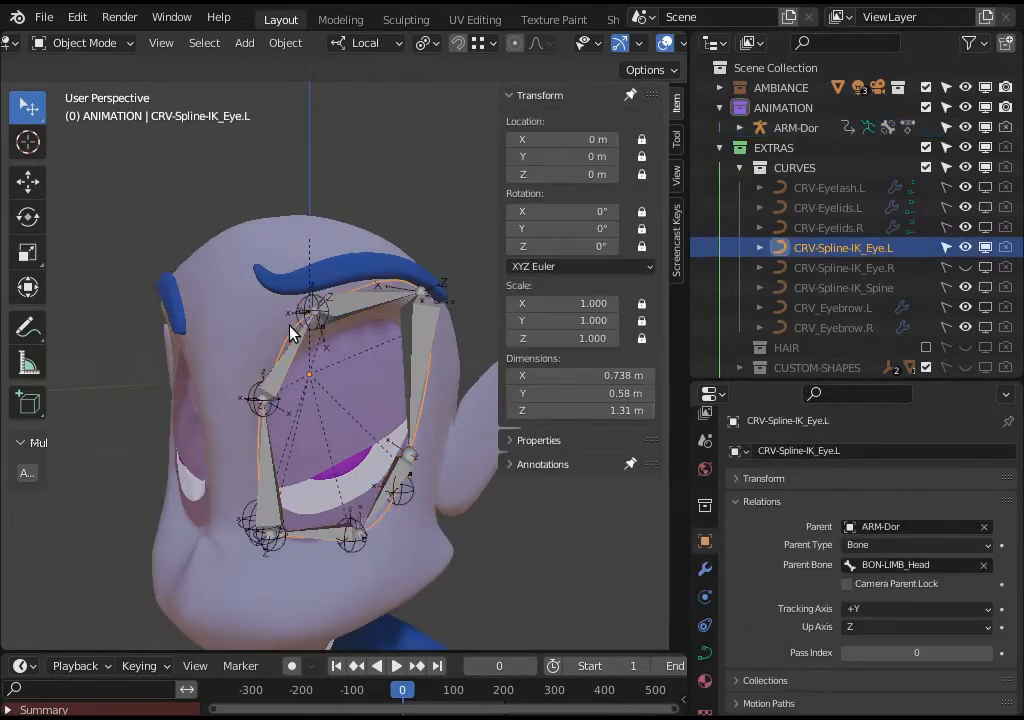
{"action": "scroll", "coordinate": [320, 366], "scroll_direction": "down", "scroll_amount": 3}
{"action": "middle_click_drag", "start_coordinate": [320, 366], "coordinate": [310, 462]}
{"action": "scroll", "coordinate": [340, 418], "scroll_direction": "up", "scroll_amount": 2}
{"action": "scroll", "coordinate": [313, 384], "scroll_direction": "down", "scroll_amount": 4}
{"action": "middle_click_drag", "start_coordinate": [320, 307], "coordinate": [376, 311]}
{"action": "scroll", "coordinate": [316, 394], "scroll_direction": "up", "scroll_amount": 3}
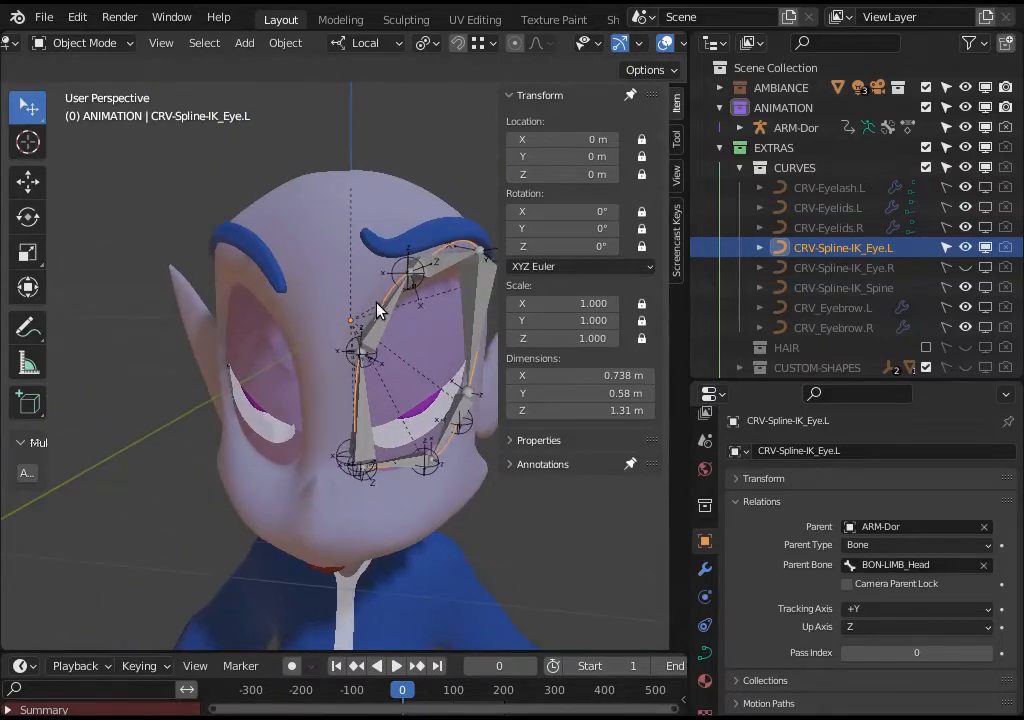
{"action": "middle_click_drag", "start_coordinate": [308, 309], "coordinate": [272, 309]}
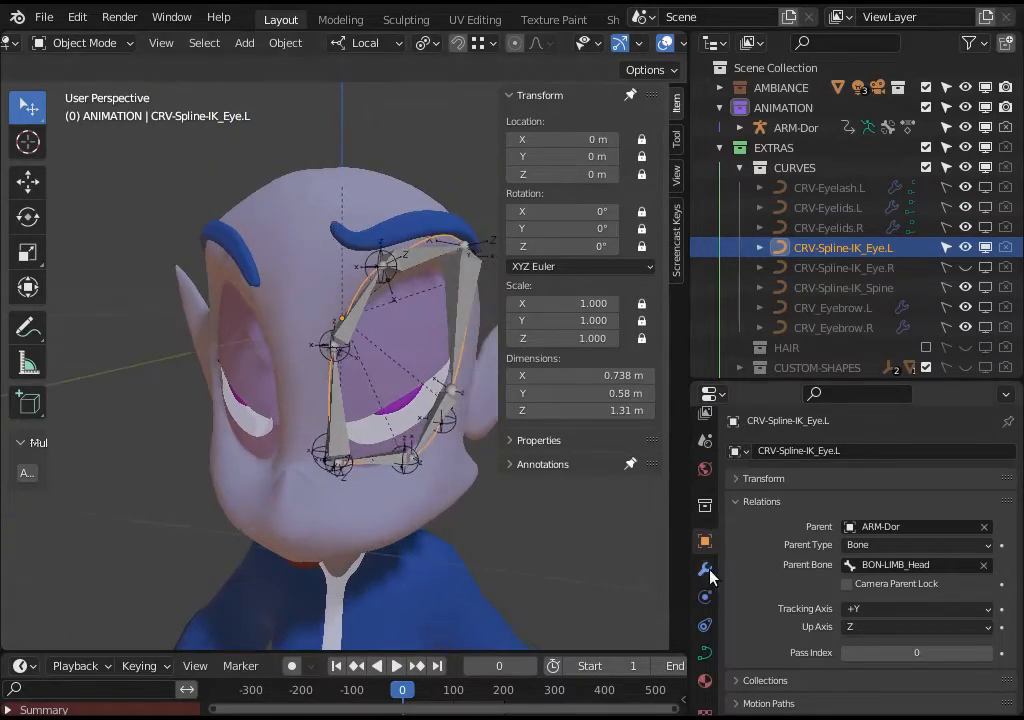
Add a Mirror modifier on the X axis to CRV-Spline-IK_Eye.L and compare the curve with its viewport display off and on.
{"action": "left_click", "coordinate": [705, 570]}
{"action": "left_click", "coordinate": [832, 450]}
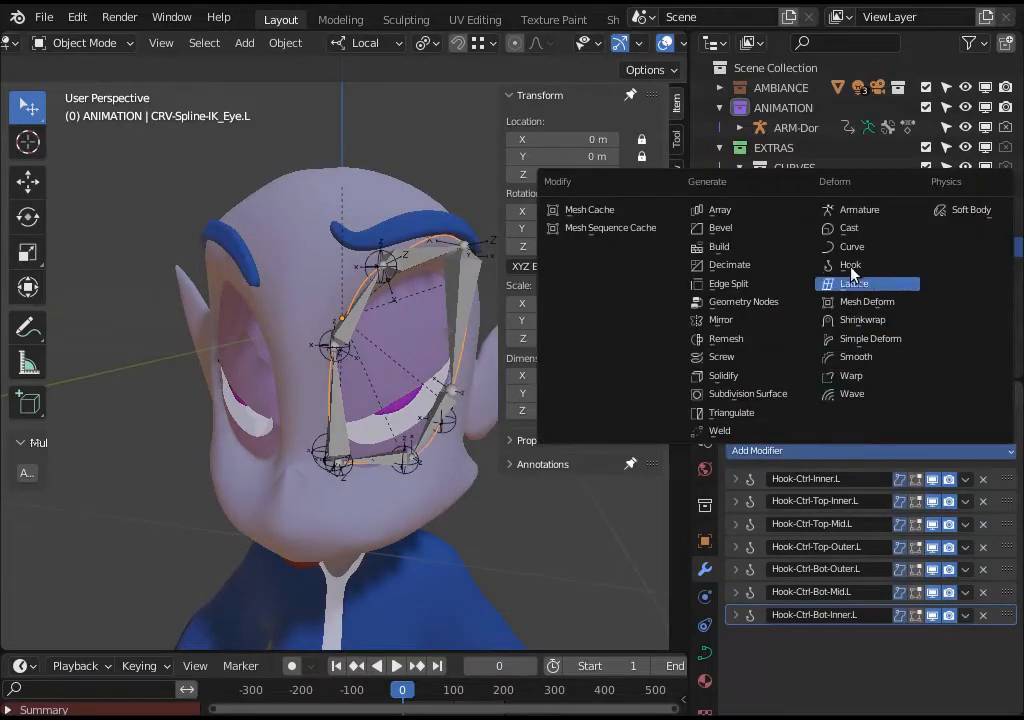
{"action": "left_click", "coordinate": [754, 325]}
{"action": "scroll", "coordinate": [876, 634], "scroll_direction": "down", "scroll_amount": 3}
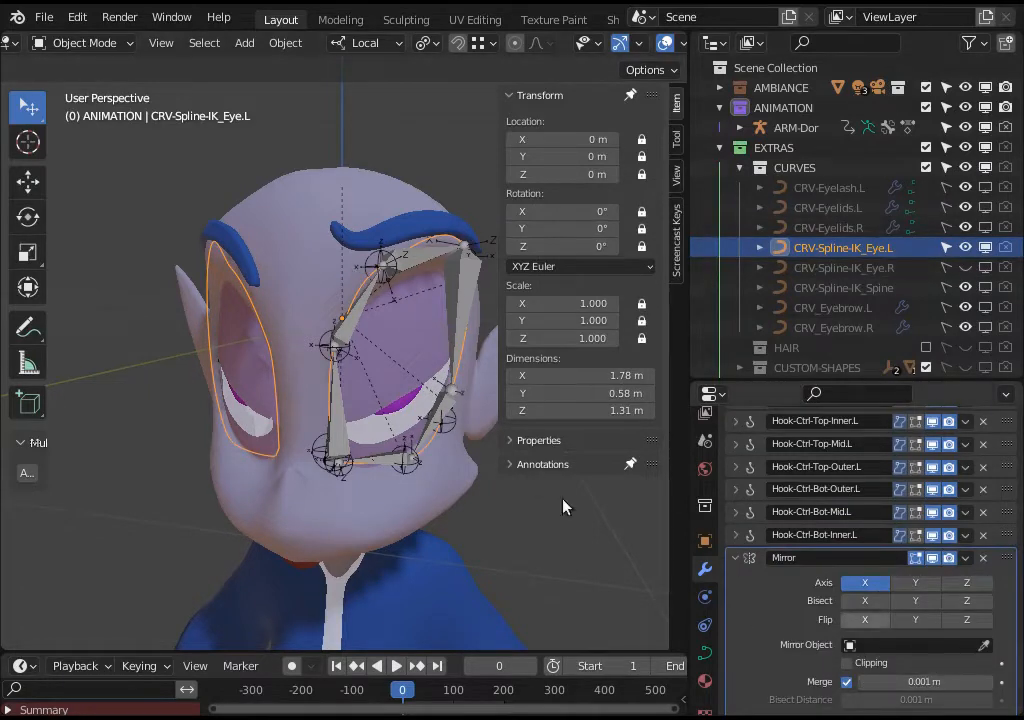
{"action": "scroll", "coordinate": [941, 624], "scroll_direction": "down", "scroll_amount": 1}
{"action": "left_click", "coordinate": [934, 536]}
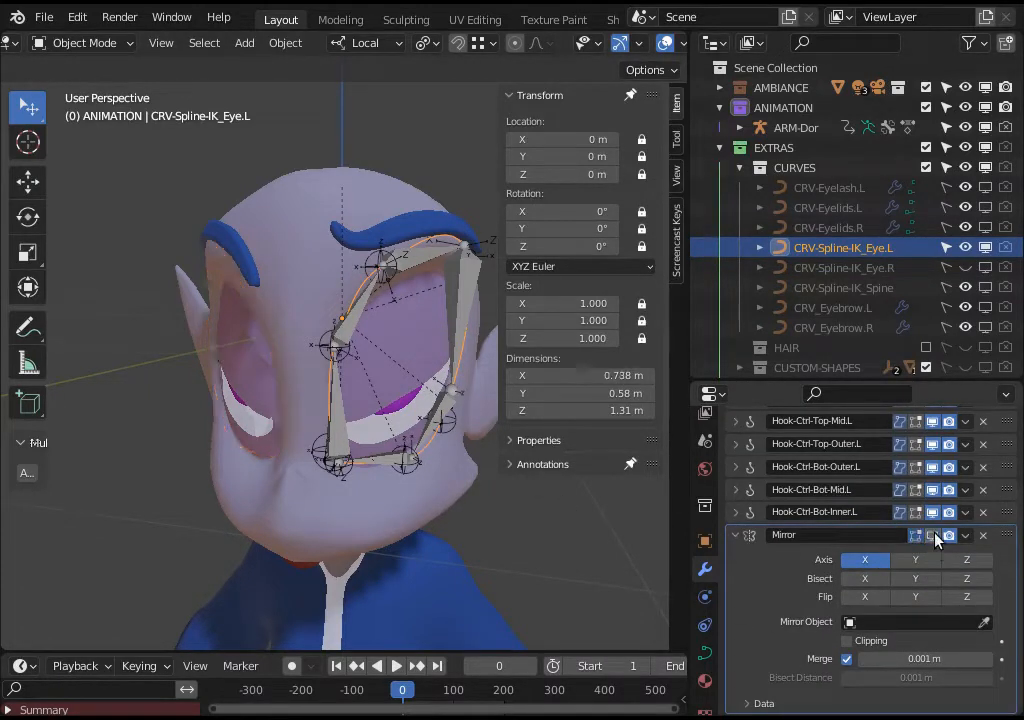
{"action": "left_click", "coordinate": [934, 535]}
{"action": "left_click", "coordinate": [934, 536]}
{"action": "left_click", "coordinate": [934, 536]}
Try to apply the Mirror modifier on CRV-Spline-IK_Eye.L, and remove the modifier.
{"action": "left_click", "coordinate": [966, 536]}
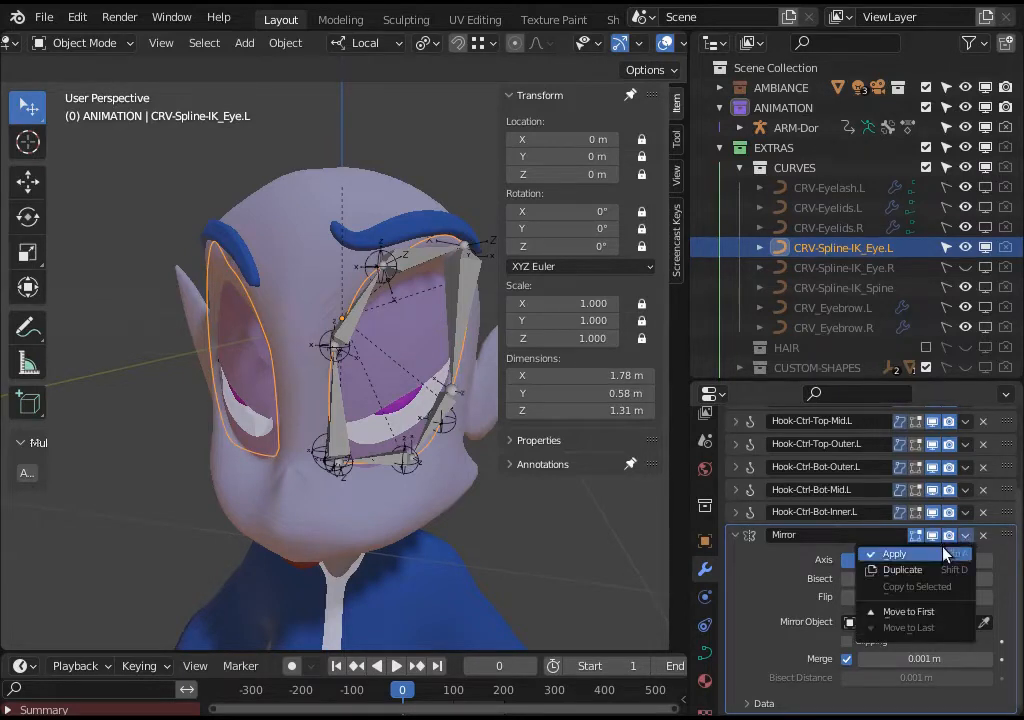
{"action": "left_click", "coordinate": [893, 554]}
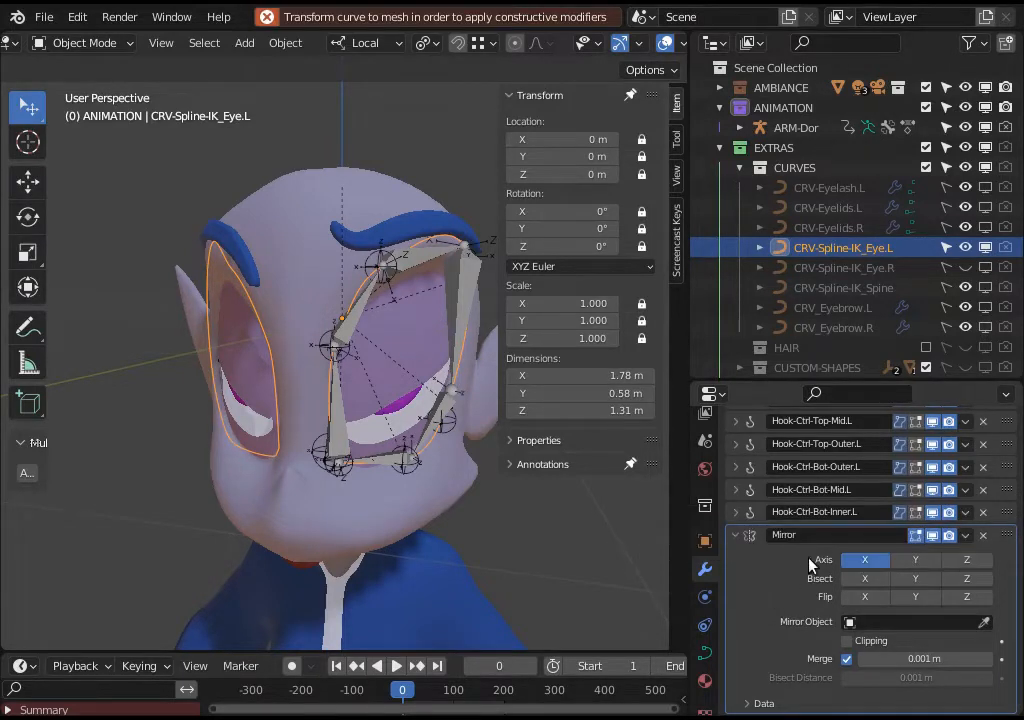
{"action": "left_click", "coordinate": [984, 535]}
Examine the left eye's curve, control bones and deform chain from several angles alongside the curve's Hook modifiers.
{"action": "middle_click_drag", "start_coordinate": [270, 320], "coordinate": [371, 311]}
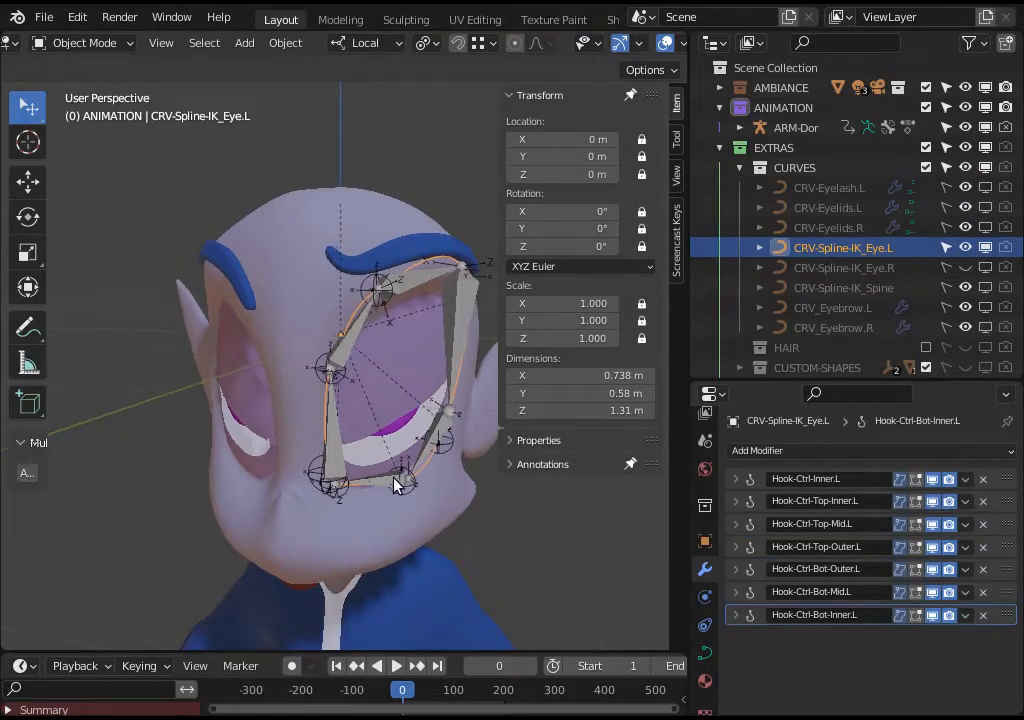
{"action": "middle_click_drag", "start_coordinate": [386, 457], "coordinate": [330, 432]}
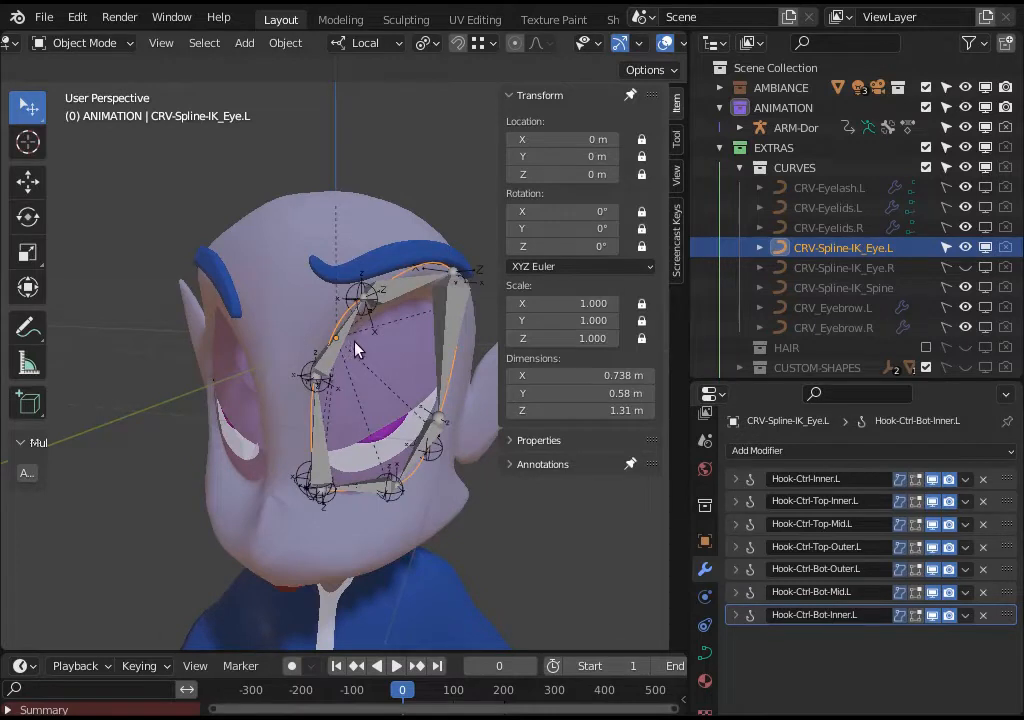
{"action": "middle_click_drag", "start_coordinate": [355, 348], "coordinate": [325, 345]}
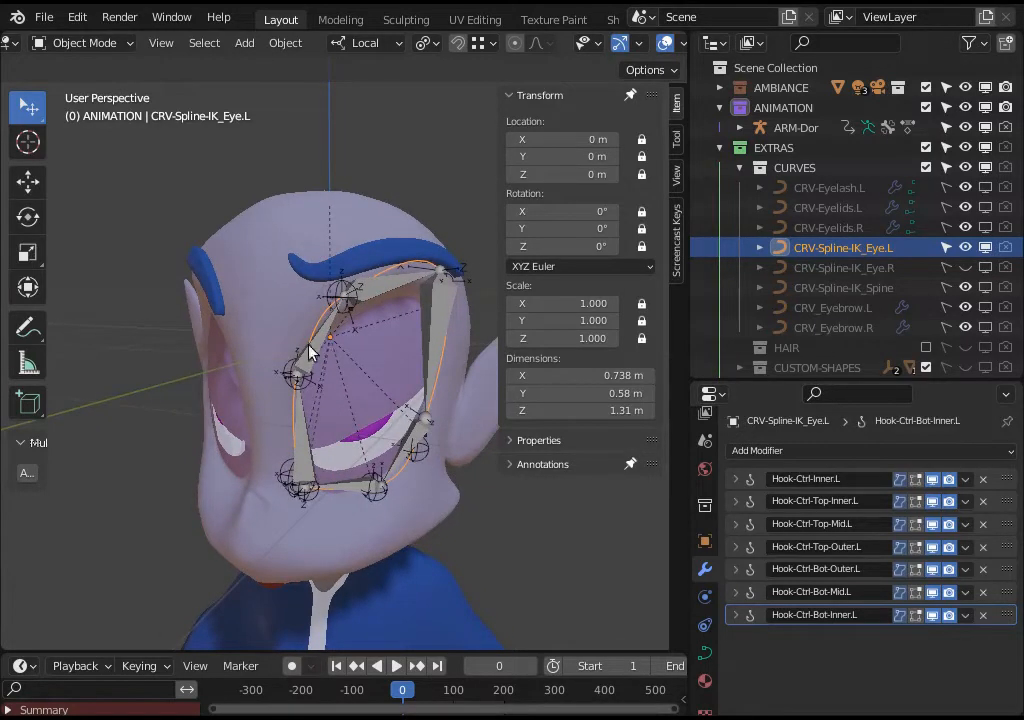
{"action": "mouse_move", "coordinate": [350, 384]}
{"action": "middle_mouse_down"}
{"action": "mouse_move", "coordinate": [392, 402]}
{"action": "mouse_move", "coordinate": [350, 382]}
{"action": "mouse_move", "coordinate": [358, 372]}
{"action": "middle_mouse_up"}
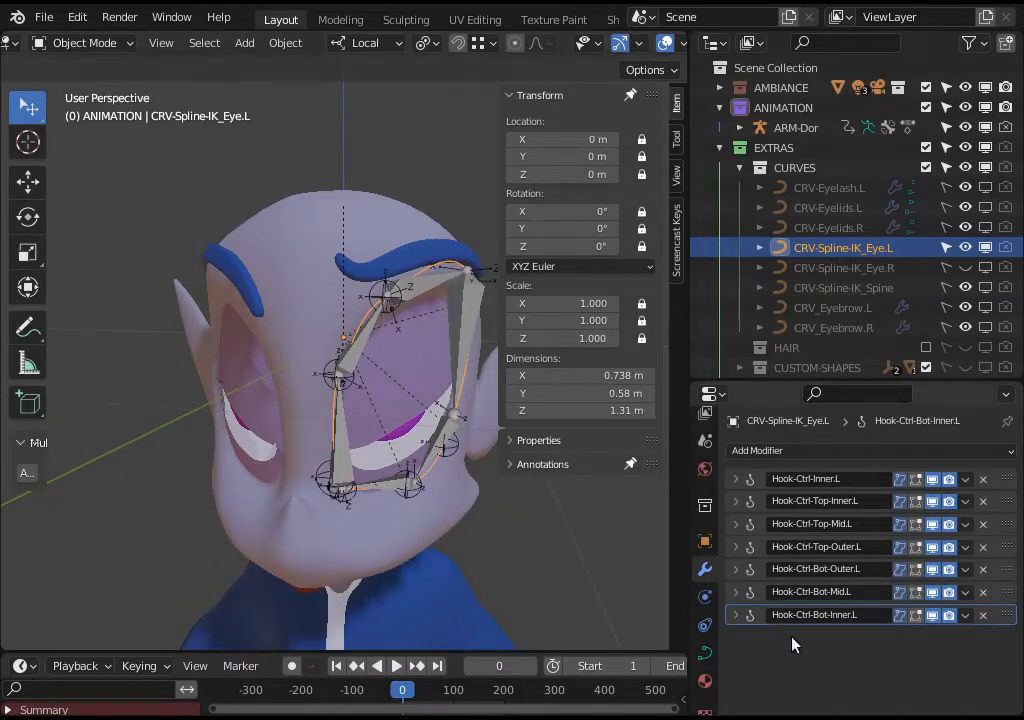
{"action": "middle_click_drag", "start_coordinate": [489, 472], "coordinate": [445, 457]}
{"action": "scroll", "coordinate": [445, 457], "scroll_direction": "up", "scroll_amount": 1}
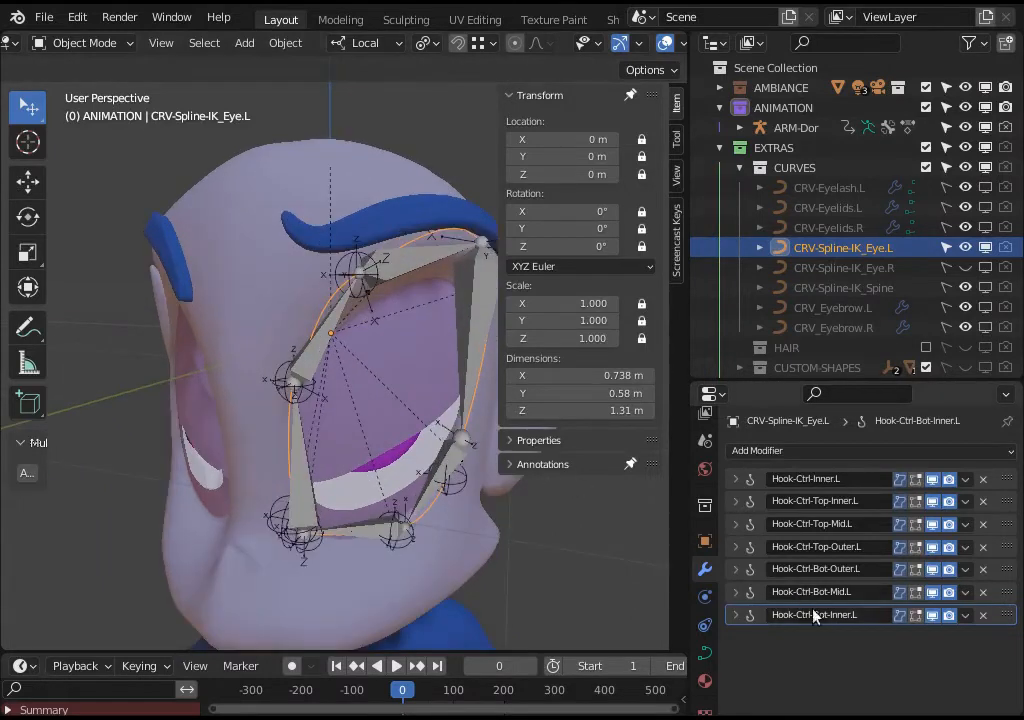
{"action": "scroll", "coordinate": [384, 411], "scroll_direction": "down", "scroll_amount": 1}
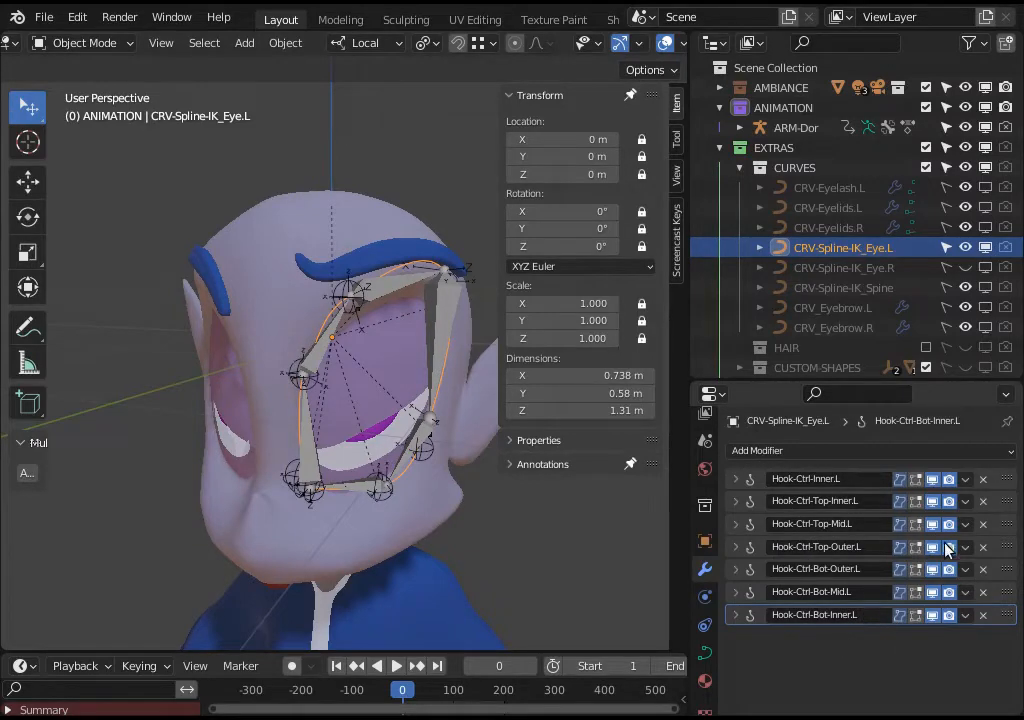
{"action": "middle_click_drag", "start_coordinate": [366, 472], "coordinate": [361, 473]}
Select ARM-Dor and put it in Pose Mode, switching briefly back to Object Mode to compare the eye's bones.
{"action": "key", "text": "ctrl+Tab"}
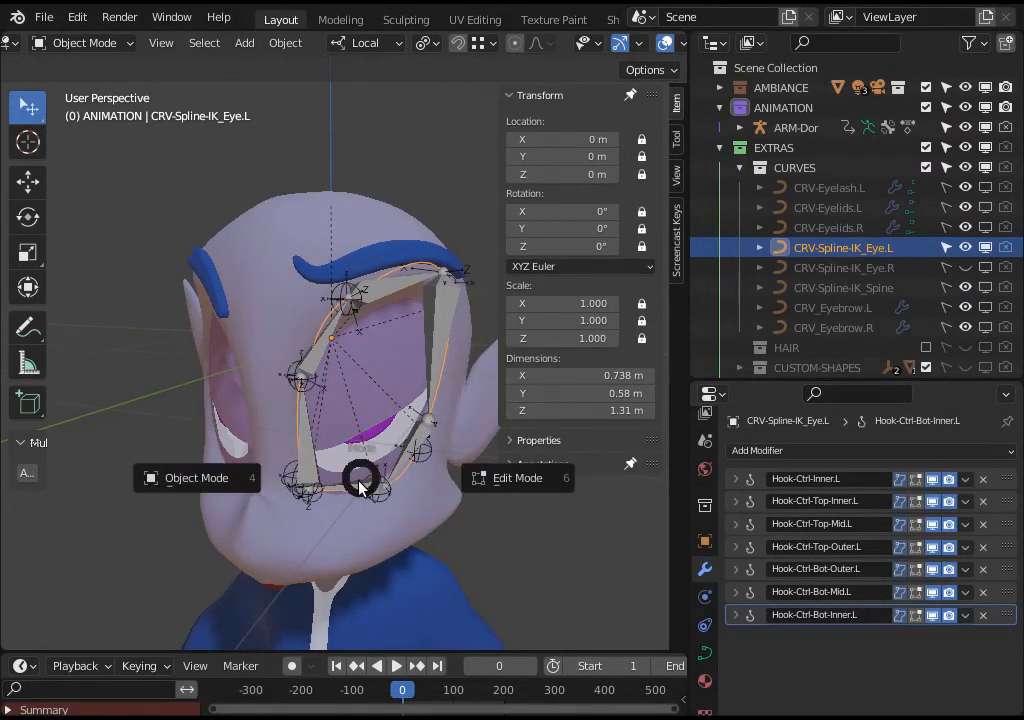
{"action": "key", "text": "Escape"}
{"action": "left_click", "coordinate": [361, 486]}
{"action": "key", "text": "ctrl+Tab"}
{"action": "key", "text": "a"}
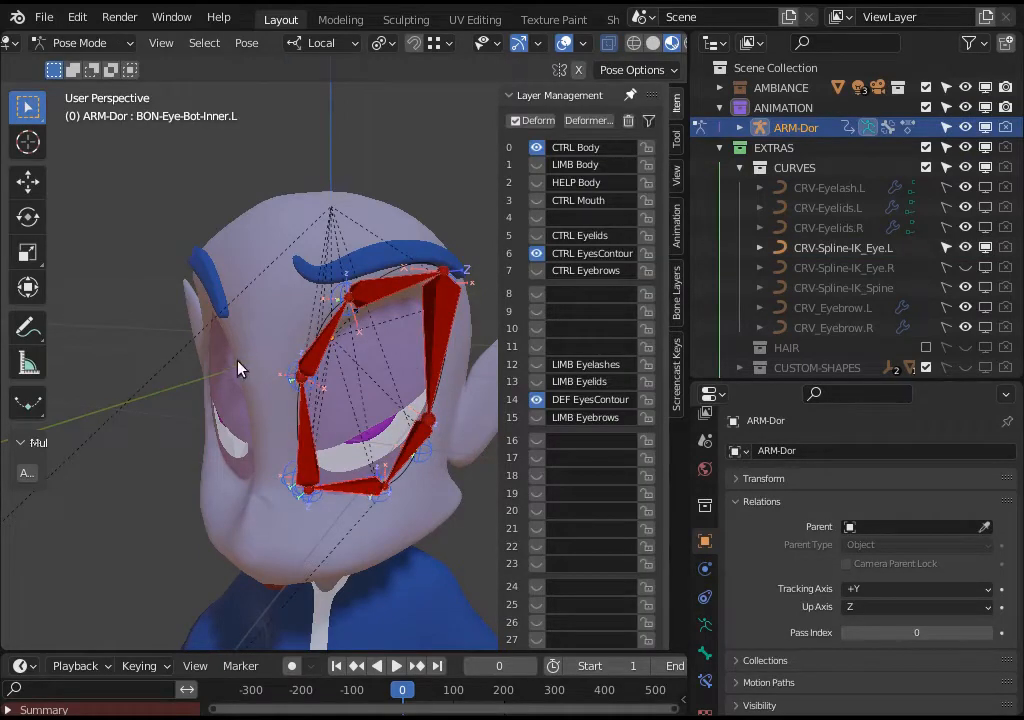
{"action": "middle_click_drag", "start_coordinate": [238, 369], "coordinate": [393, 366]}
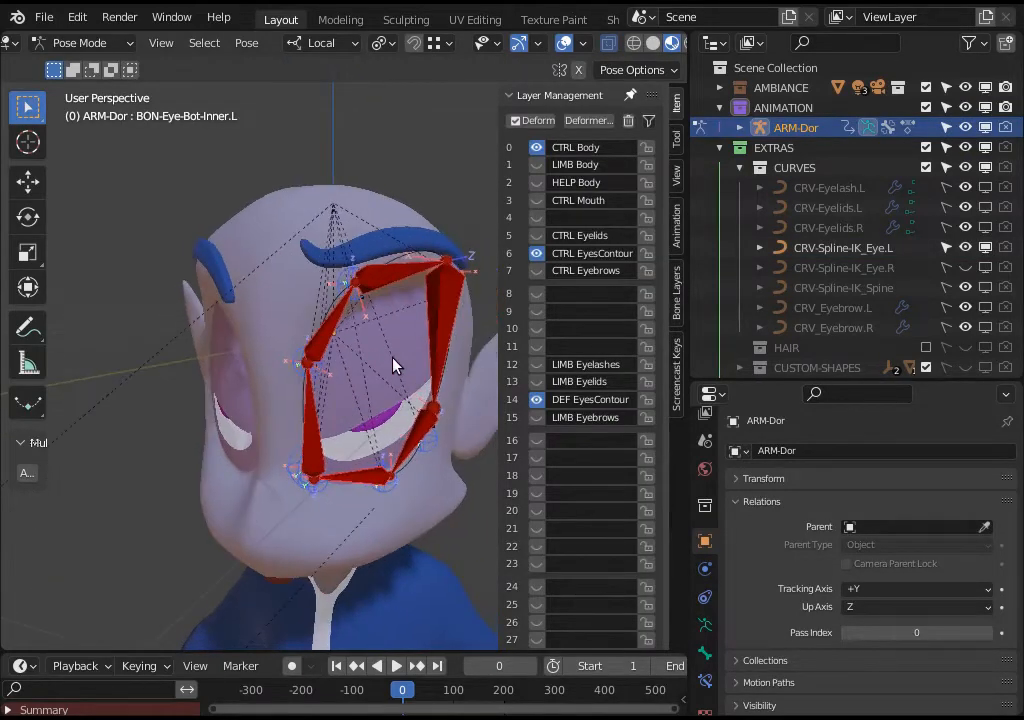
{"action": "key", "text": "ctrl+Tab"}
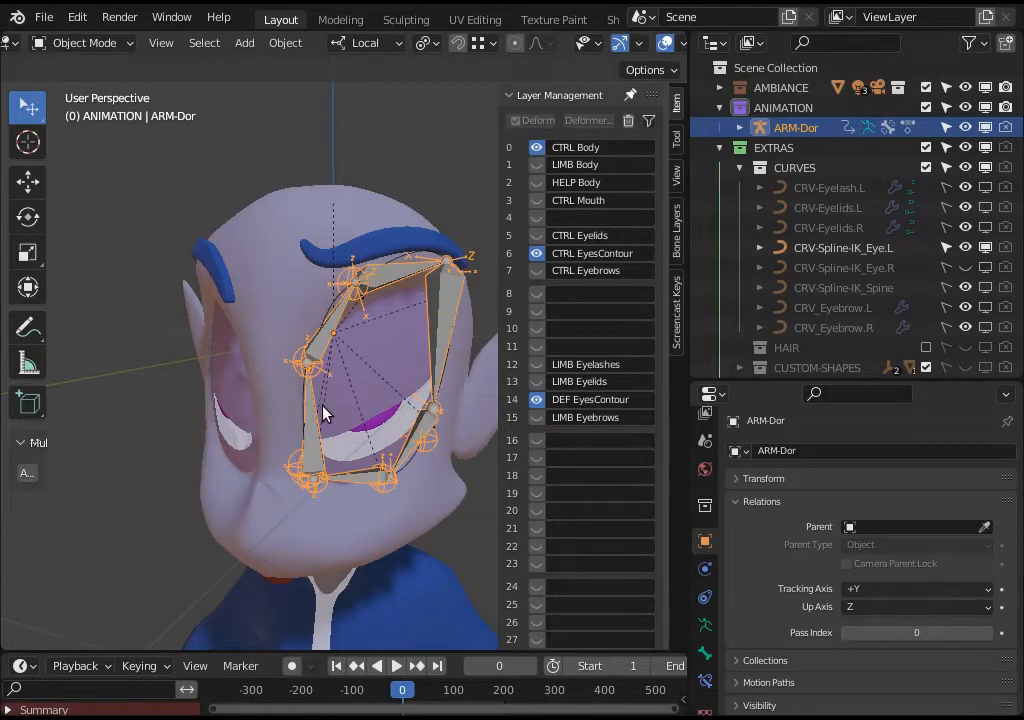
{"action": "middle_click_drag", "start_coordinate": [223, 410], "coordinate": [249, 418]}
{"action": "key", "text": "ctrl+Tab"}
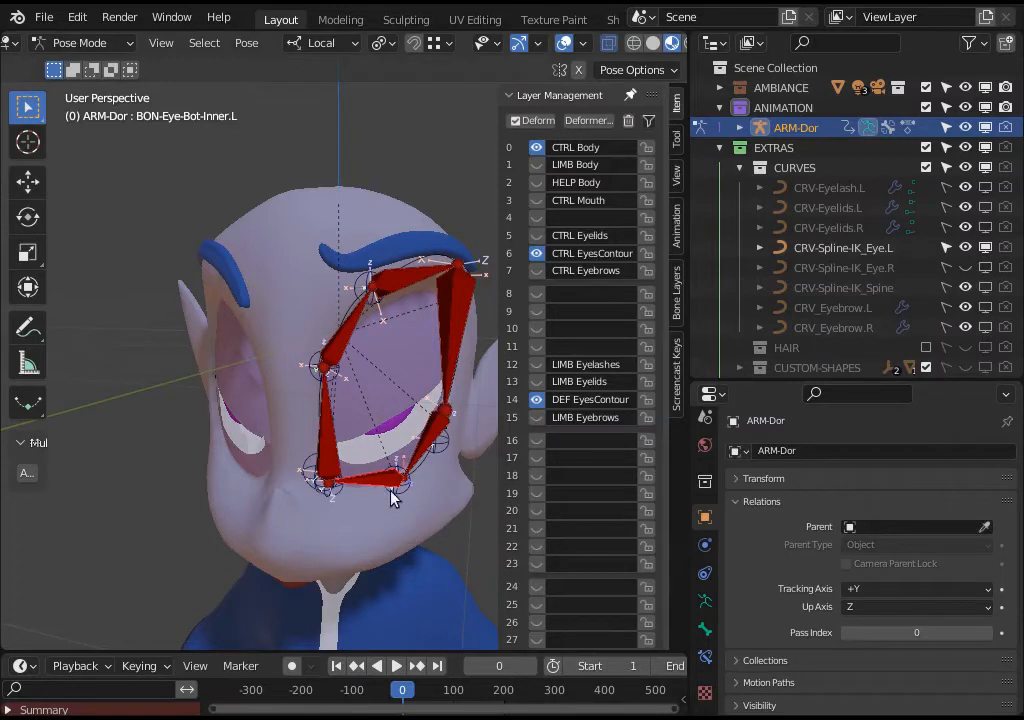
Examine the Spline IK constraint on BON-Eye-Bot-Inner.L and browse its available target curves without changing the target.
{"action": "left_click", "coordinate": [705, 656]}
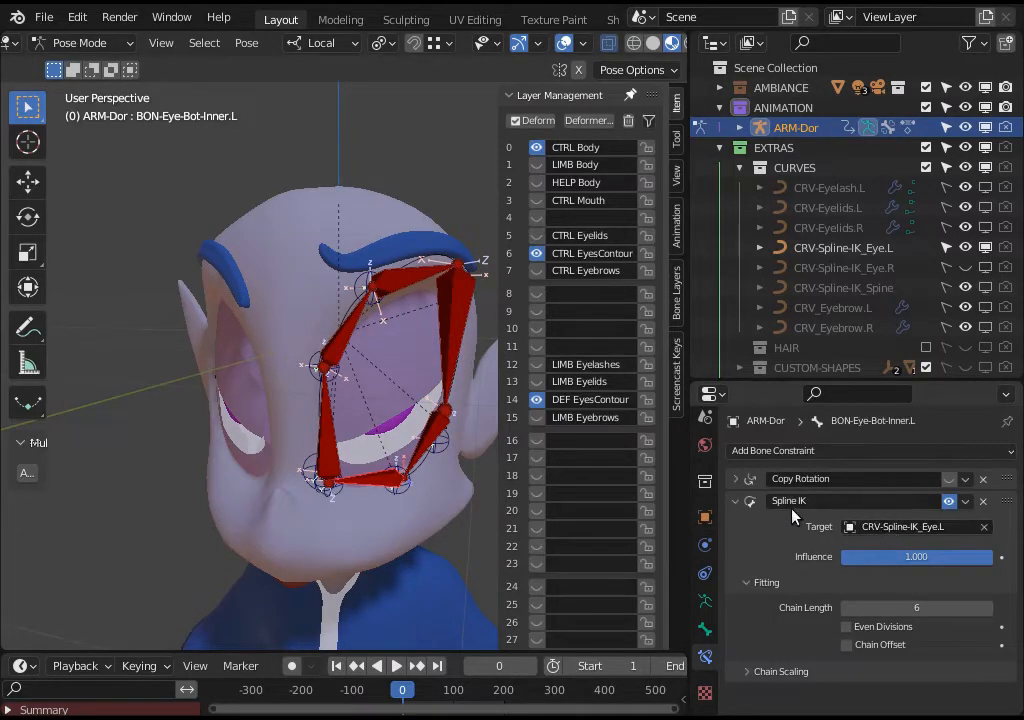
{"action": "left_click", "coordinate": [877, 530]}
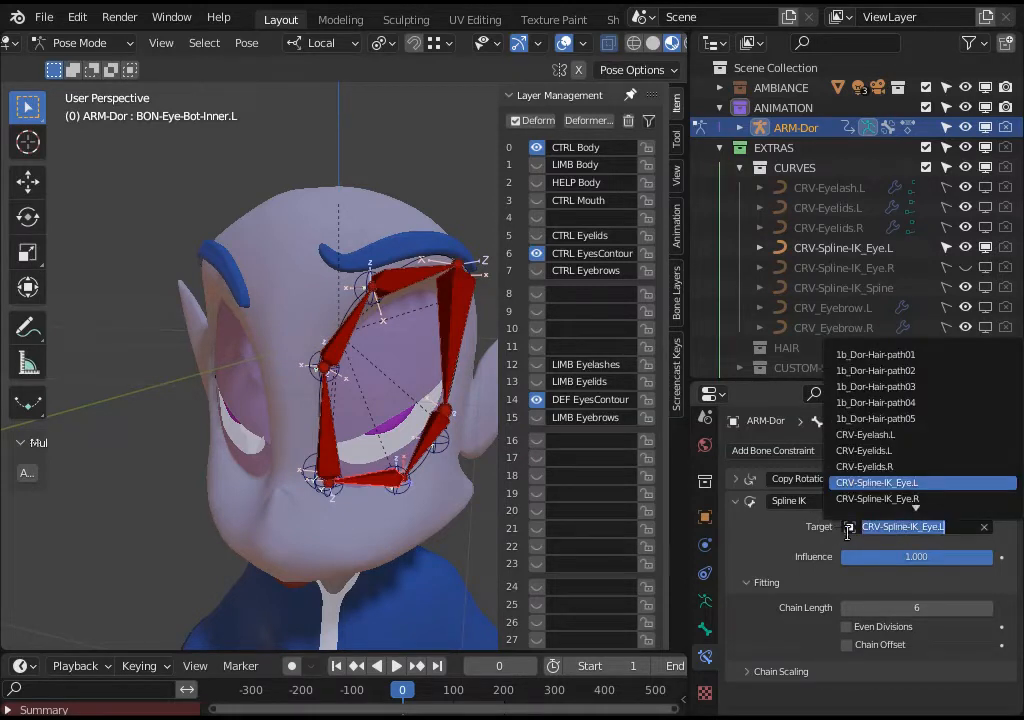
{"action": "left_click", "coordinate": [900, 527]}
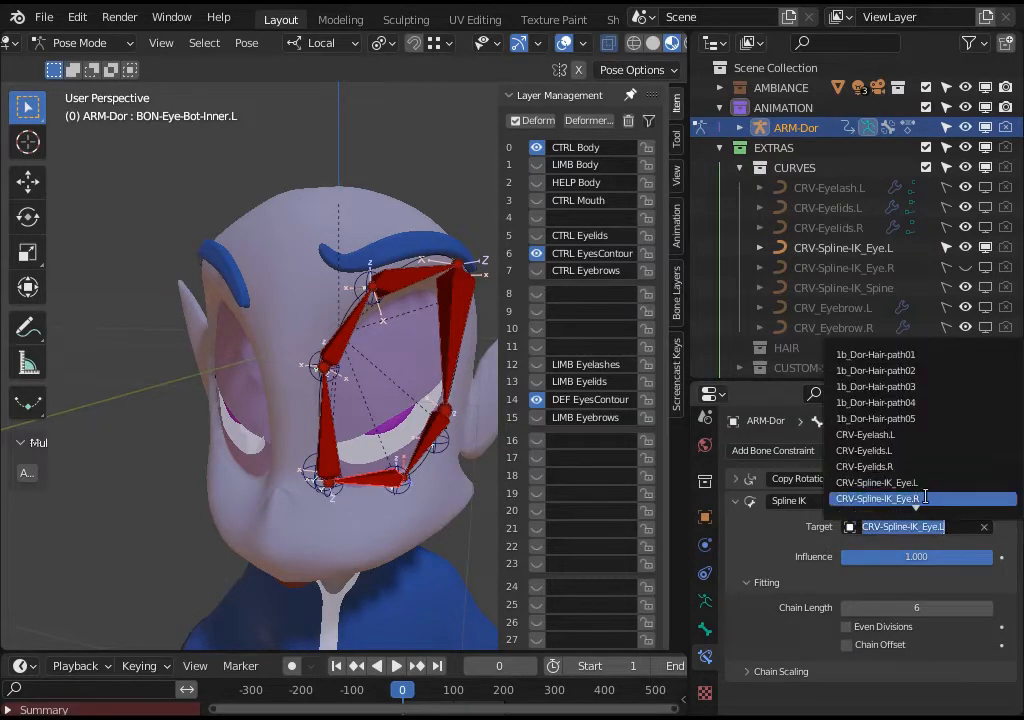
{"action": "key", "text": "Escape"}
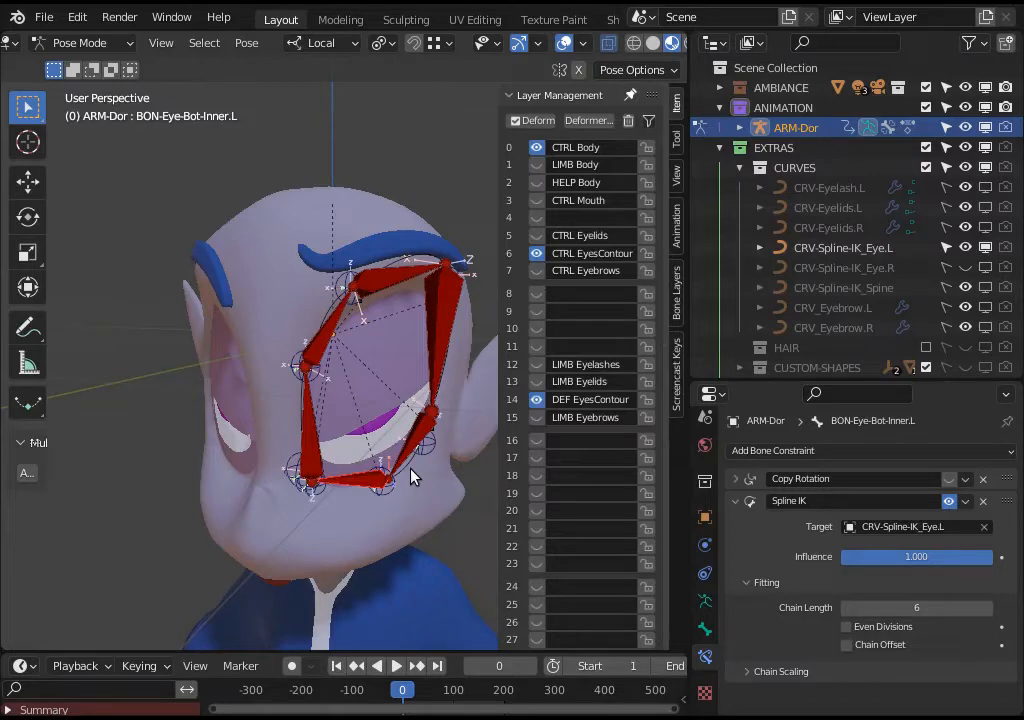
{"action": "middle_click_drag", "start_coordinate": [410, 476], "coordinate": [305, 470]}
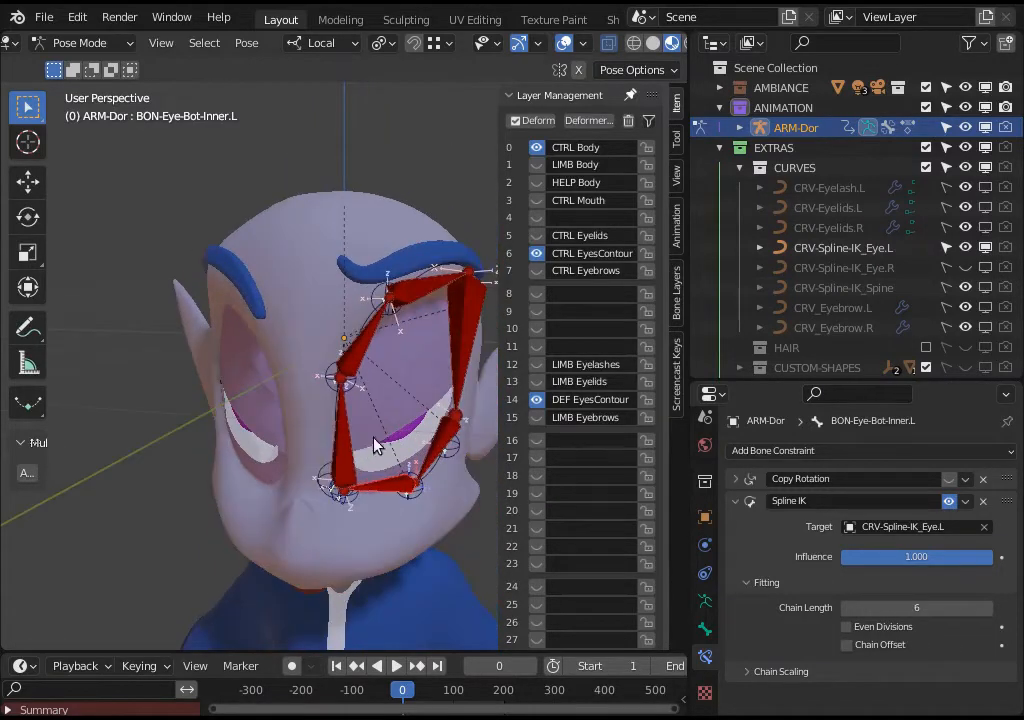
{"action": "middle_click_drag", "start_coordinate": [384, 372], "coordinate": [435, 343]}
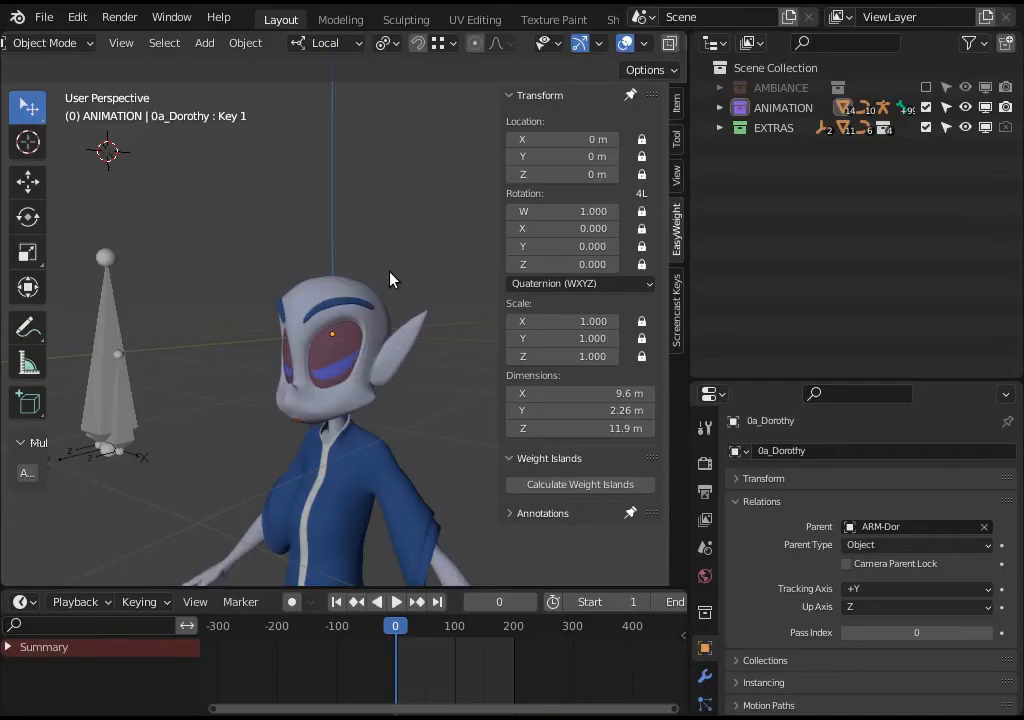
{"action": "middle_click_drag", "start_coordinate": [391, 279], "coordinate": [354, 334]}
{"action": "scroll", "coordinate": [275, 372], "scroll_direction": "up", "scroll_amount": 3}
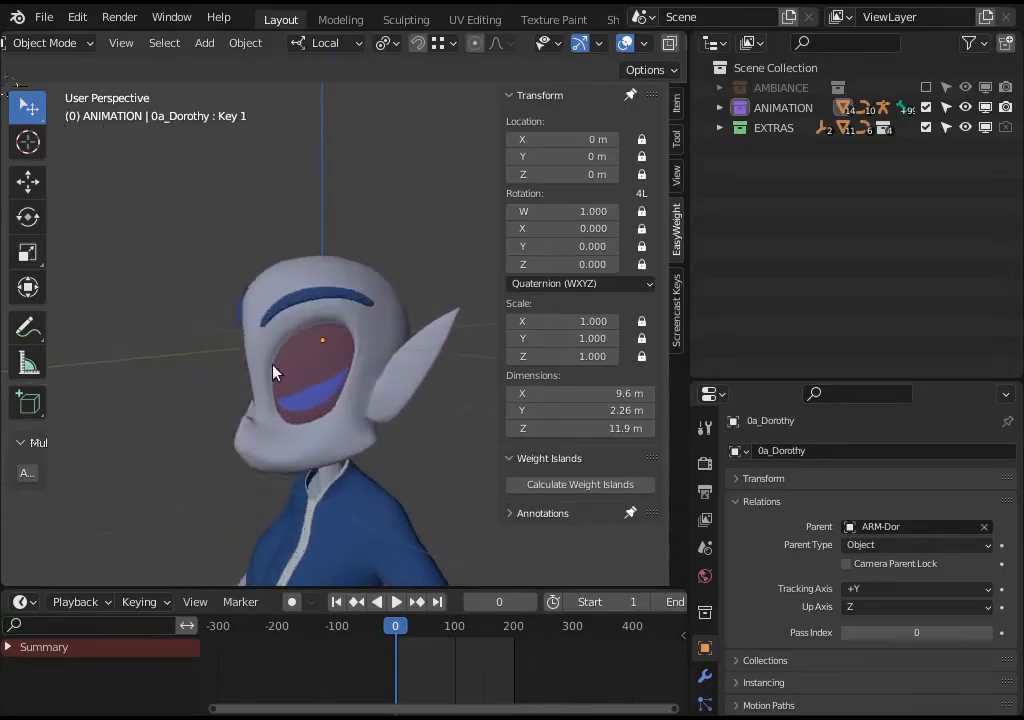
{"action": "scroll", "coordinate": [273, 372], "scroll_direction": "down", "scroll_amount": 3}
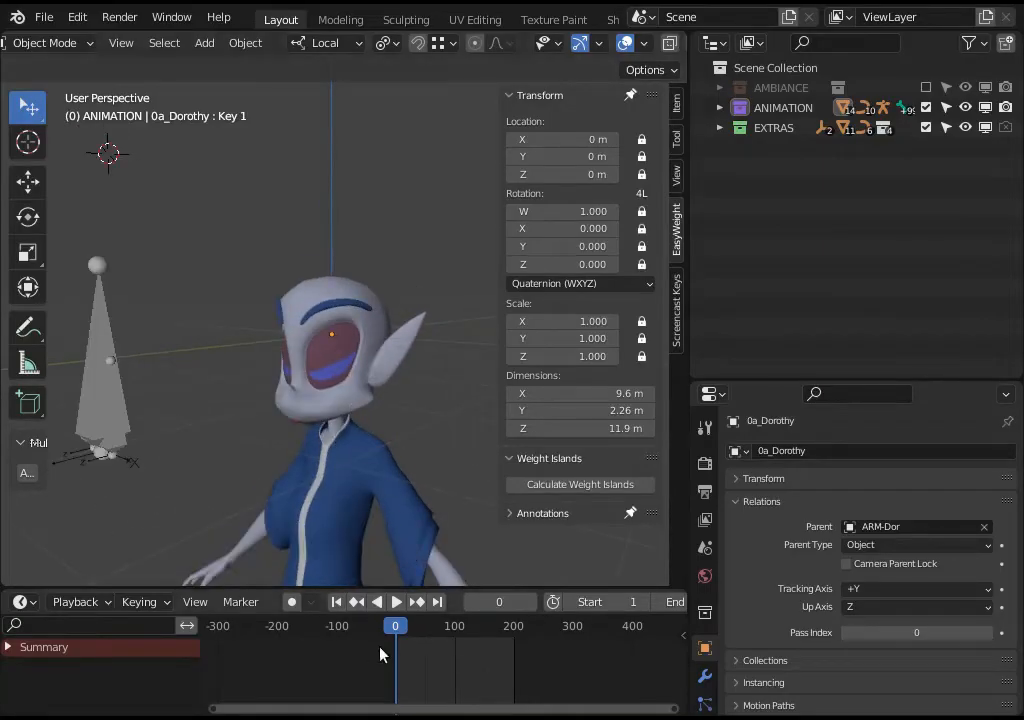
{"action": "key", "text": "space"}
{"action": "middle_click_drag", "start_coordinate": [250, 469], "coordinate": [260, 249]}
{"action": "left_click", "coordinate": [288, 313]}
{"action": "left_click", "coordinate": [86, 314]}
{"action": "left_click", "coordinate": [350, 289]}
{"action": "left_click", "coordinate": [322, 270]}
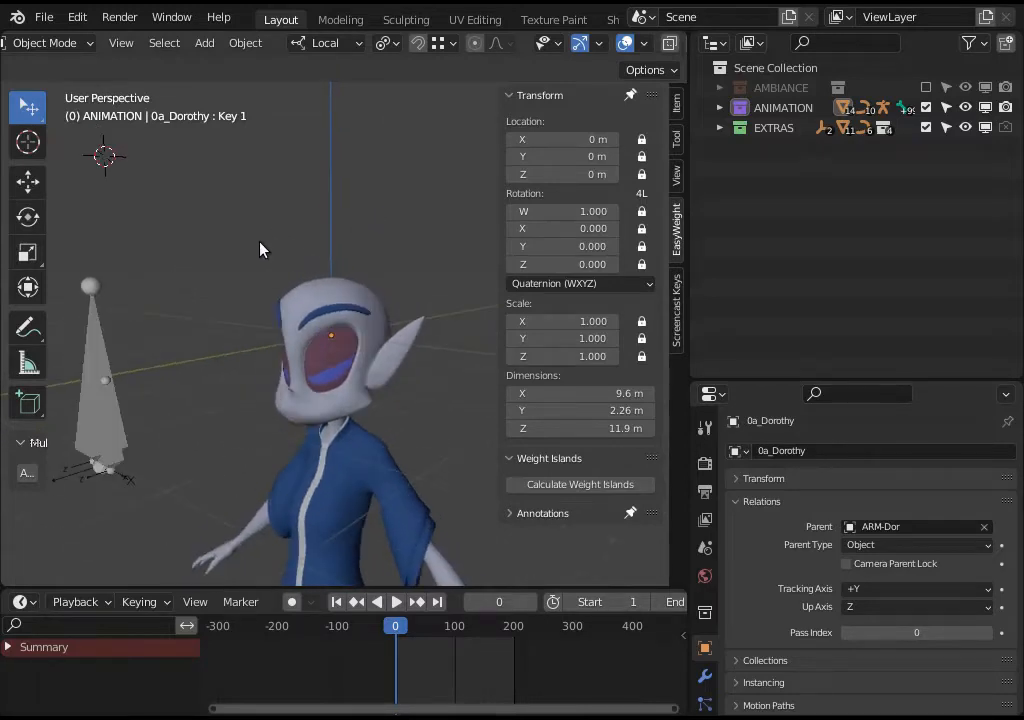
{"action": "middle_click_drag", "start_coordinate": [248, 299], "coordinate": [229, 395]}
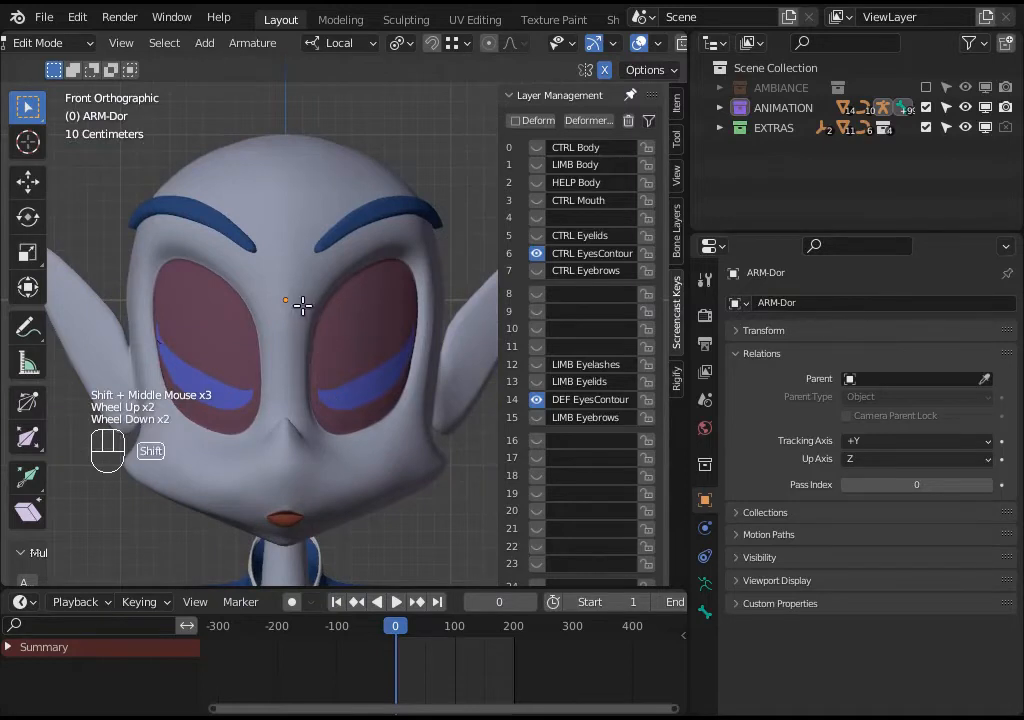
Reset the 3D cursor to the world origin, add a bone there and move it beside Dorothy's left eye.
{"action": "key", "text": "shift+s"}
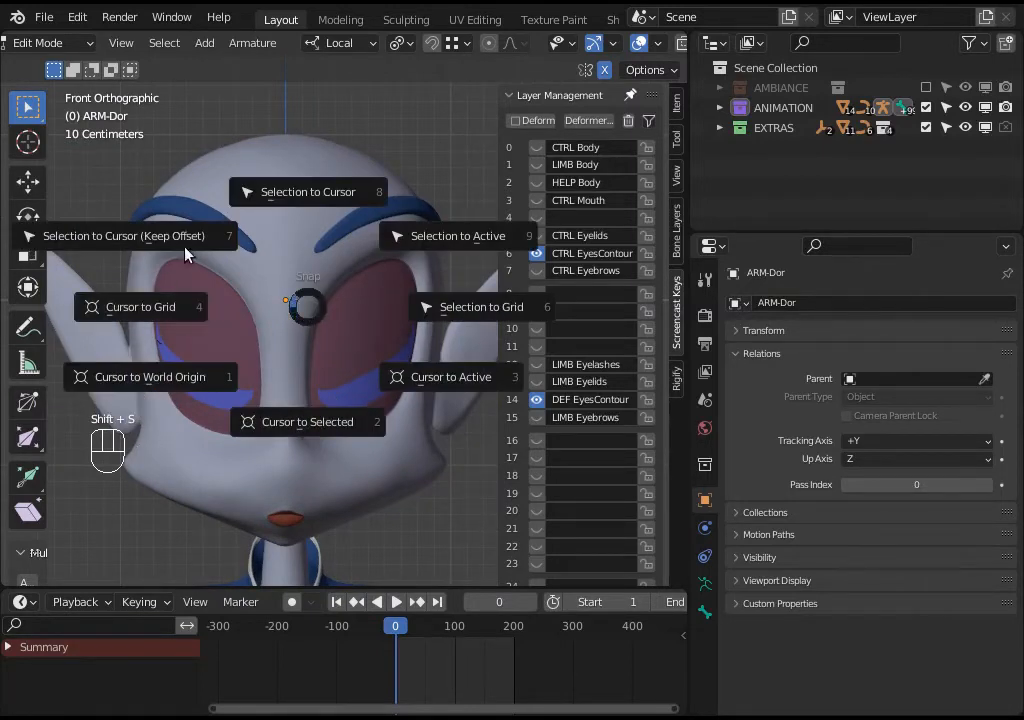
{"action": "left_click", "coordinate": [213, 386]}
{"action": "scroll", "coordinate": [213, 386], "scroll_direction": "down", "scroll_amount": 2}
{"action": "key", "text": "shift+a"}
{"action": "left_click", "coordinate": [300, 255]}
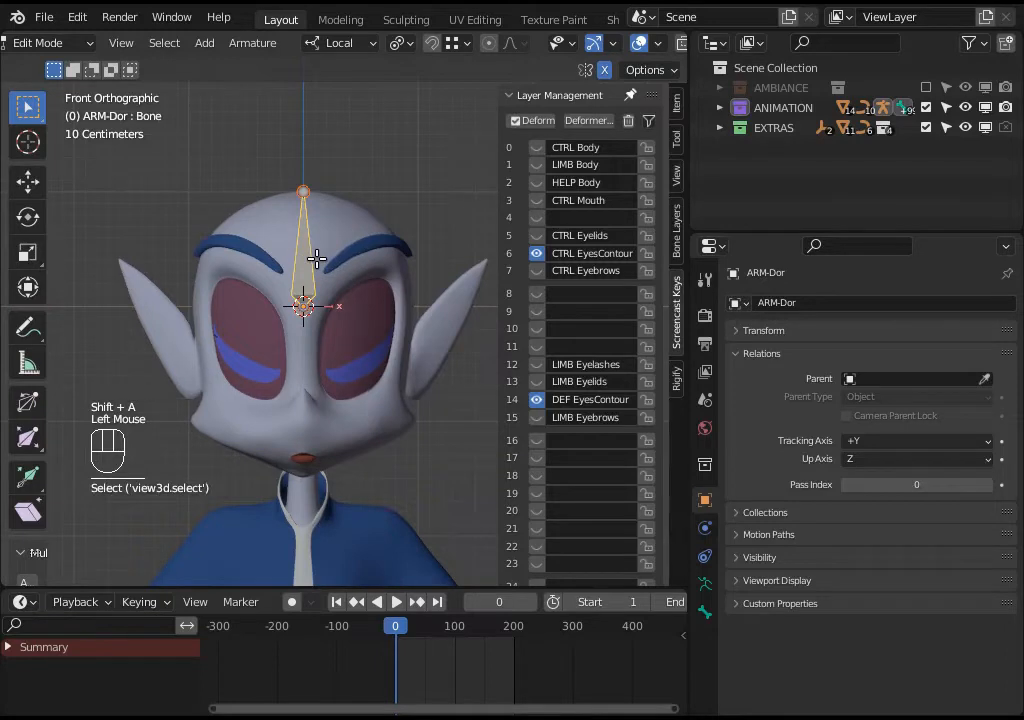
{"action": "key", "text": "g"}
{"action": "left_click", "coordinate": [352, 326]}
{"action": "scroll", "coordinate": [355, 395], "scroll_direction": "up", "scroll_amount": 4}
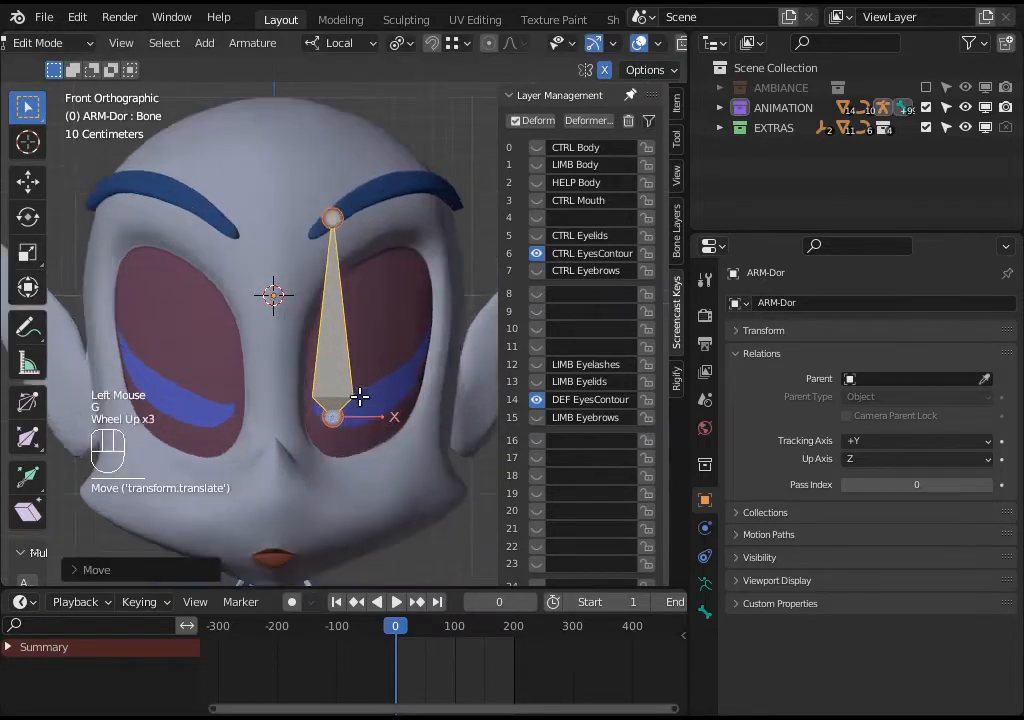
Shorten the new bone and position it along the lower inner edge of the left eye.
{"action": "left_click", "coordinate": [334, 440]}
{"action": "key", "text": "g"}
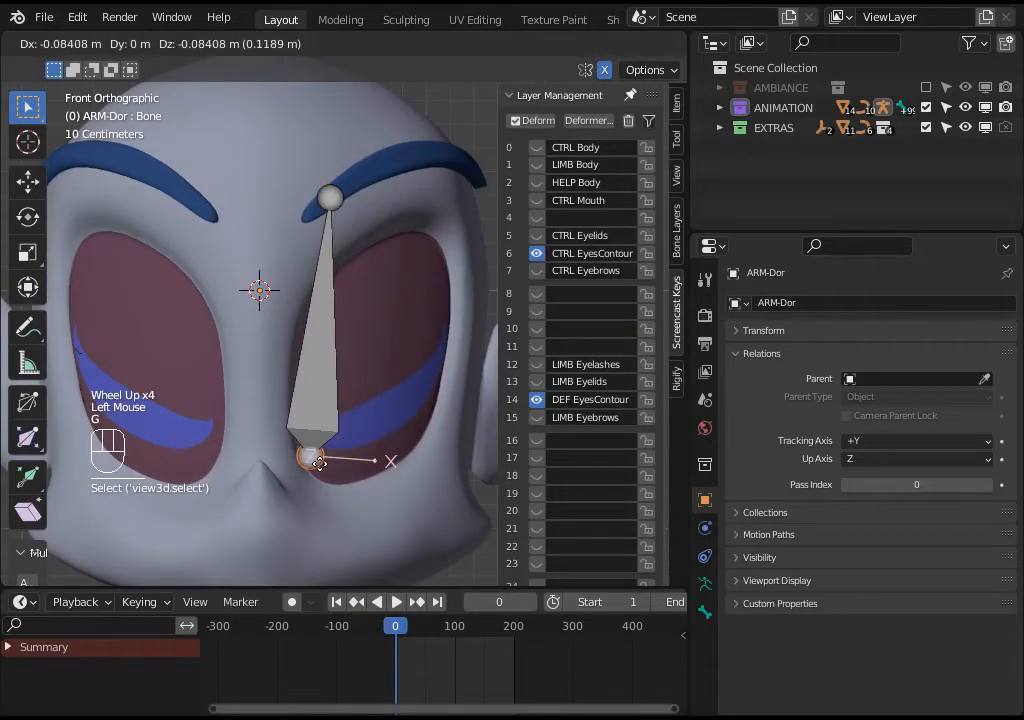
{"action": "left_click", "coordinate": [298, 448]}
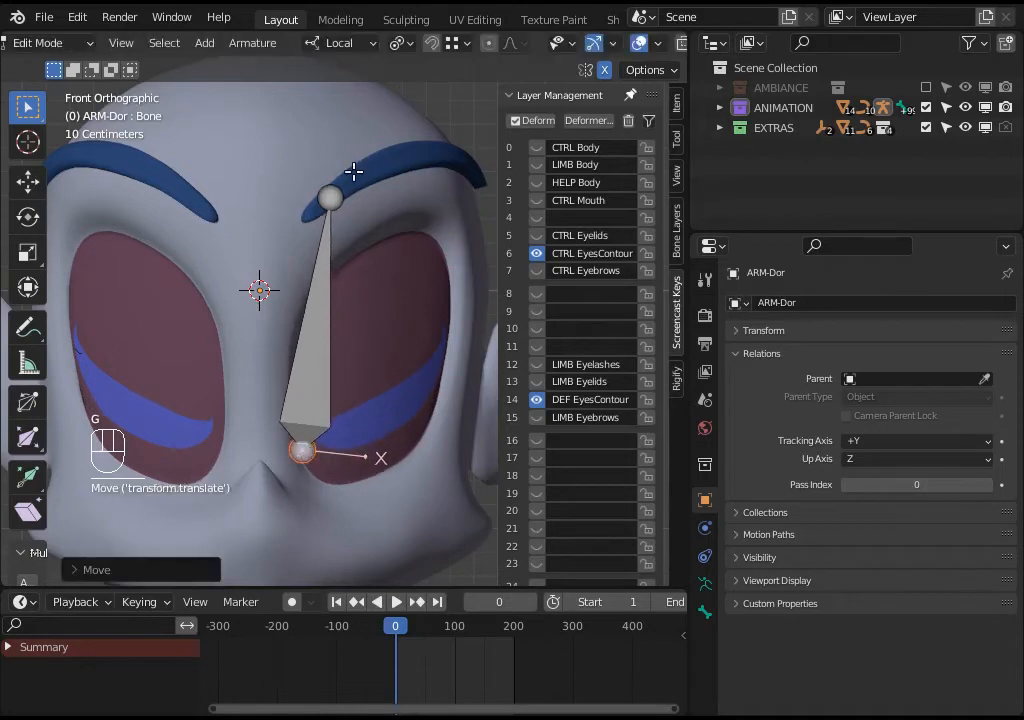
{"action": "left_click", "coordinate": [331, 199]}
{"action": "key", "text": "g"}
{"action": "left_click", "coordinate": [302, 344]}
{"action": "left_click", "coordinate": [297, 327]}
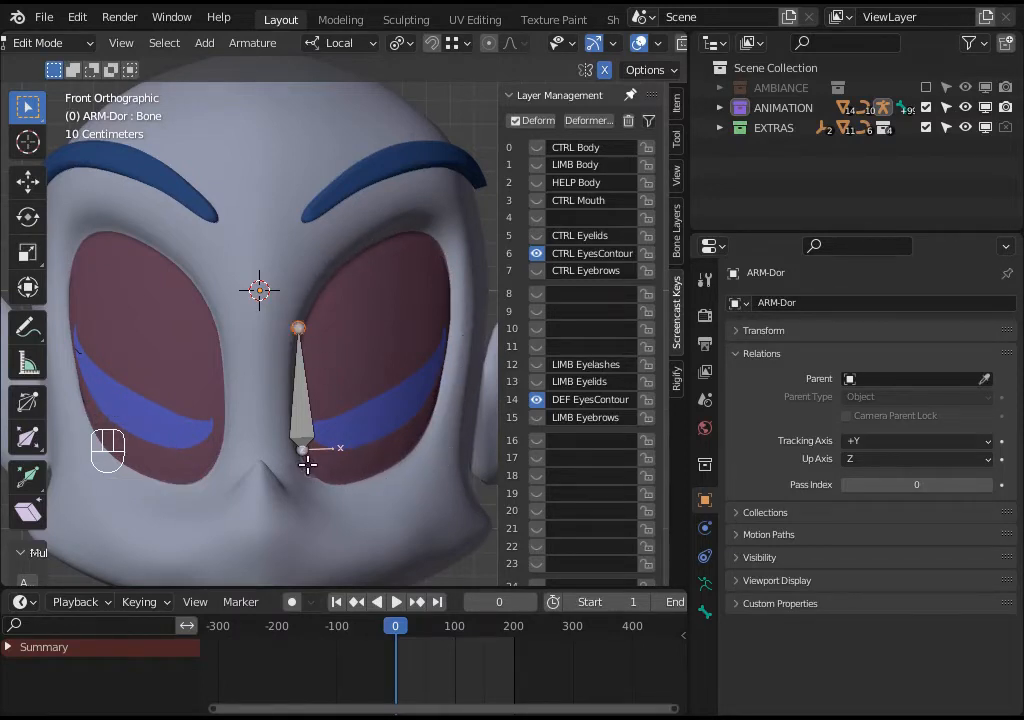
{"action": "left_click", "coordinate": [304, 360]}
{"action": "key", "text": "g"}
{"action": "left_click", "coordinate": [323, 329]}
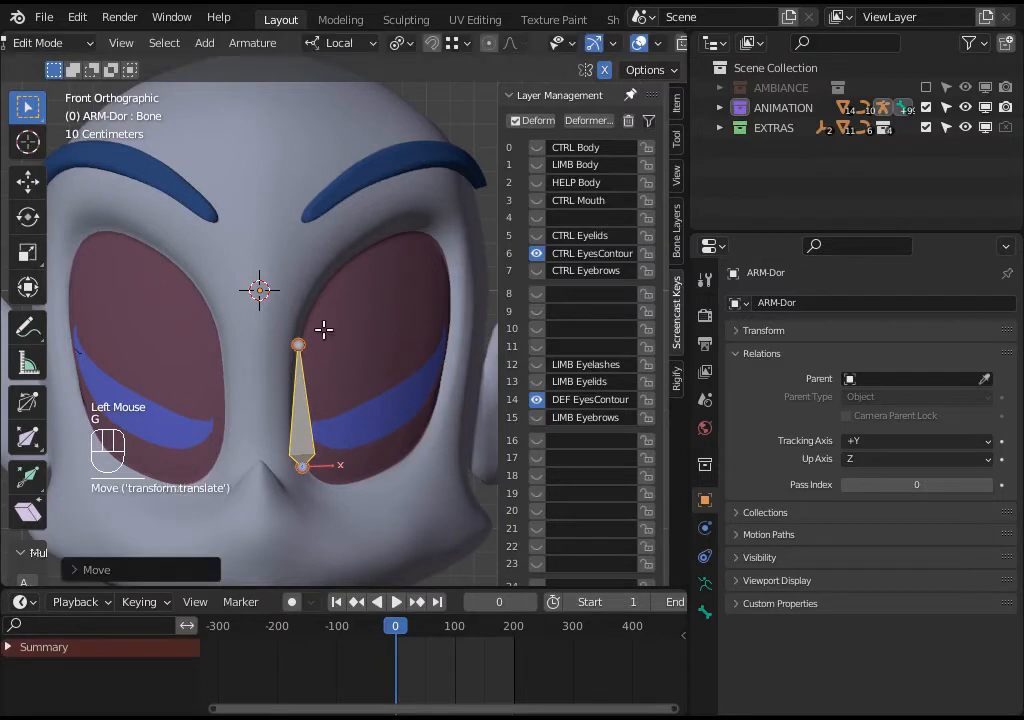
Enable snapping to Face and snap the bone's base and tip onto the lower inner rim of the left eye.
{"action": "left_click", "coordinate": [436, 43]}
{"action": "left_click", "coordinate": [451, 43]}
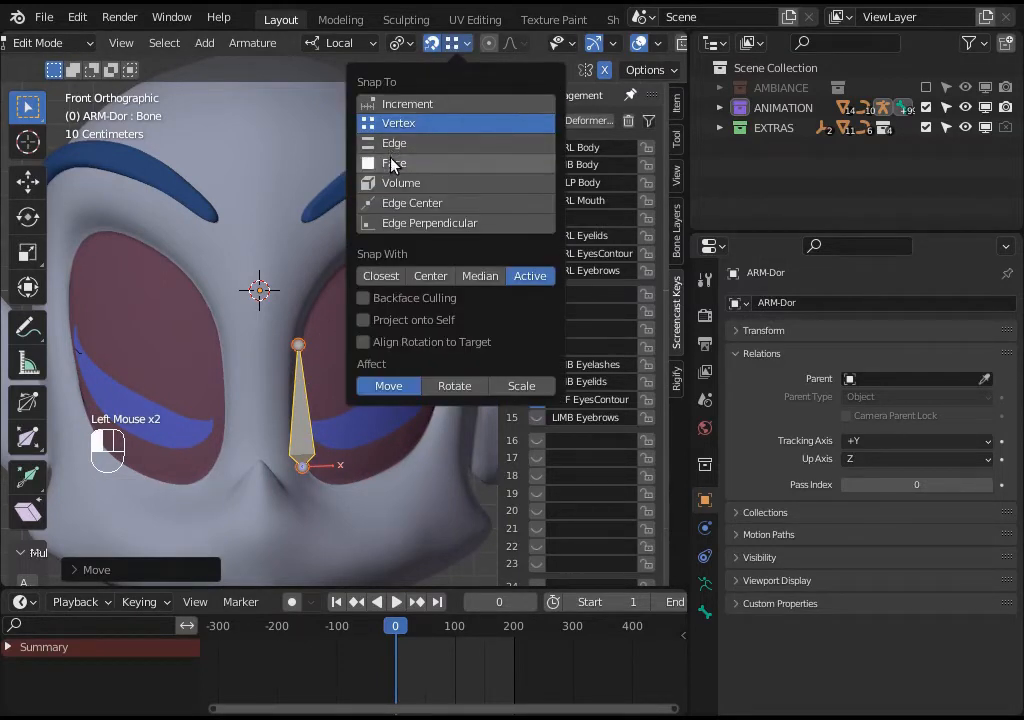
{"action": "left_click", "coordinate": [394, 163]}
{"action": "key", "text": "g"}
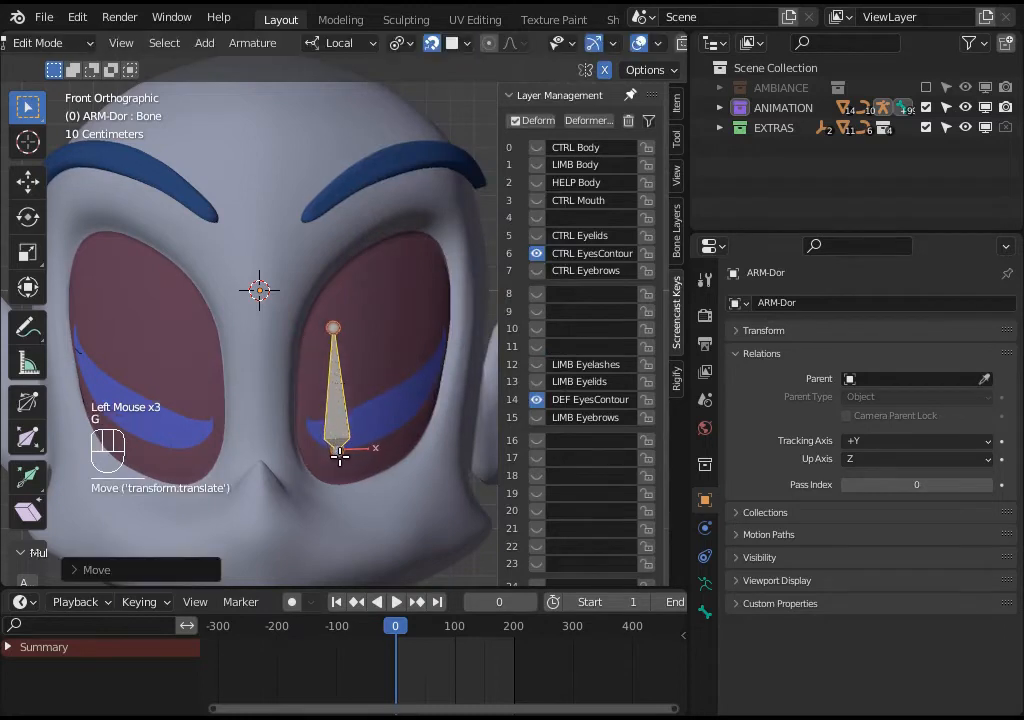
{"action": "left_click", "coordinate": [339, 448]}
{"action": "key", "text": "g"}
{"action": "left_click", "coordinate": [308, 474]}
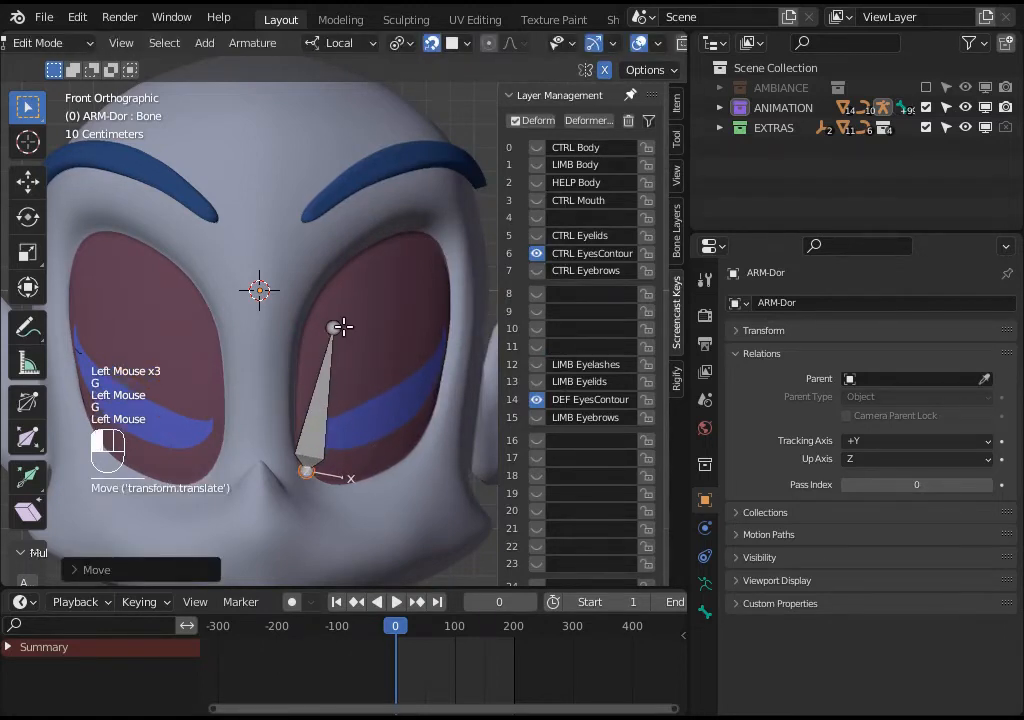
{"action": "left_click", "coordinate": [343, 327]}
{"action": "key", "text": "g"}
{"action": "left_click", "coordinate": [294, 355]}
{"action": "left_click", "coordinate": [293, 353]}
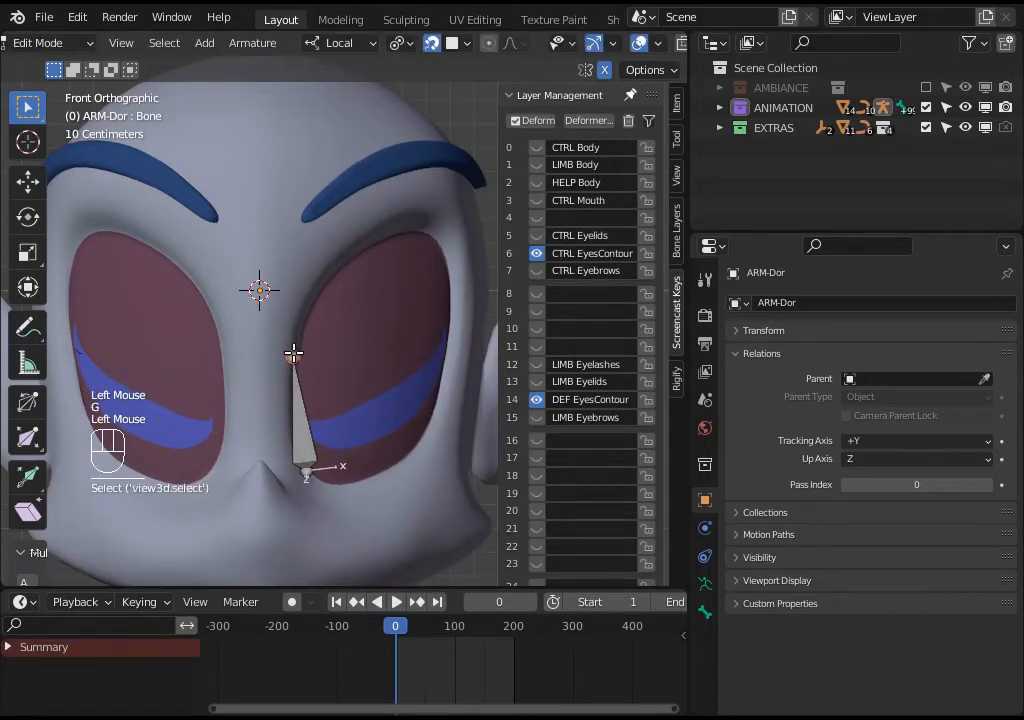
Extrude a second bone from the first bone's tip up along the inner rim of the left eye.
{"action": "key", "text": "e"}
{"action": "left_click", "coordinate": [329, 256]}
{"action": "scroll", "coordinate": [329, 256], "scroll_direction": "down", "scroll_amount": 2}
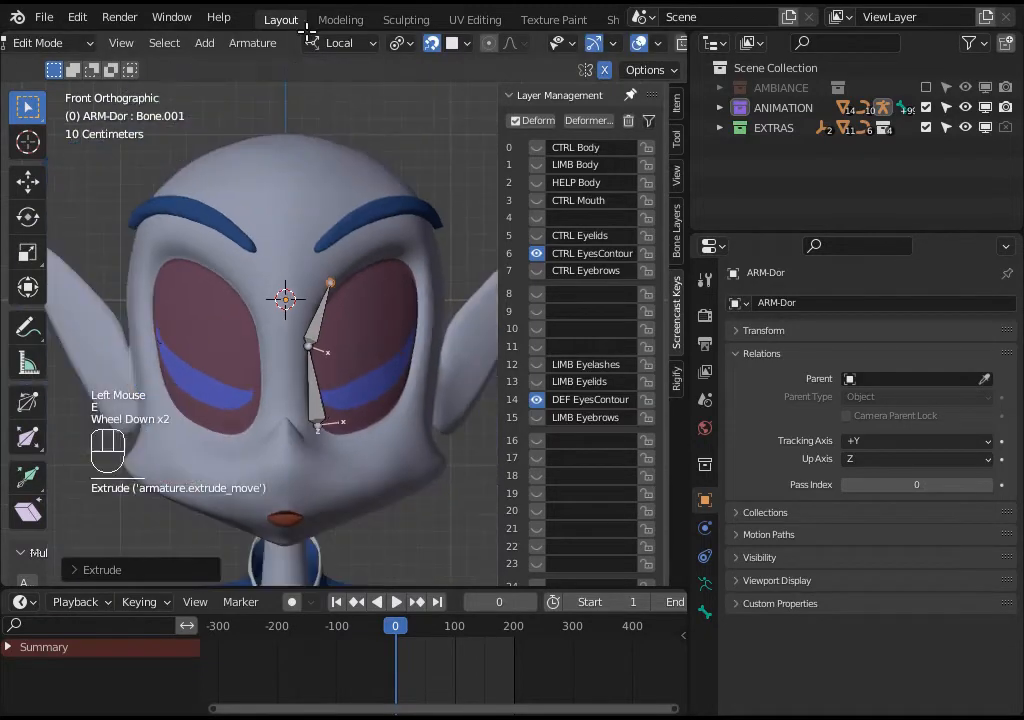
Split the 3D viewport vertically and set up a right orthographic view framing the eye bones, with its sidebar hidden.
{"action": "right_click", "coordinate": [306, 33]}
{"action": "left_click", "coordinate": [290, 57]}
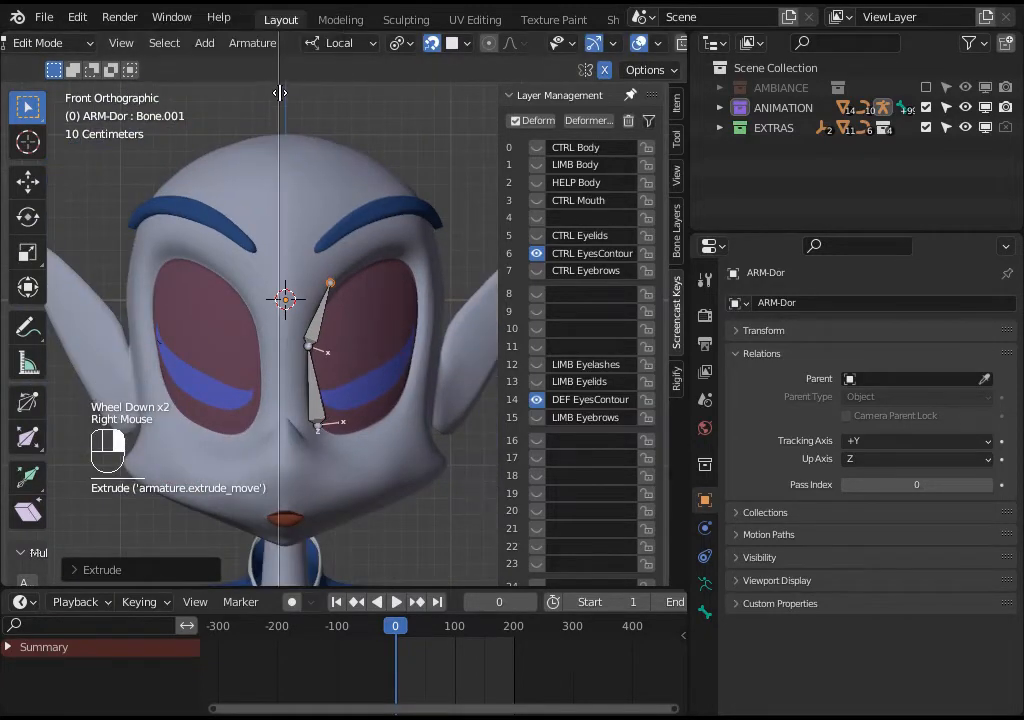
{"action": "left_click", "coordinate": [280, 93]}
{"action": "key", "text": "n"}
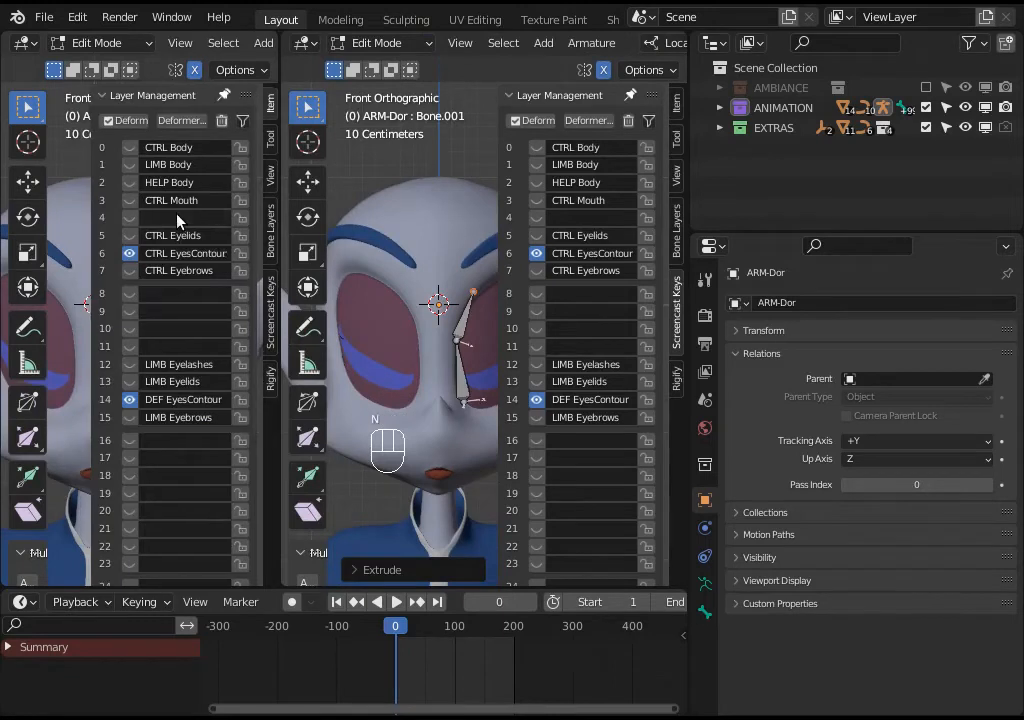
{"action": "key", "text": "n"}
{"action": "key", "text": "KP_3"}
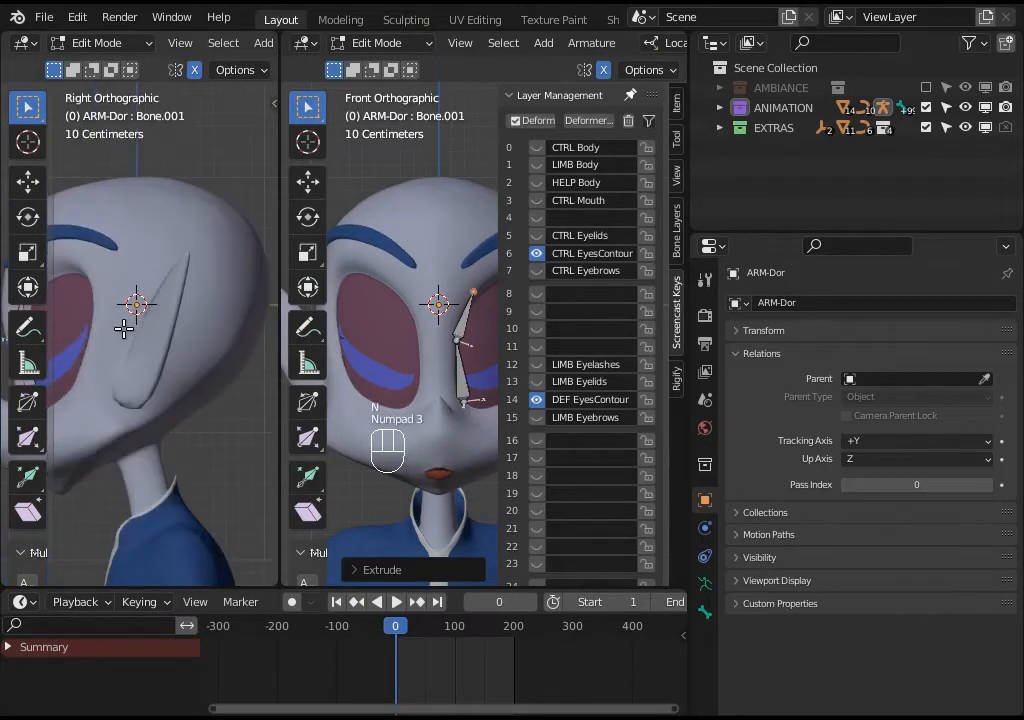
{"action": "middle_click_drag", "start_coordinate": [124, 328], "coordinate": [201, 347], "text": "shift"}
{"action": "scroll", "coordinate": [126, 402], "scroll_direction": "up", "scroll_amount": 3}
{"action": "middle_click_drag", "start_coordinate": [126, 402], "coordinate": [122, 370], "text": "shift"}
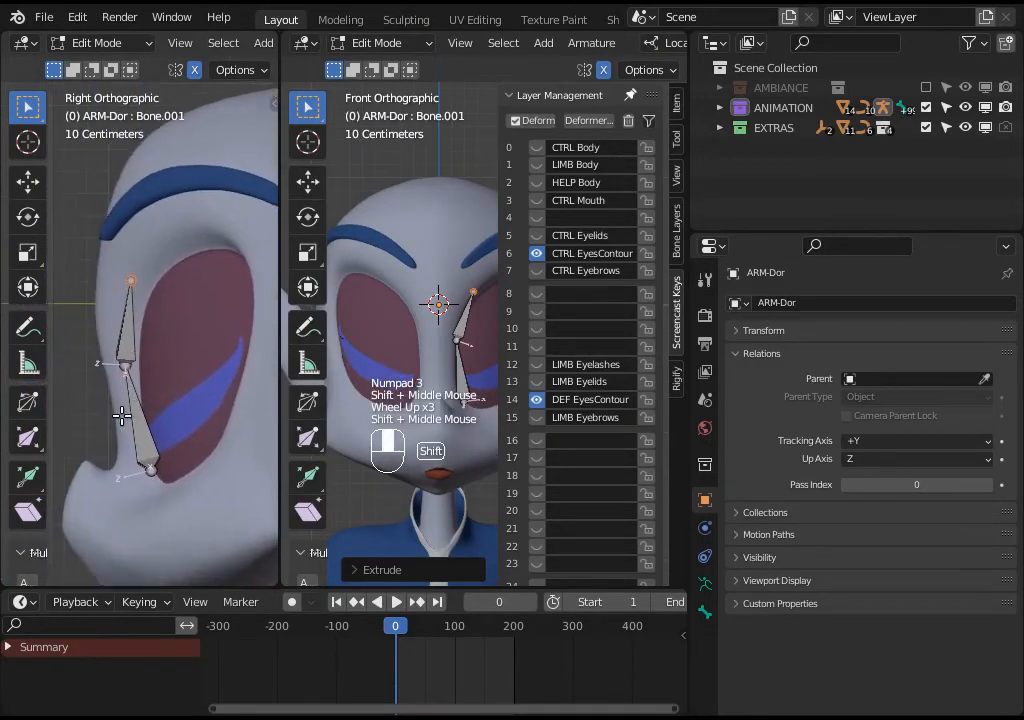
Move the joint between the two bones and the upper bone's tip closer to the eye opening in the side view.
{"action": "left_click", "coordinate": [122, 370]}
{"action": "key", "text": "g"}
{"action": "left_click", "coordinate": [141, 372]}
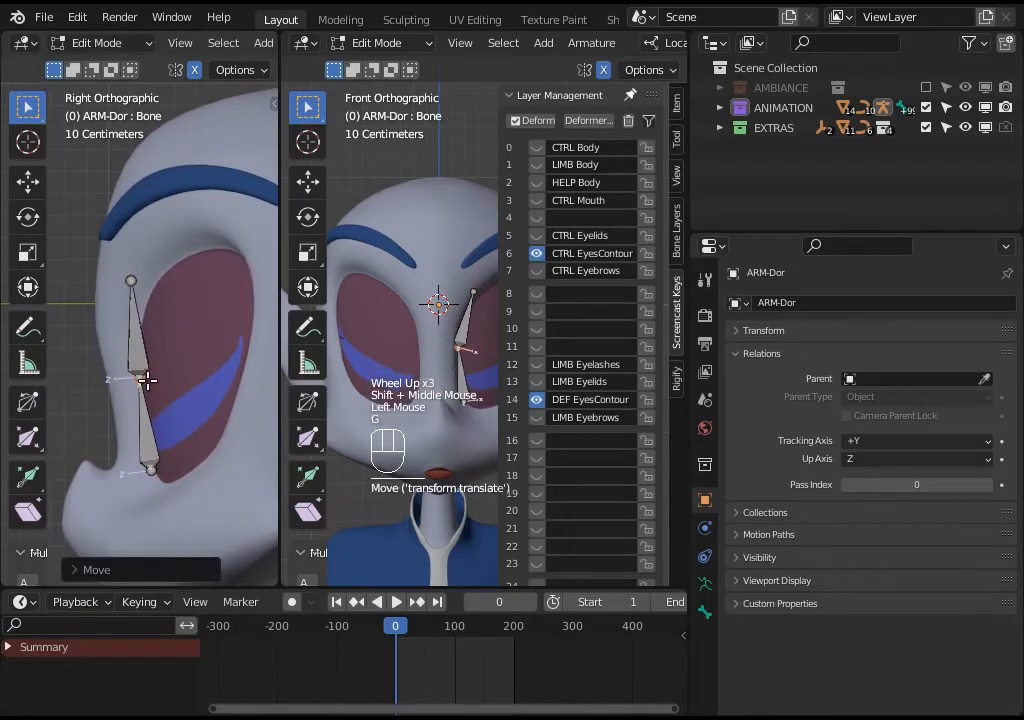
{"action": "left_click", "coordinate": [128, 281]}
{"action": "key", "text": "g"}
{"action": "left_click", "coordinate": [148, 288]}
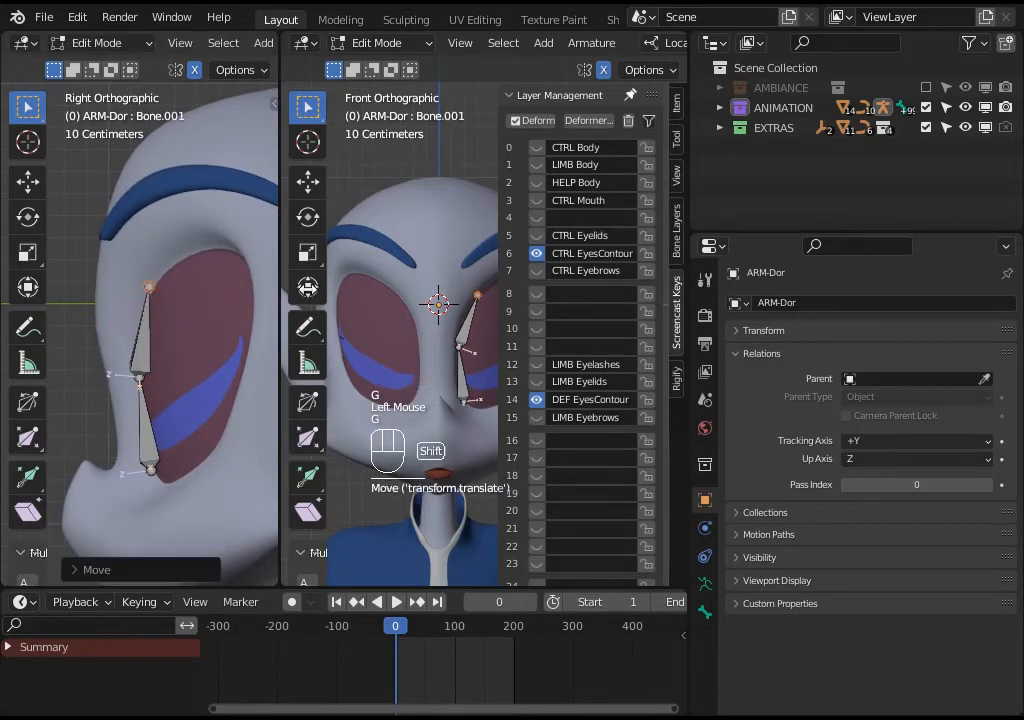
Shift the upper bone's tip forward on the face, away from the eye opening.
{"action": "middle_click_drag", "start_coordinate": [441, 299], "coordinate": [427, 295], "text": "shift"}
{"action": "scroll", "coordinate": [382, 295], "scroll_direction": "up", "scroll_amount": 2}
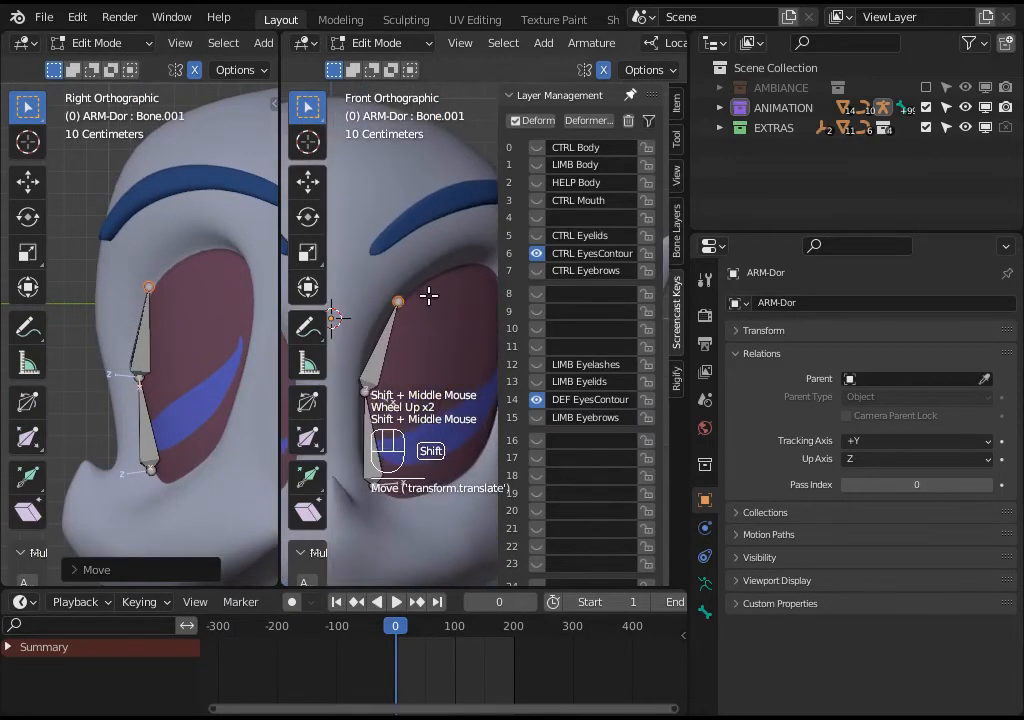
{"action": "left_click", "coordinate": [399, 297]}
{"action": "left_click", "coordinate": [140, 287]}
{"action": "key", "text": "g"}
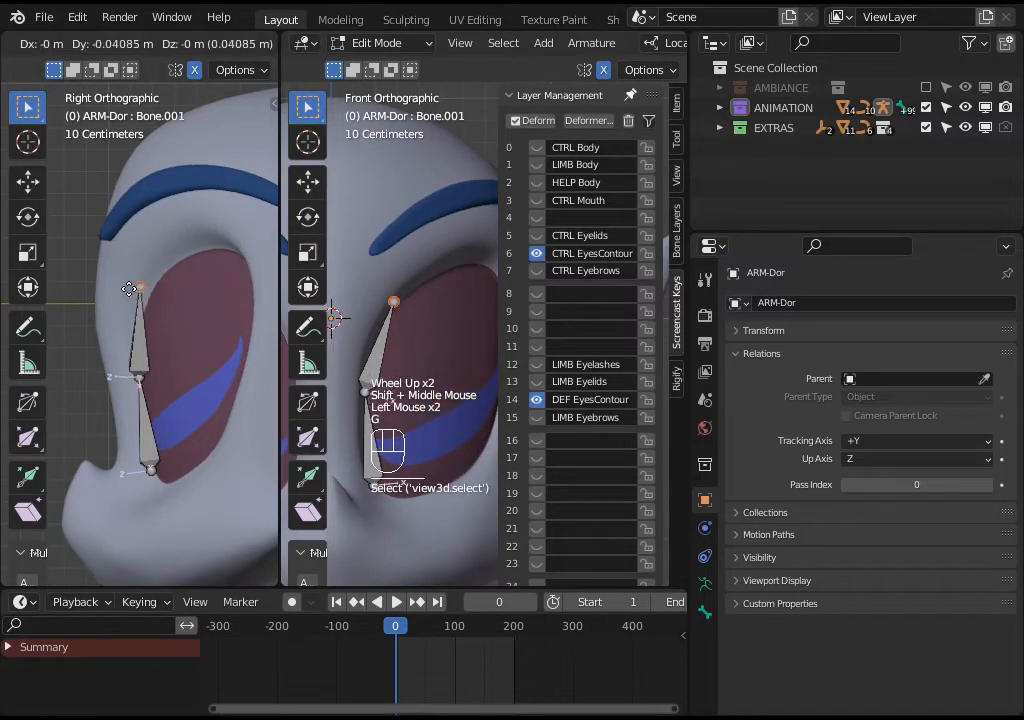
{"action": "left_click", "coordinate": [124, 288]}
Shift the lower bone forward, then lower its base to the eye's bottom inner corner and its tip along the inner rim.
{"action": "left_click", "coordinate": [138, 389]}
{"action": "key", "text": "g"}
{"action": "left_click", "coordinate": [128, 389]}
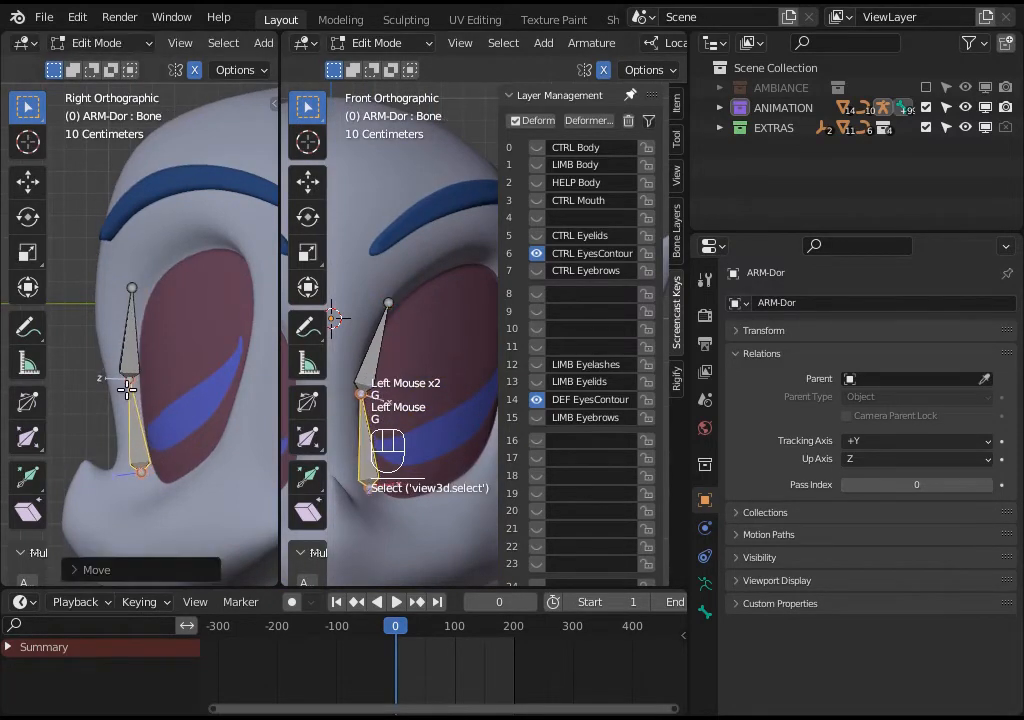
{"action": "left_click", "coordinate": [142, 472]}
{"action": "key", "text": "g"}
{"action": "left_click", "coordinate": [150, 490]}
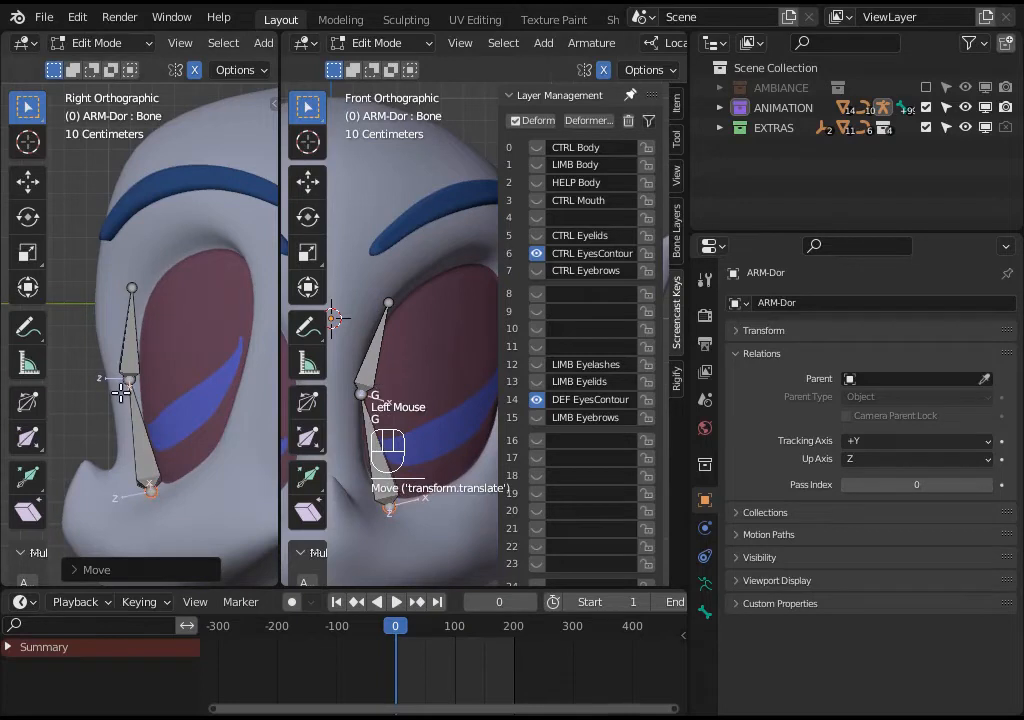
{"action": "left_click", "coordinate": [126, 381]}
{"action": "key", "text": "g"}
{"action": "left_click", "coordinate": [128, 397]}
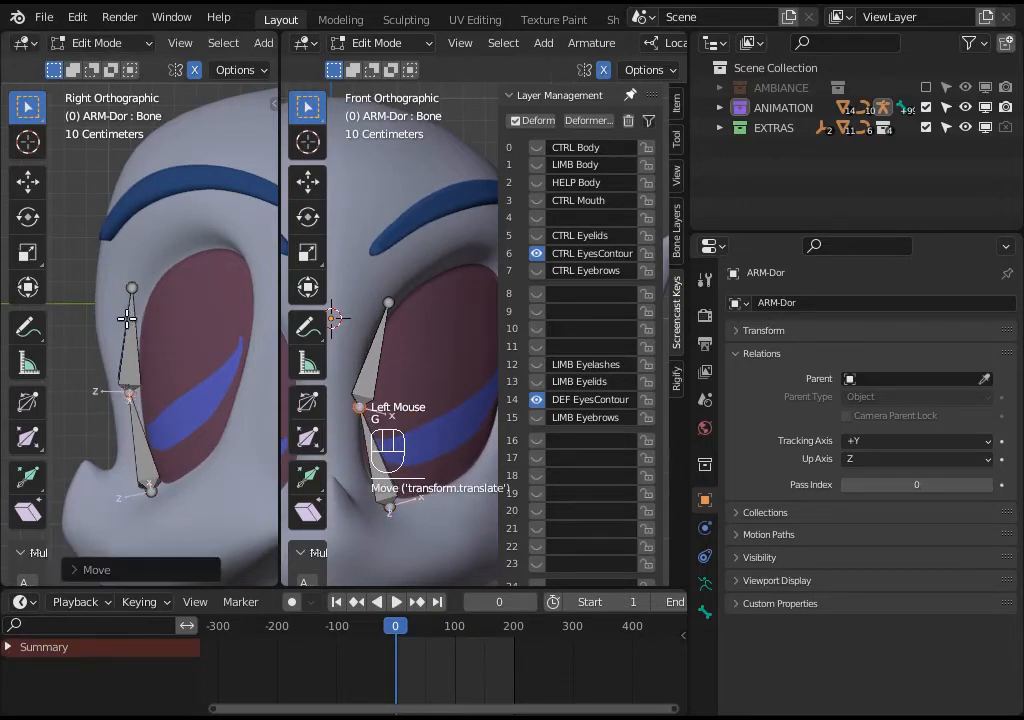
Fine-tune the upper bone's tip in the side and front views so it sits on the eye's upper inner rim.
{"action": "left_click", "coordinate": [131, 287]}
{"action": "key", "text": "g"}
{"action": "left_click", "coordinate": [137, 285]}
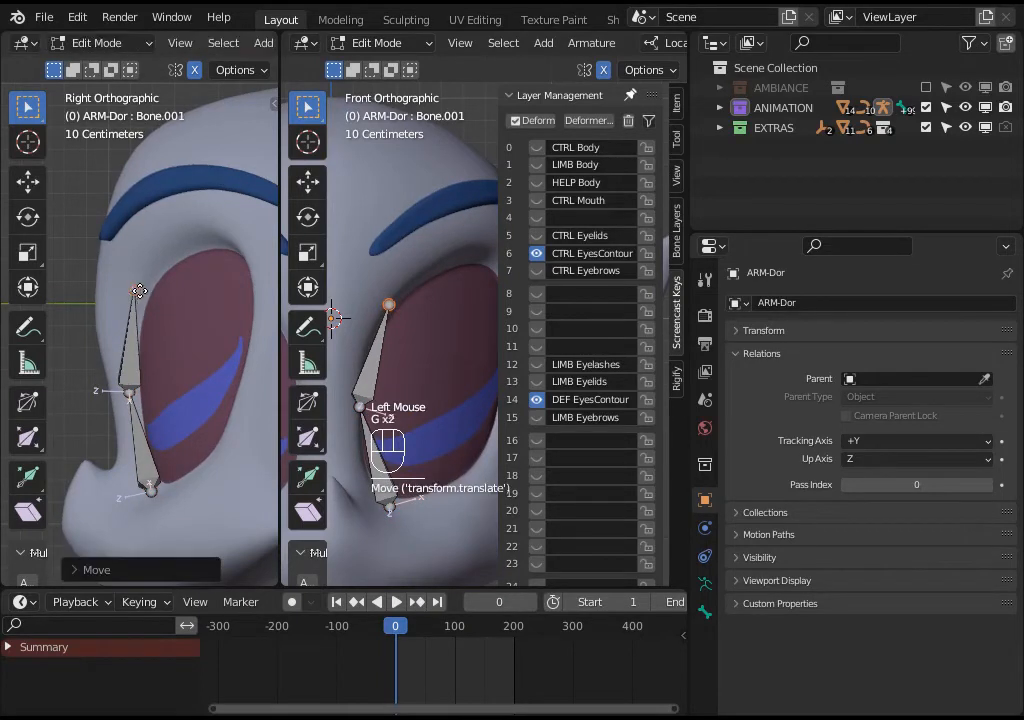
{"action": "key", "text": "g"}
{"action": "left_click", "coordinate": [139, 294]}
{"action": "left_click", "coordinate": [389, 298]}
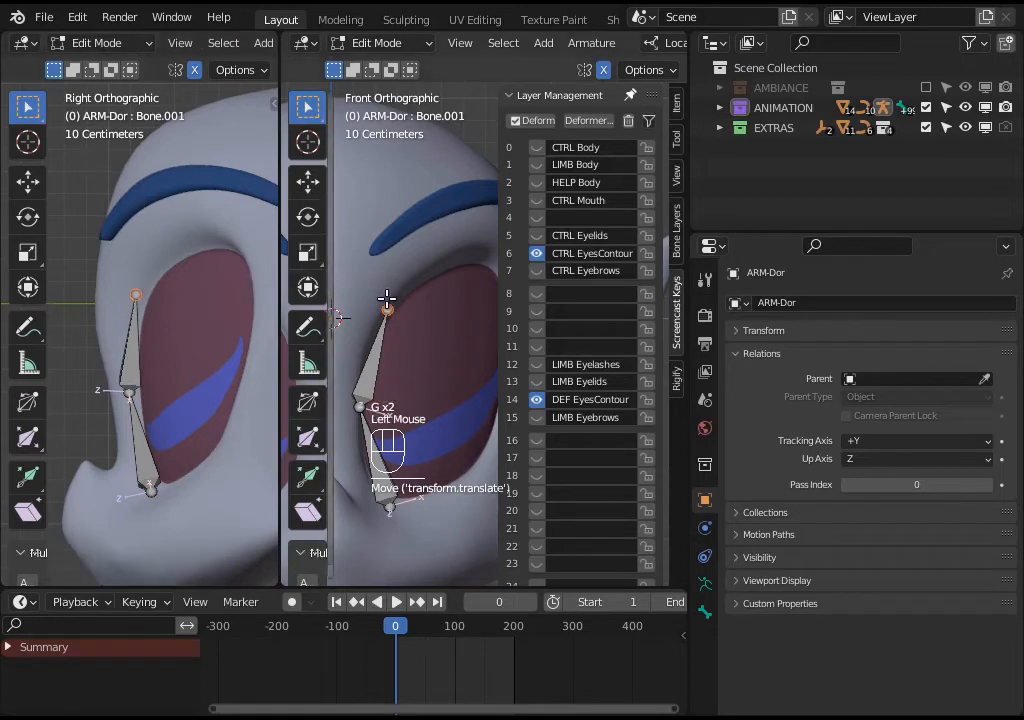
{"action": "key", "text": "g"}
{"action": "left_click", "coordinate": [380, 297]}
Extrude a third bone along the eye's upper rim, hide the front view's sidebar and adjust the new bone's tip above the eye.
{"action": "key", "text": "e"}
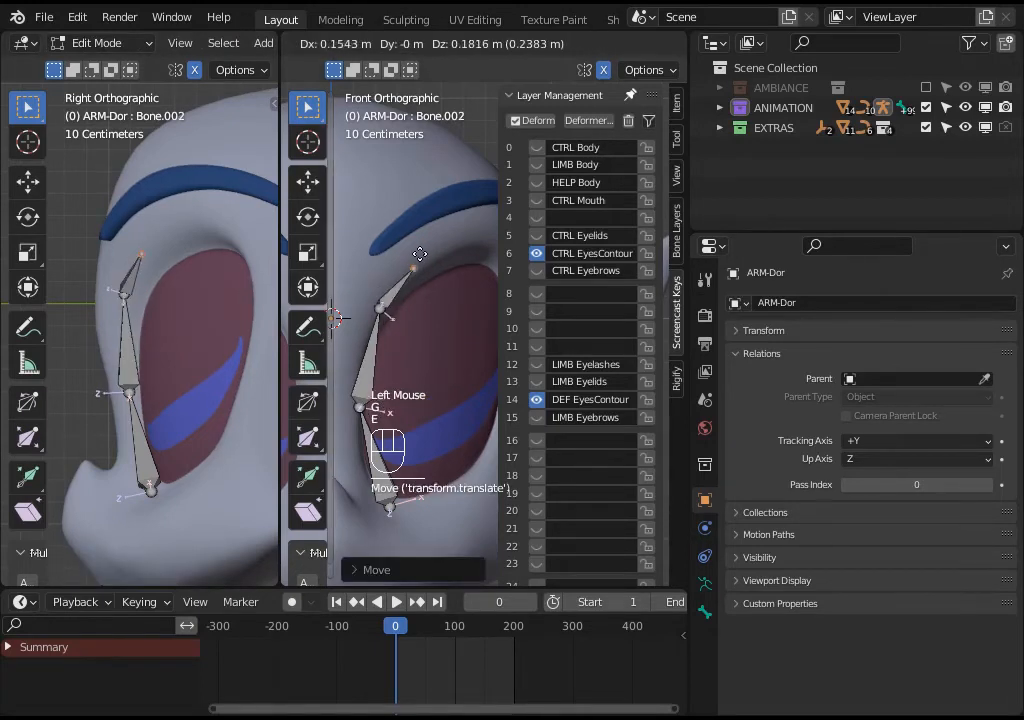
{"action": "left_click", "coordinate": [453, 245]}
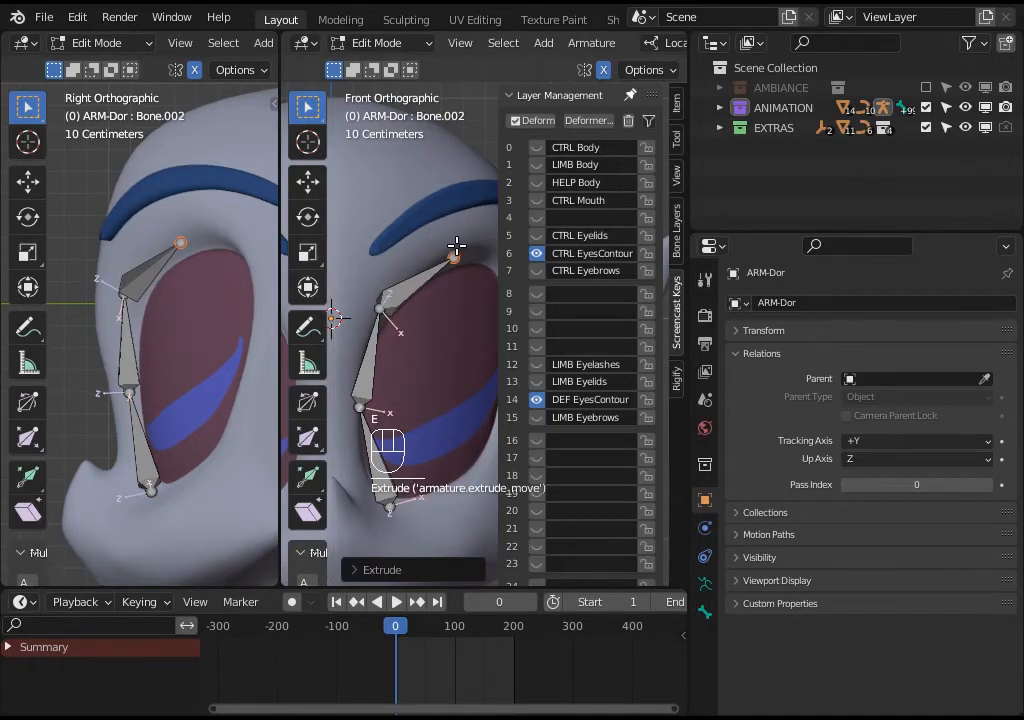
{"action": "key", "text": "m"}
{"action": "key", "text": "n"}
{"action": "left_click", "coordinate": [491, 252]}
{"action": "key", "text": "g"}
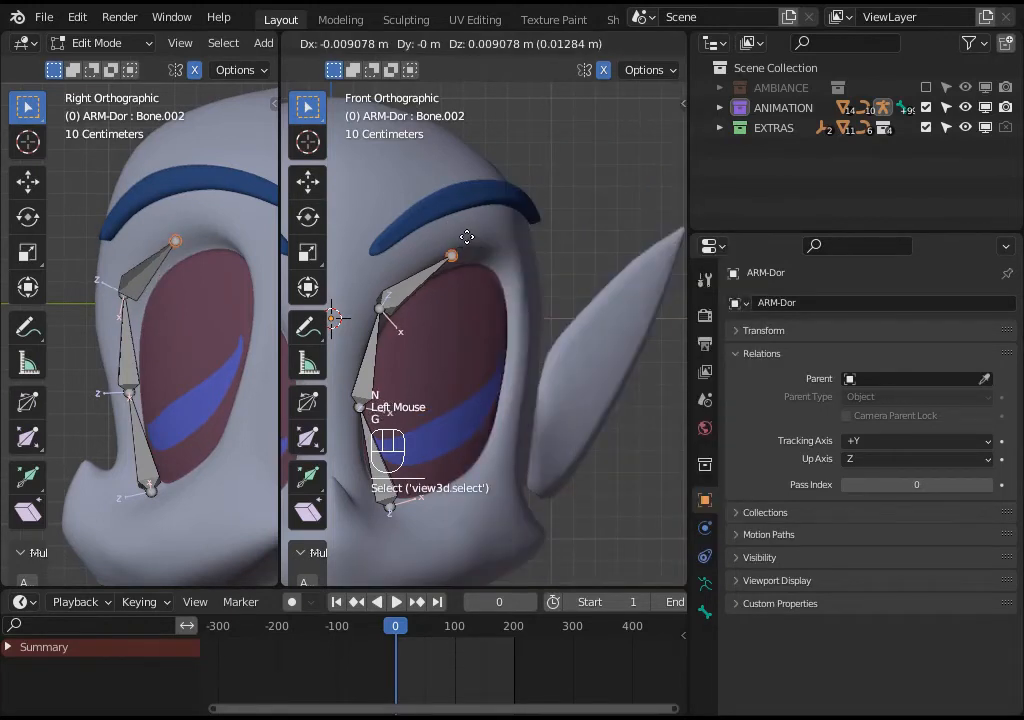
{"action": "left_click", "coordinate": [487, 240]}
Extrude a fourth bone across the top of the eye to its outer corner and raise its tip slightly.
{"action": "middle_click_drag", "start_coordinate": [519, 243], "coordinate": [455, 248], "text": "shift"}
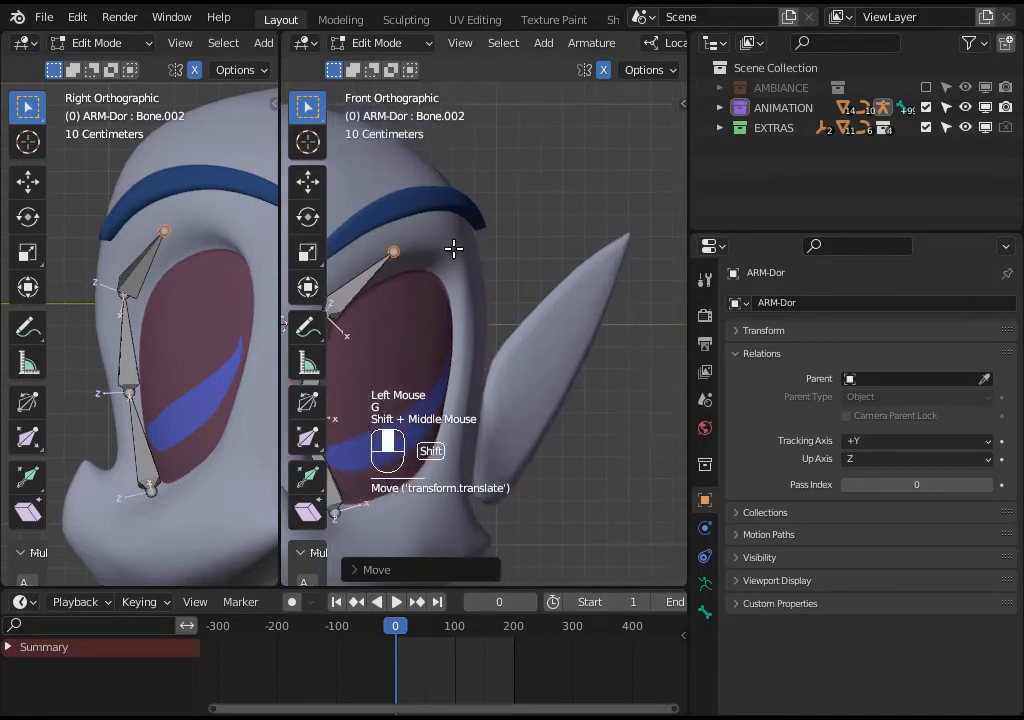
{"action": "key", "text": "e"}
{"action": "right_click", "coordinate": [482, 253]}
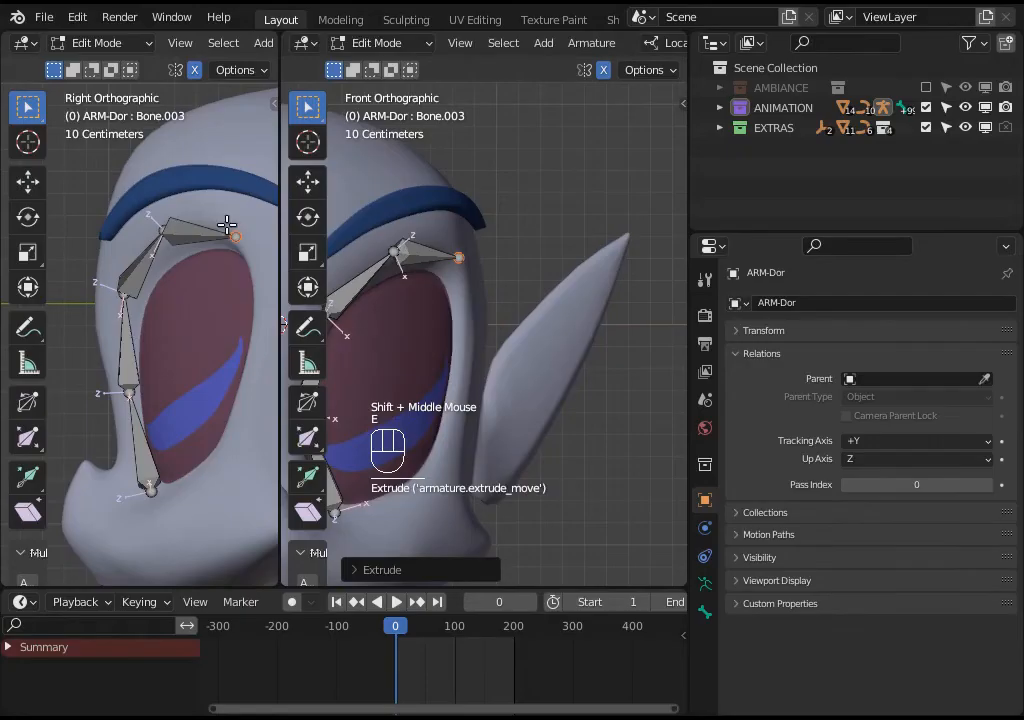
{"action": "key", "text": "g"}
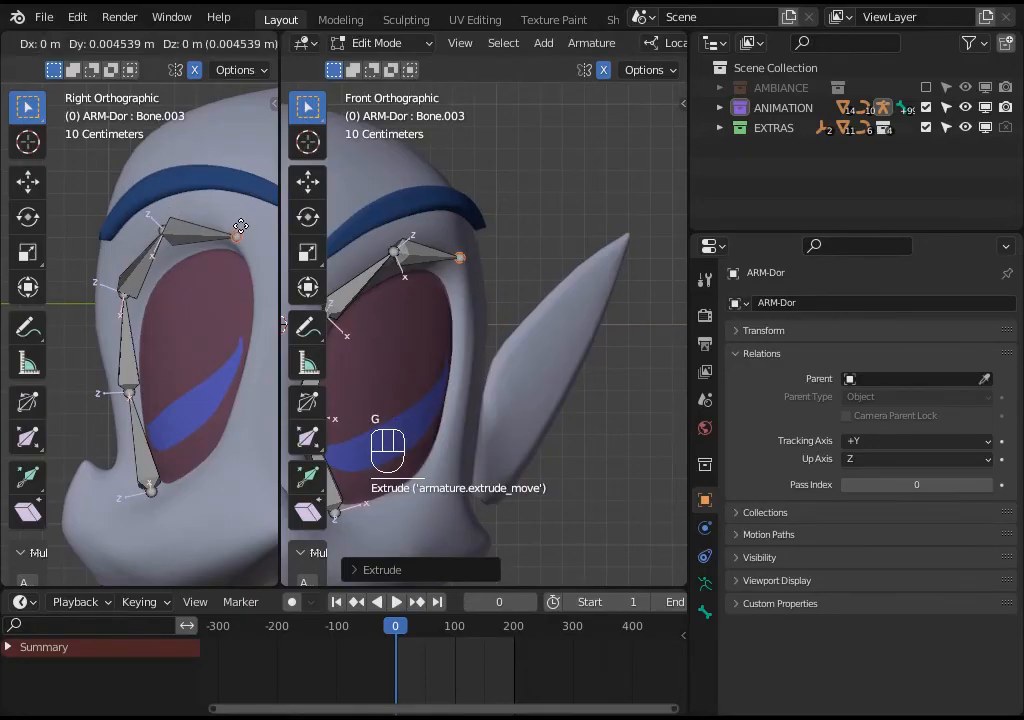
{"action": "left_click", "coordinate": [240, 222]}
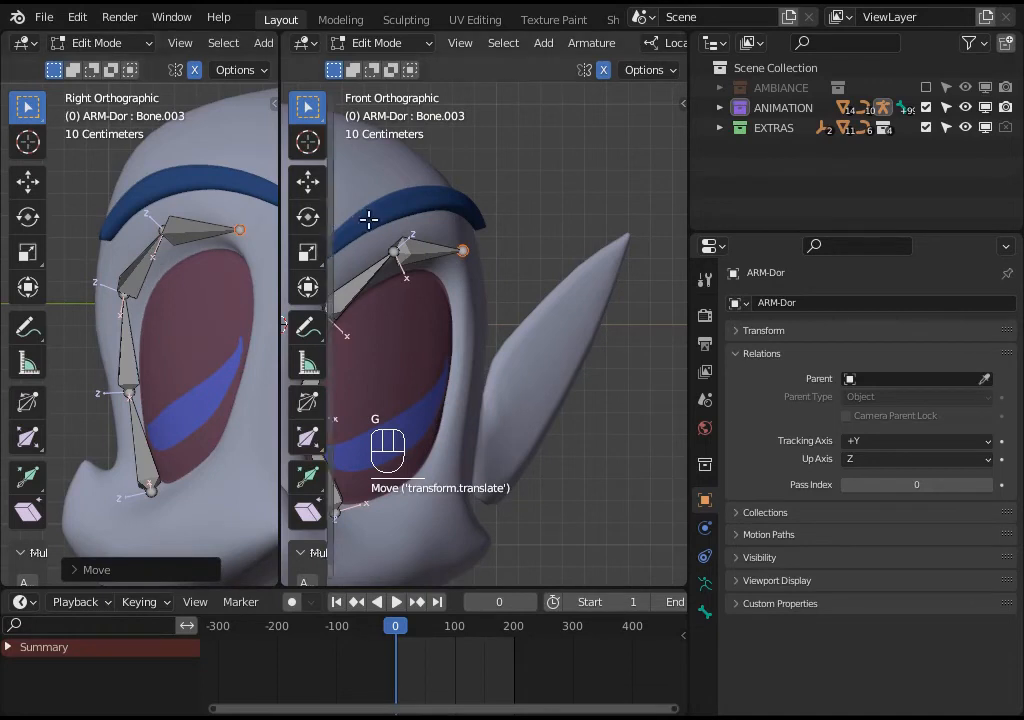
Extrude a fifth bone down the eye's outer rim and lower its tip slightly.
{"action": "left_click", "coordinate": [465, 250]}
{"action": "key", "text": "e"}
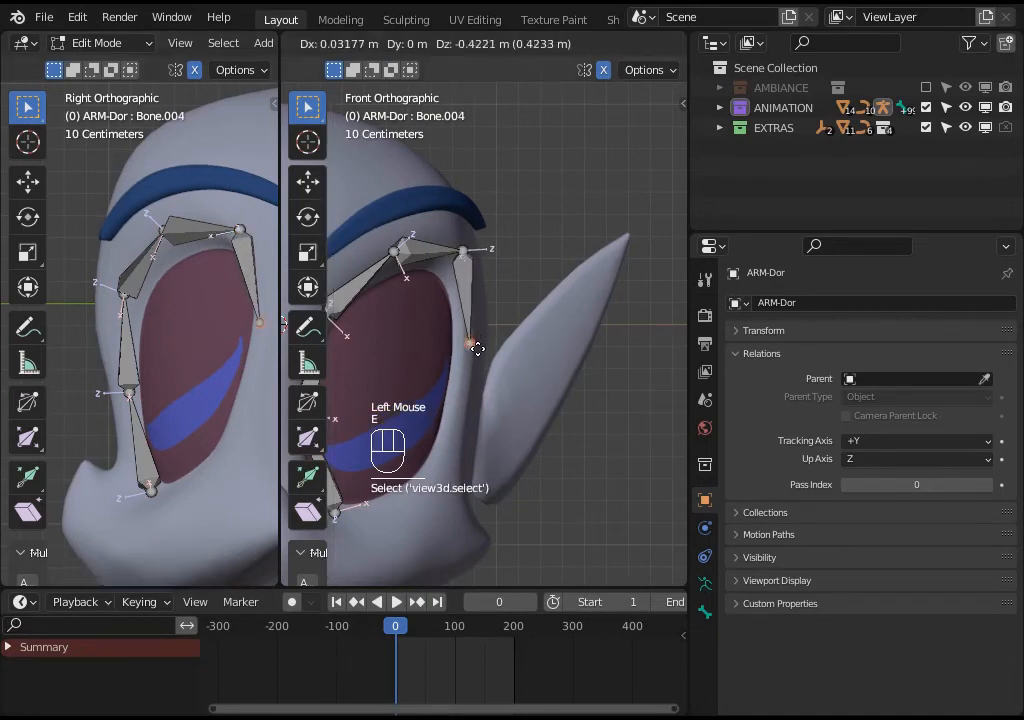
{"action": "left_click", "coordinate": [477, 353]}
{"action": "key", "text": "g"}
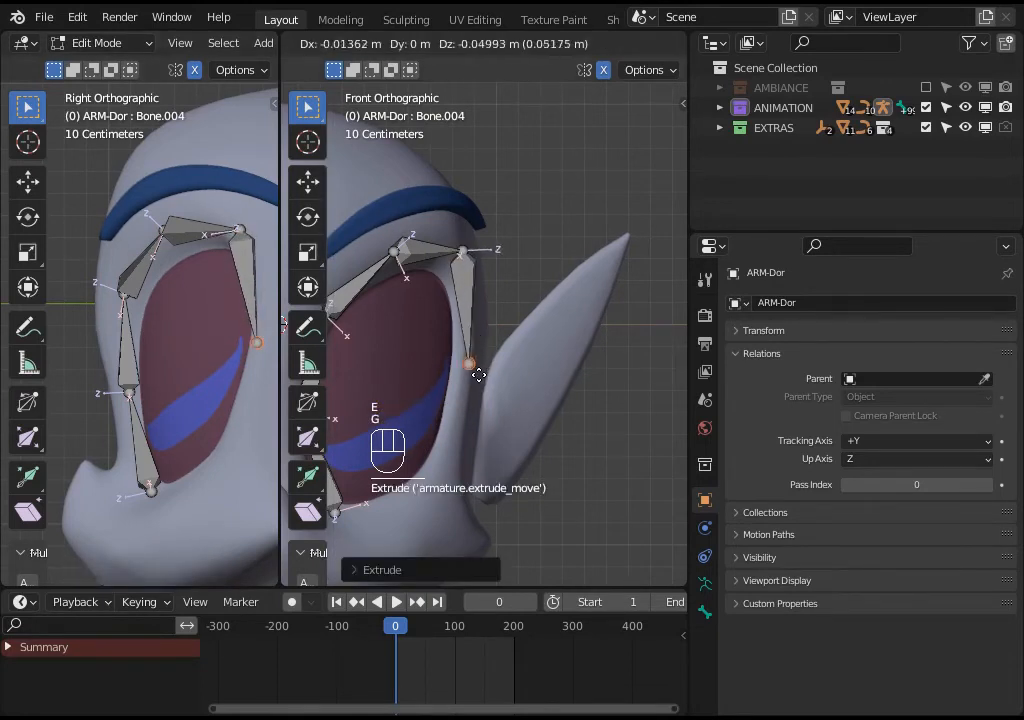
{"action": "left_click", "coordinate": [475, 372]}
Adjust the joint between the two lowest bones on the eye's inner rim in the front view.
{"action": "mouse_move", "coordinate": [475, 372]}
{"action": "middle_mouse_down", "text": "shift"}
{"action": "mouse_move", "coordinate": [490, 368]}
{"action": "mouse_move", "coordinate": [485, 361]}
{"action": "middle_mouse_up", "text": "shift"}
{"action": "left_click", "coordinate": [366, 372]}
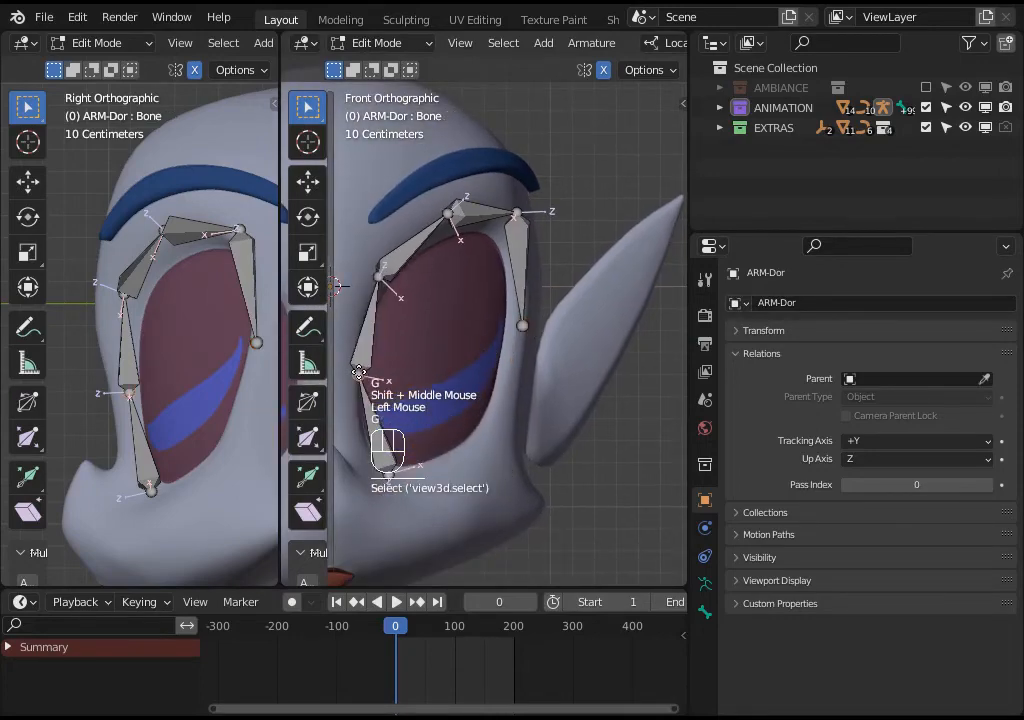
{"action": "key", "text": "g"}
{"action": "left_click", "coordinate": [368, 372]}
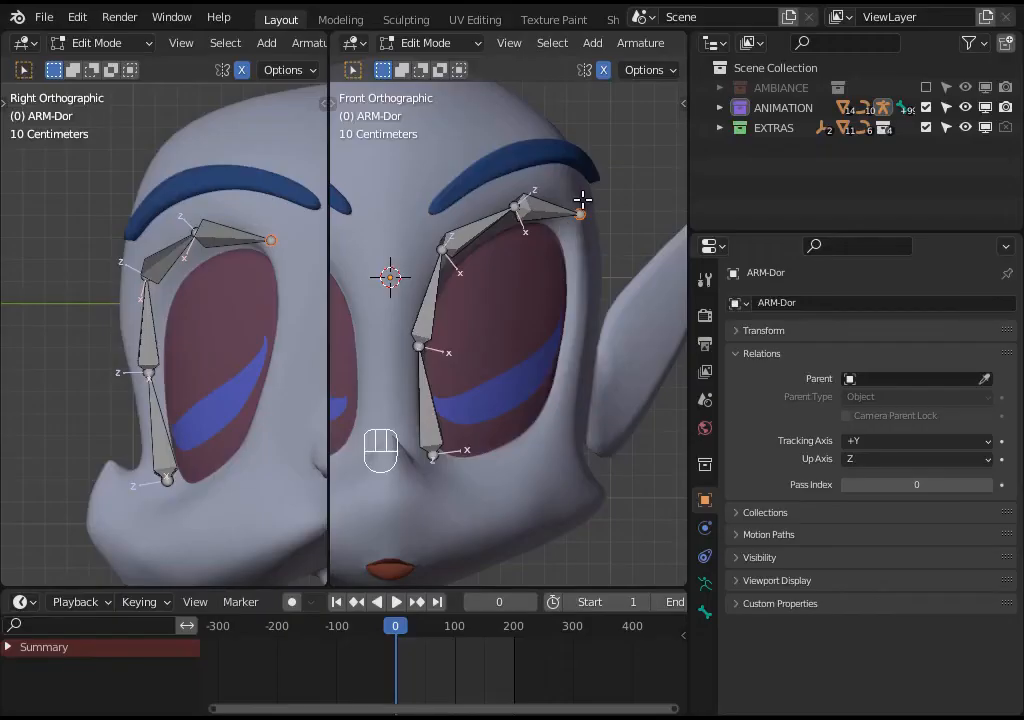
Extrude two bones from the eye's upper outer corner down the outer rim to its lower outer side.
{"action": "left_click", "coordinate": [585, 207]}
{"action": "key", "text": "e"}
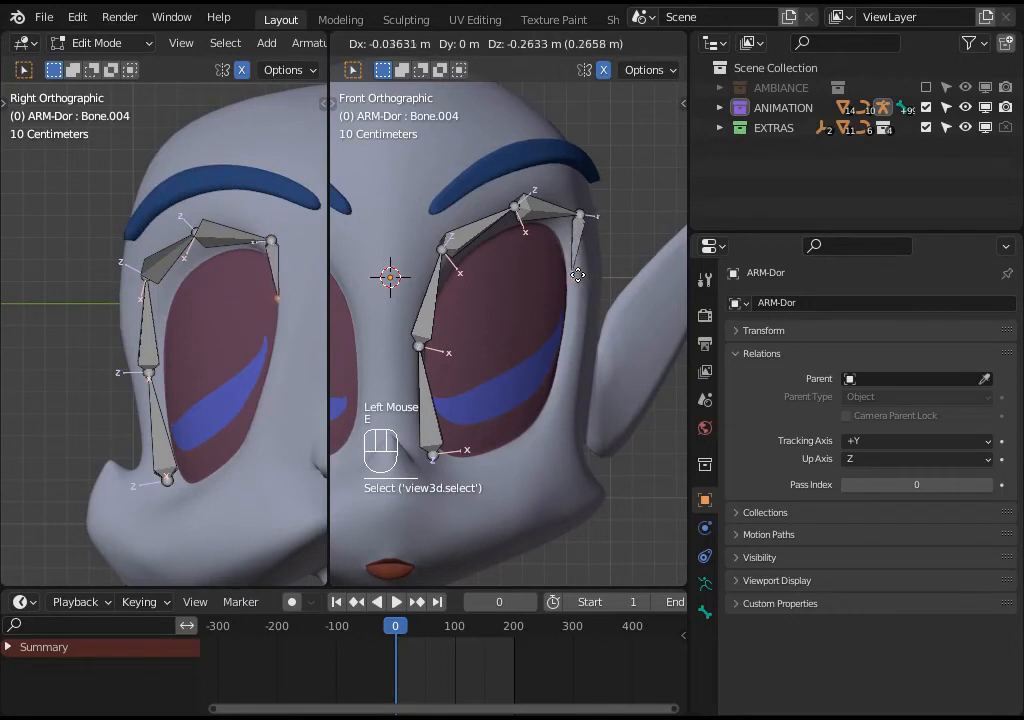
{"action": "left_click", "coordinate": [589, 308]}
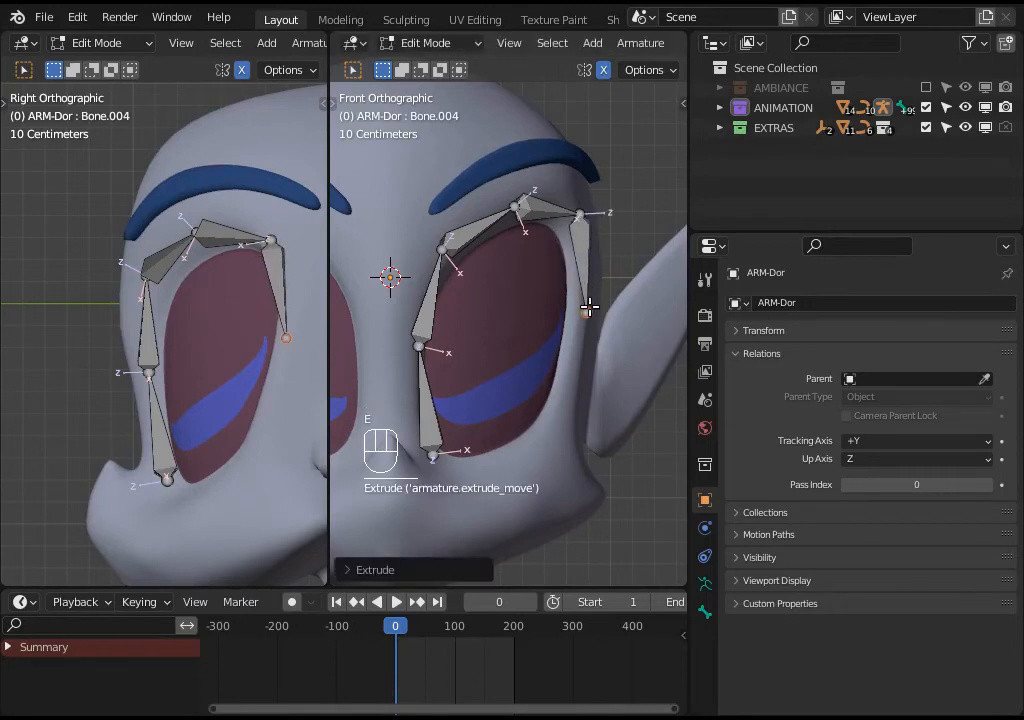
{"action": "key", "text": "e"}
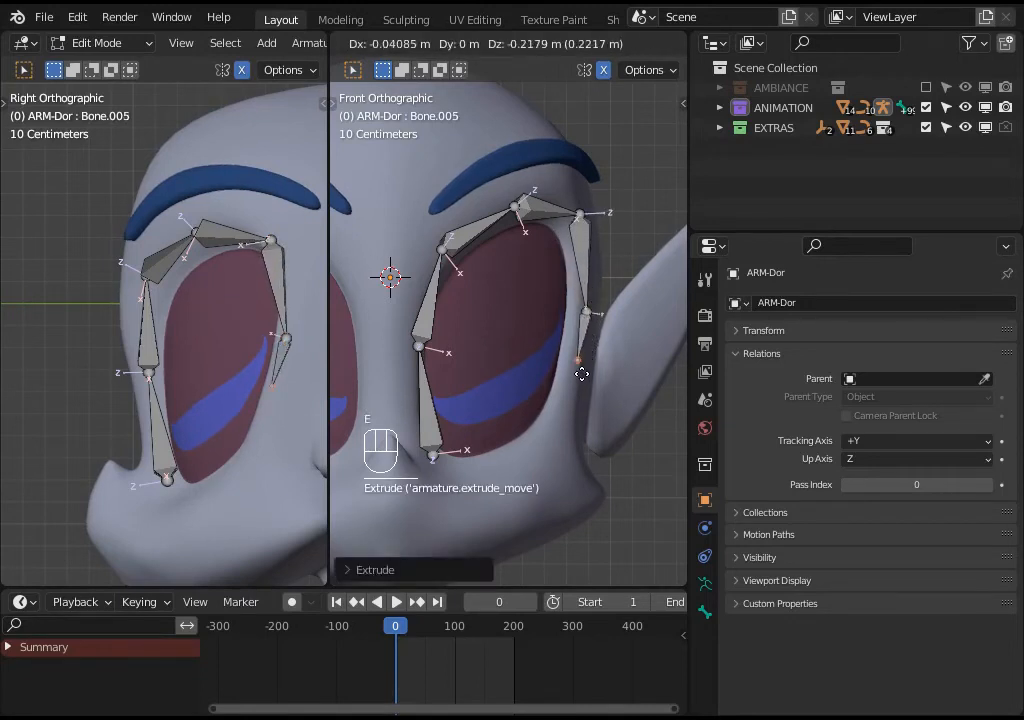
{"action": "left_click", "coordinate": [570, 410]}
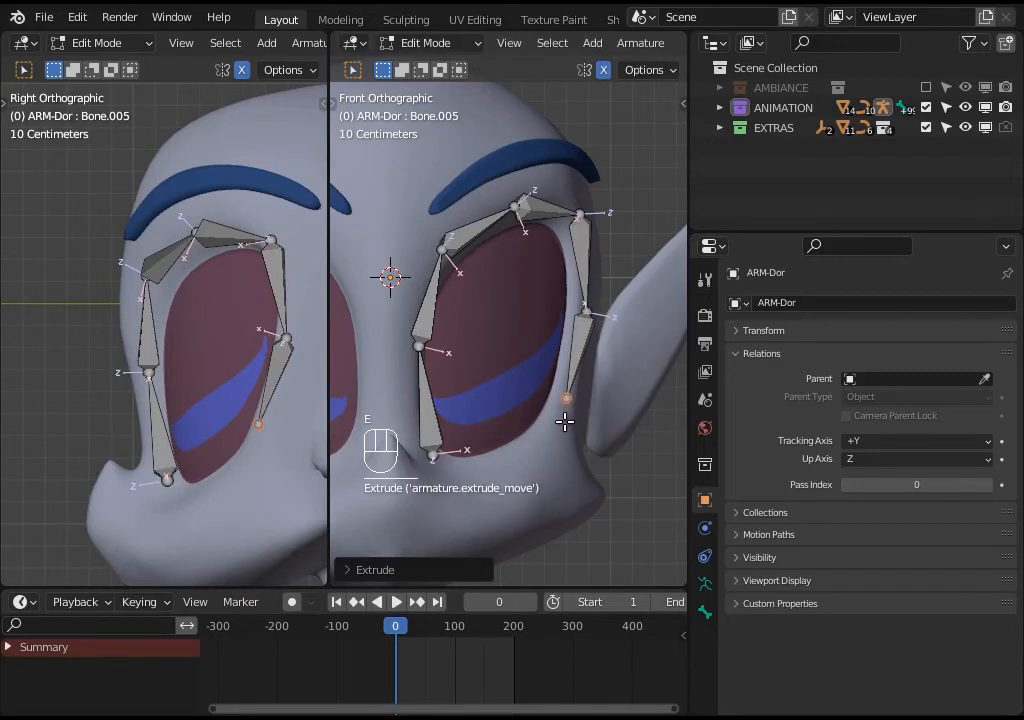
Extrude two more bones along the eye's lower rim back to just beside the chain's starting point.
{"action": "key", "text": "e"}
{"action": "left_click", "coordinate": [507, 491]}
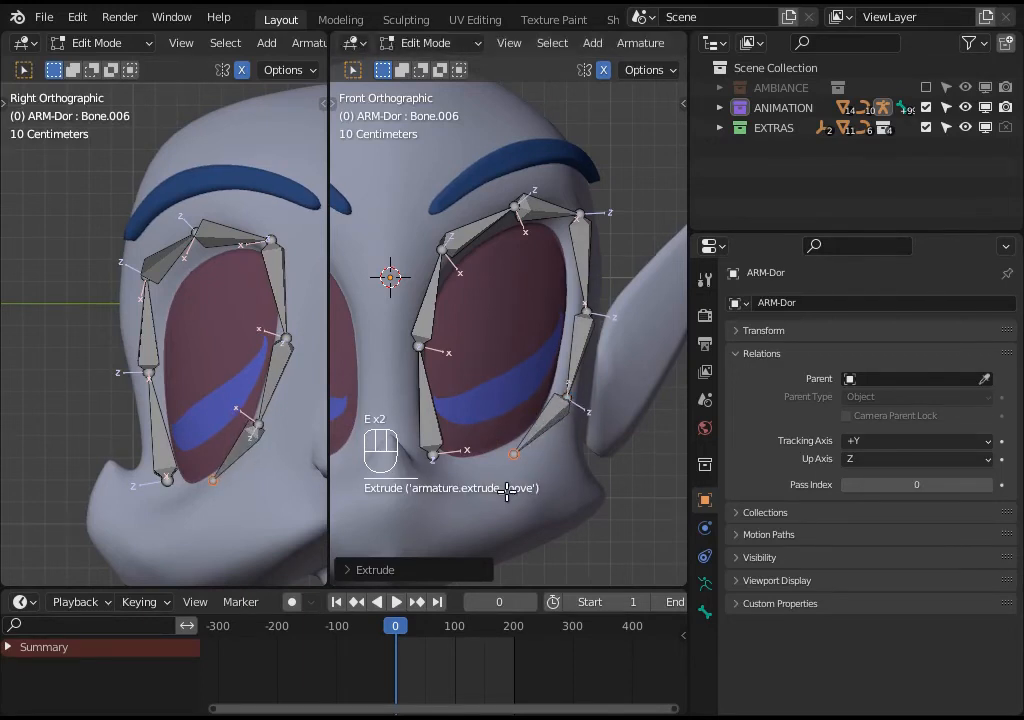
{"action": "left_click", "coordinate": [509, 453]}
{"action": "key", "text": "e"}
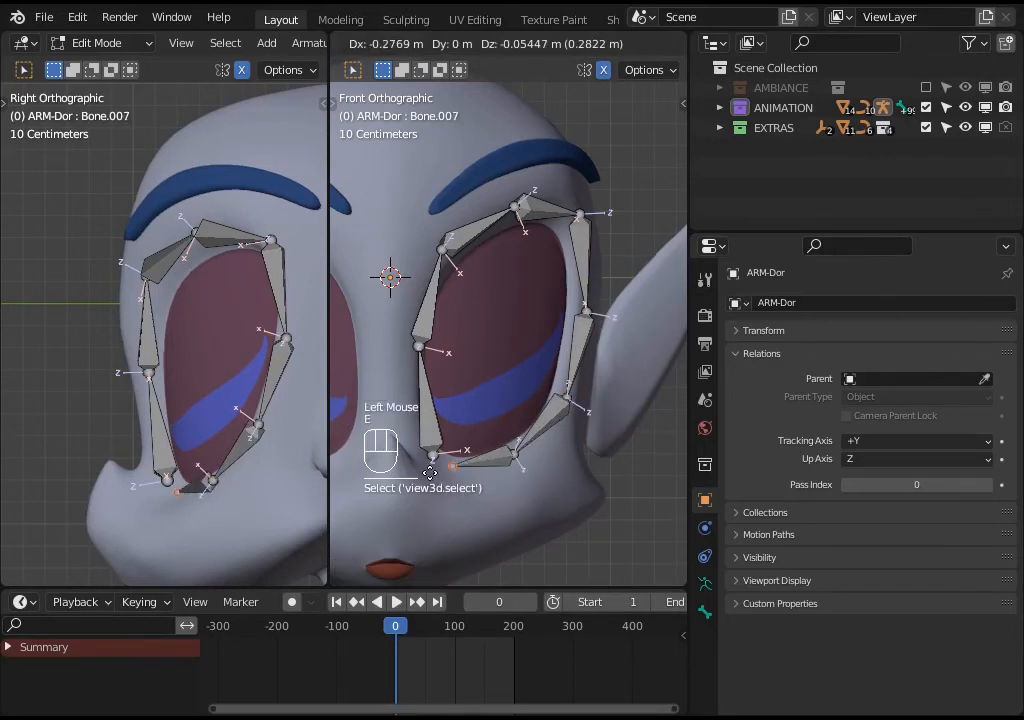
{"action": "left_click", "coordinate": [429, 472]}
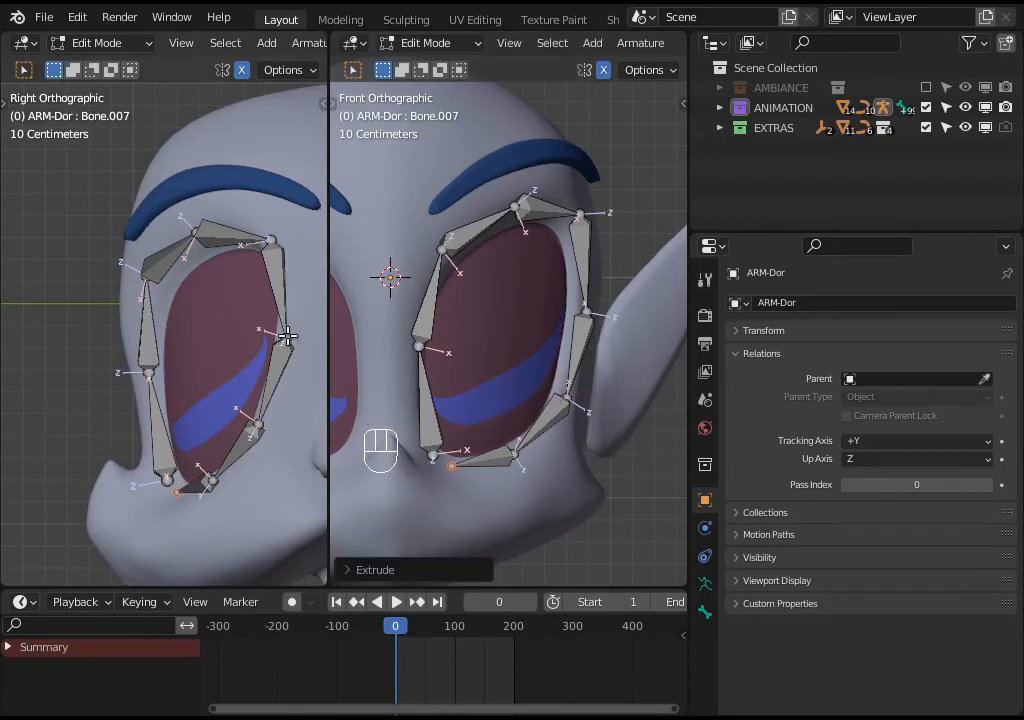
In the side view, move the upper outer corner joint about 0.07 m back and up, and shift the top joint slightly back.
{"action": "left_click", "coordinate": [271, 241]}
{"action": "left_click", "coordinate": [271, 241]}
{"action": "key", "text": "g"}
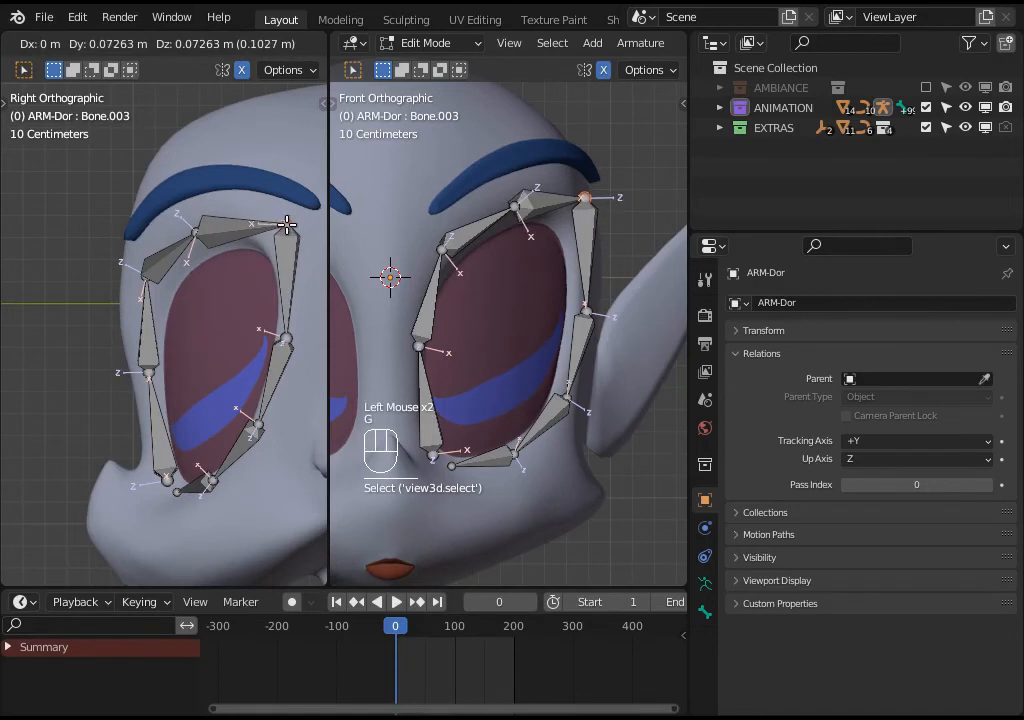
{"action": "left_click", "coordinate": [287, 224]}
{"action": "left_click", "coordinate": [198, 231]}
{"action": "key", "text": "g"}
{"action": "left_click", "coordinate": [204, 231]}
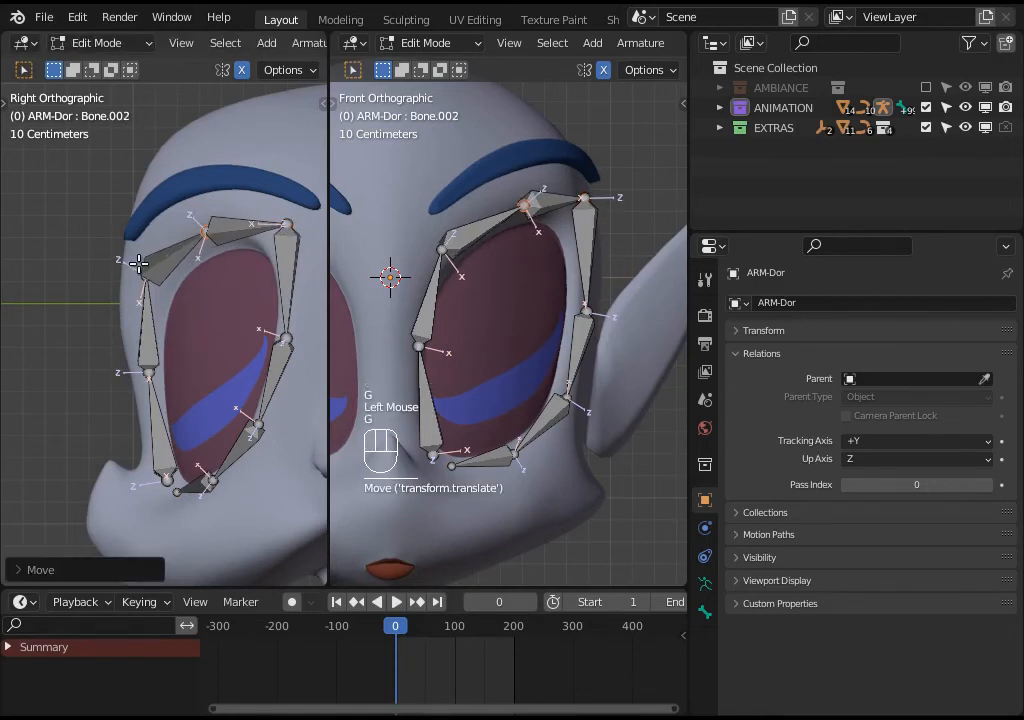
In the side view, shift the upper inner joint back toward the eye's rim and nudge the middle inner joint slightly forward.
{"action": "left_click", "coordinate": [141, 262]}
{"action": "key", "text": "g"}
{"action": "left_click", "coordinate": [155, 273]}
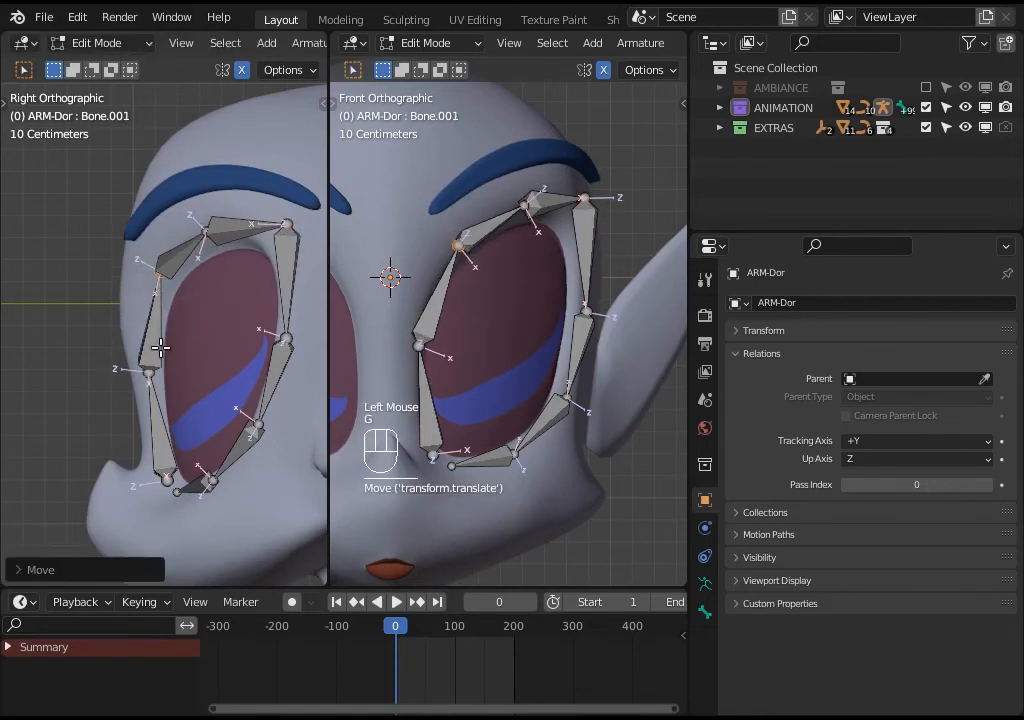
{"action": "left_click", "coordinate": [150, 371]}
{"action": "key", "text": "g"}
{"action": "left_click", "coordinate": [148, 370]}
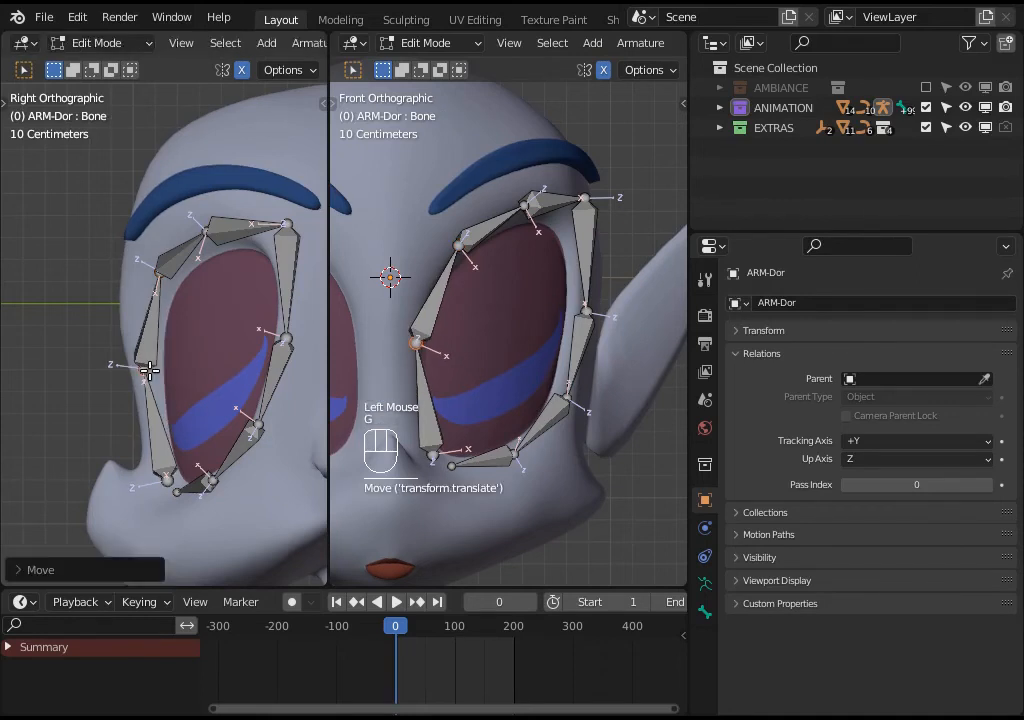
Nudge the chain's end tip and its starting joint slightly forward in the side view at the eye's lower inner corner.
{"action": "left_click", "coordinate": [172, 486]}
{"action": "key", "text": "g"}
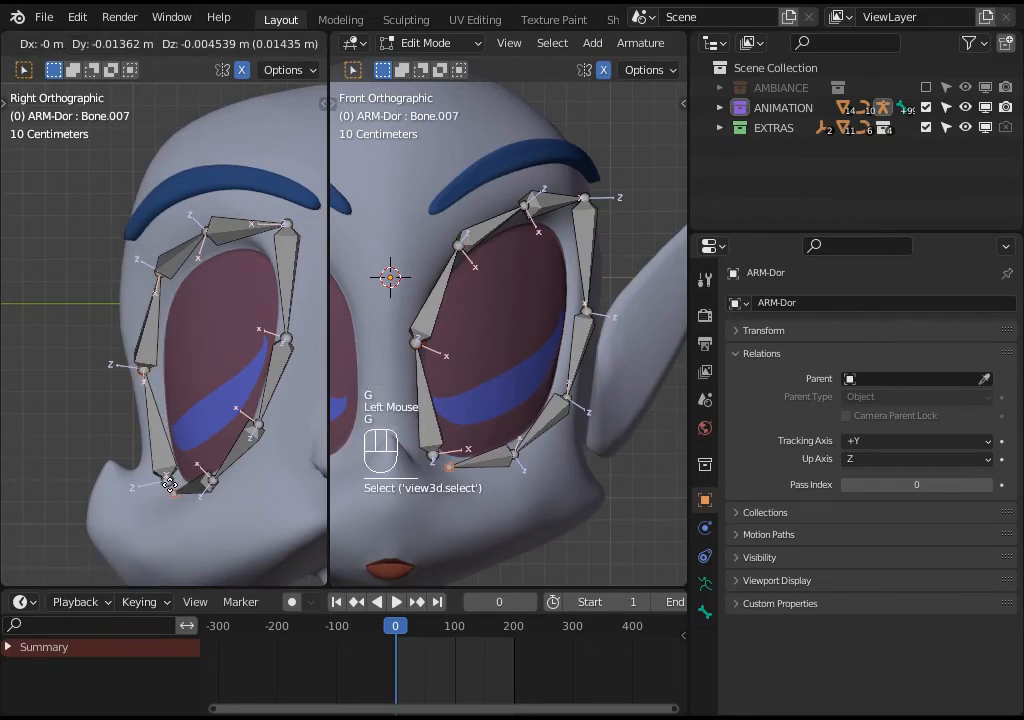
{"action": "left_click", "coordinate": [170, 486]}
{"action": "left_click", "coordinate": [162, 476]}
{"action": "key", "text": "g"}
{"action": "left_click", "coordinate": [161, 474]}
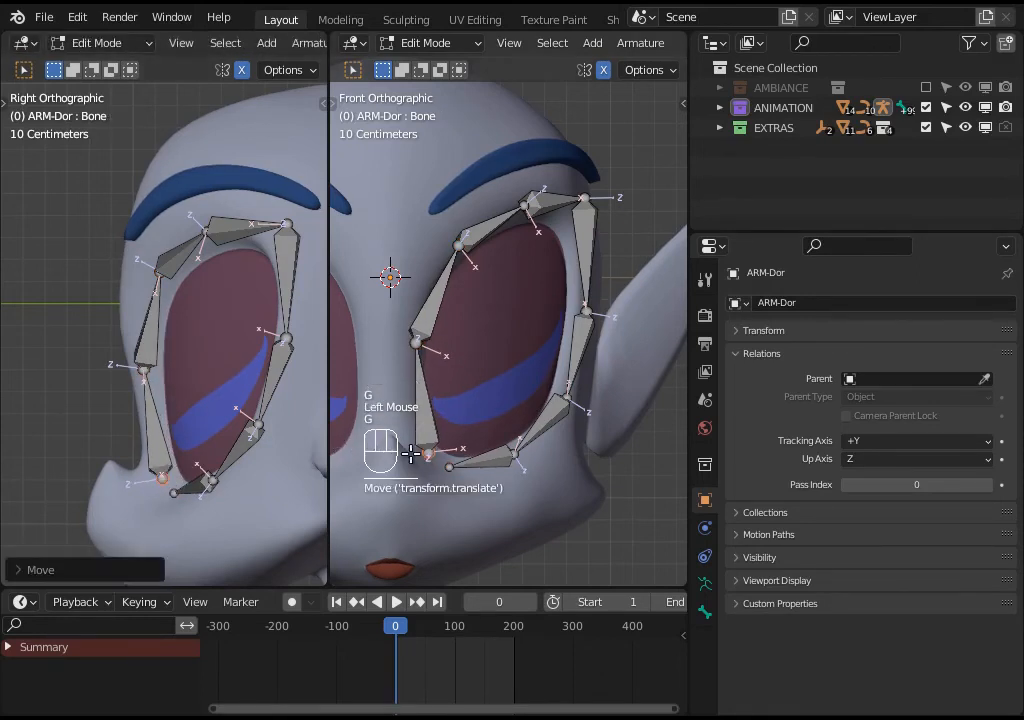
In the front view, raise the chain's end tip about 0.03 m and move the neighboring lower-rim joint up and outward.
{"action": "left_click", "coordinate": [450, 464]}
{"action": "key", "text": "g"}
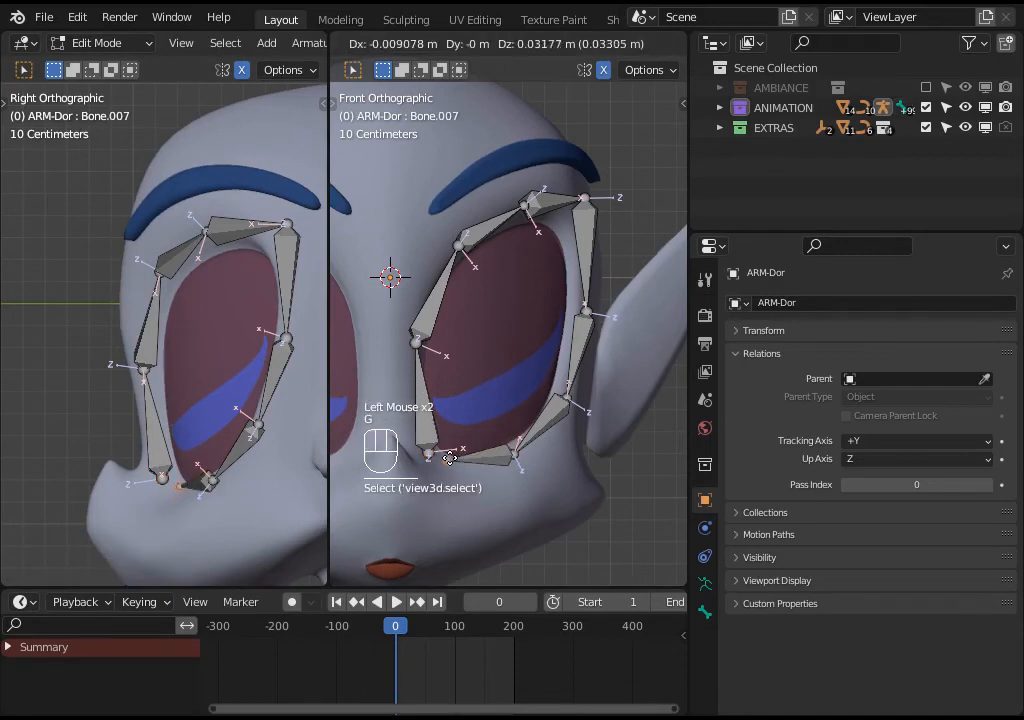
{"action": "left_click", "coordinate": [452, 457]}
{"action": "left_click", "coordinate": [531, 452]}
{"action": "key", "text": "g"}
{"action": "left_click", "coordinate": [530, 446]}
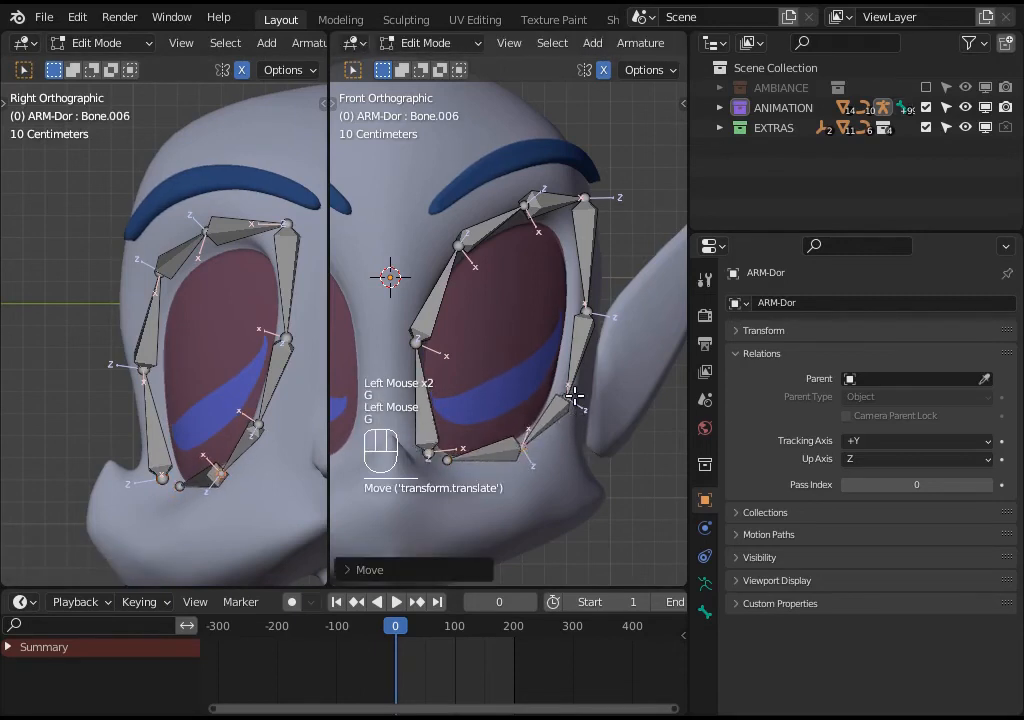
Fine-tune the lower outer joint and the middle outer joint along the eye's outer rim in the front view.
{"action": "left_click", "coordinate": [565, 410], "text": "shift"}
{"action": "key", "text": "g"}
{"action": "left_click", "coordinate": [565, 390]}
{"action": "left_click", "coordinate": [587, 311], "text": "shift"}
{"action": "key", "text": "g"}
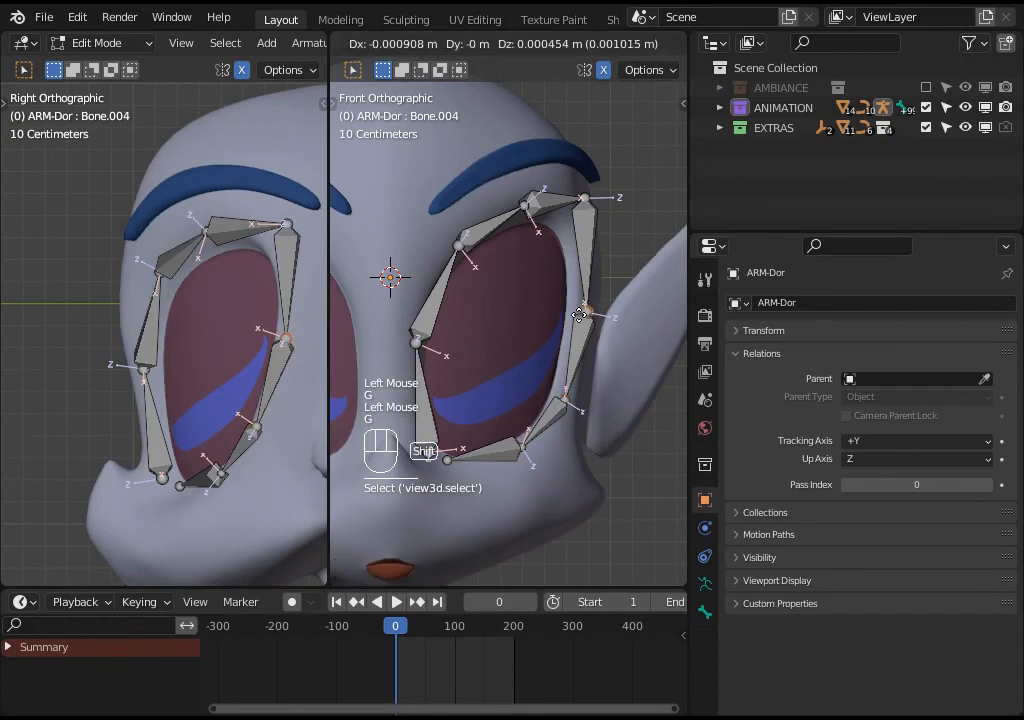
{"action": "left_click", "coordinate": [586, 306]}
Reposition the upper outer corner joint in the front and side views so it follows the face above the eye's outer rim.
{"action": "left_click", "coordinate": [584, 196], "text": "shift"}
{"action": "key", "text": "g"}
{"action": "left_click", "coordinate": [558, 208]}
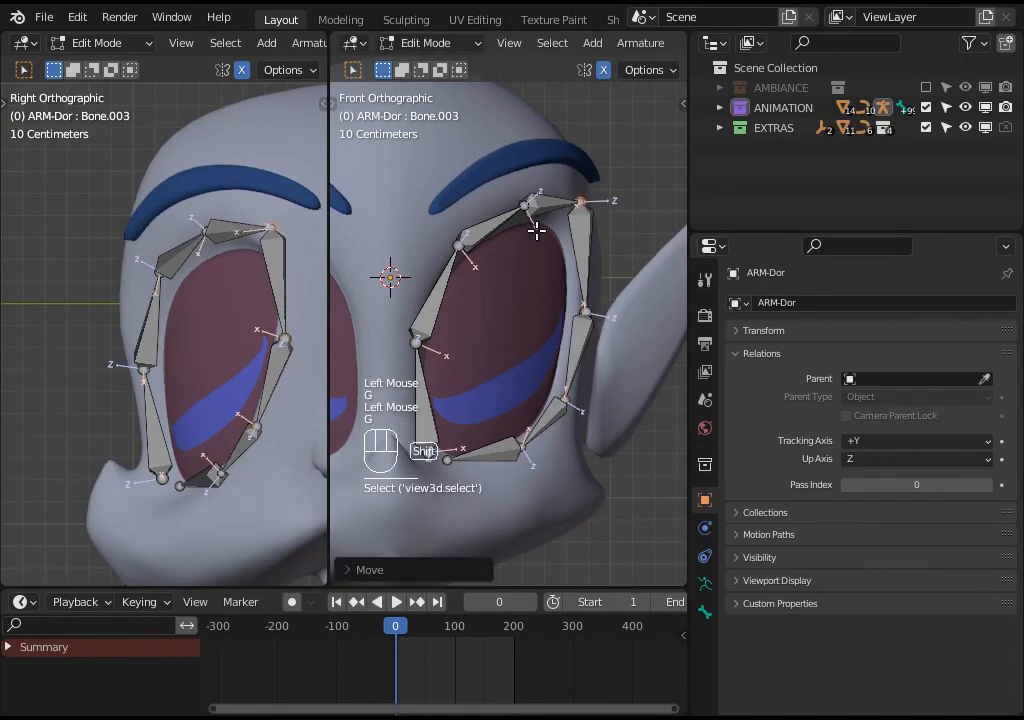
{"action": "key", "text": "g"}
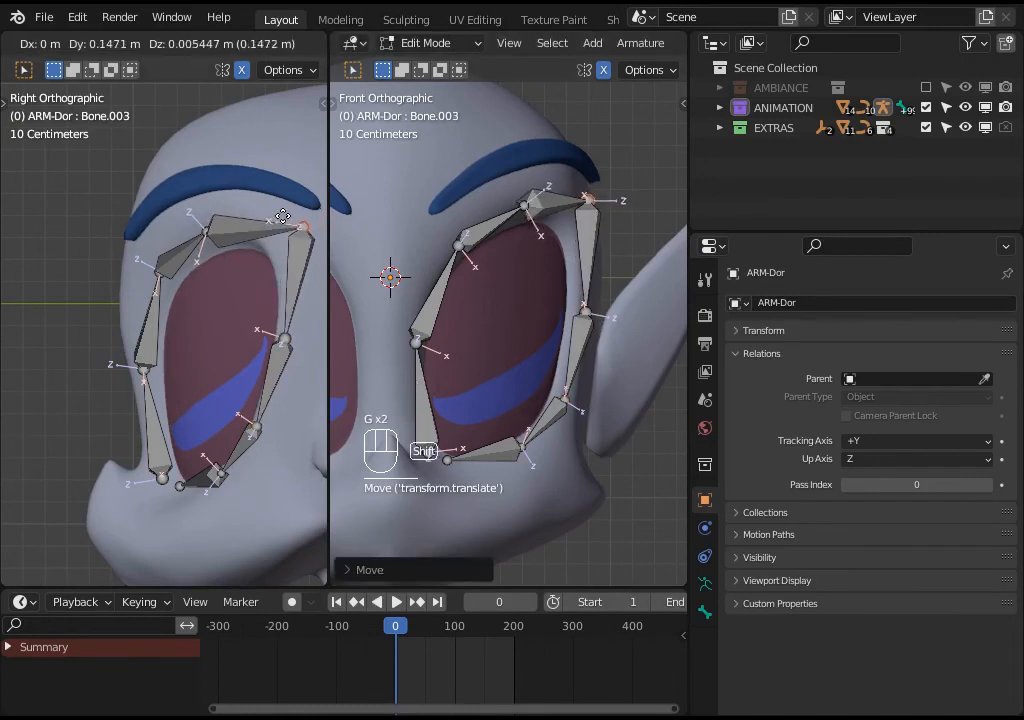
{"action": "left_click", "coordinate": [238, 184]}
{"action": "key", "text": "g"}
{"action": "left_click", "coordinate": [215, 213]}
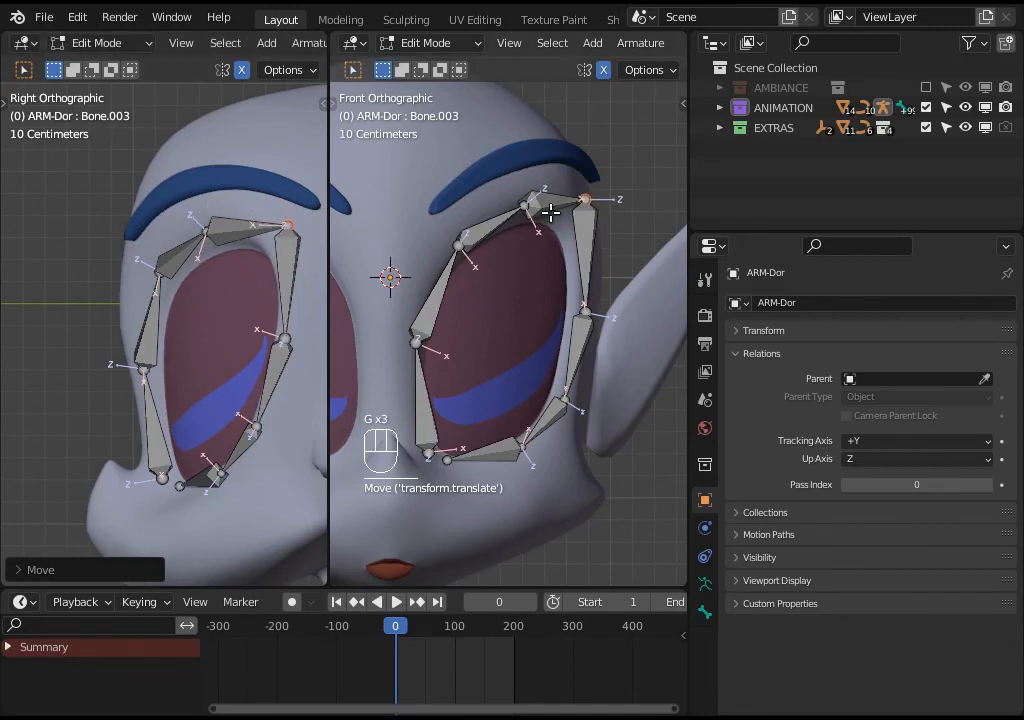
Raise the joint above the eye about 0.02 m and shift the whole bone across the top slightly back in the side view.
{"action": "left_click", "coordinate": [526, 205]}
{"action": "key", "text": "g"}
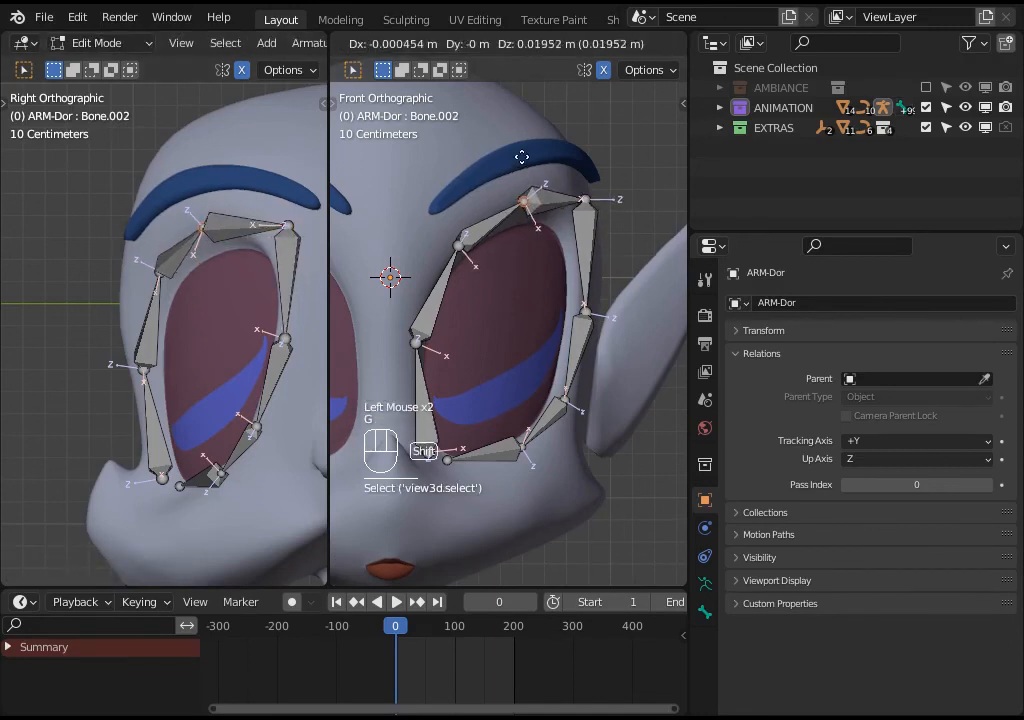
{"action": "left_click", "coordinate": [524, 203]}
{"action": "left_click", "coordinate": [562, 202]}
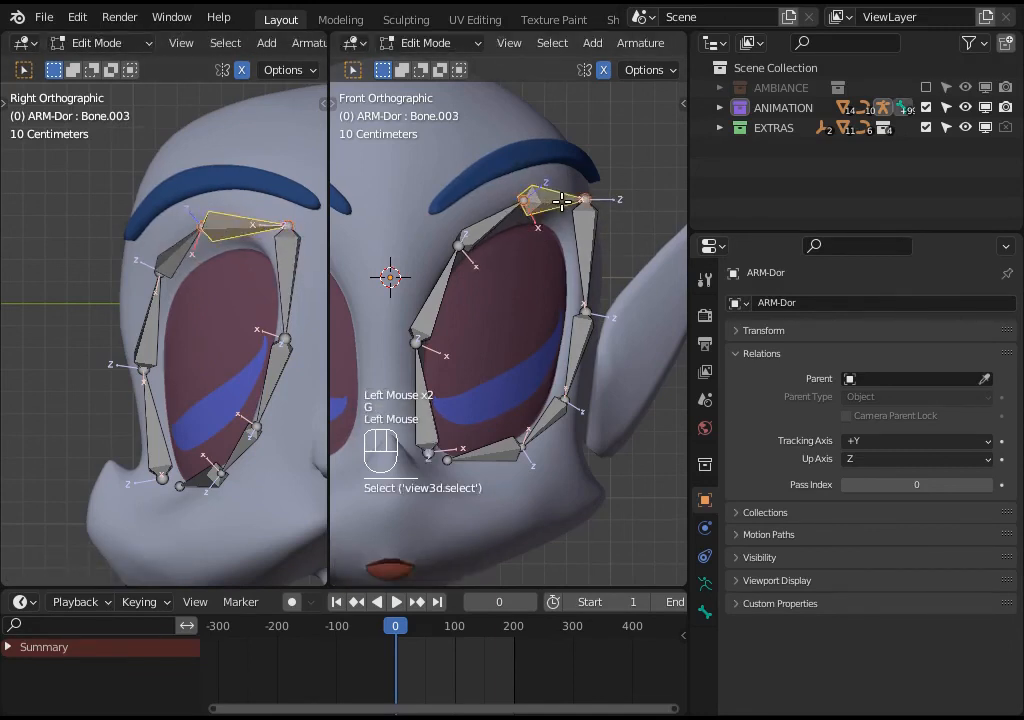
{"action": "key", "text": "g"}
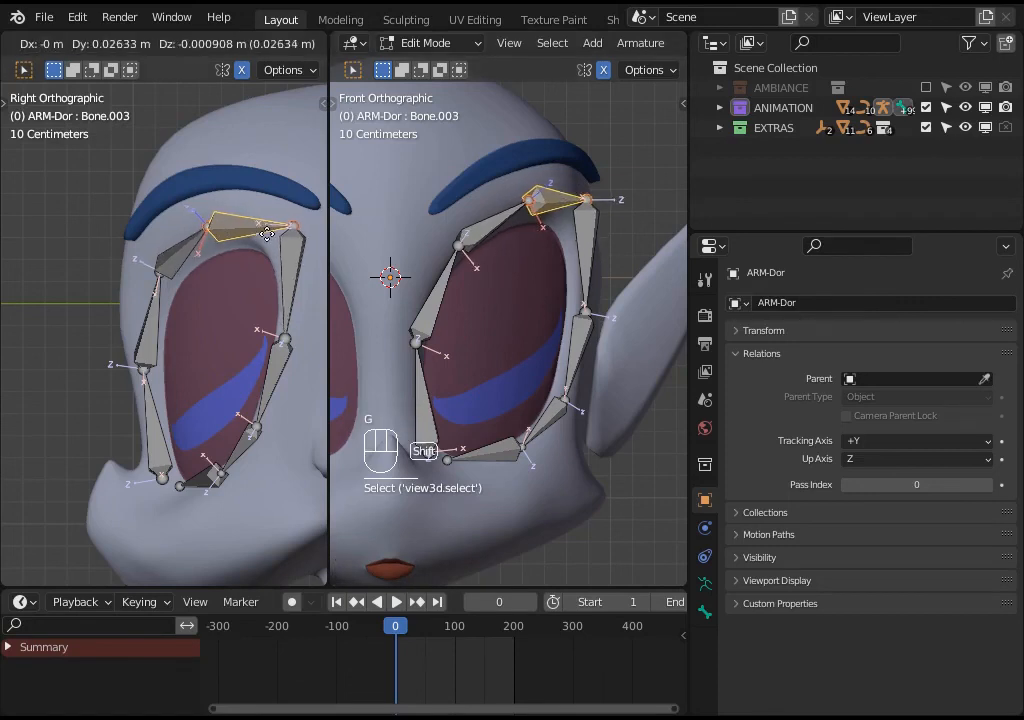
{"action": "left_click", "coordinate": [235, 233]}
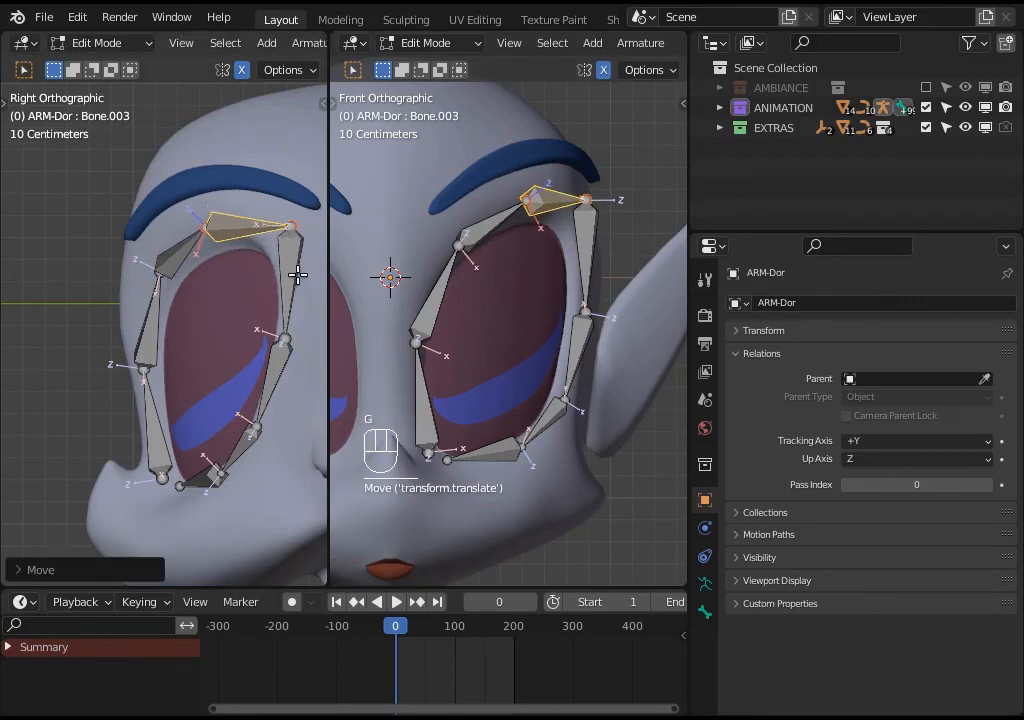